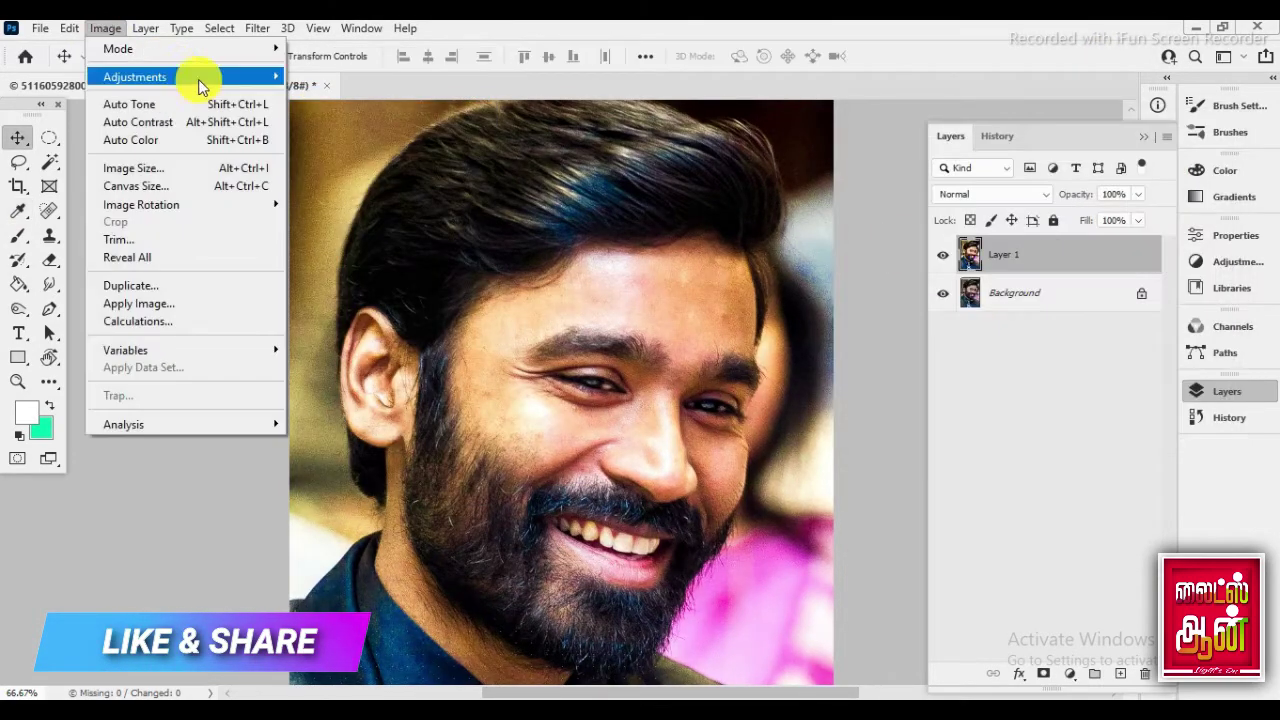
- Apply Selective Color to the Whites: Yellow -100, added cyan, adjusted magenta
click(369, 329)
click(1030, 201)
click(1020, 320)
mouse_move(1011, 293)
mouse_down()
mouse_move(874, 343)
mouse_move(957, 300)
mouse_move(991, 310)
mouse_up()
drag(997, 251, 1063, 257)
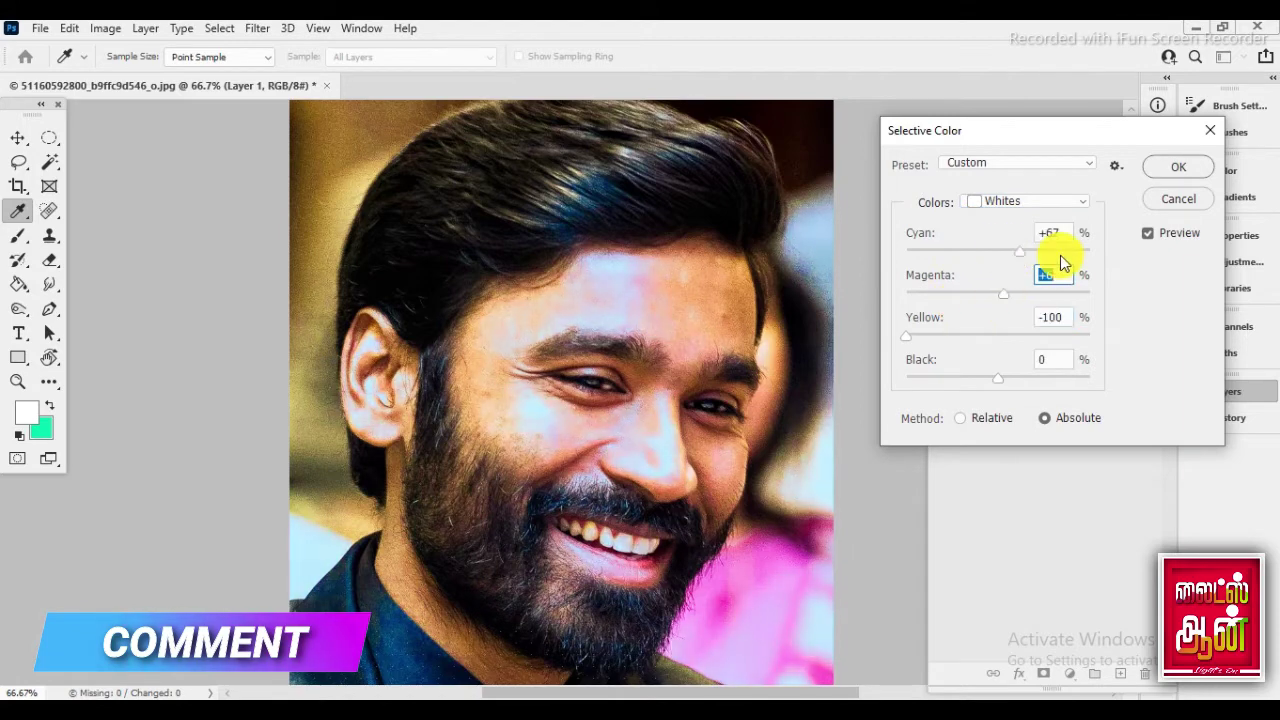
drag(991, 293, 1023, 270)
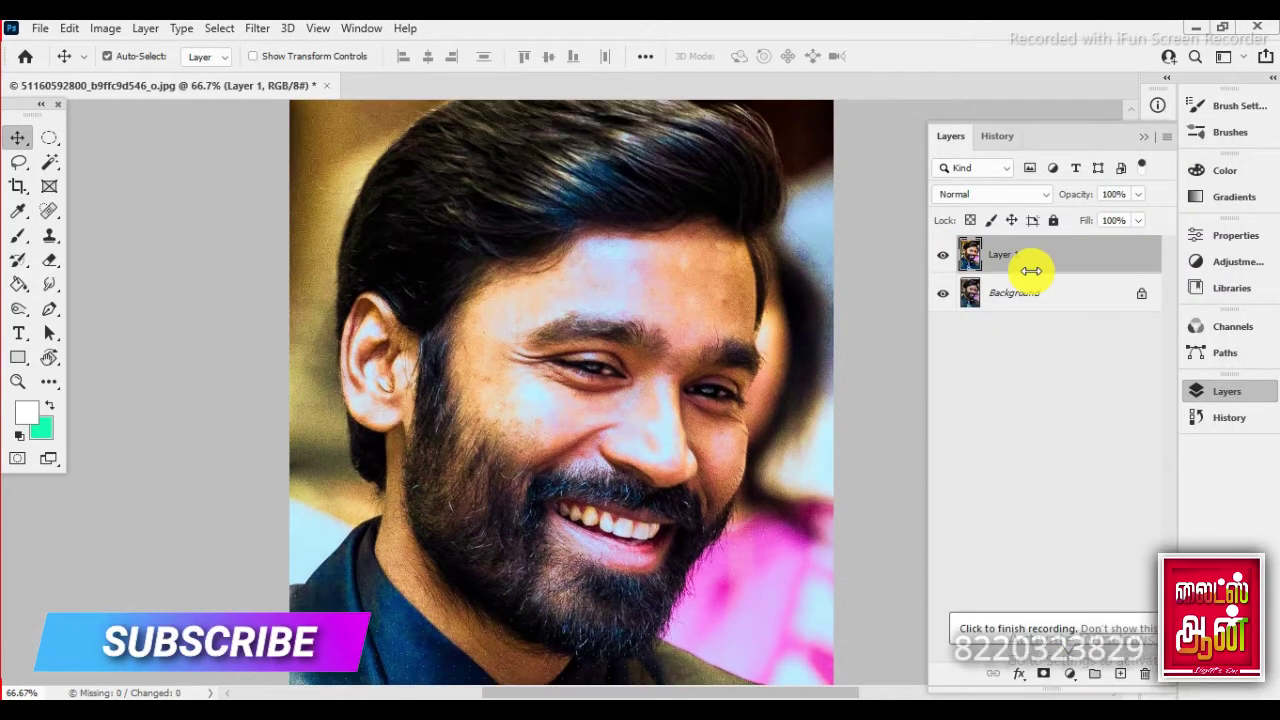
- Duplicate Layer 1 into Layer 1 copy and zoom in on the nose
click(1060, 247)
scroll(437, 460, up, 3)
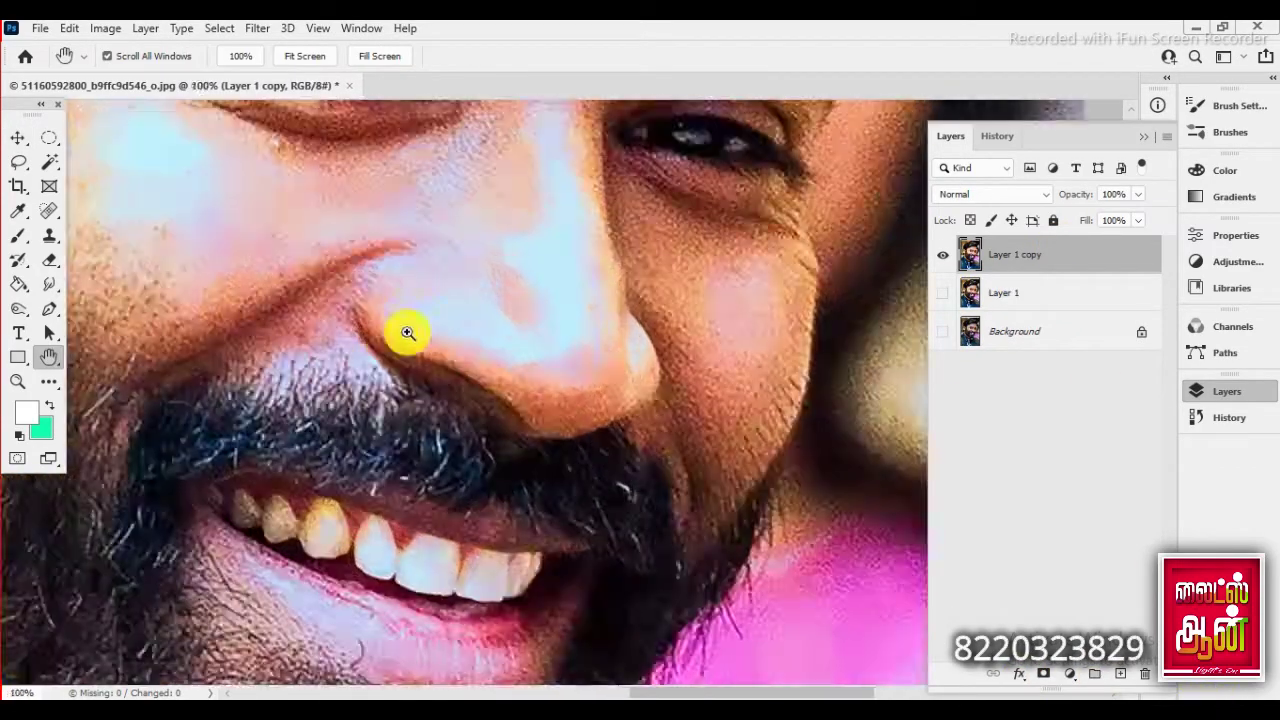
scroll(408, 333, up, 2)
click(46, 286)
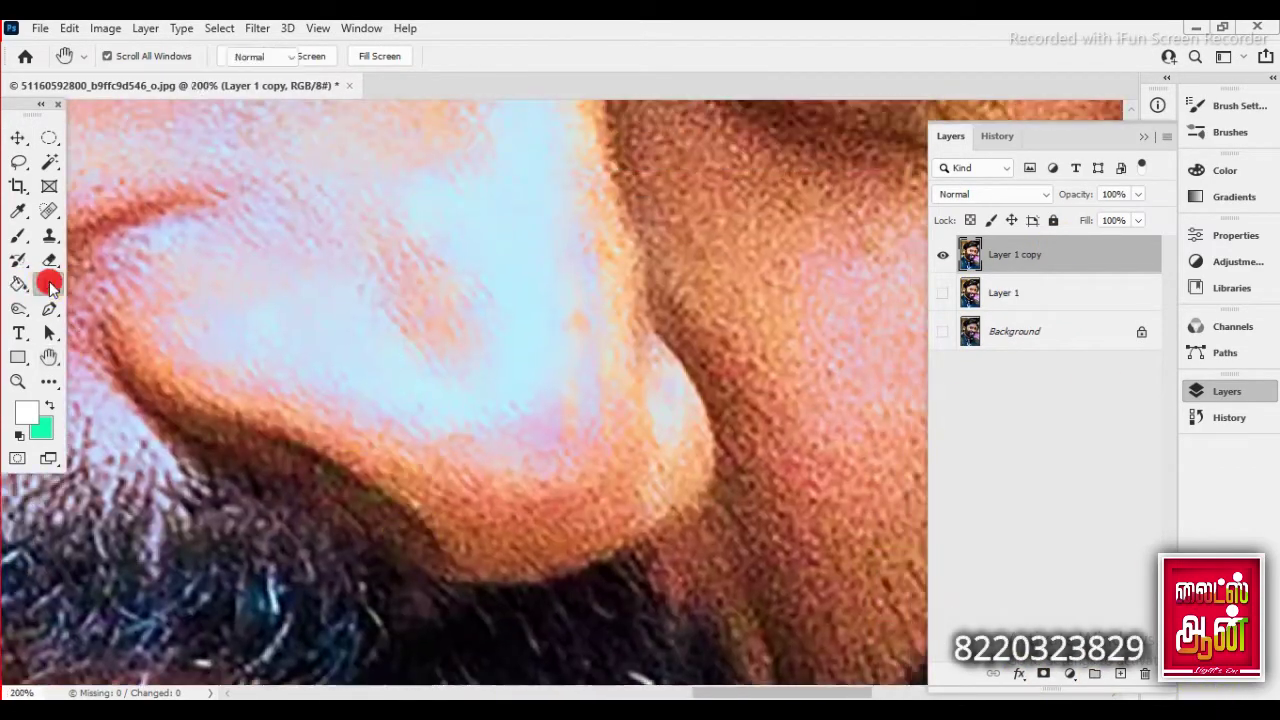
right_click(245, 200)
double_click(580, 451)
- Set the smudge brush to 24 px with 1% spacing in Brush Settings
key(F7)
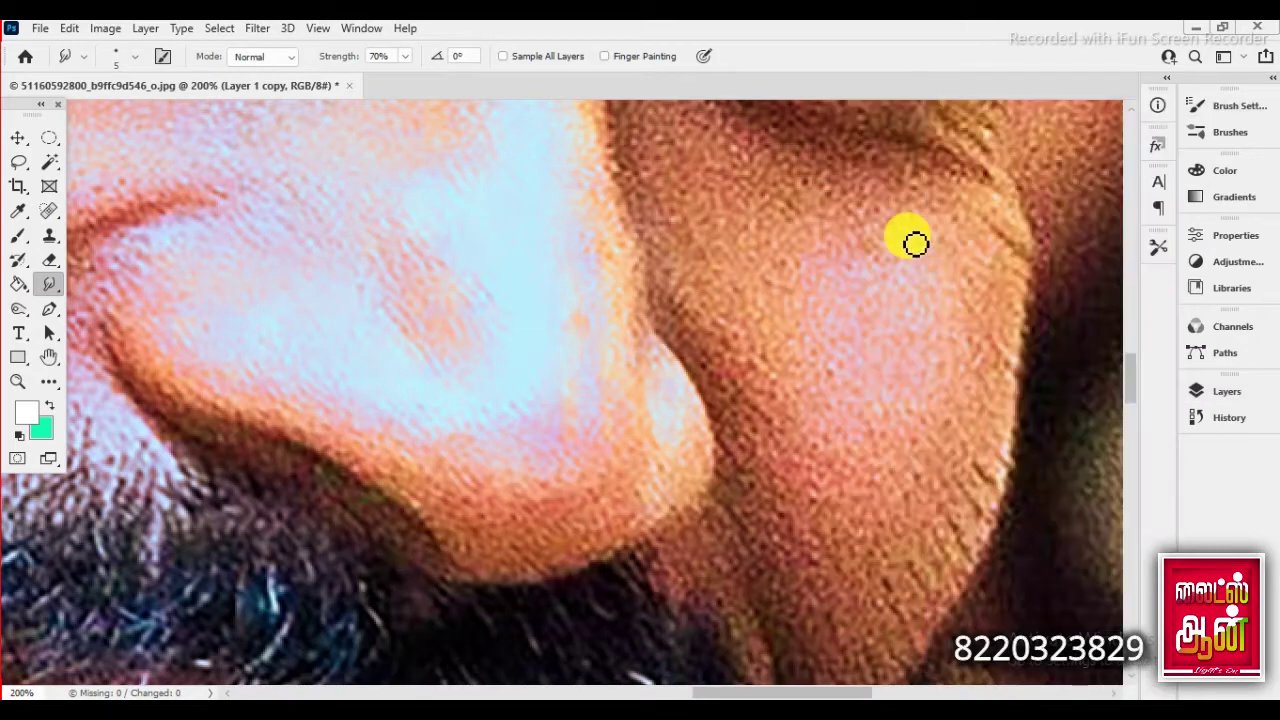
key(F5)
drag(981, 411, 976, 411)
drag(980, 262, 997, 262)
scroll(460, 358, down, 1)
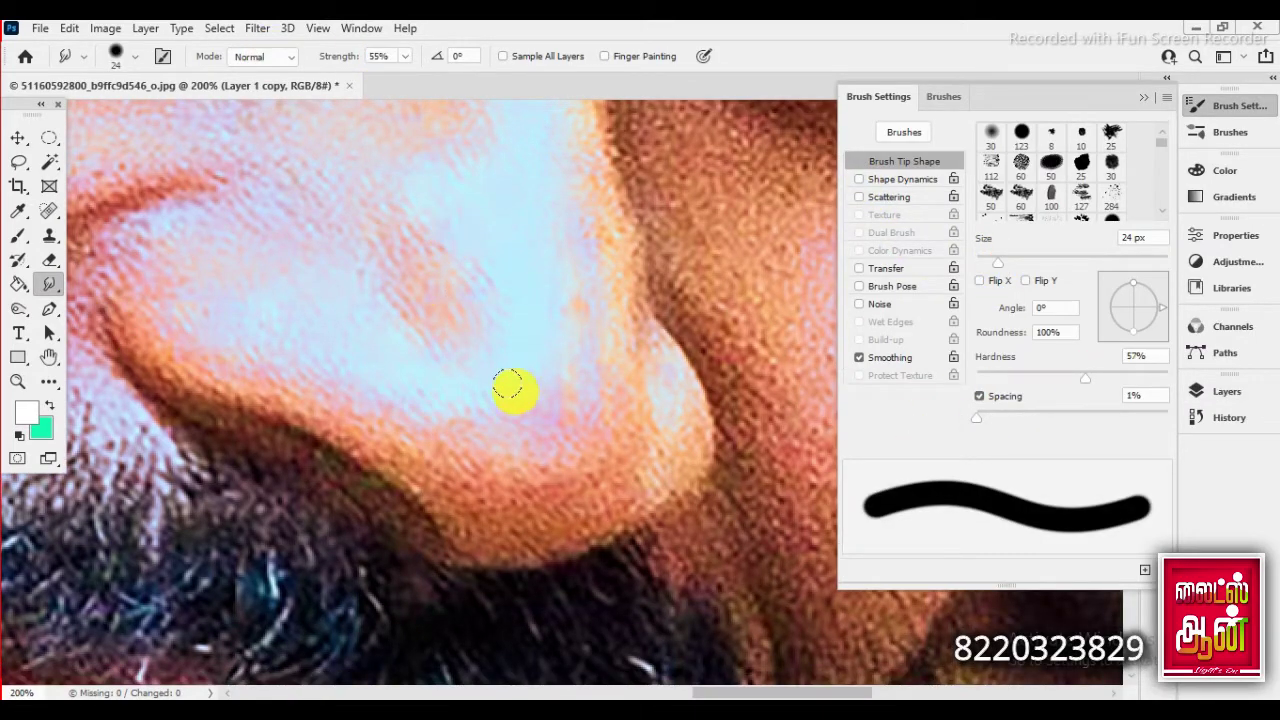
- Smudge the nose tip and nostril edges smooth with 25–40 px brushes
drag(452, 450, 452, 515)
drag(1058, 377, 1070, 377)
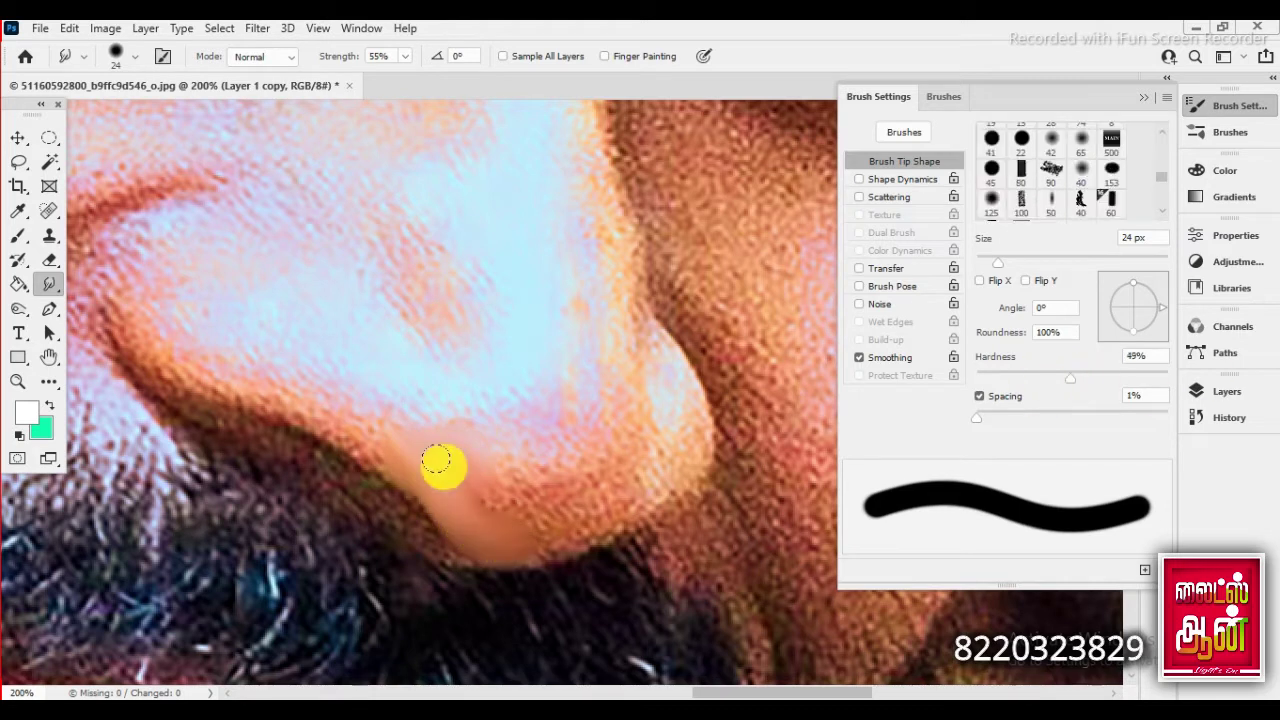
drag(466, 484, 572, 514)
key(bracketright)
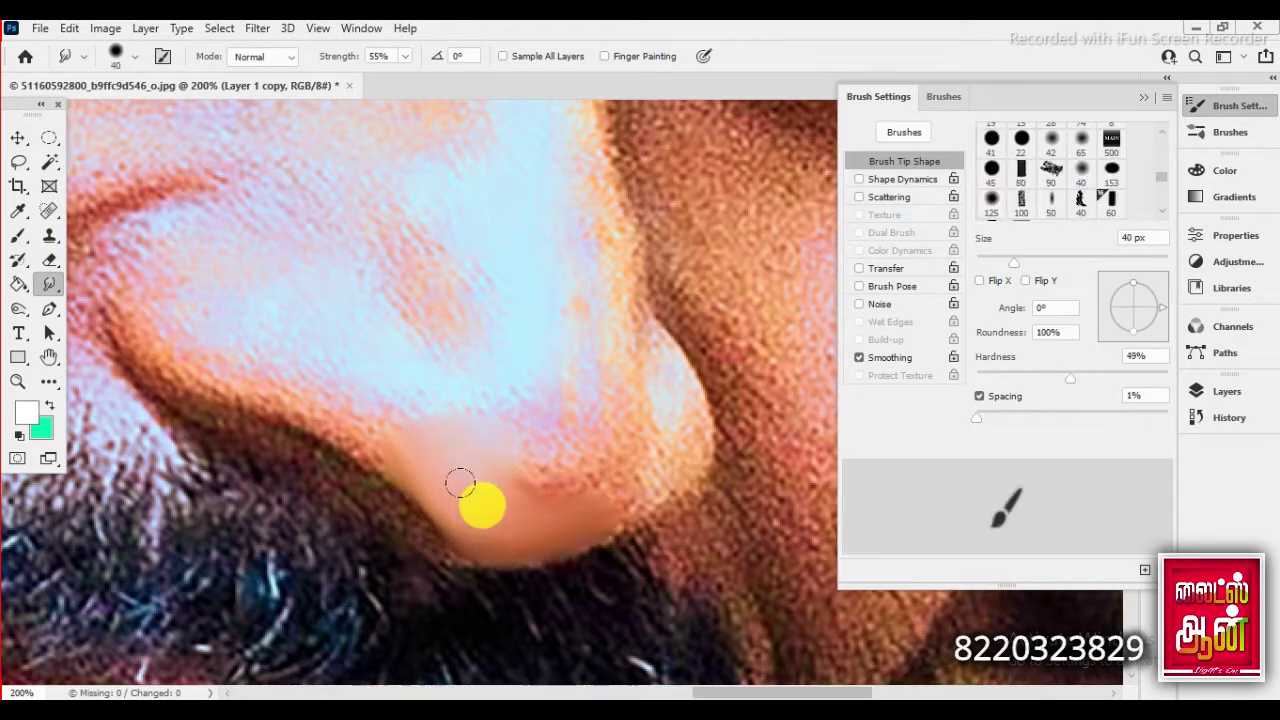
drag(517, 472, 557, 458)
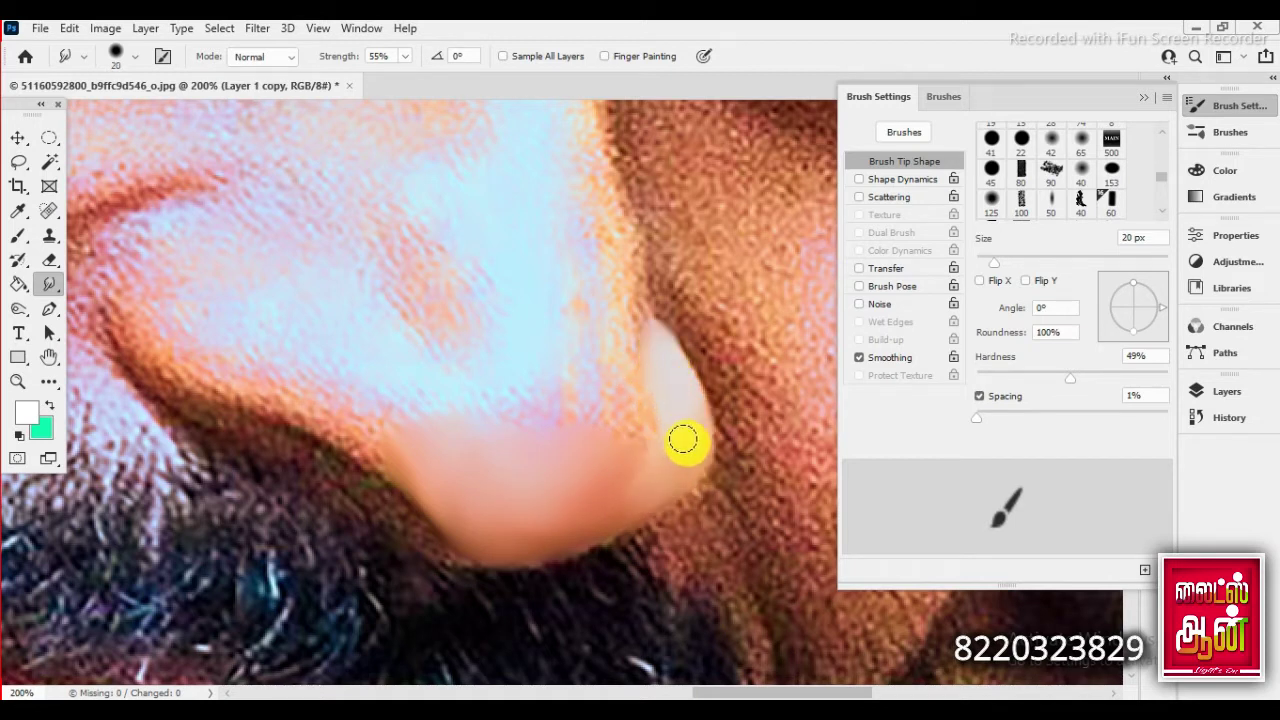
key(bracketright)
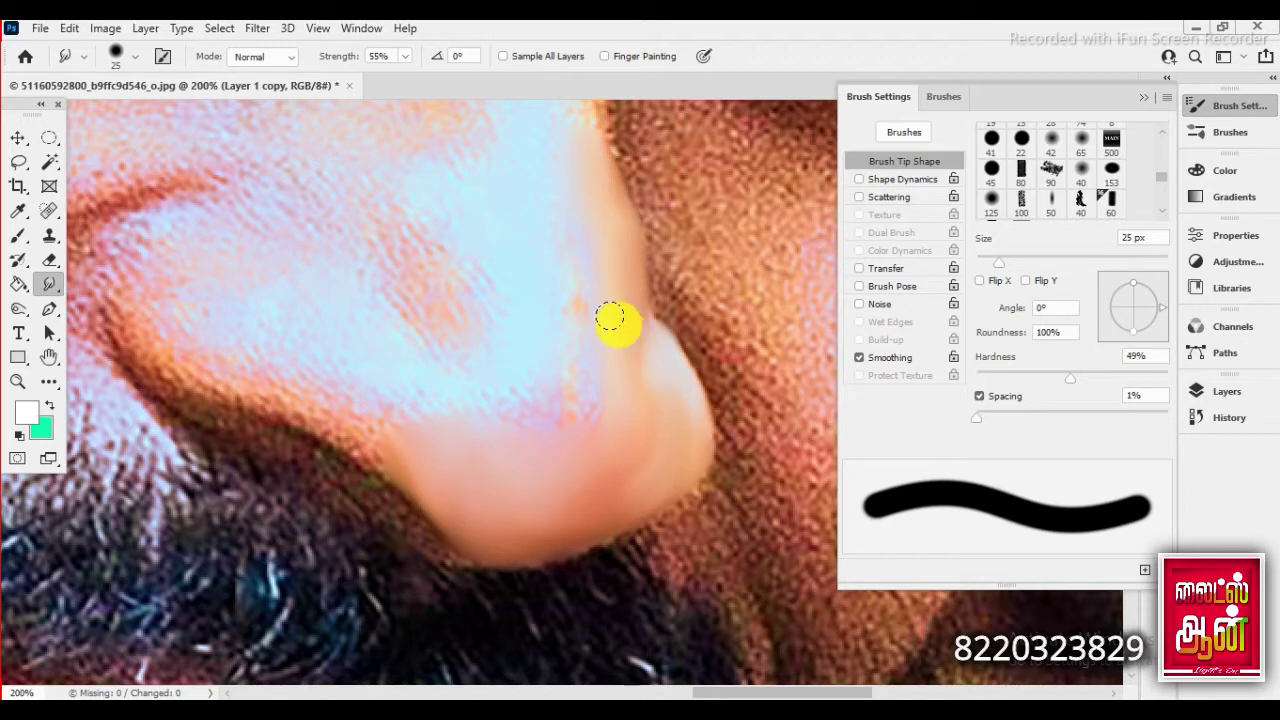
key(bracketright)
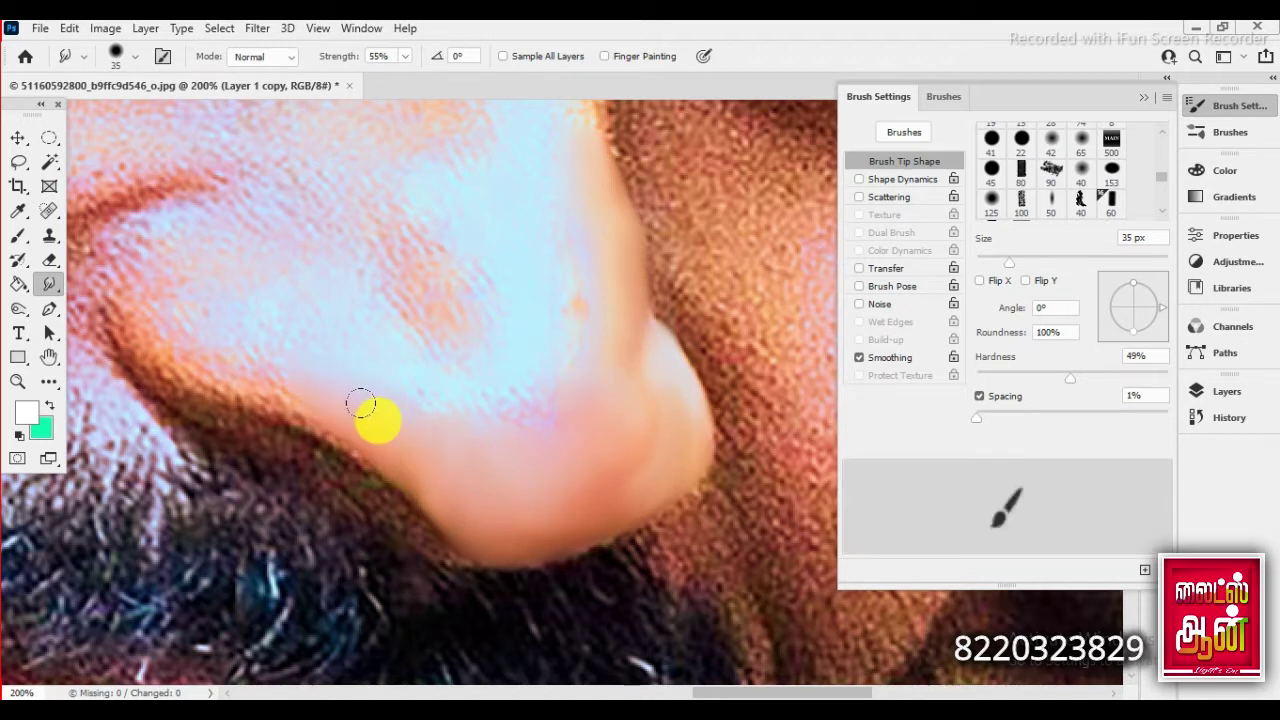
mouse_move(362, 405)
mouse_down()
mouse_move(191, 354)
mouse_move(329, 408)
mouse_move(157, 254)
mouse_move(135, 275)
mouse_up()
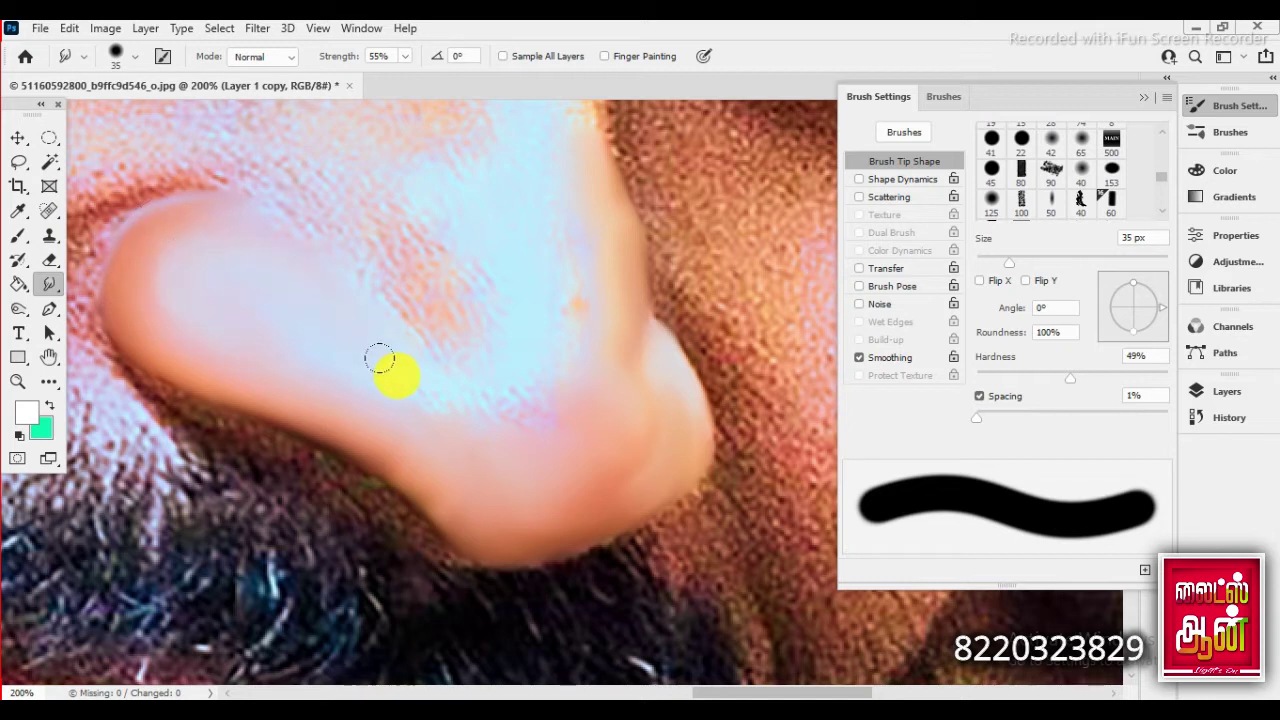
key(bracketleft)
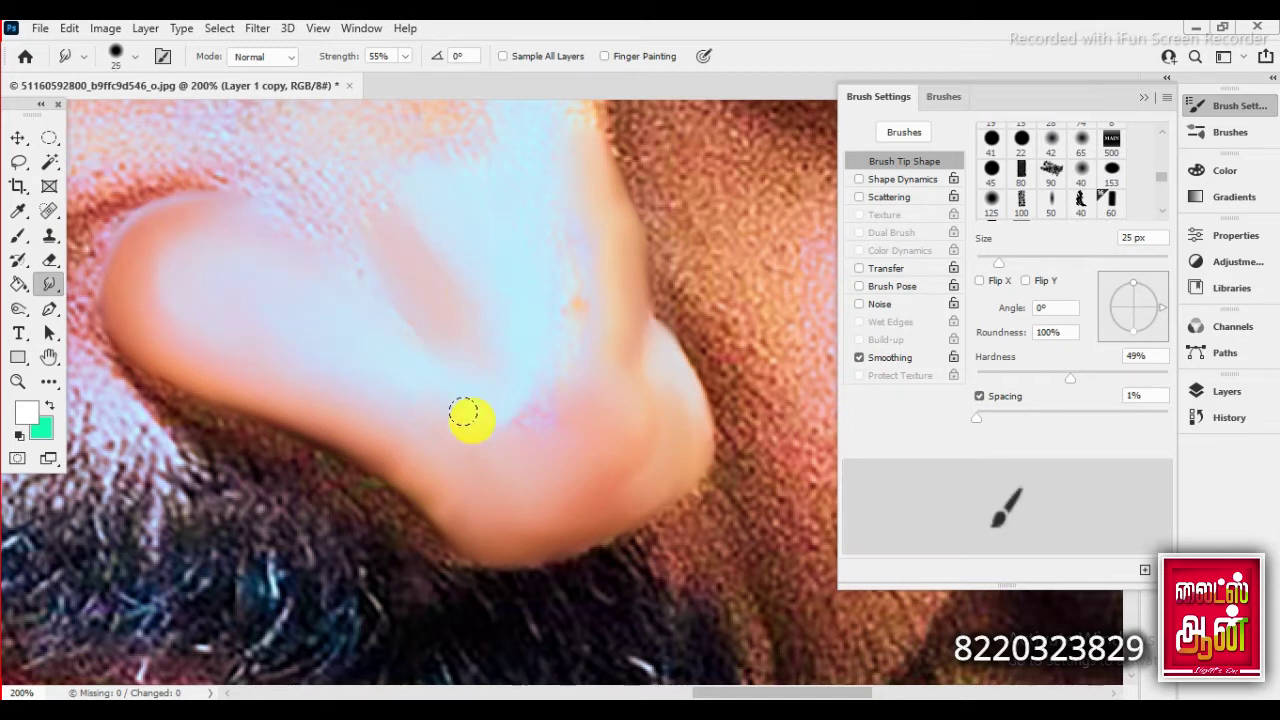
key(shift+bracketleft)
key(shift+bracketleft)
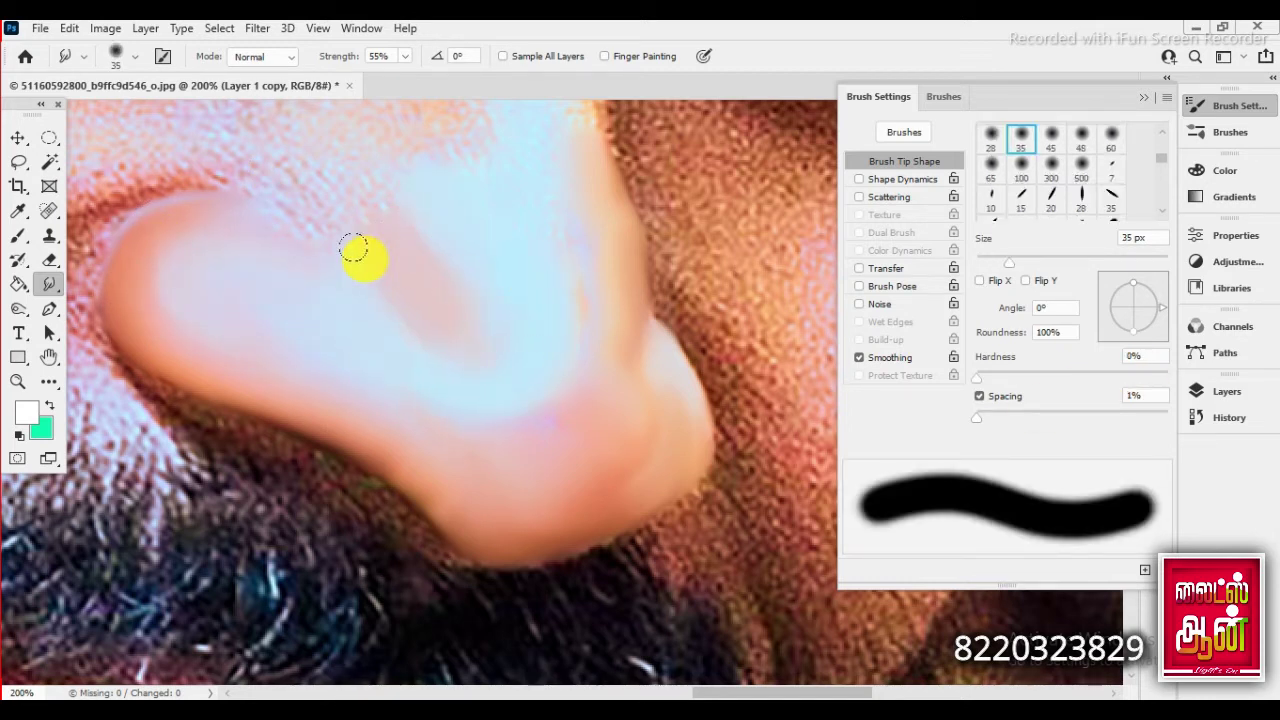
key(bracketright)
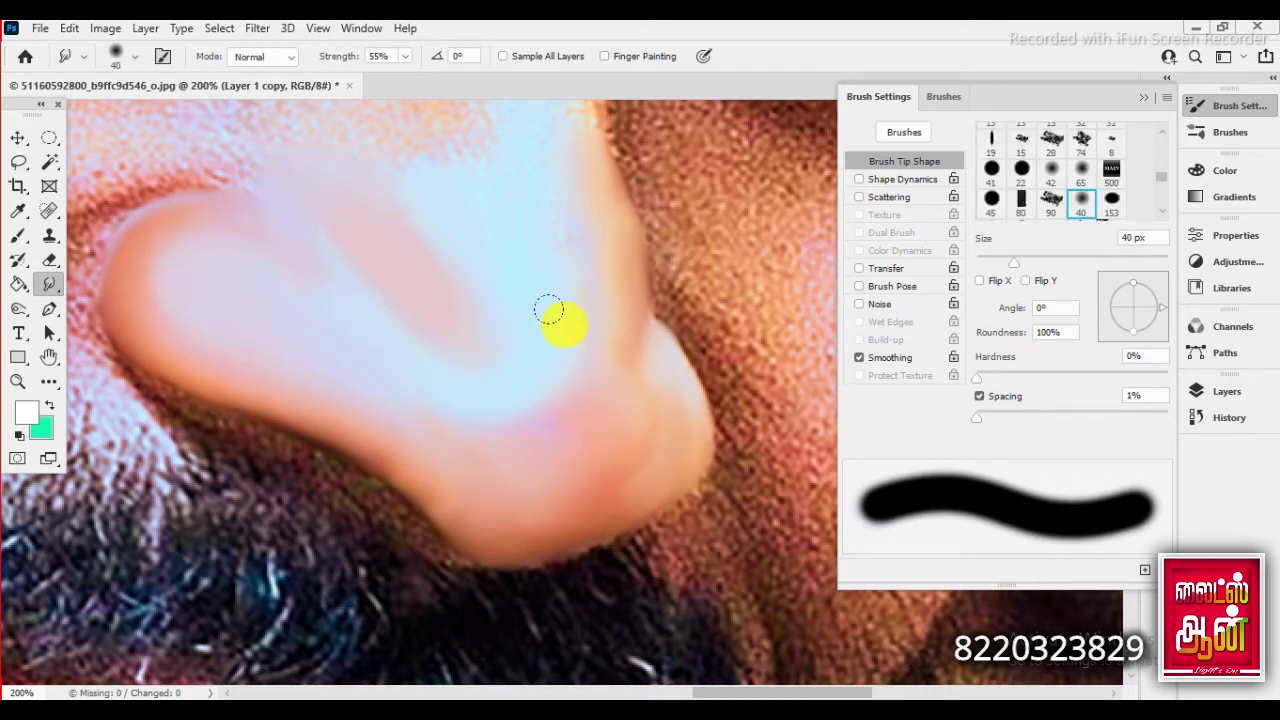
- Smear the nose edge up toward the brow and over the nose top
drag(548, 311, 343, 371)
drag(314, 266, 250, 182)
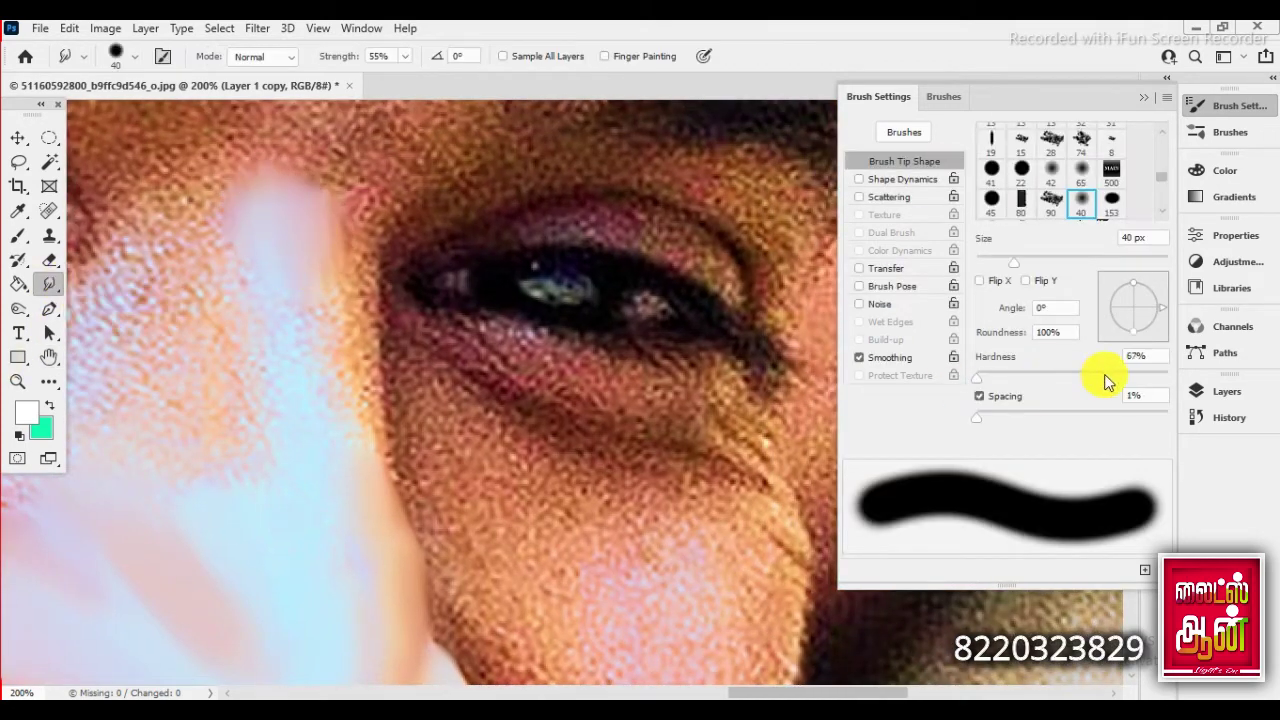
drag(1108, 380, 1160, 378)
drag(318, 425, 310, 268)
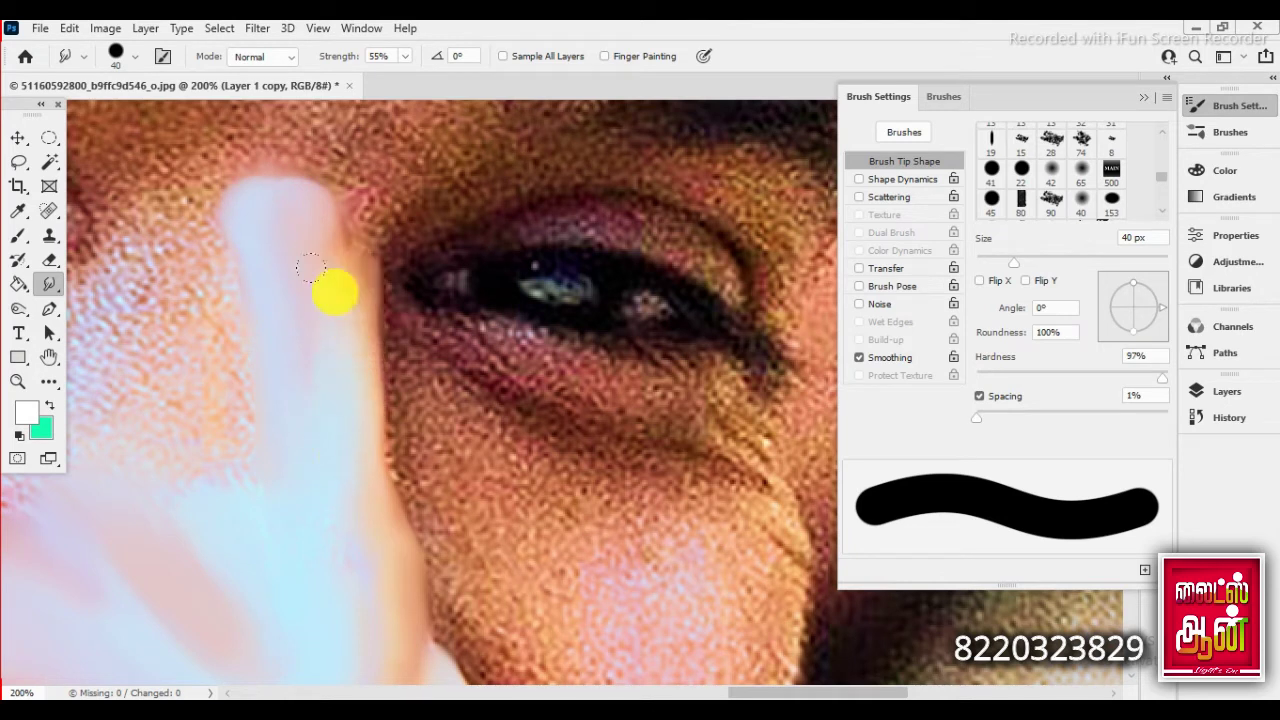
mouse_move(315, 366)
mouse_down()
mouse_move(391, 206)
mouse_move(429, 206)
mouse_move(480, 152)
mouse_up()
- Switch to a soft round 40 px brush with 67% hardness
key(bracketleft)
key(shift+bracketleft)
key(bracketright)
key(bracketright)
key(bracketright)
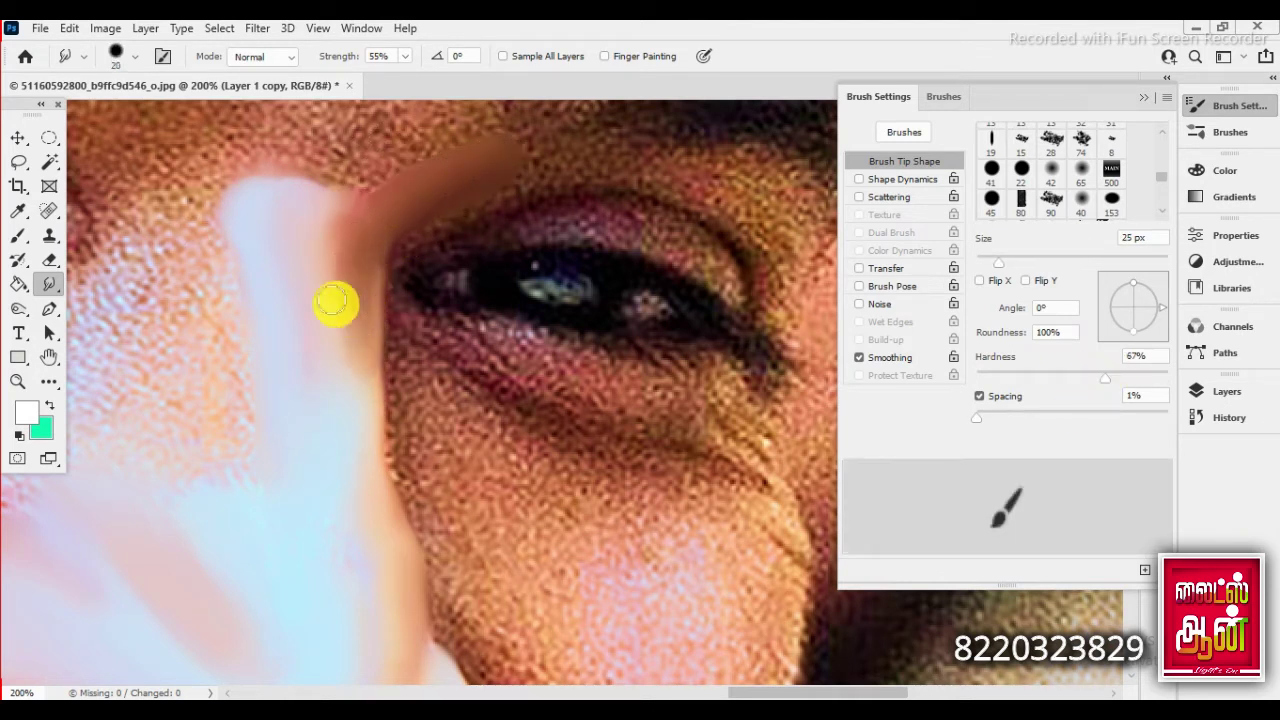
click(1081, 198)
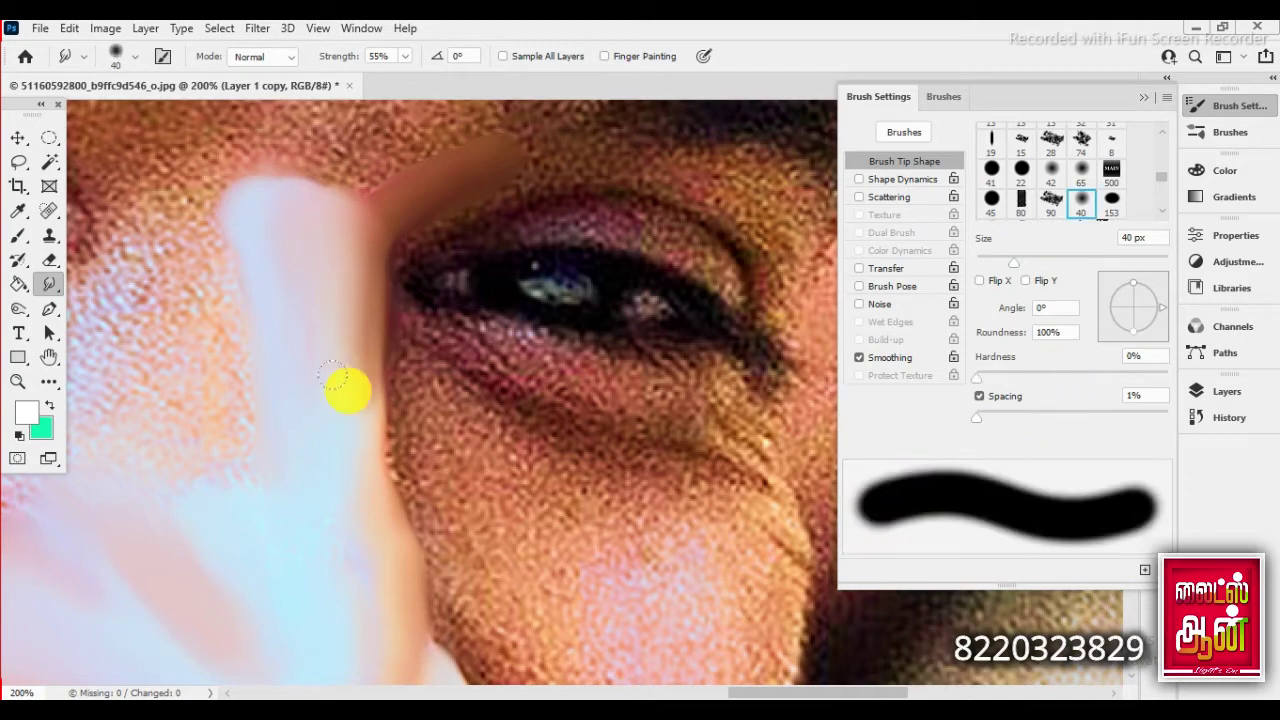
- Reselect the Smudge tool from its tool group
scroll(373, 300, down, 2)
scroll(343, 286, down, 1)
scroll(400, 357, up, 2)
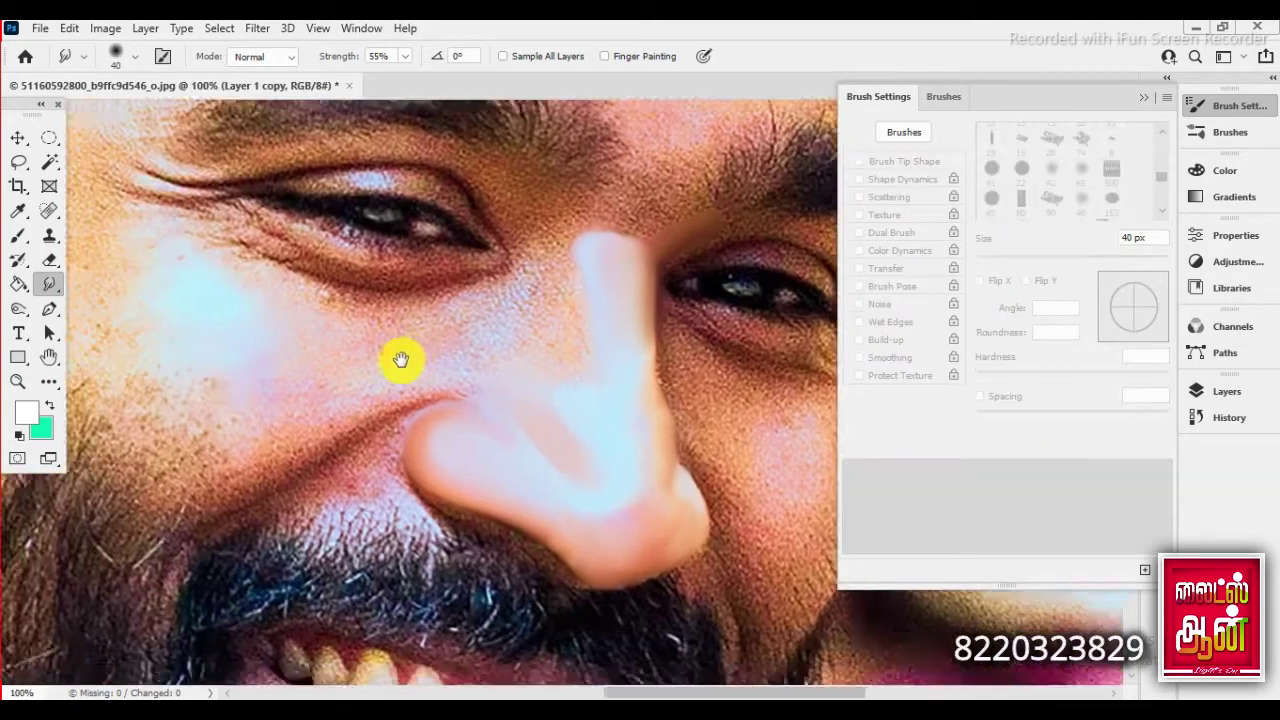
scroll(466, 247, up, 2)
right_click(49, 284)
click(115, 317)
- Smudge the crease beside the nostril into the cheek with a 70 px brush
drag(220, 440, 500, 295)
drag(286, 451, 757, 177)
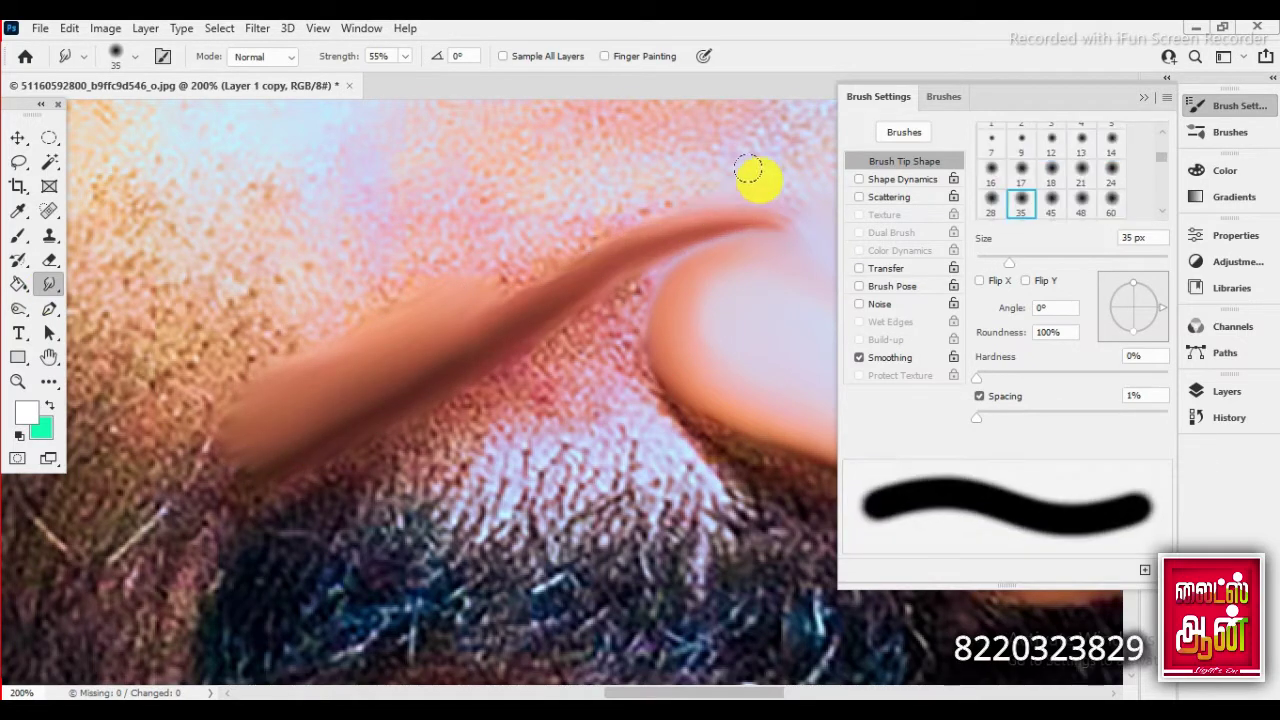
drag(656, 172, 565, 238)
key(bracketright)
key(bracketright)
key(bracketright)
mouse_move(240, 345)
mouse_down()
mouse_move(220, 370)
mouse_move(348, 260)
mouse_move(237, 249)
mouse_move(346, 170)
mouse_up()
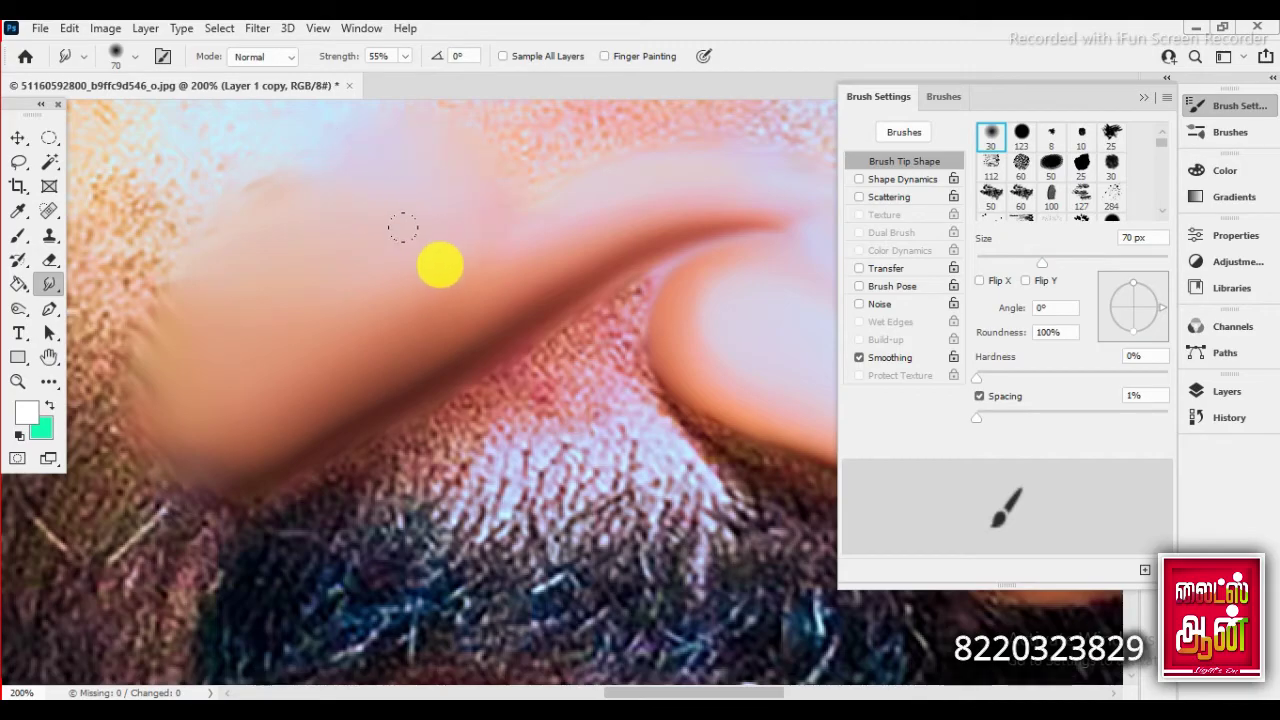
alt+click(214, 349)
alt+click(287, 298)
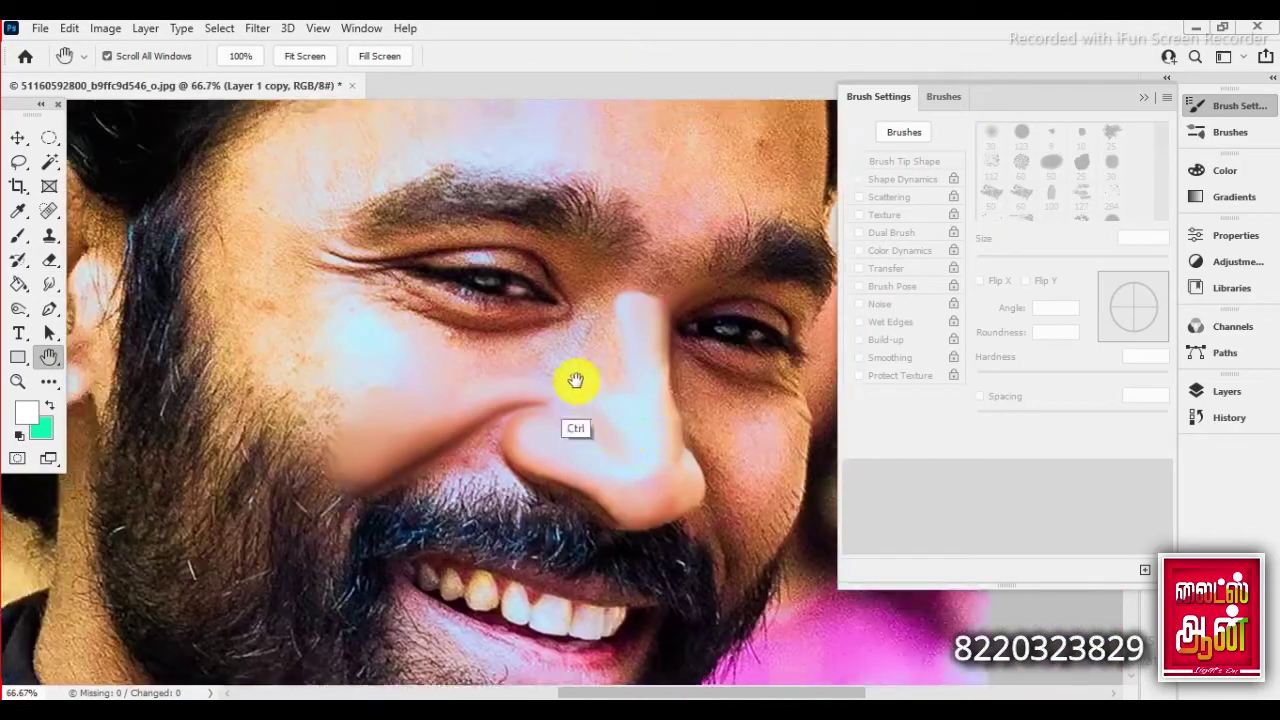
scroll(574, 380, up, 3)
scroll(466, 500, down, 2)
scroll(394, 517, up, 2)
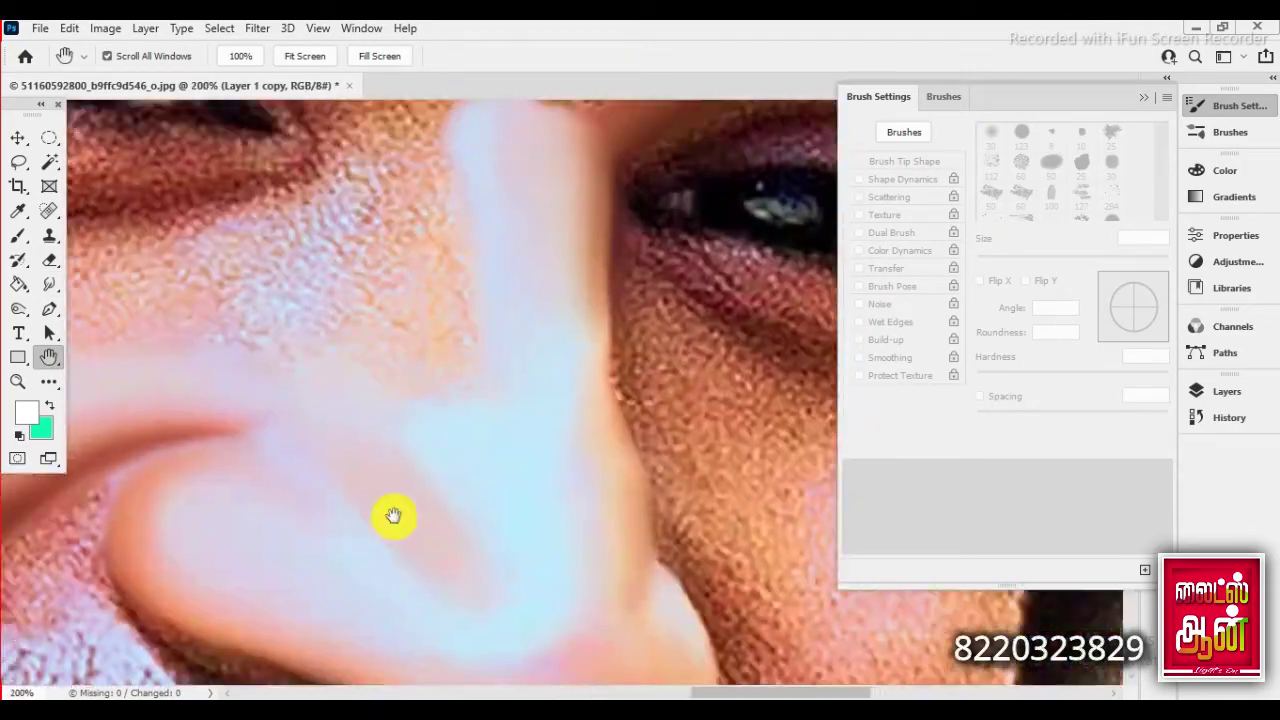
scroll(349, 331, down, 2)
scroll(194, 291, up, 1)
- Blend the nose bridge between the eyes with 45 and 25 px brushes
mouse_move(223, 300)
mouse_down()
mouse_move(243, 371)
mouse_move(191, 249)
mouse_move(283, 380)
mouse_move(282, 468)
mouse_move(323, 420)
mouse_move(349, 317)
mouse_move(495, 348)
mouse_move(563, 329)
mouse_move(485, 350)
mouse_up()
key(comma)
key(comma)
key(bracketleft)
key(bracketleft)
key(bracketleft)
mouse_move(299, 332)
mouse_down()
mouse_move(340, 406)
mouse_move(356, 378)
mouse_up()
mouse_move(318, 488)
mouse_down()
mouse_move(400, 437)
mouse_move(277, 640)
mouse_up()
key(bracketright)
key(bracketright)
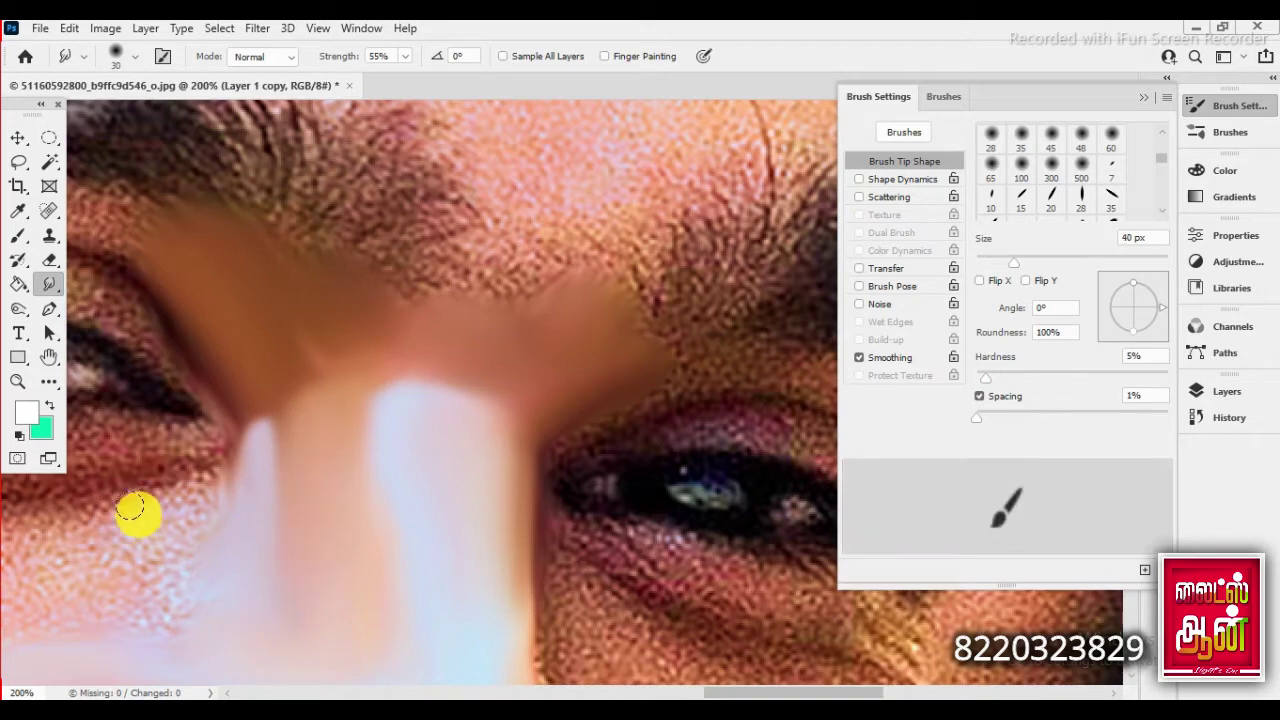
- Smooth the textured skin at lower left and around the eye with 35–45 px brushes
key(bracketleft)
key(bracketleft)
key(bracketleft)
drag(117, 496, 157, 559)
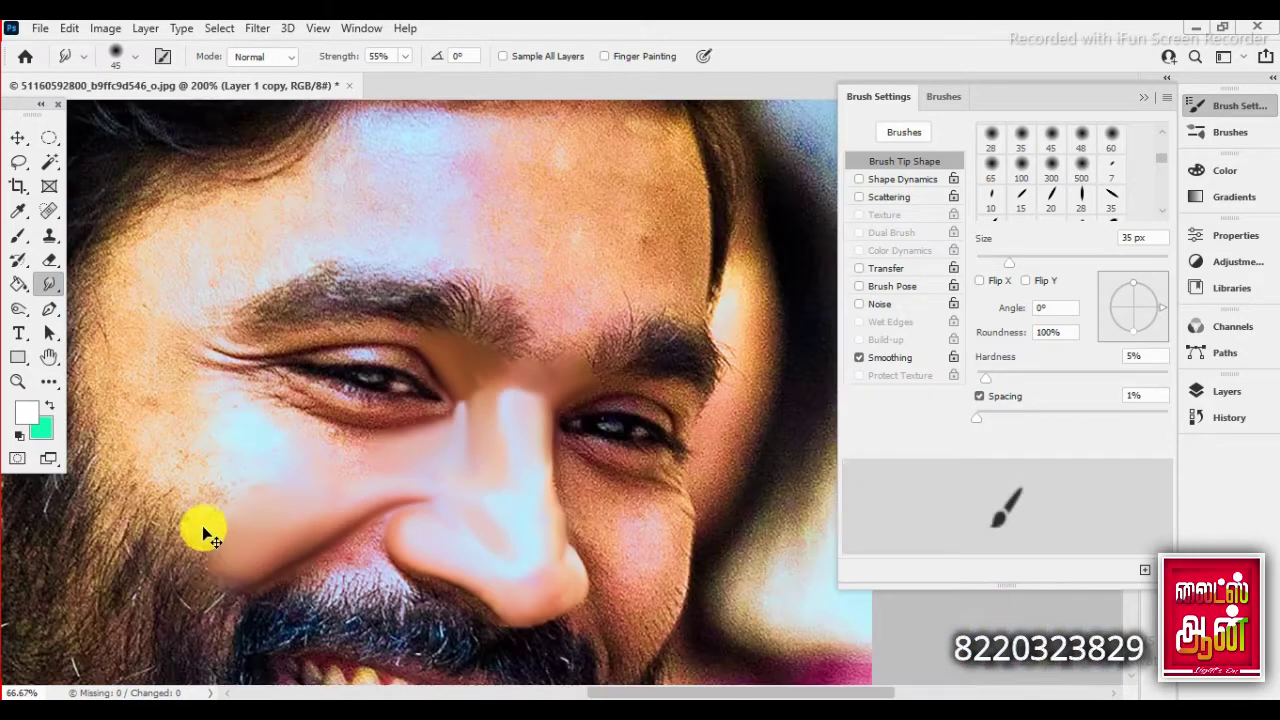
key(bracketright)
mouse_move(200, 509)
mouse_down()
mouse_move(233, 358)
mouse_move(314, 340)
mouse_move(403, 351)
mouse_move(501, 333)
mouse_move(609, 369)
mouse_move(281, 382)
mouse_move(177, 357)
mouse_up()
key(bracketleft)
key(bracketleft)
- Blend the eyelid crease and the skin beside it with 15–35 px brushes
key(bracketleft)
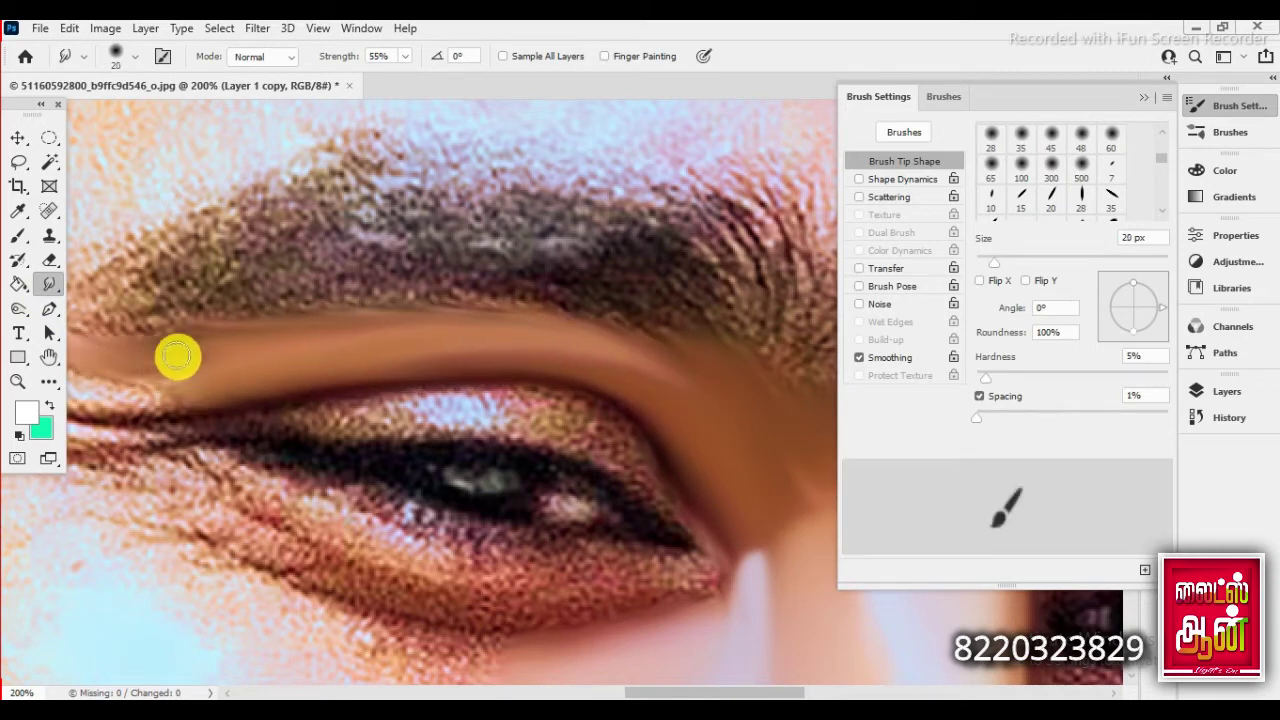
drag(312, 475, 502, 415)
mouse_move(223, 337)
mouse_down()
mouse_move(460, 309)
mouse_move(288, 261)
mouse_up()
key(bracketleft)
mouse_move(258, 340)
mouse_down()
mouse_move(357, 354)
mouse_move(314, 423)
mouse_up()
key(bracketleft)
key(bracketright)
key(bracketright)
key(bracketright)
drag(235, 392, 155, 330)
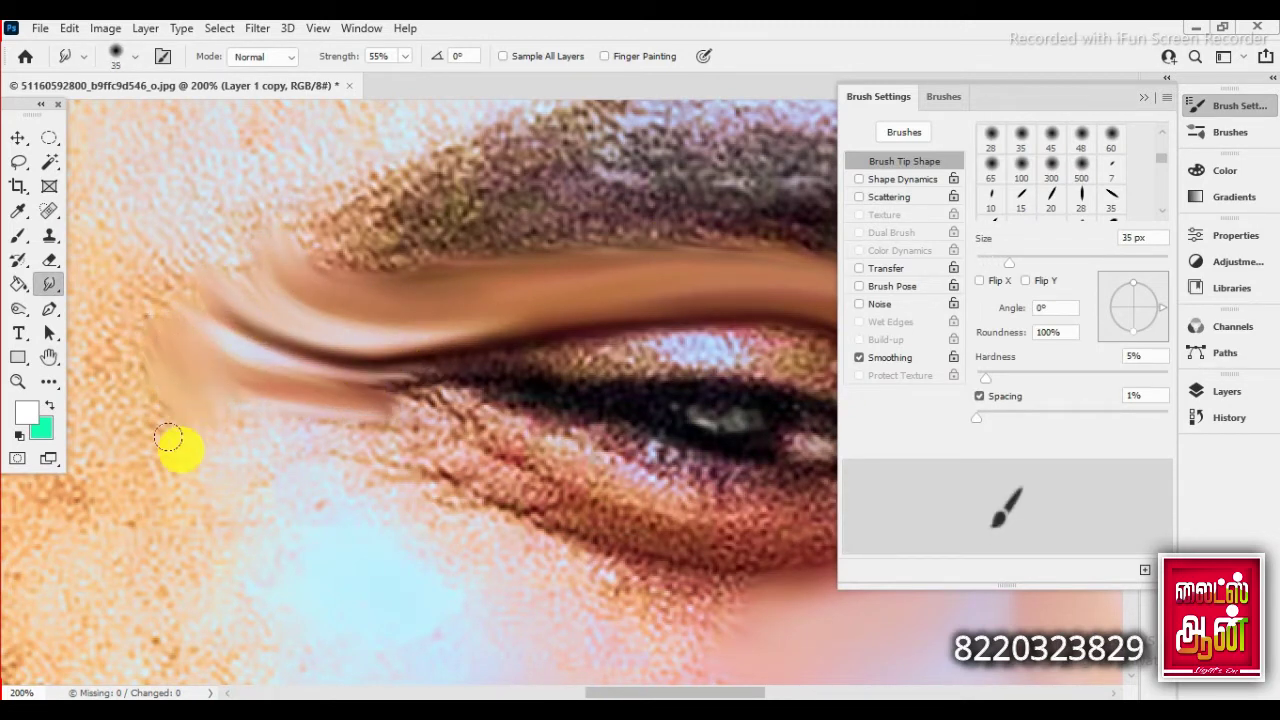
key(bracketleft)
- Smooth the crease below the eye, then tilt the view to centre the eye
mouse_move(360, 425)
mouse_down()
mouse_move(583, 509)
mouse_move(533, 461)
mouse_up()
scroll(133, 262, down, 5)
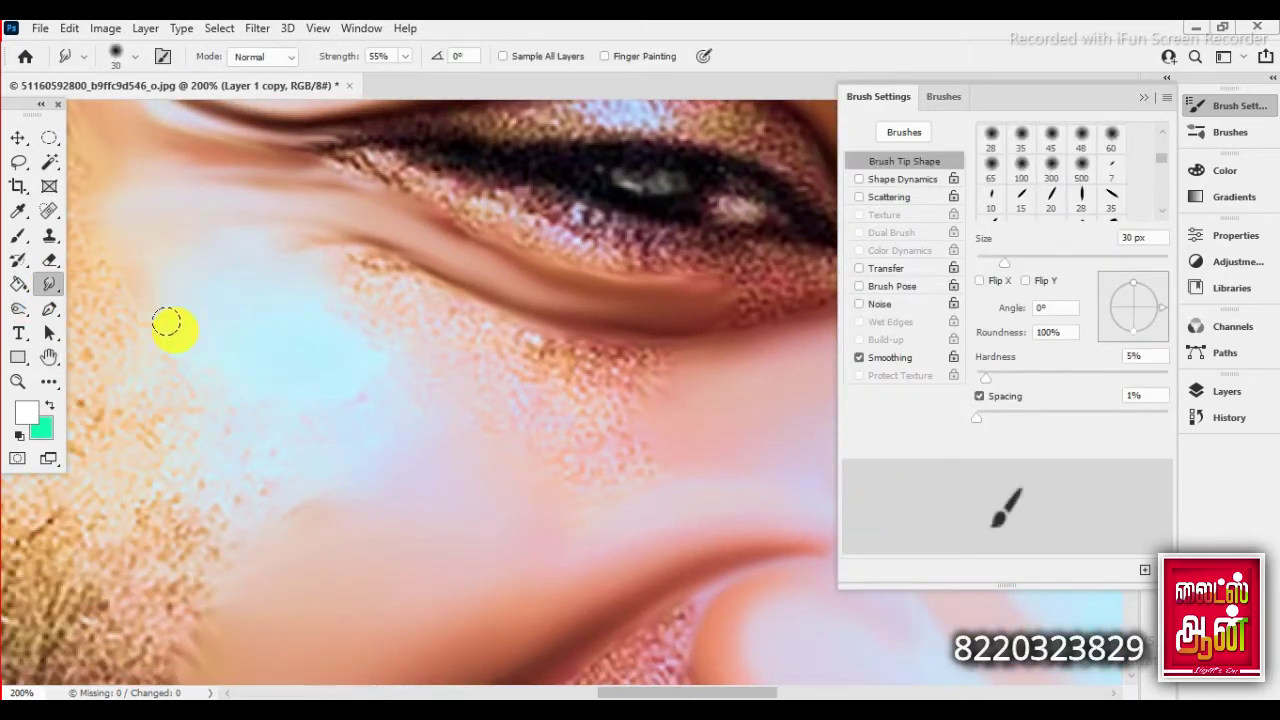
drag(361, 275, 743, 371)
key(bracketright)
key(bracketright)
key(bracketright)
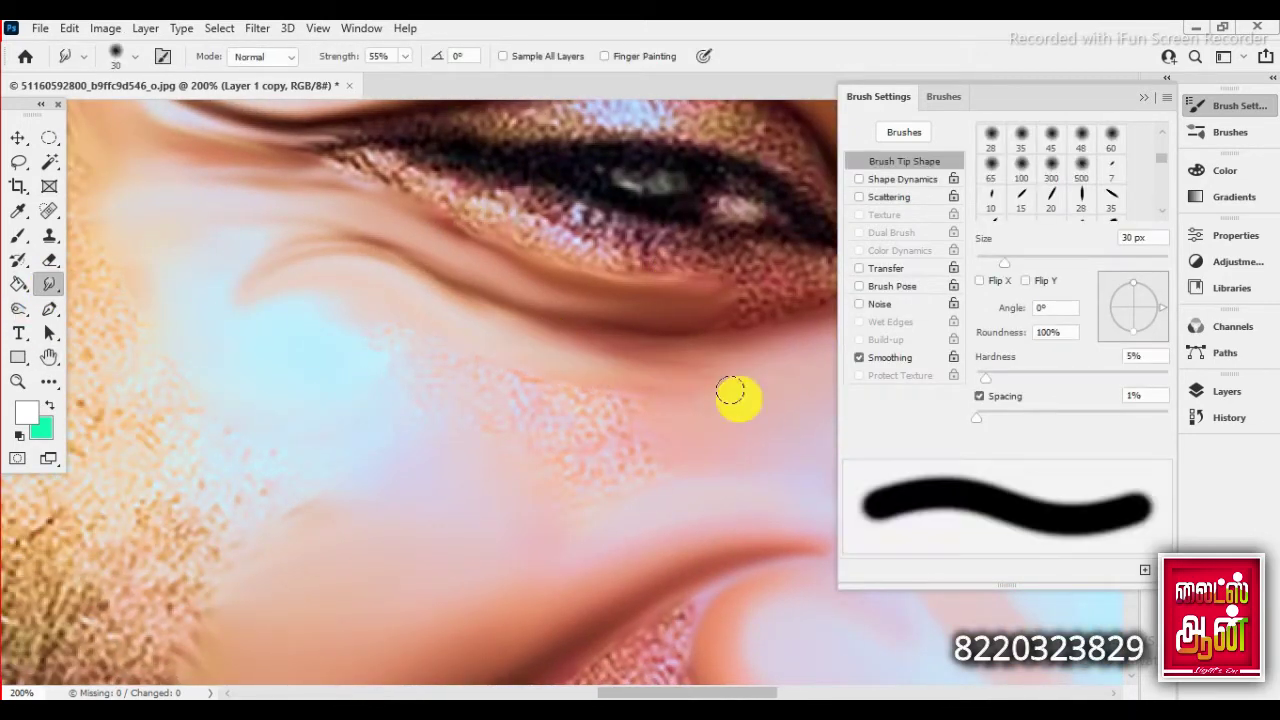
drag(586, 366, 690, 345)
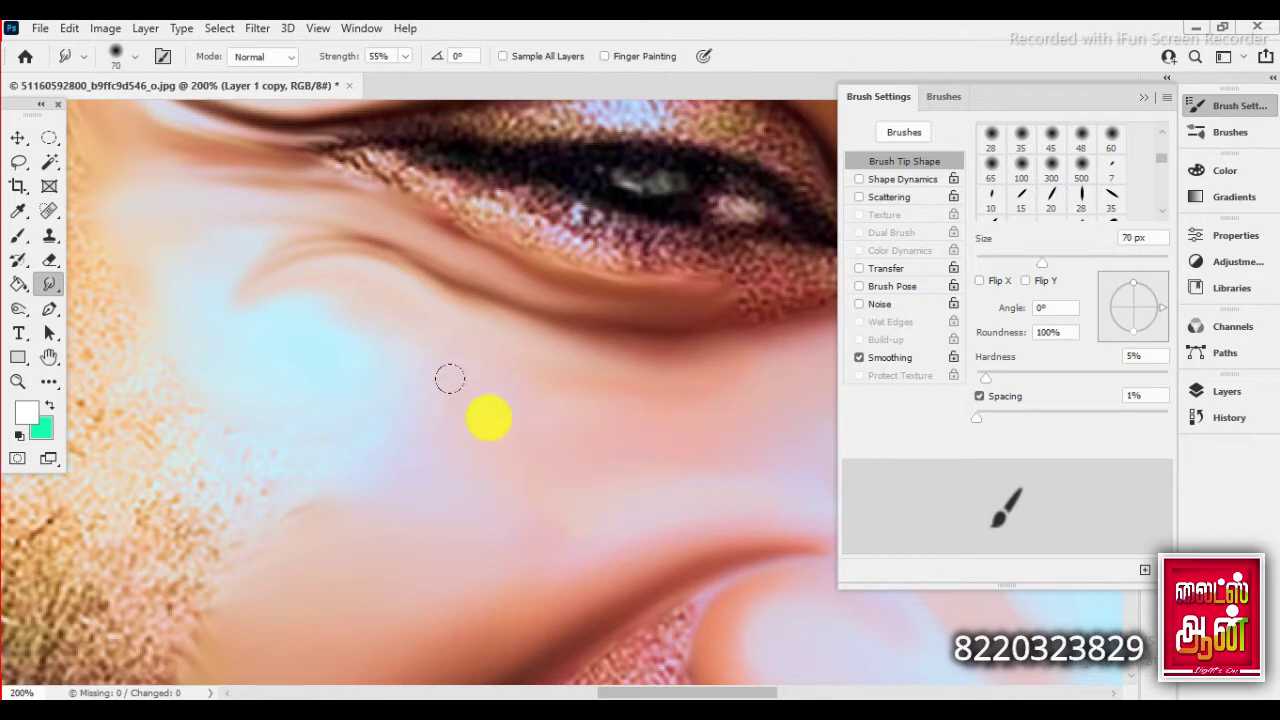
drag(111, 296, 428, 377)
- Smooth the upper lash line and the dark lower-lid lashes into painted strokes
click(49, 357)
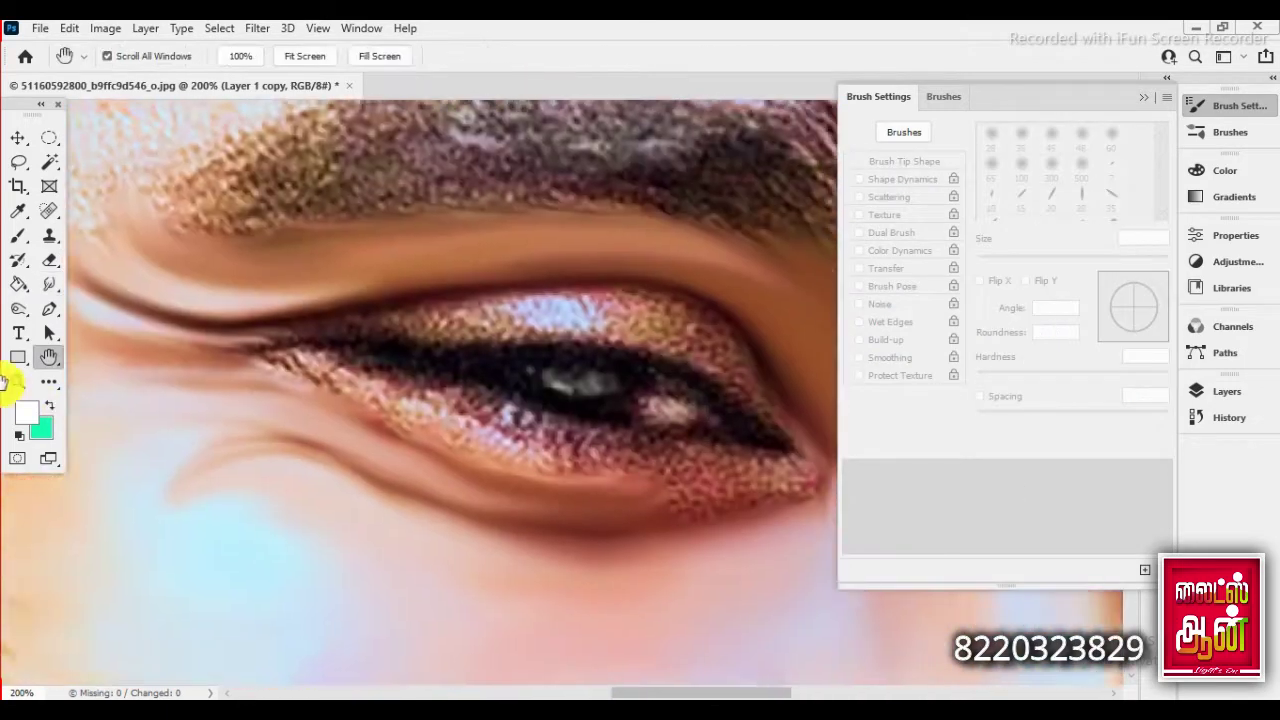
drag(214, 500, 273, 362)
mouse_move(109, 443)
mouse_down()
mouse_move(410, 259)
mouse_move(371, 289)
mouse_move(634, 303)
mouse_up()
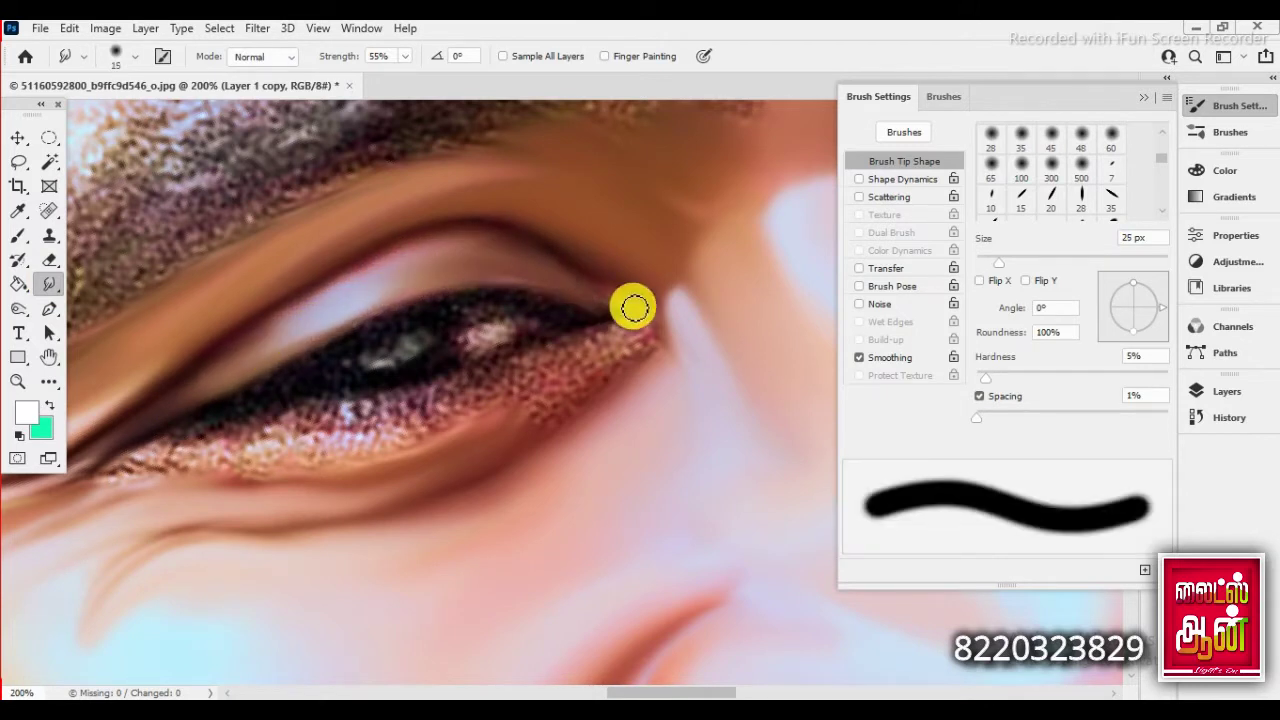
key(bracketright)
drag(530, 320, 350, 336)
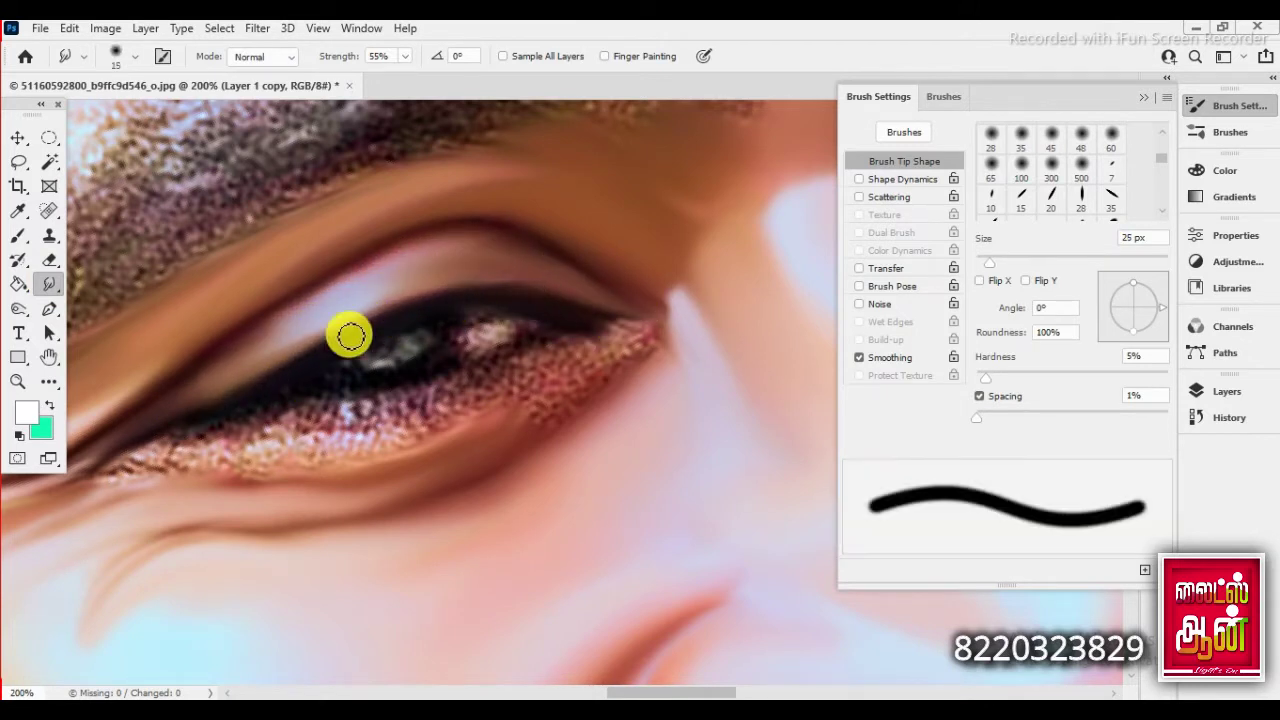
drag(303, 393, 565, 337)
mouse_move(475, 368)
mouse_down()
mouse_move(277, 420)
mouse_move(640, 331)
mouse_up()
- Smooth the sparkly lower-lid lashes and the skin beneath them
key(bracketright)
mouse_move(374, 434)
mouse_down()
mouse_move(603, 343)
mouse_move(423, 417)
mouse_up()
key(bracketleft)
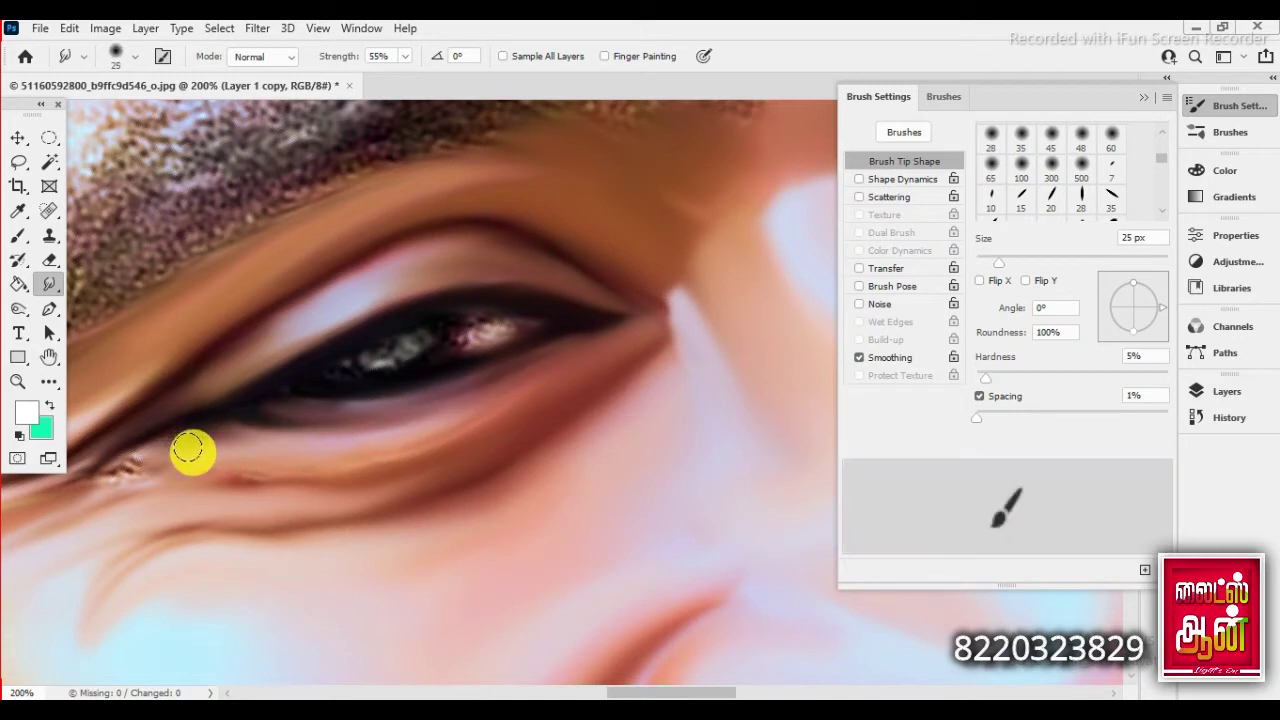
mouse_move(337, 463)
mouse_down()
mouse_move(629, 334)
mouse_move(114, 480)
mouse_up()
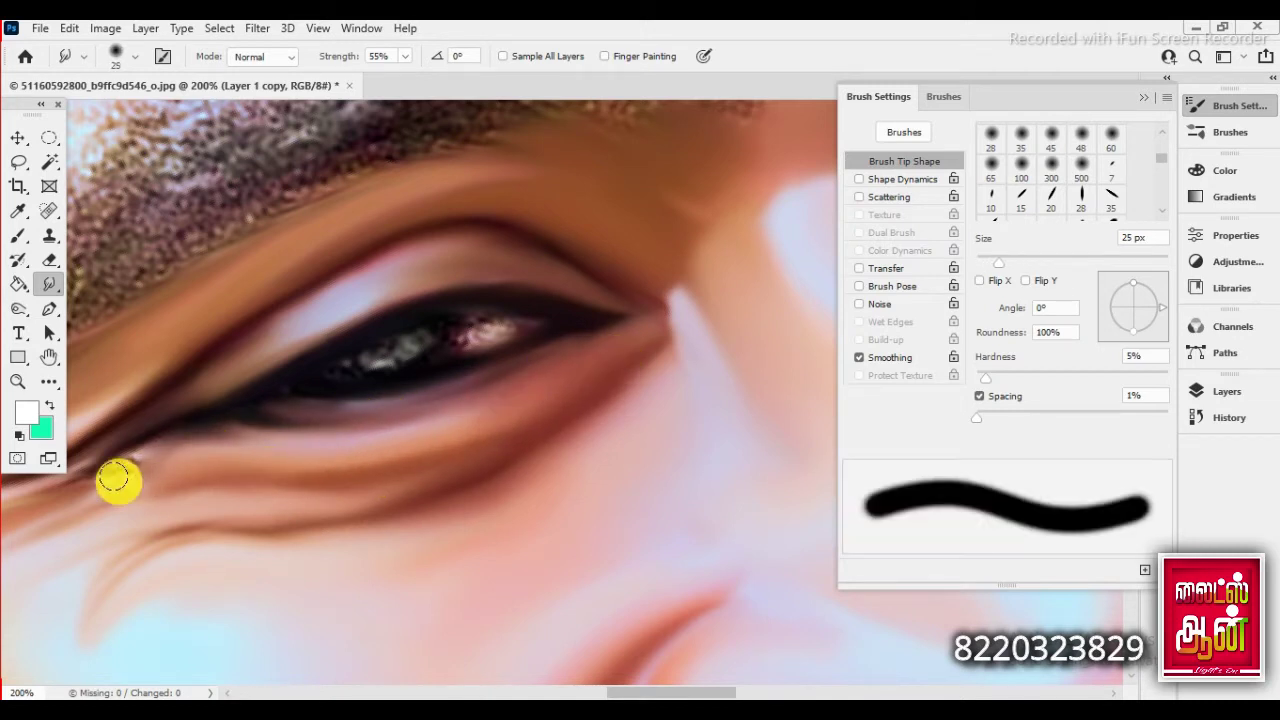
key(bracketleft)
key(bracketleft)
key(bracketright)
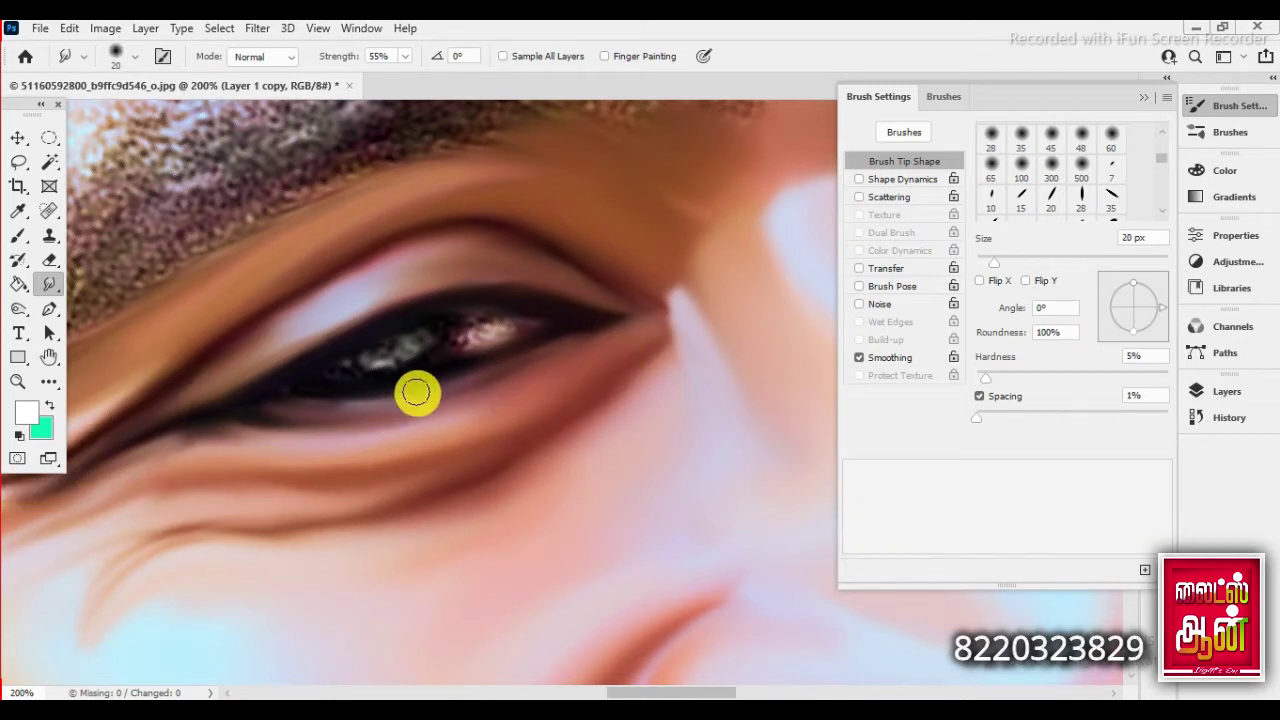
- Rotate and zoom to the nose crease and smooth the textured area beside it
key(ctrl+minus)
key(ctrl+minus)
key(r)
drag(367, 433, 323, 417)
key(ctrl+plus)
key(ctrl+plus)
key(ctrl+plus)
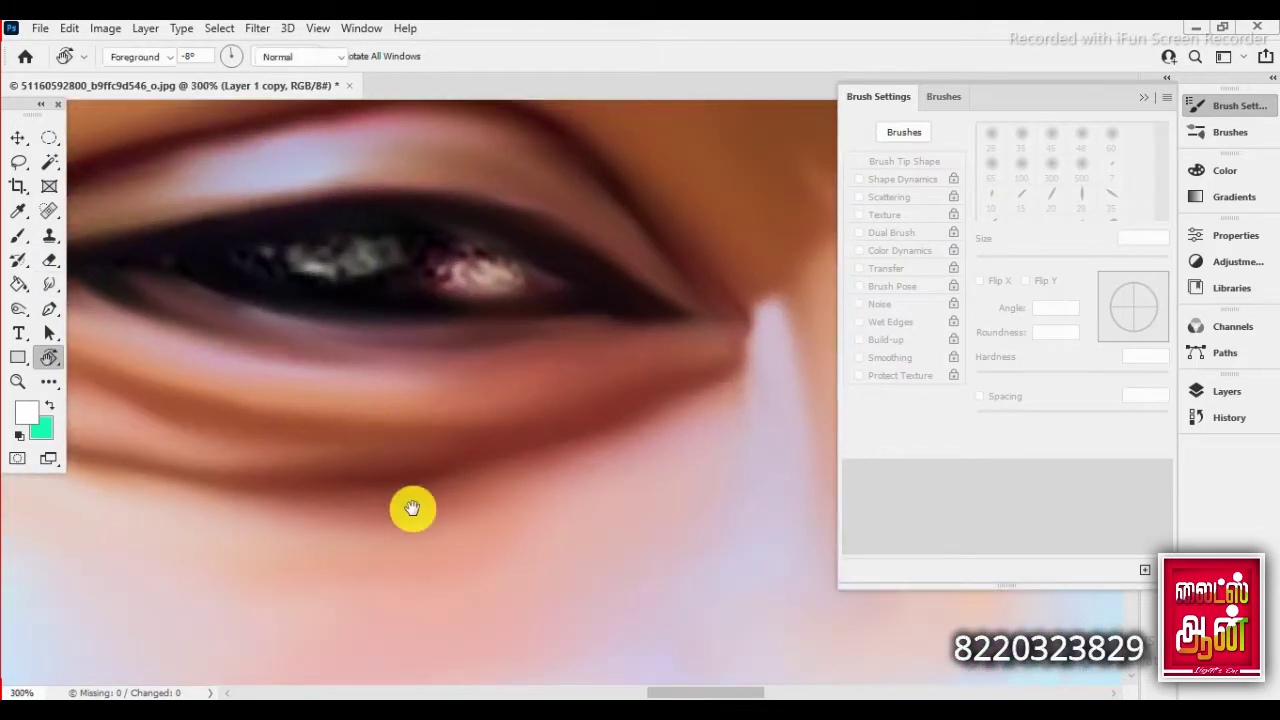
drag(411, 509, 67, 303)
click(52, 286)
mouse_move(340, 366)
mouse_down()
mouse_move(254, 423)
mouse_move(434, 300)
mouse_move(466, 299)
mouse_move(486, 471)
mouse_move(420, 386)
mouse_move(286, 466)
mouse_move(167, 511)
mouse_up()
key(bracketright)
- Resize the smudge brush and move the view across the face
key(bracketleft)
key(bracketleft)
key(bracketleft)
key(bracketright)
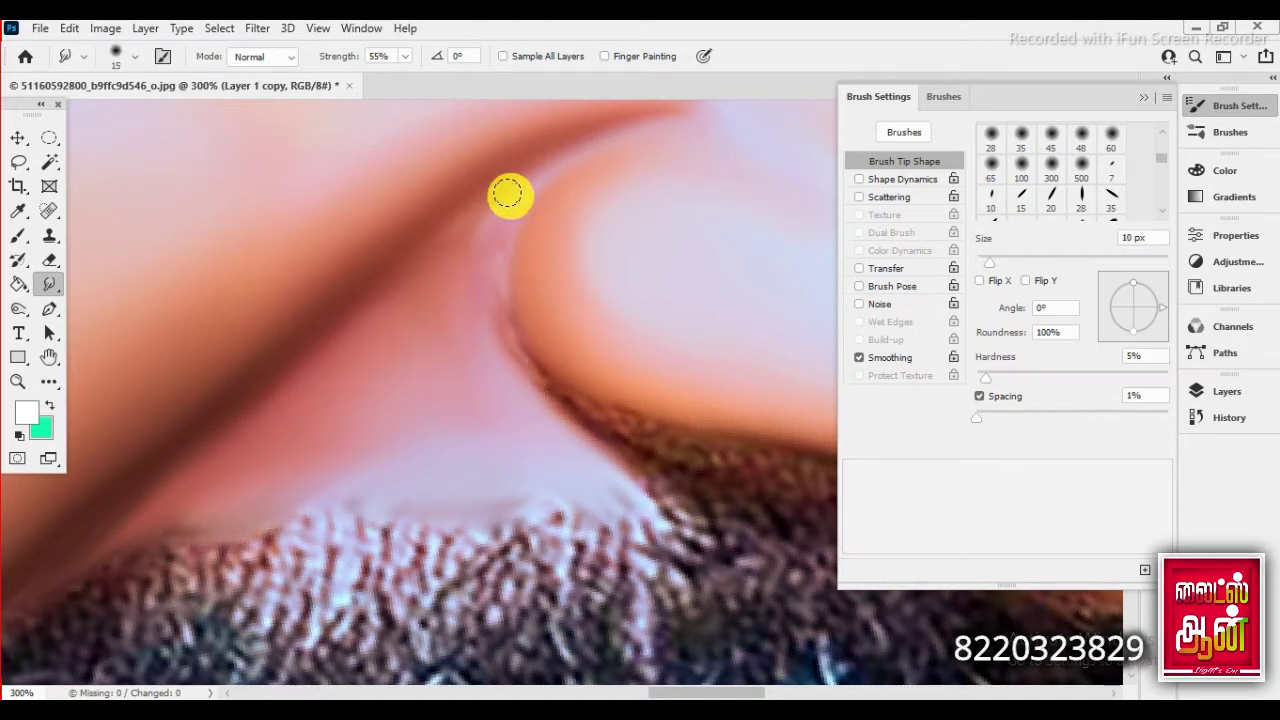
key(bracketright)
key(bracketright)
key(bracketright)
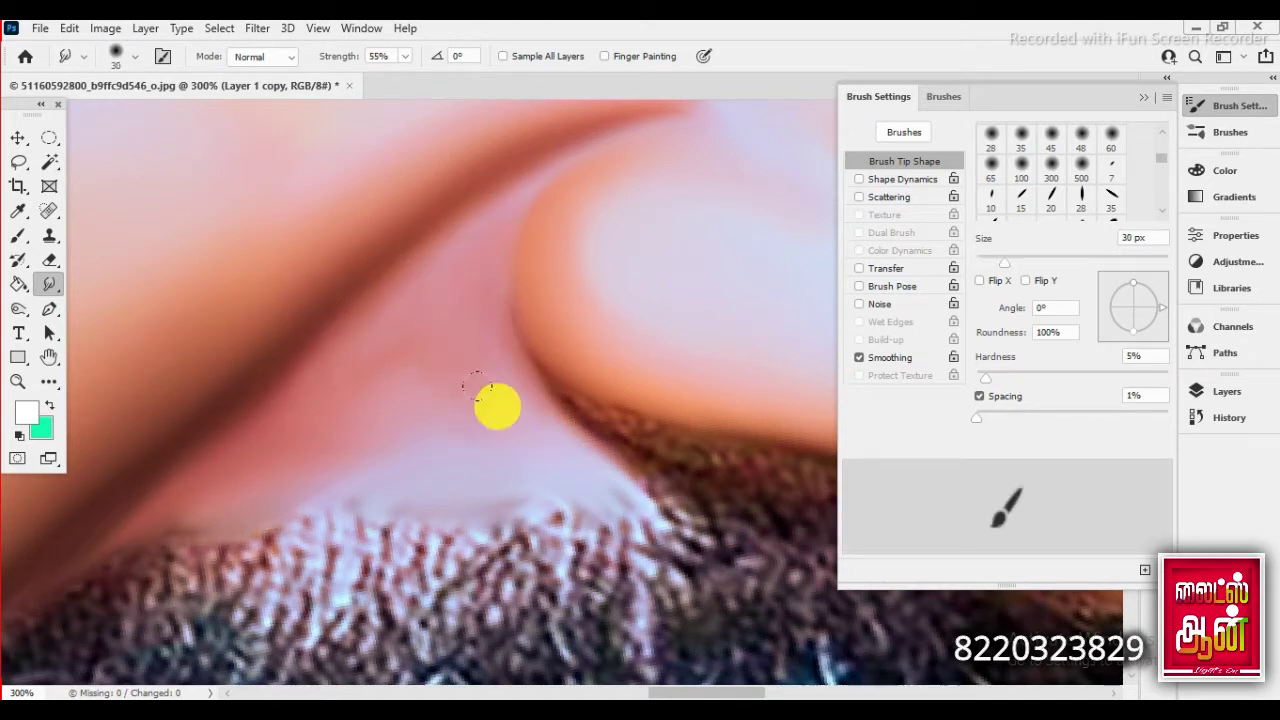
scroll(508, 377, down, 3)
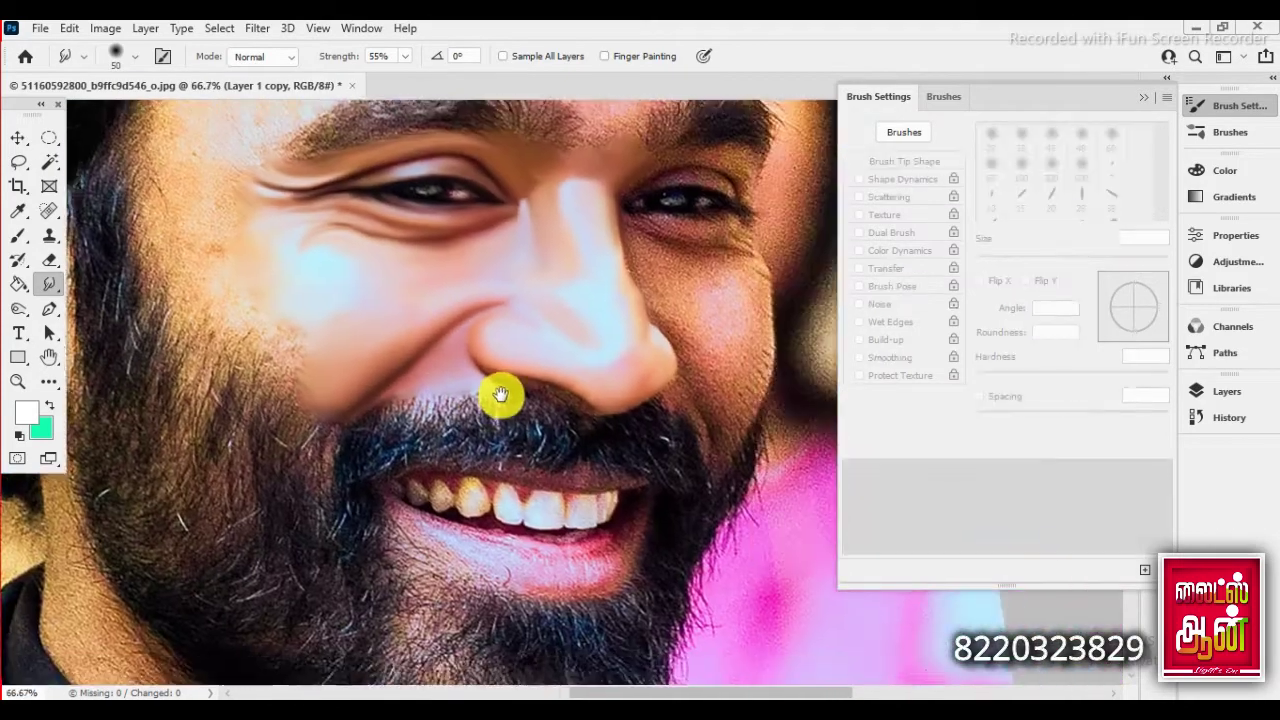
drag(500, 394, 598, 532)
scroll(491, 463, up, 1)
scroll(563, 349, up, 1)
scroll(550, 367, up, 1)
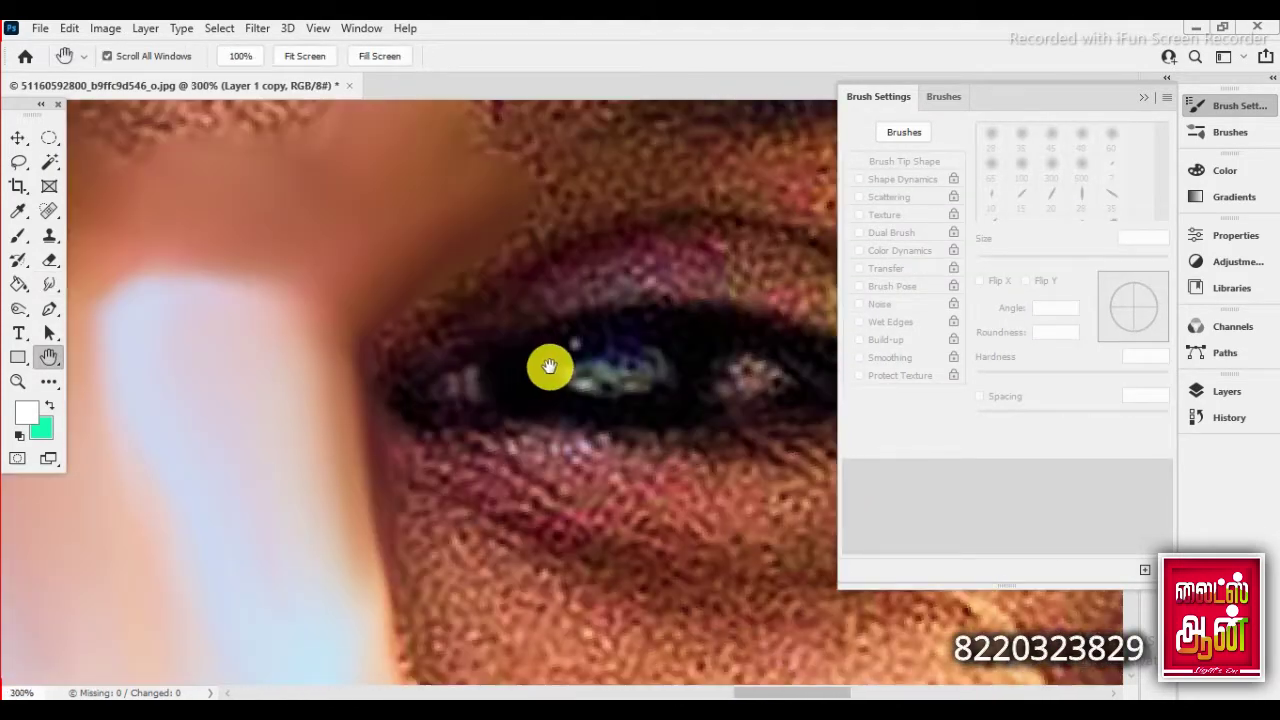
scroll(541, 362, down, 2)
scroll(480, 363, up, 2)
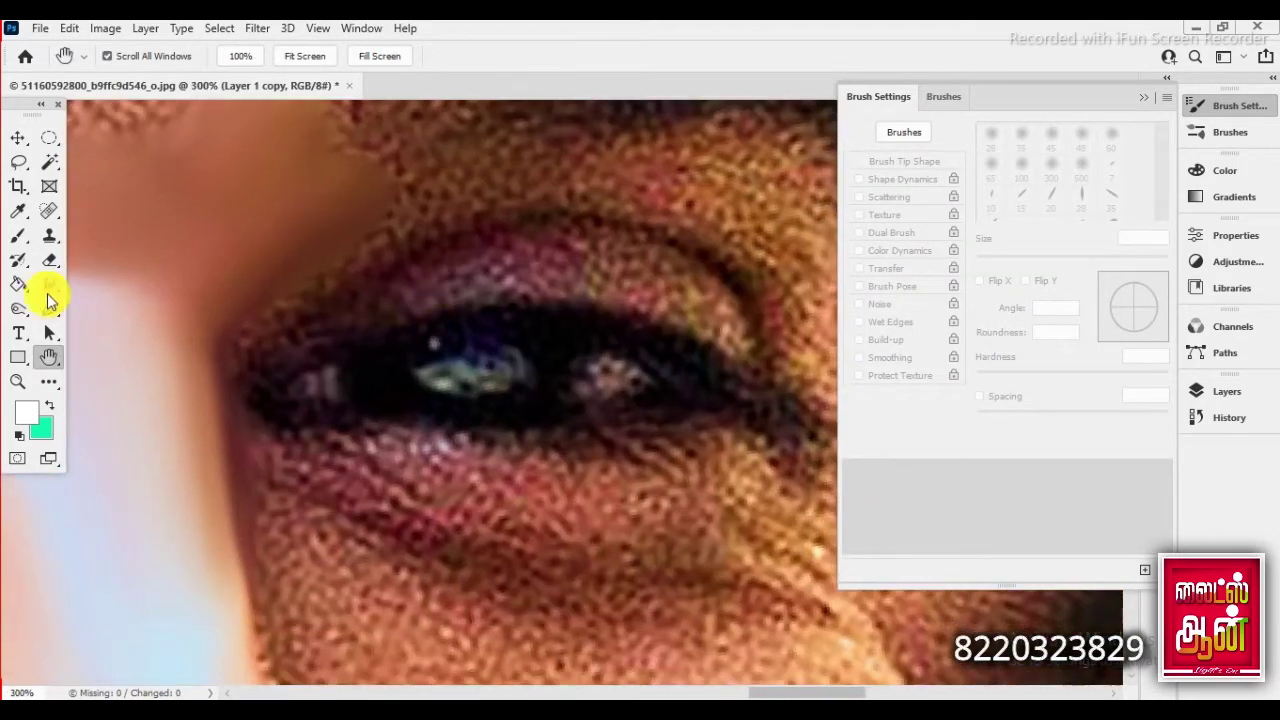
- Smear the nose's lower edge into the moustache with a smaller smudge brush
click(49, 285)
key(bracketleft)
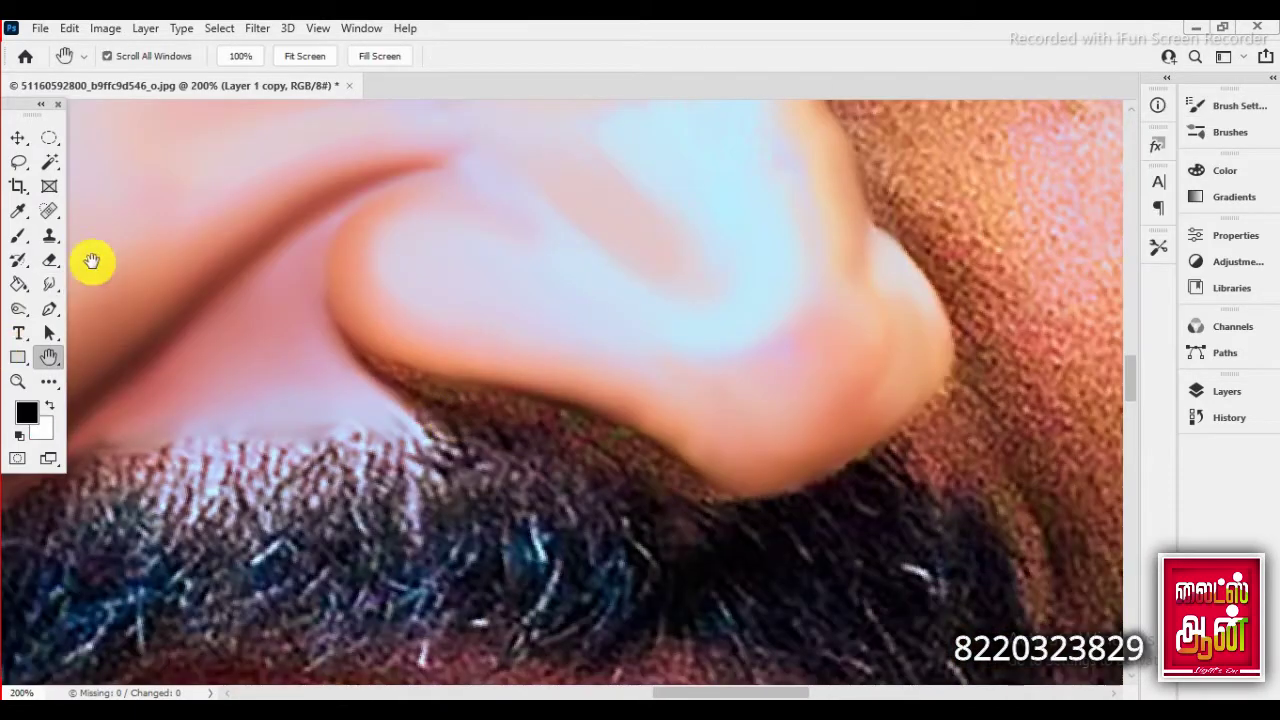
click(49, 284)
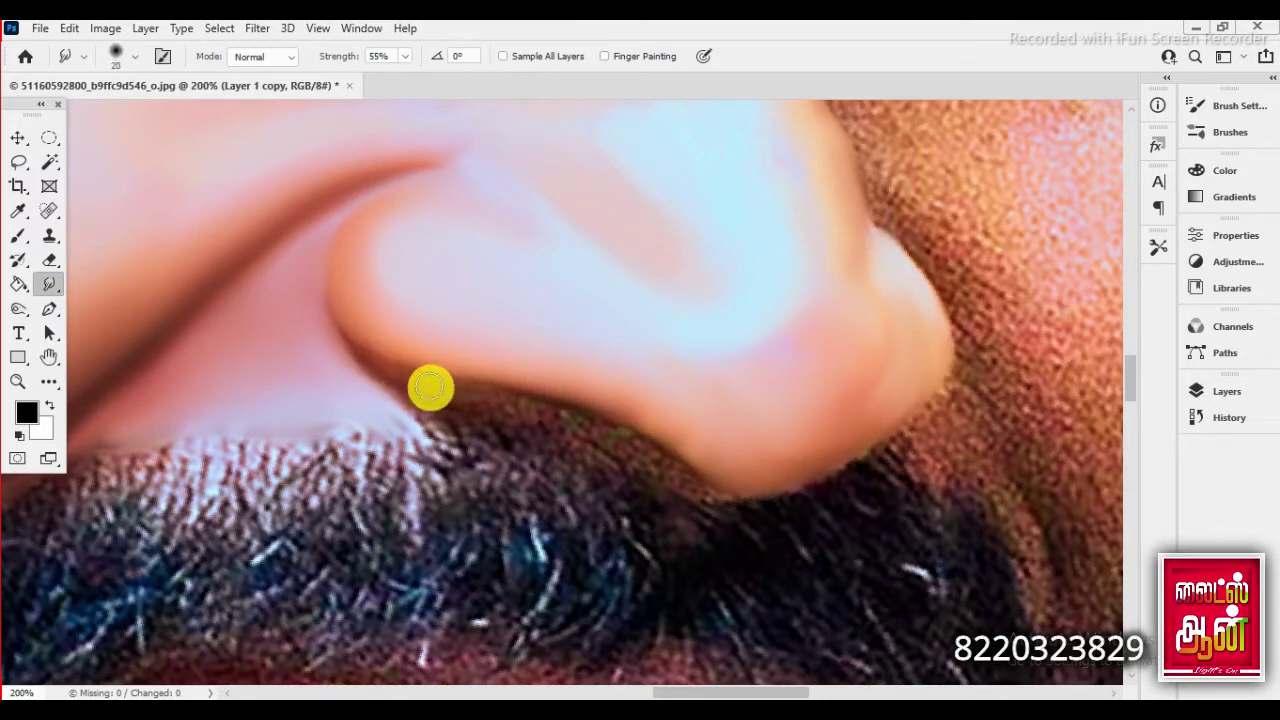
drag(430, 388, 642, 458)
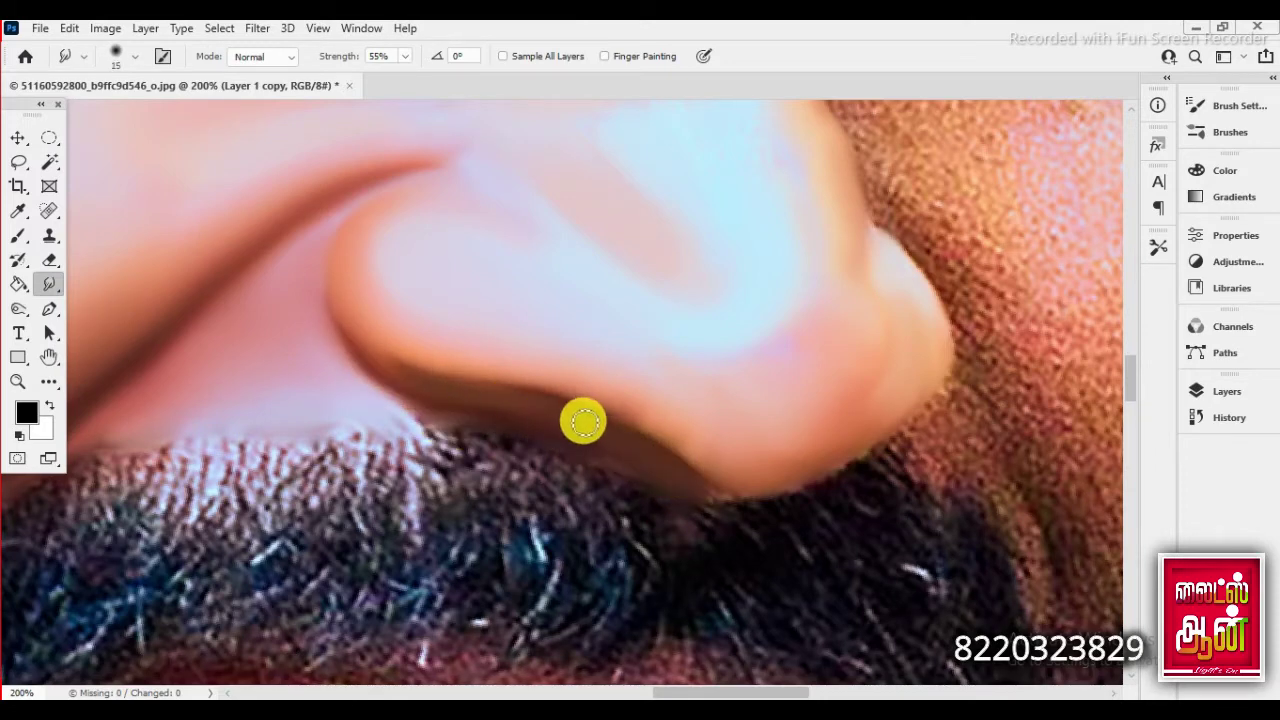
key(h)
mouse_move(646, 317)
mouse_down()
mouse_move(332, 270)
mouse_move(337, 417)
mouse_move(346, 251)
mouse_move(360, 426)
mouse_up()
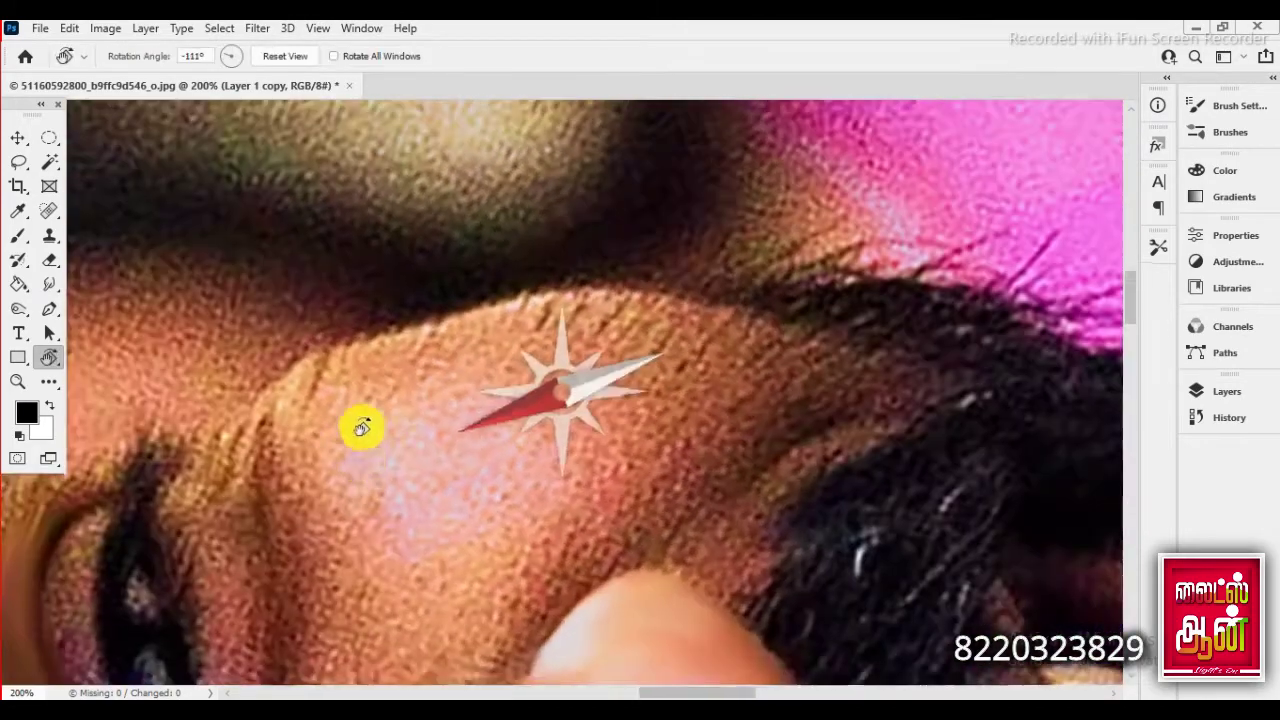
- Smear the skin edge up toward the hairline with an enlarged smudge brush
click(50, 285)
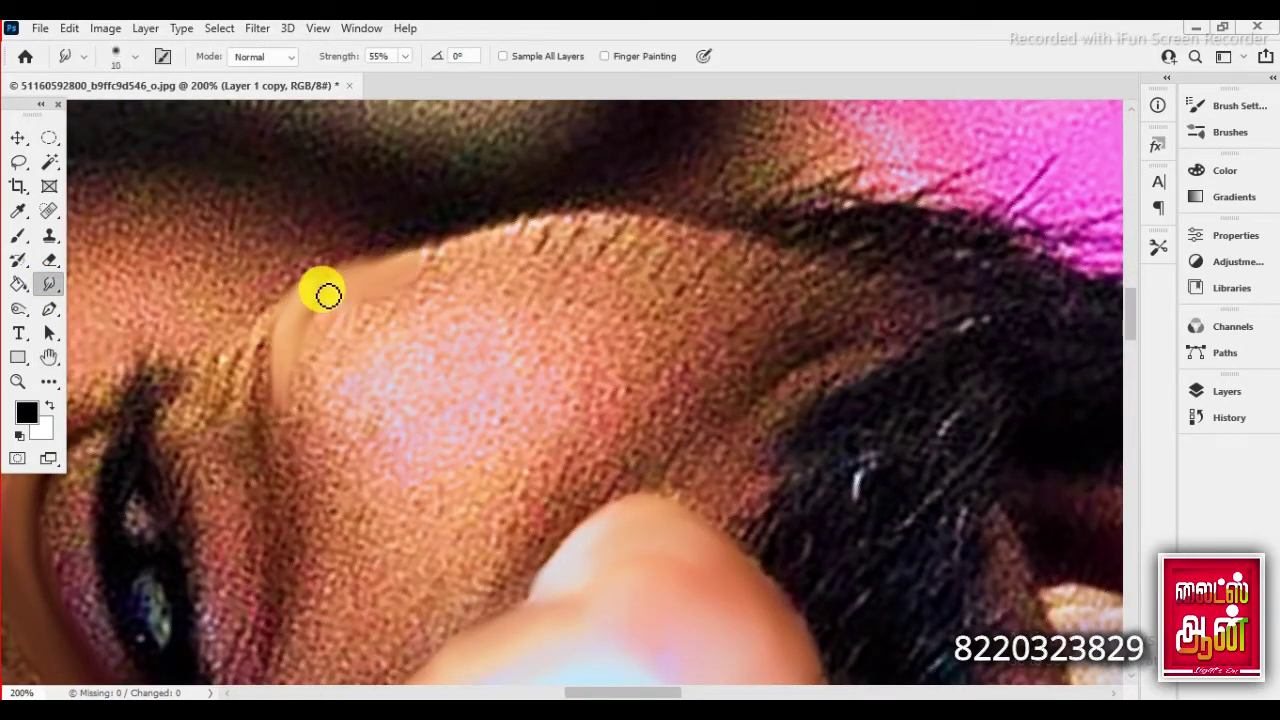
mouse_move(381, 283)
mouse_down()
mouse_move(636, 231)
mouse_move(477, 260)
mouse_move(646, 251)
mouse_move(850, 290)
mouse_up()
key(bracketright)
key(bracketright)
key(bracketright)
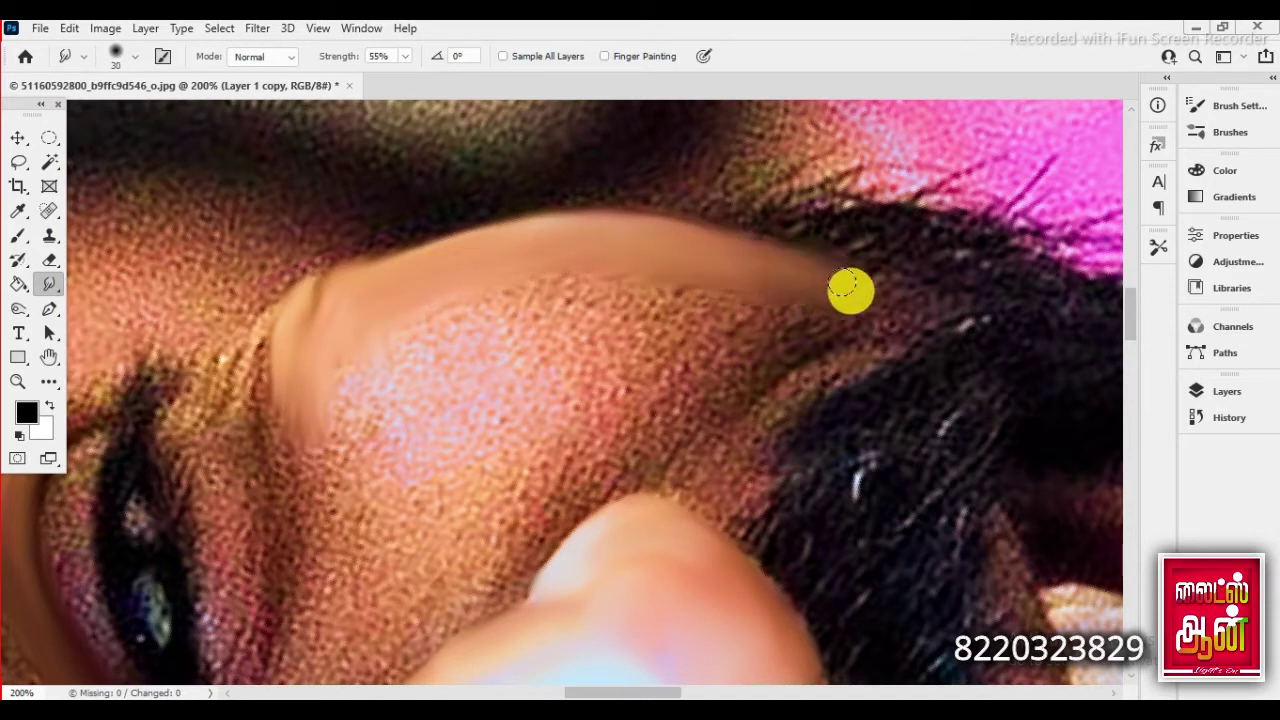
key(bracketright)
key(bracketright)
mouse_move(725, 416)
mouse_down()
mouse_move(651, 409)
mouse_move(714, 386)
mouse_move(802, 325)
mouse_up()
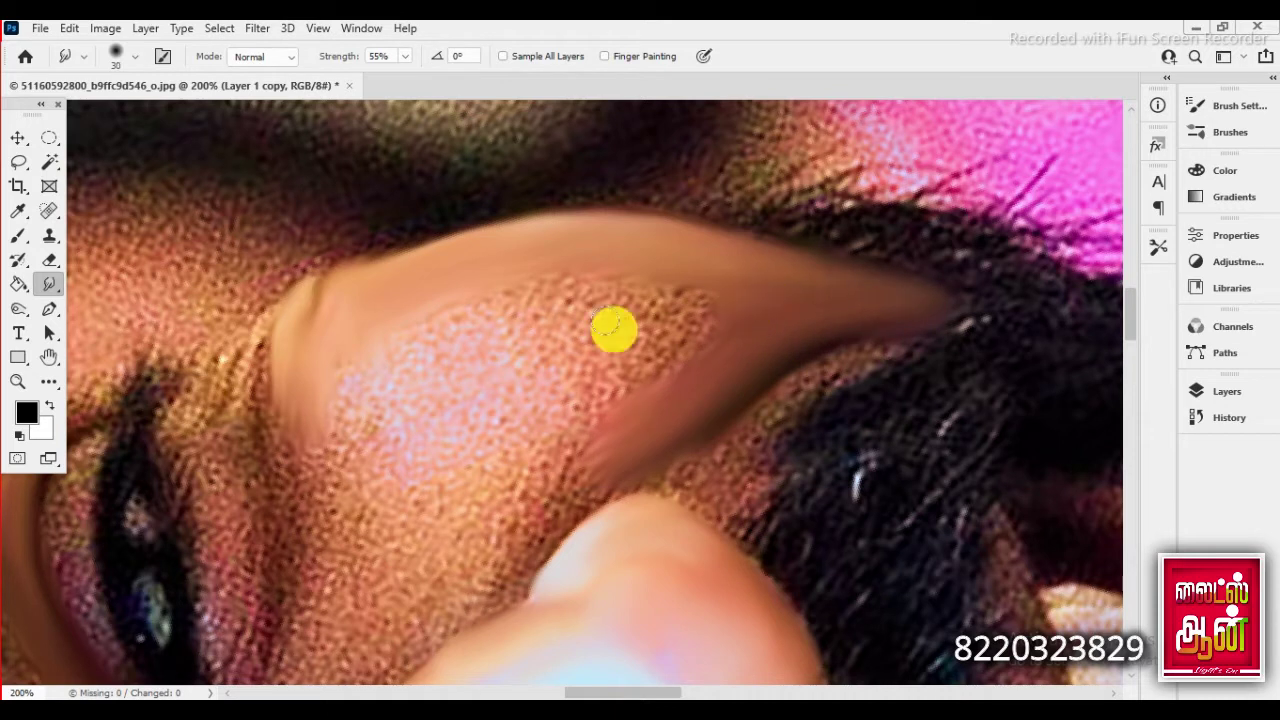
- Smooth the grainy middle and lower skin into even pink tone
key(bracketright)
mouse_move(427, 318)
mouse_down()
mouse_move(591, 283)
mouse_move(431, 314)
mouse_move(714, 309)
mouse_move(829, 279)
mouse_move(698, 277)
mouse_move(594, 393)
mouse_up()
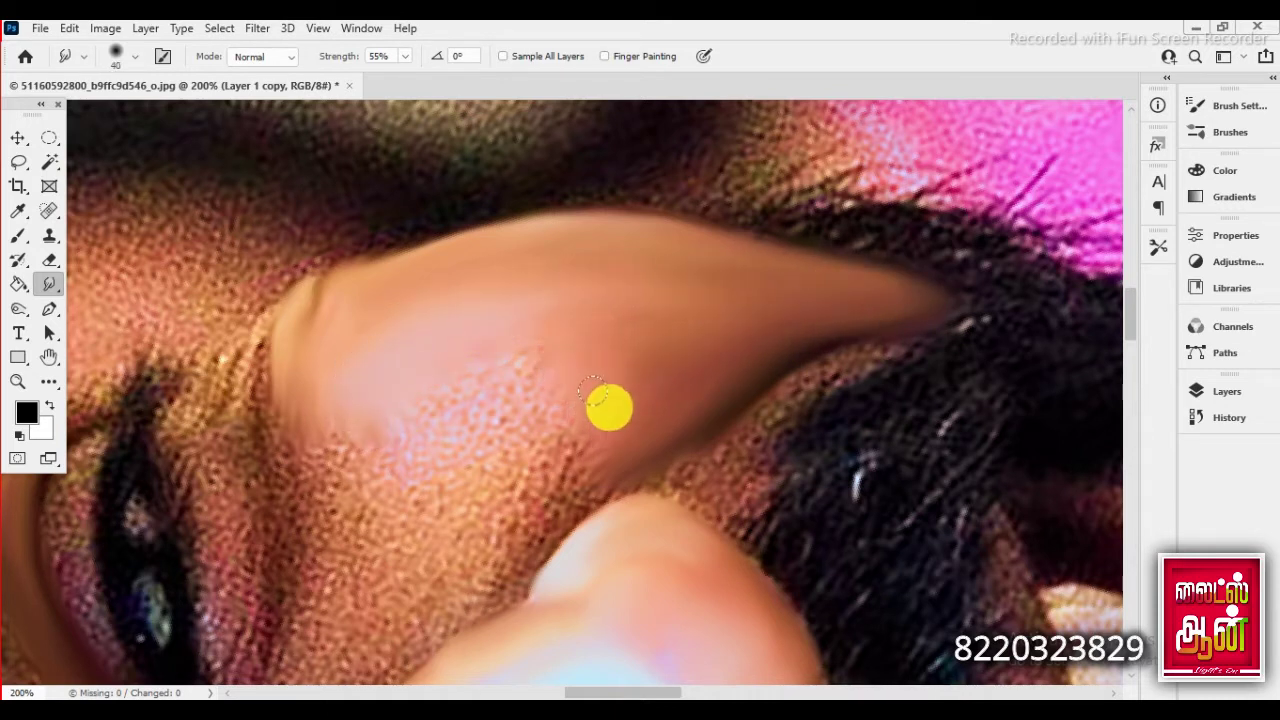
drag(665, 291, 440, 326)
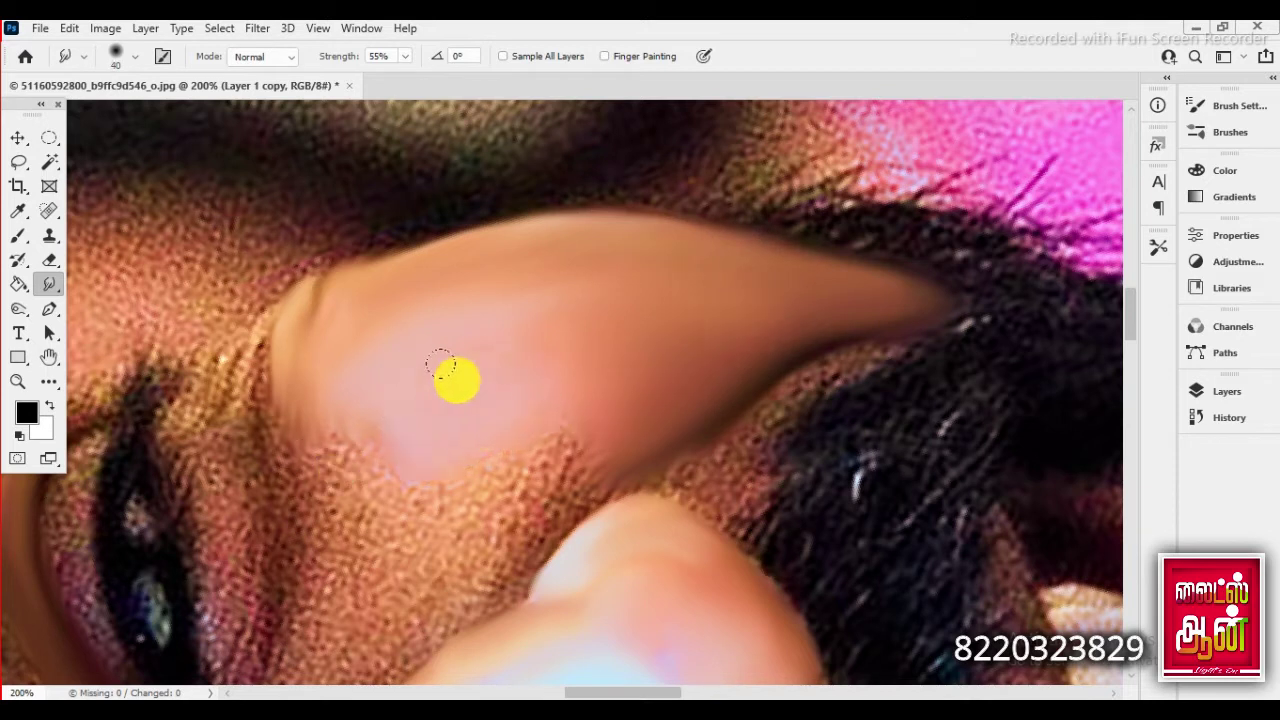
key(bracketleft)
key(bracketleft)
key(bracketleft)
mouse_move(340, 492)
mouse_down()
mouse_move(380, 608)
mouse_move(497, 530)
mouse_up()
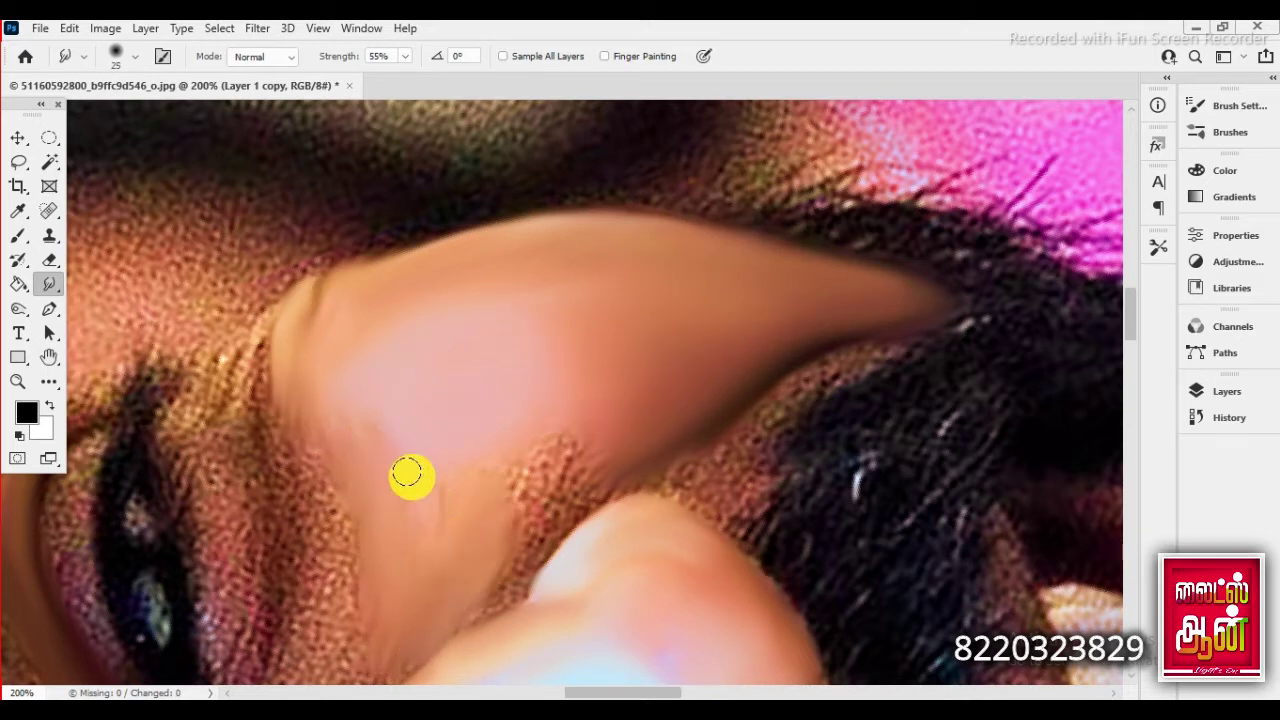
drag(545, 474, 681, 398)
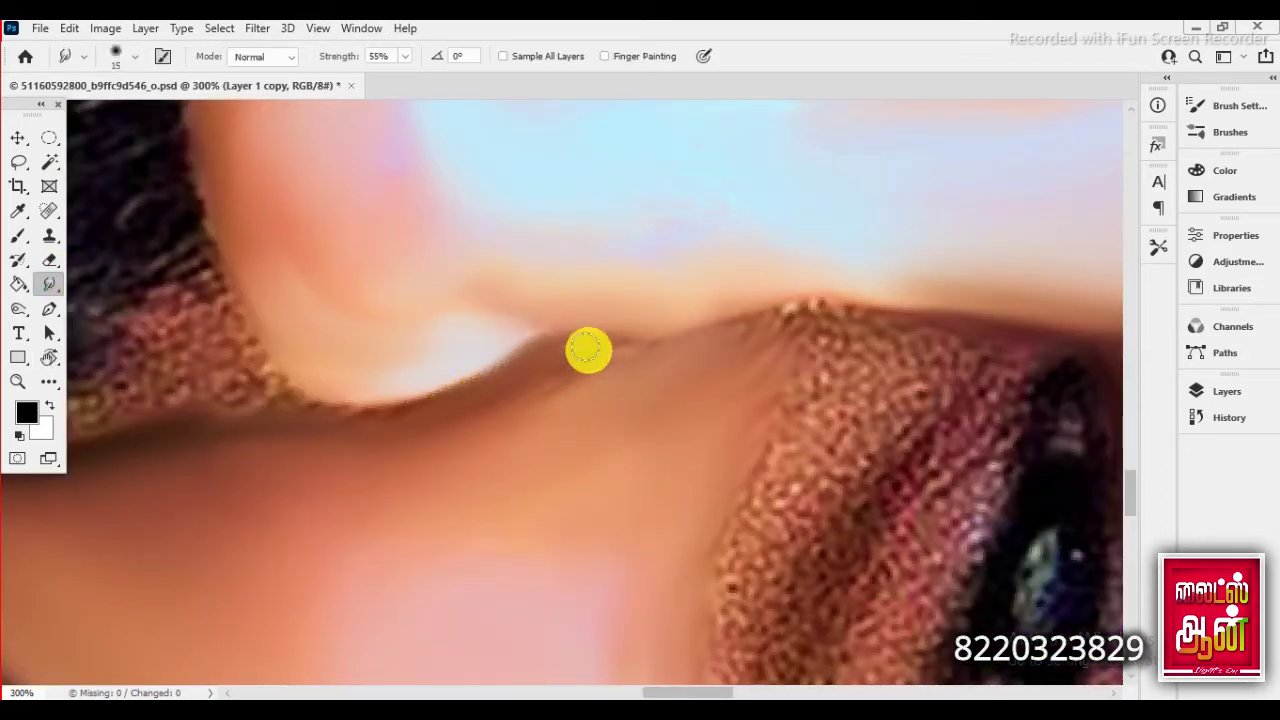
- Smudge the speckled texture along the dark skin edges beside the nose
drag(588, 349, 786, 325)
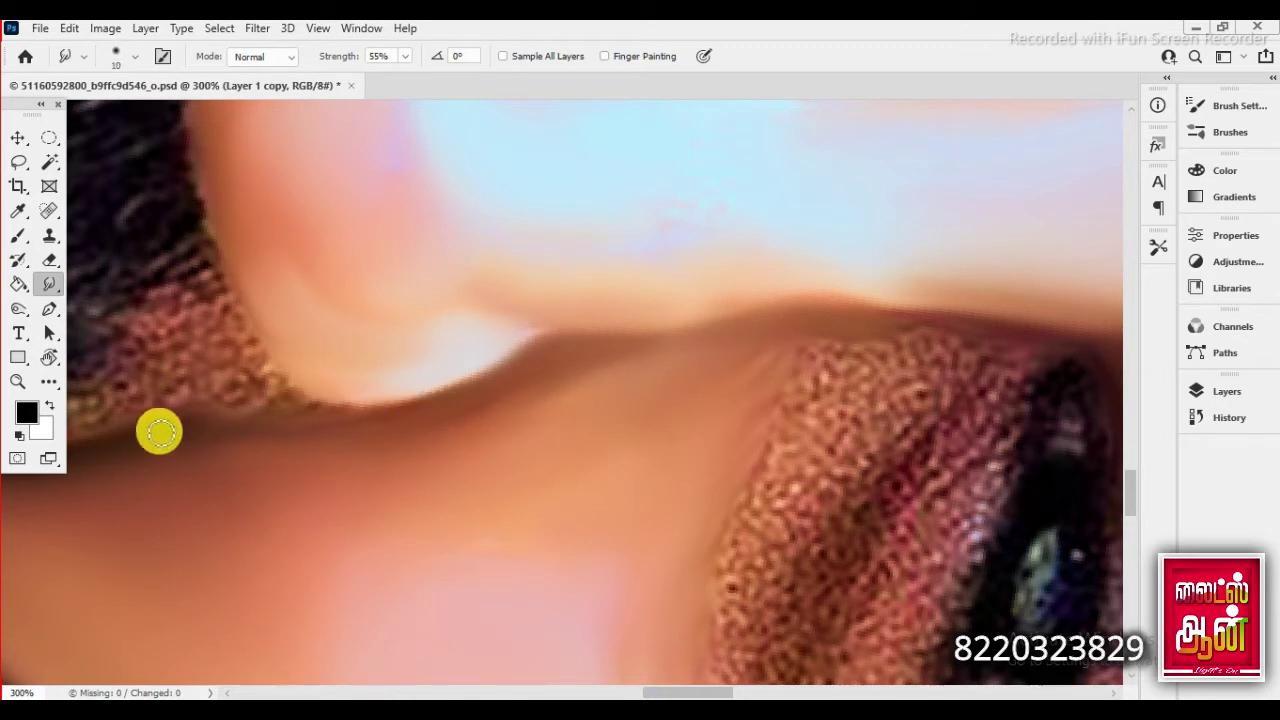
drag(231, 429, 572, 401)
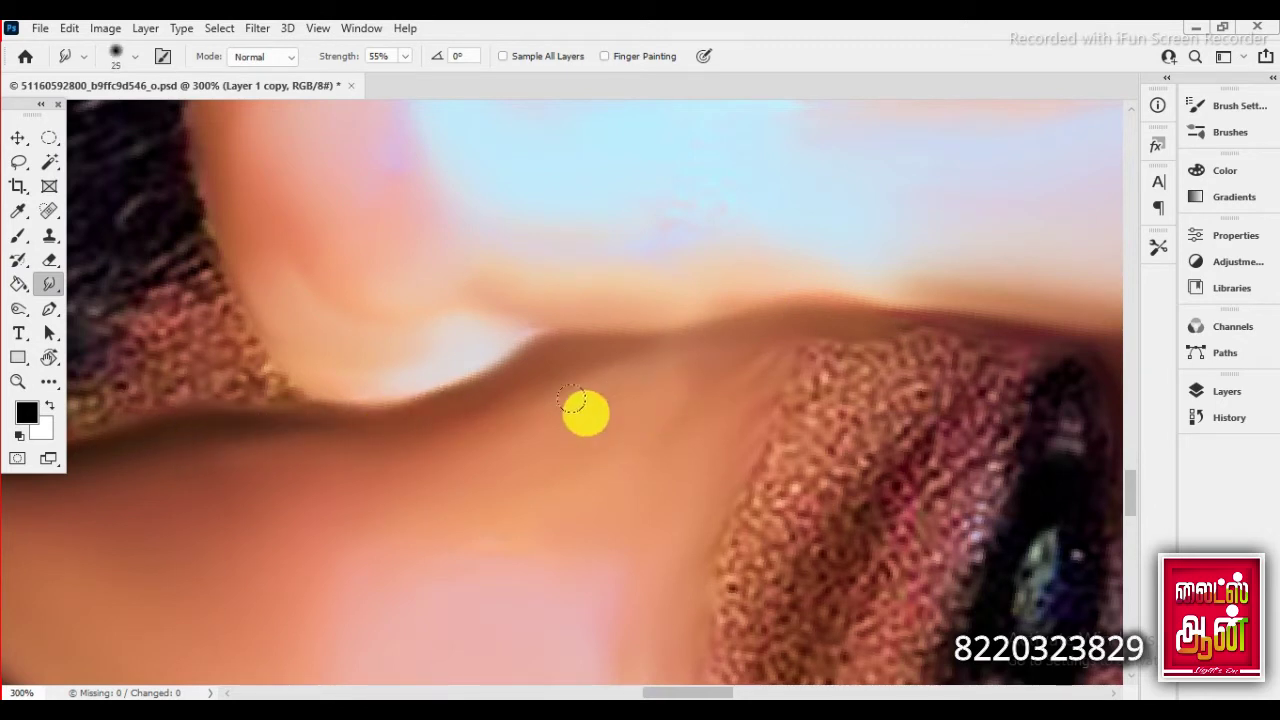
mouse_move(757, 370)
mouse_down()
mouse_move(891, 349)
mouse_move(957, 366)
mouse_move(706, 686)
mouse_up()
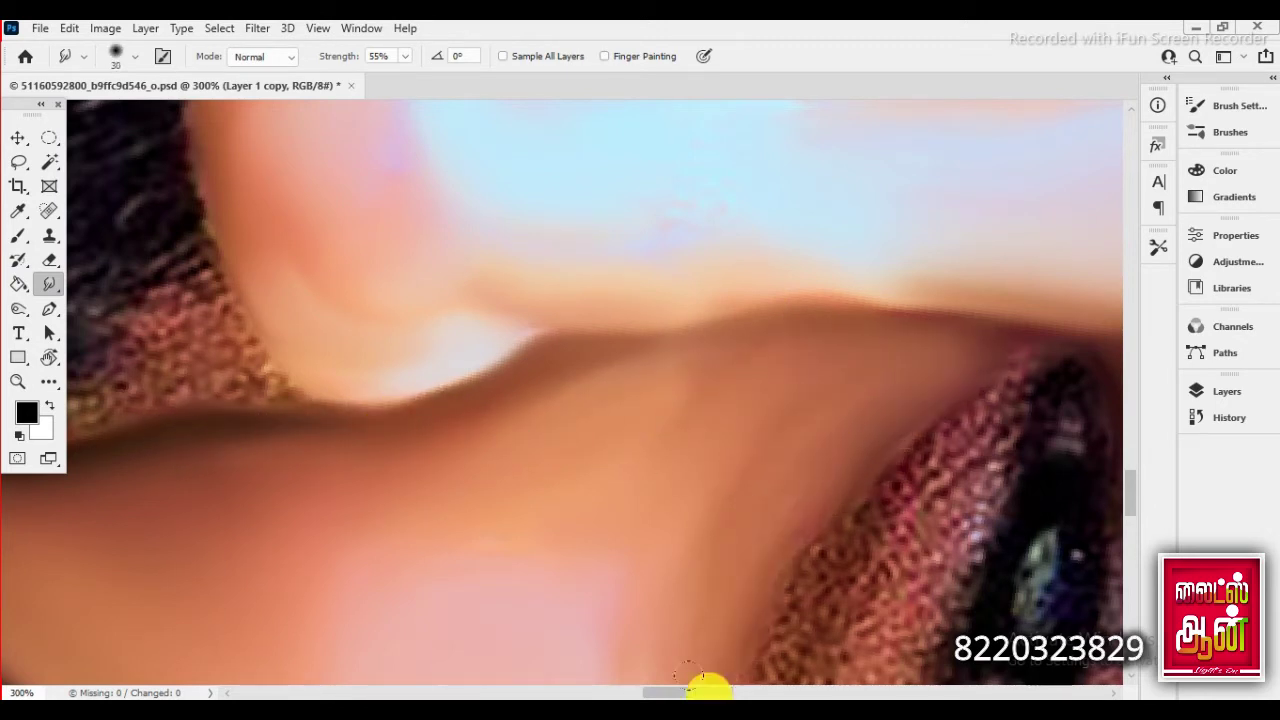
key(bracketright)
key(r)
drag(529, 447, 562, 422)
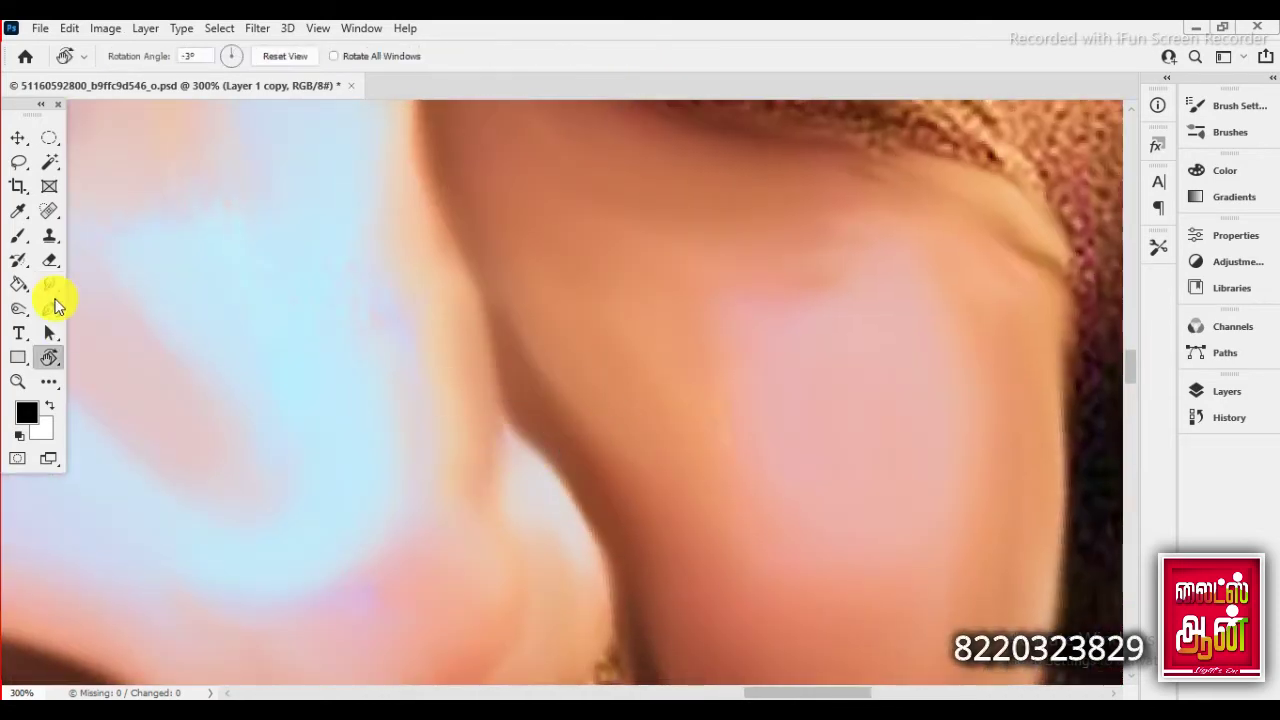
click(49, 286)
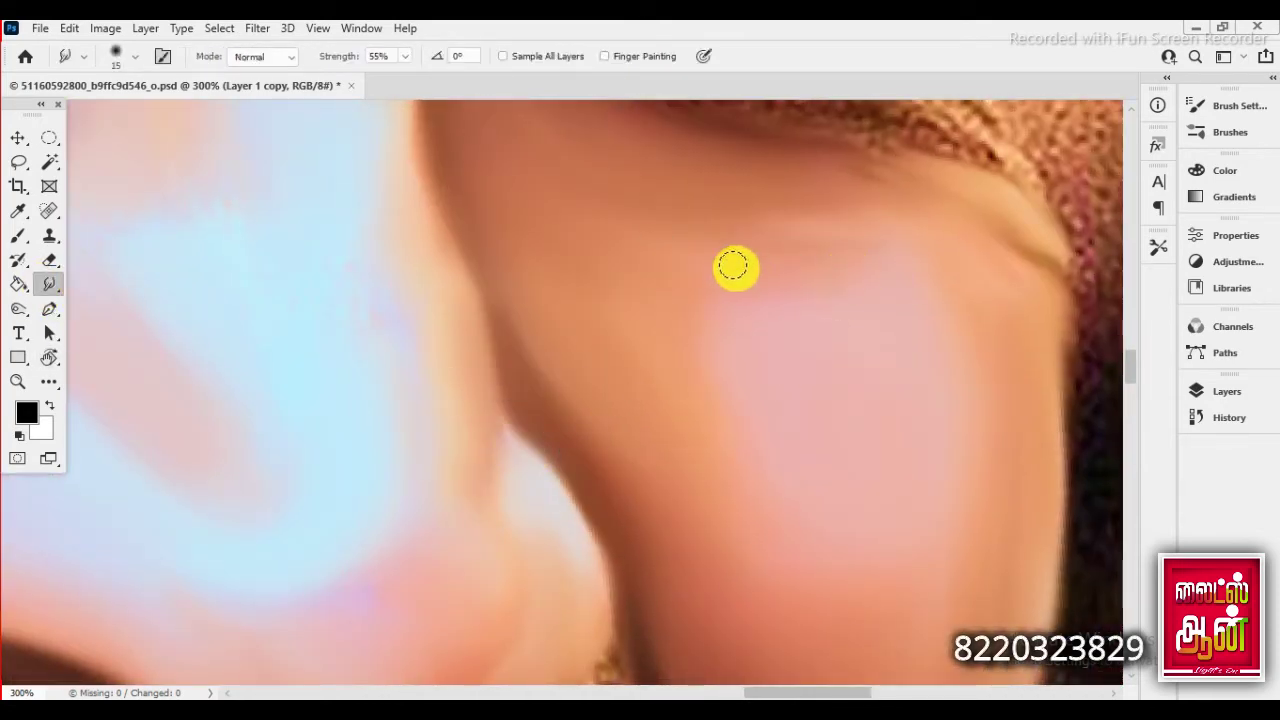
- Zoom in on the nostril-cheek crease and smear its hair texture into smooth skin tone
scroll(766, 286, down, 4)
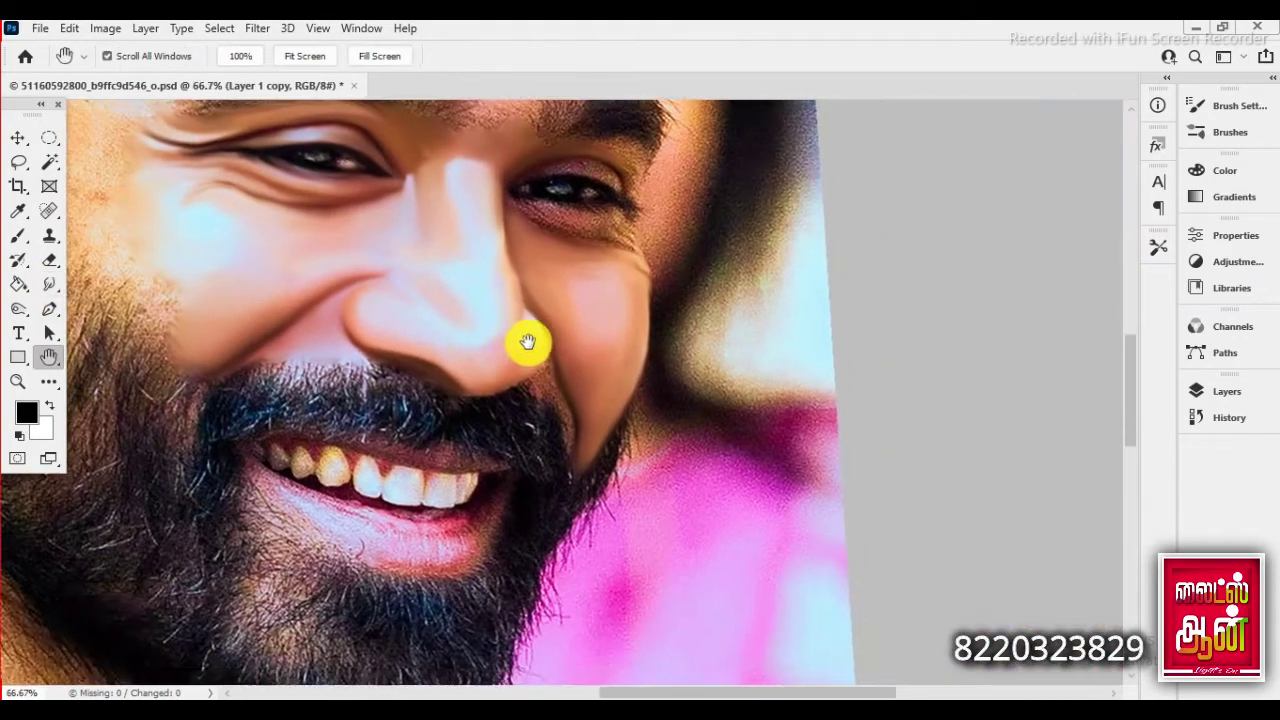
drag(526, 343, 393, 346)
scroll(393, 346, up, 5)
click(49, 284)
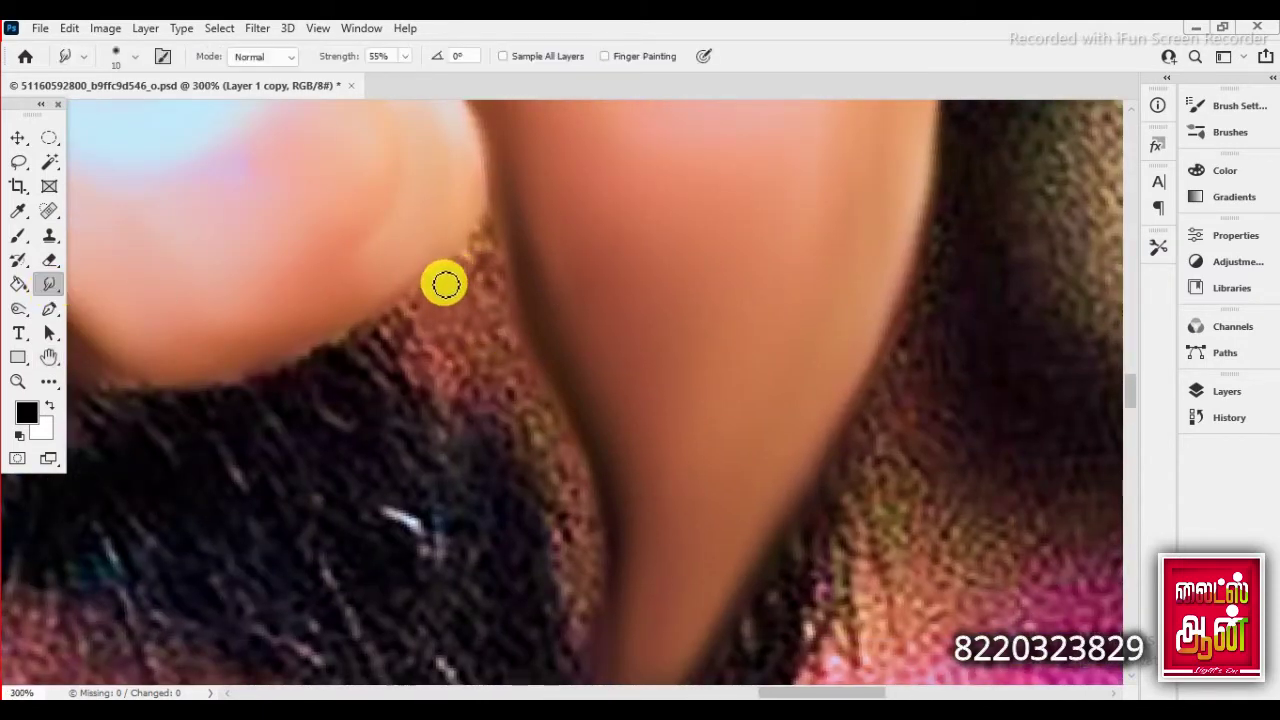
mouse_move(388, 313)
mouse_down()
mouse_move(483, 260)
mouse_move(546, 397)
mouse_move(454, 339)
mouse_up()
key(bracketleft)
key(bracketright)
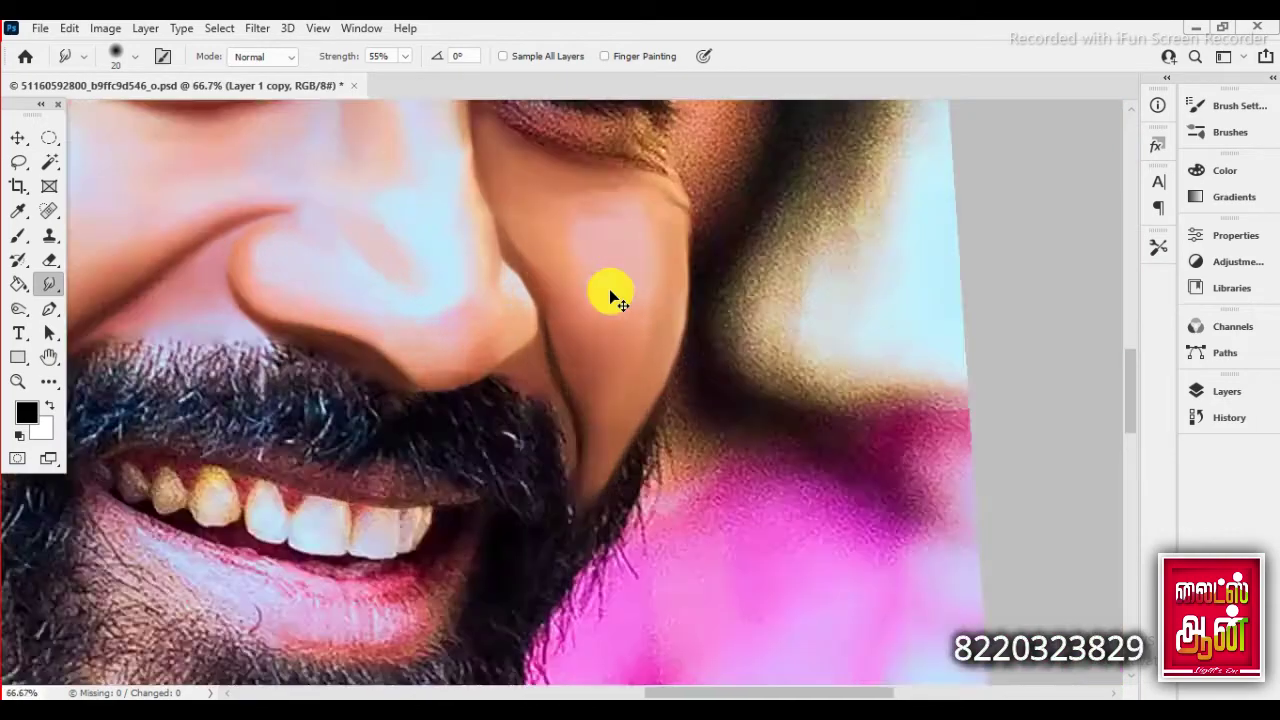
key(r)
drag(609, 289, 515, 409)
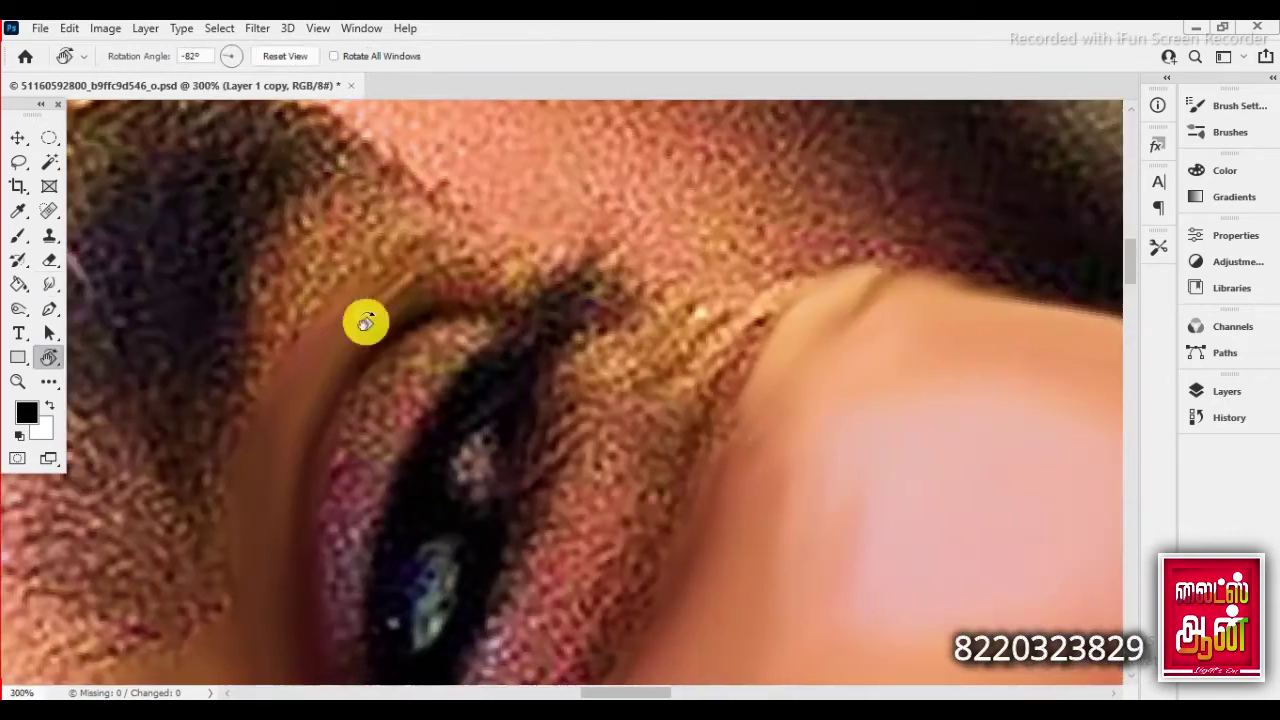
- Smudge the hair above the eyelid and the textured crease into skin
mouse_move(345, 195)
mouse_down()
mouse_move(435, 297)
mouse_move(530, 291)
mouse_move(371, 286)
mouse_move(529, 243)
mouse_move(309, 240)
mouse_move(257, 554)
mouse_move(344, 276)
mouse_move(91, 178)
mouse_up()
key(bracketleft)
key(bracketright)
key(bracketright)
key(bracketright)
key(bracketright)
key(bracketleft)
key(bracketleft)
key(bracketleft)
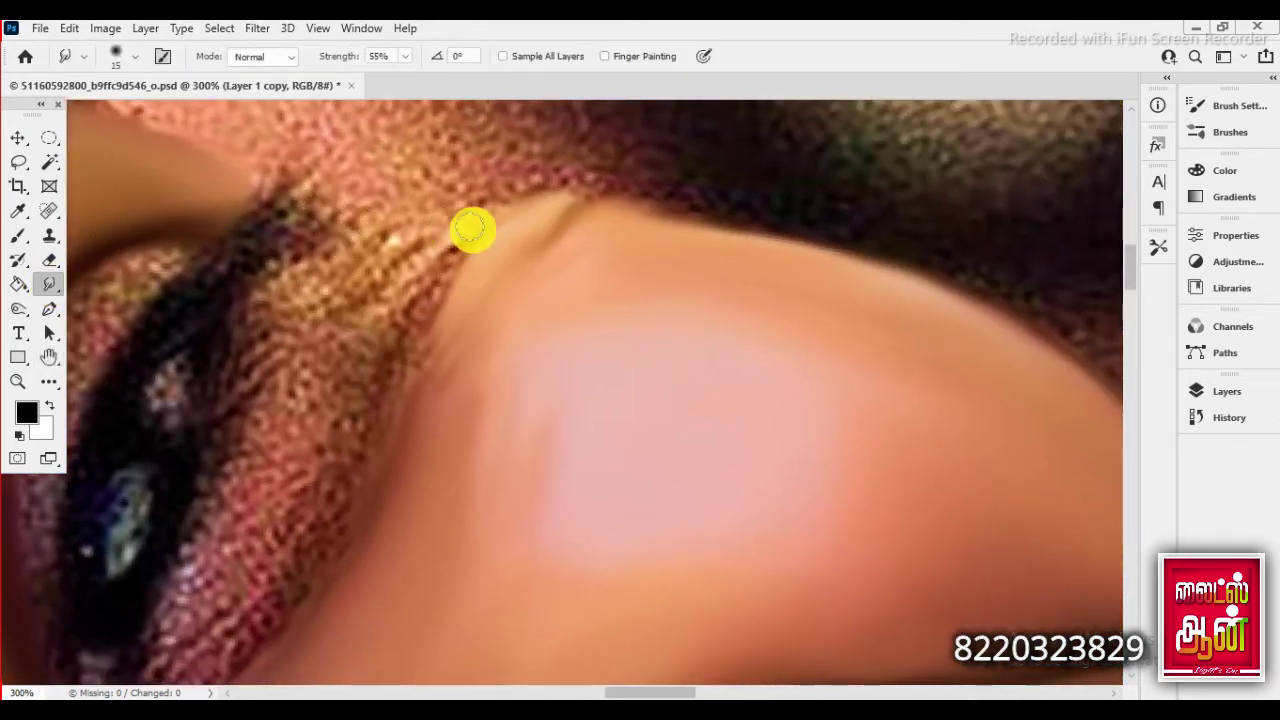
mouse_move(477, 233)
mouse_down()
mouse_move(457, 323)
mouse_move(300, 380)
mouse_move(266, 351)
mouse_move(274, 589)
mouse_move(336, 316)
mouse_move(357, 391)
mouse_up()
key(bracketright)
key(bracketright)
key(bracketleft)
key(bracketleft)
key(bracketleft)
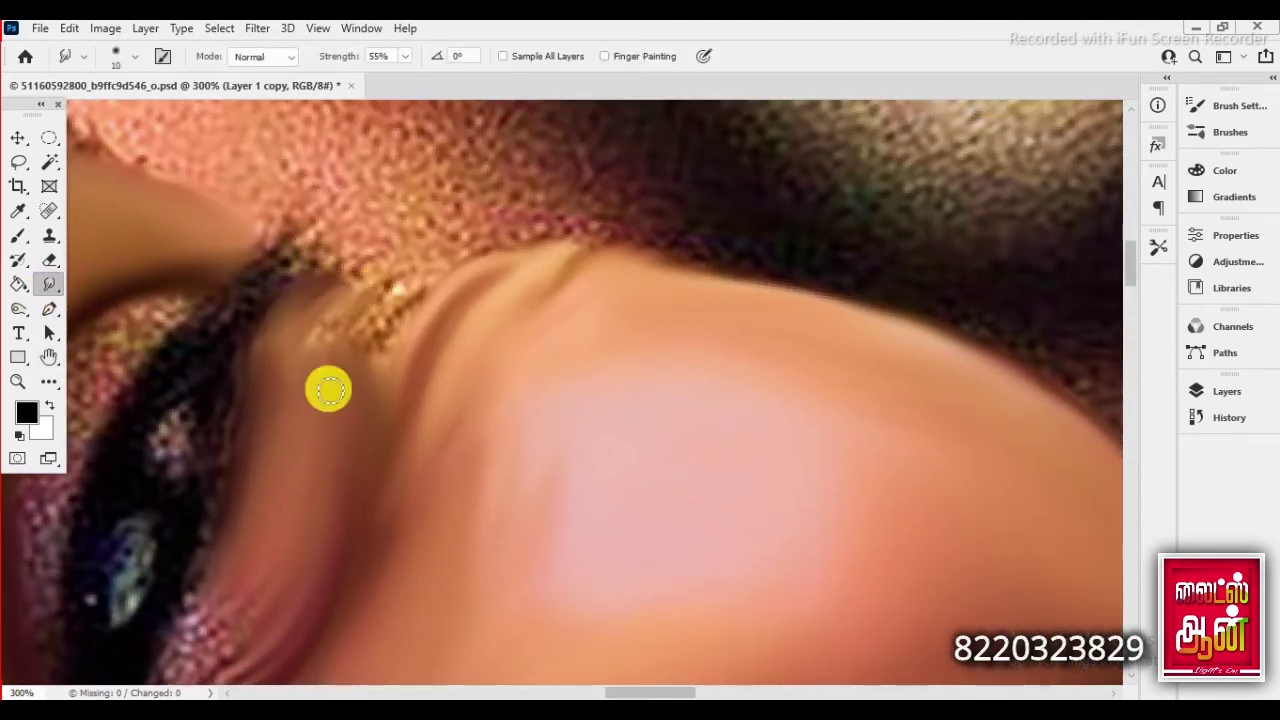
- Smear the remaining texture along the eyelid crease with a smaller brush
mouse_move(392, 330)
mouse_down()
mouse_move(346, 280)
mouse_move(306, 265)
mouse_up()
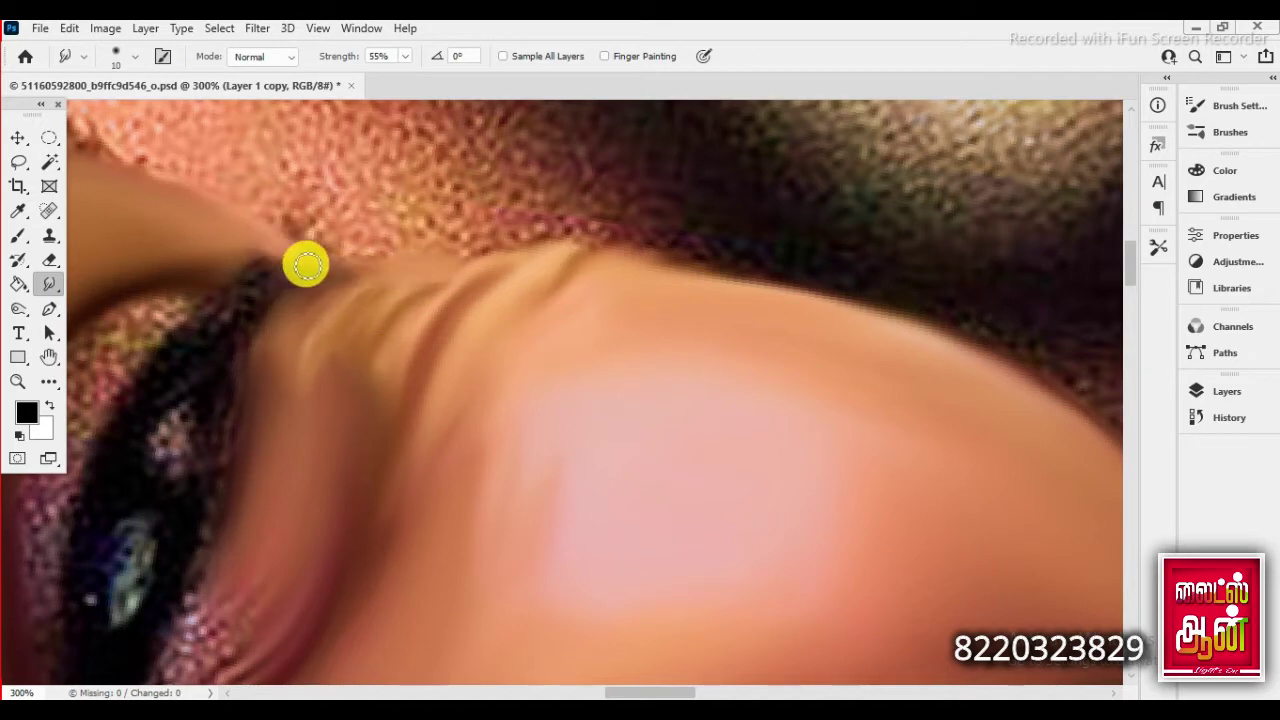
key(bracketleft)
scroll(329, 415, down, 2)
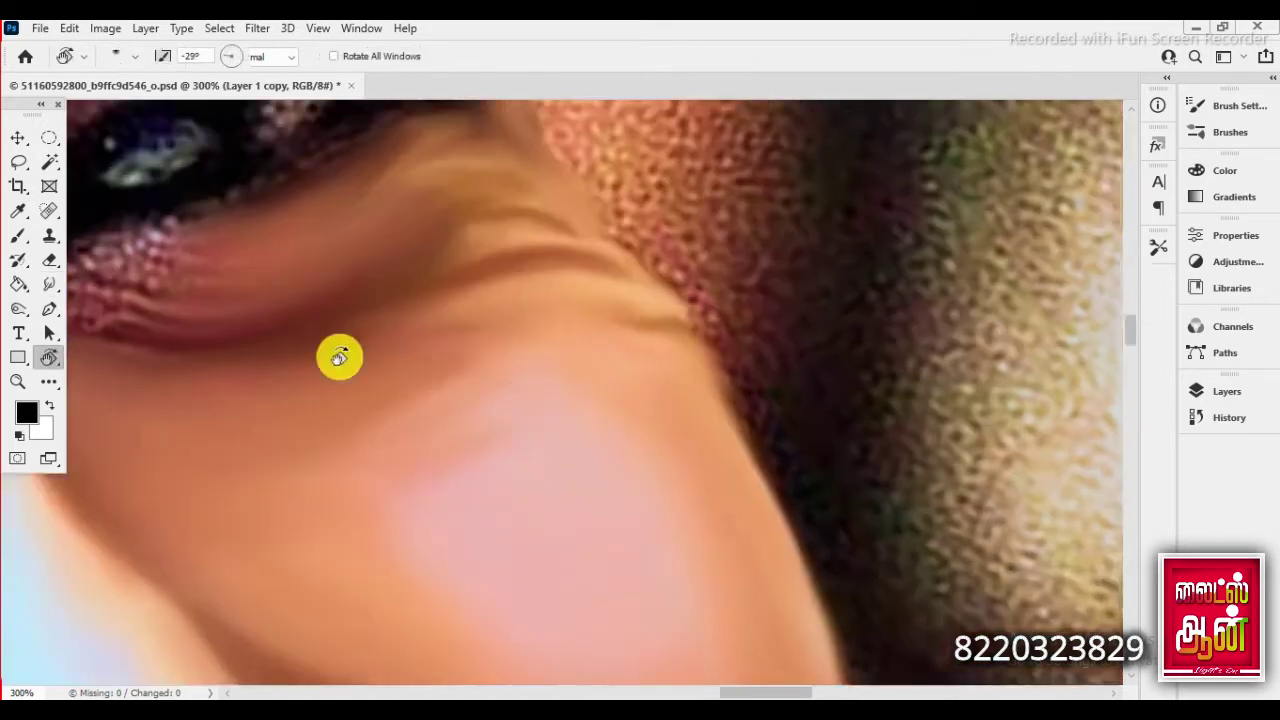
scroll(337, 354, down, 1)
scroll(351, 352, down, 2)
scroll(434, 380, up, 1)
scroll(330, 390, up, 1)
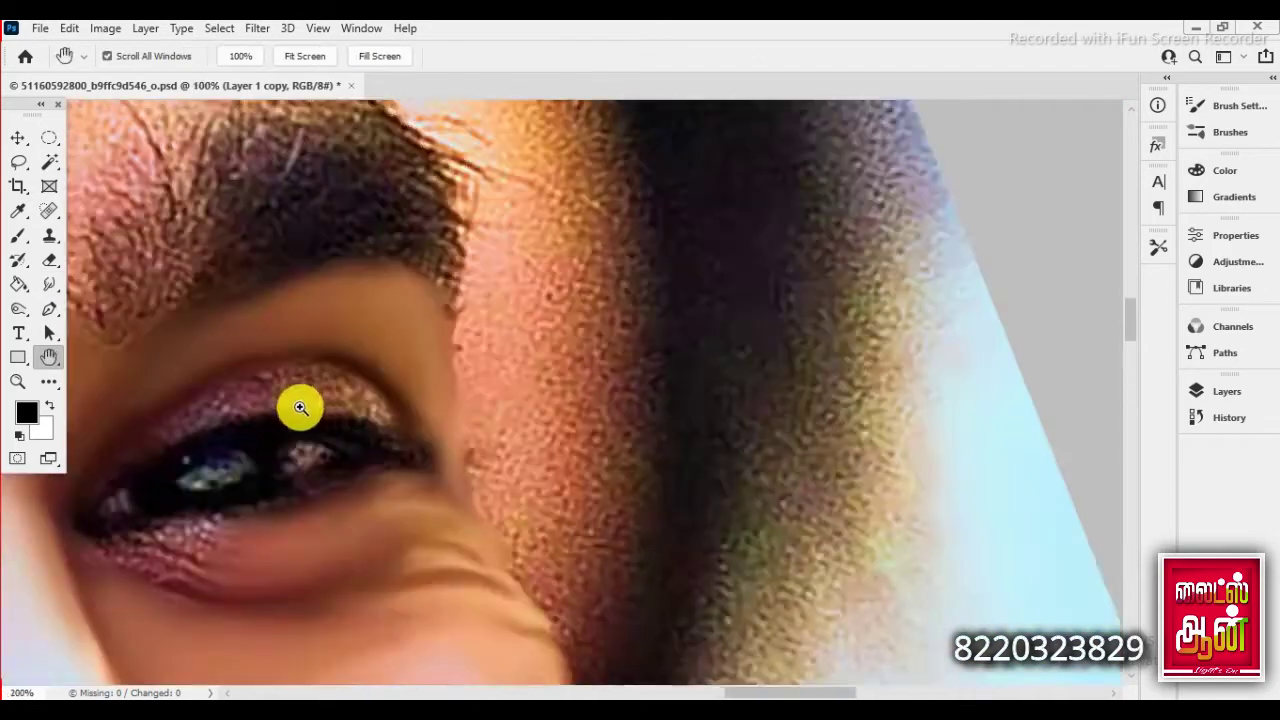
scroll(420, 320, up, 1)
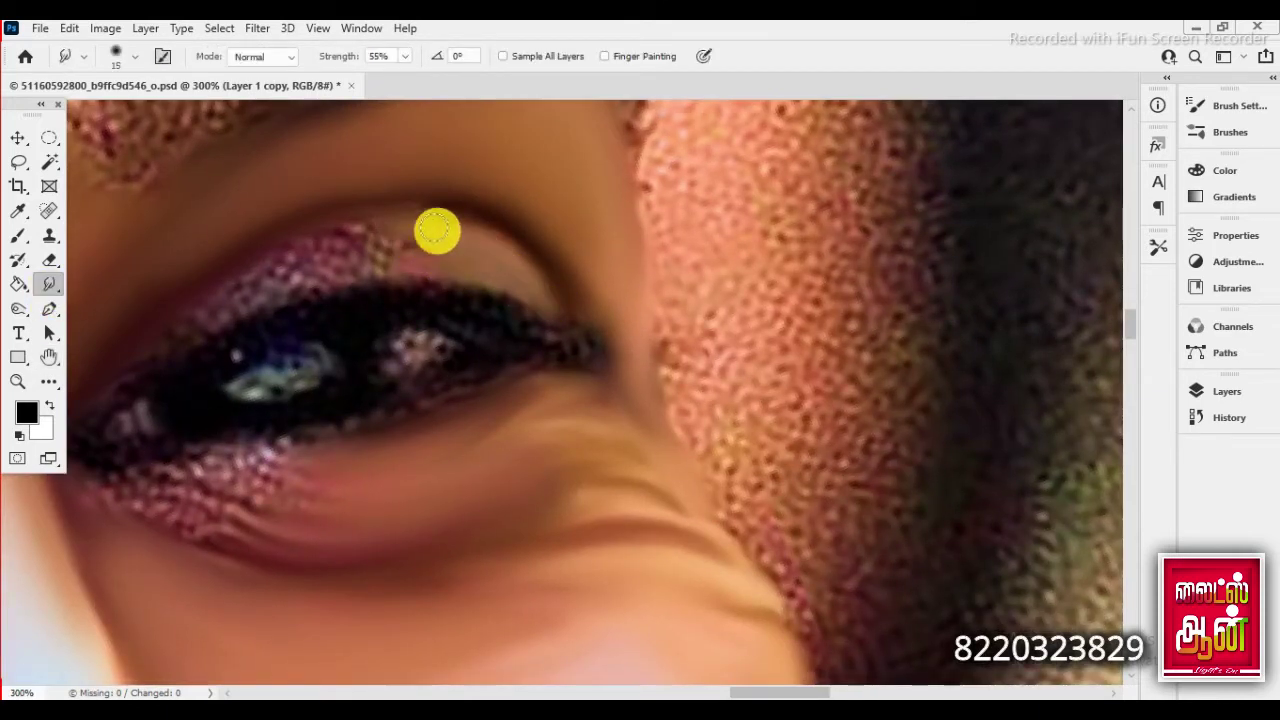
- Smudge the upper eyelid's pink speckles smooth, then open Brush Settings with F5
mouse_move(437, 231)
mouse_down()
mouse_move(491, 289)
mouse_move(116, 388)
mouse_up()
key(bracketright)
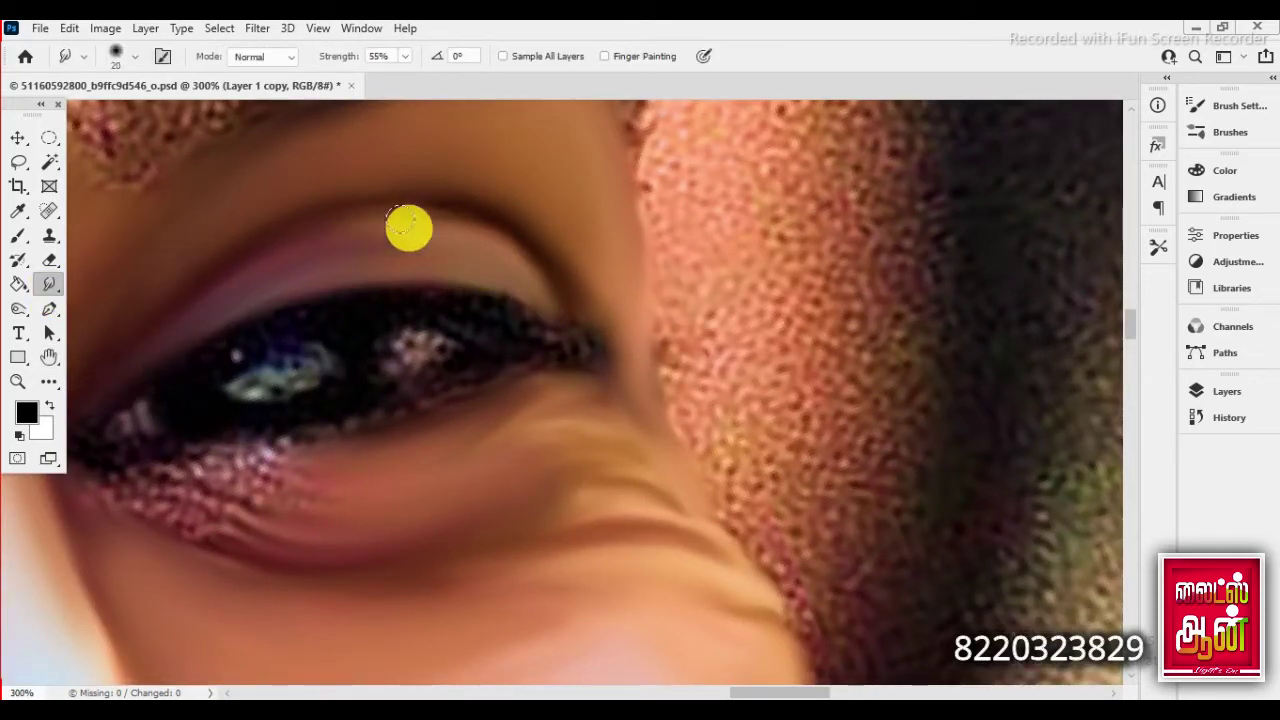
drag(278, 366, 389, 303)
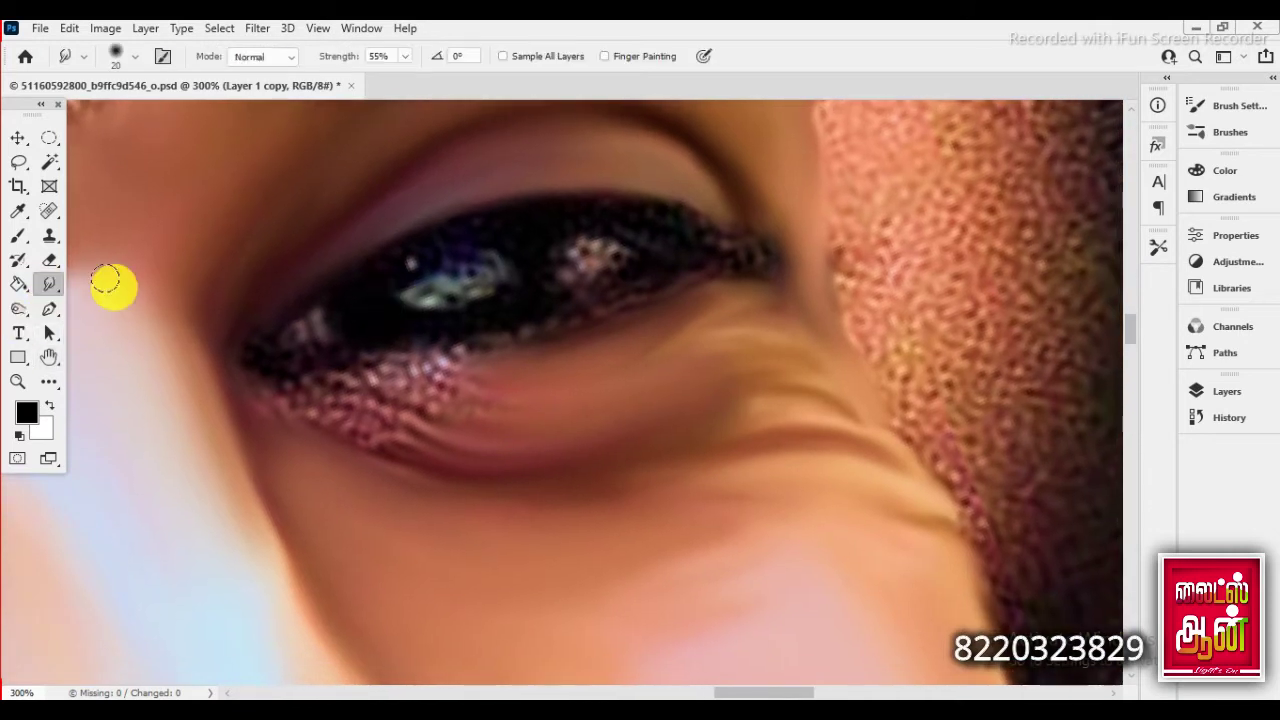
key(F5)
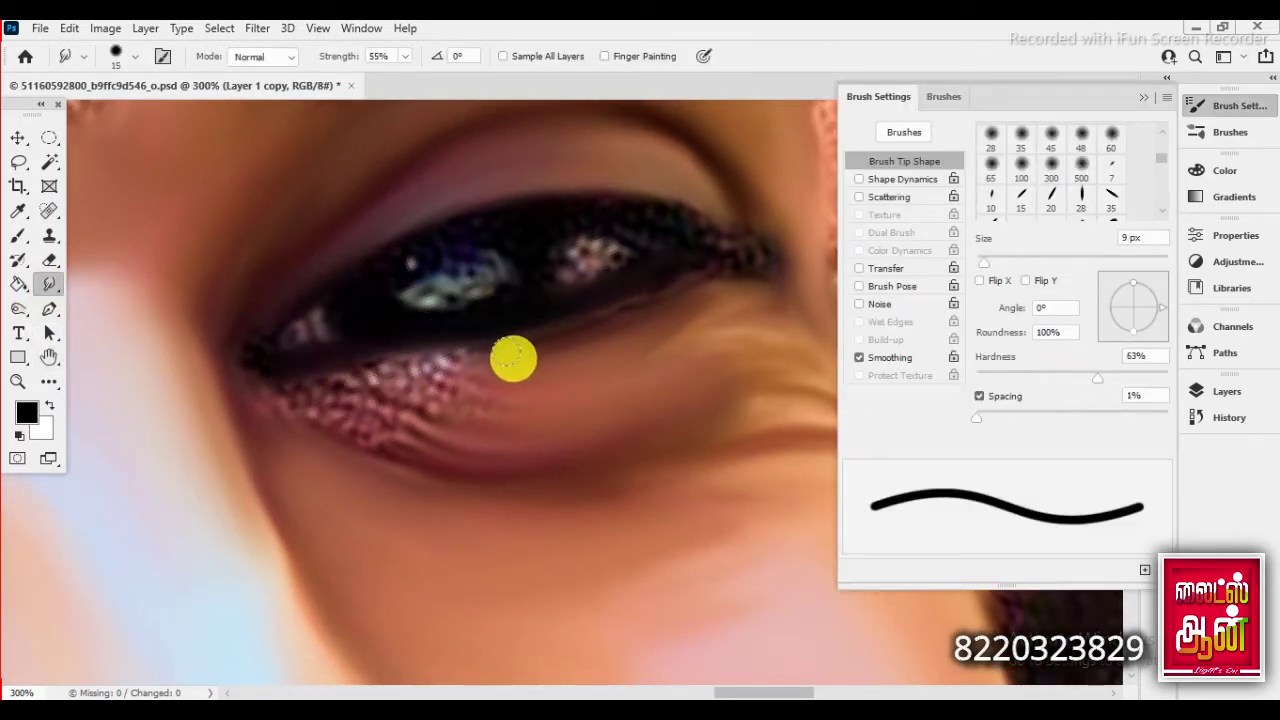
- Smear the reddish dots on the lower eyelid into smooth skin with a larger, softer brush
key(bracketright)
mouse_move(340, 380)
mouse_down()
mouse_move(470, 355)
mouse_move(457, 388)
mouse_up()
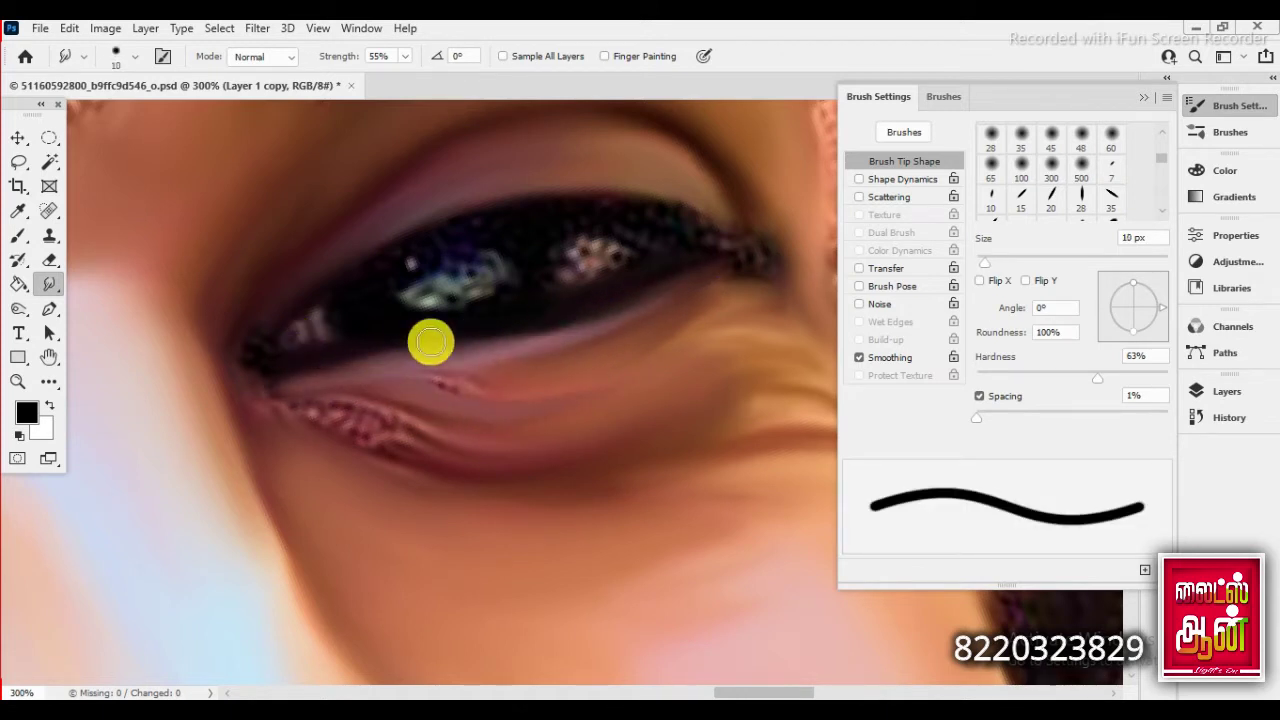
mouse_move(291, 402)
mouse_down()
mouse_move(428, 446)
mouse_move(654, 417)
mouse_move(743, 357)
mouse_up()
key(bracketright)
mouse_move(1097, 378)
mouse_down()
mouse_move(1001, 378)
mouse_move(1091, 378)
mouse_up()
key(bracketleft)
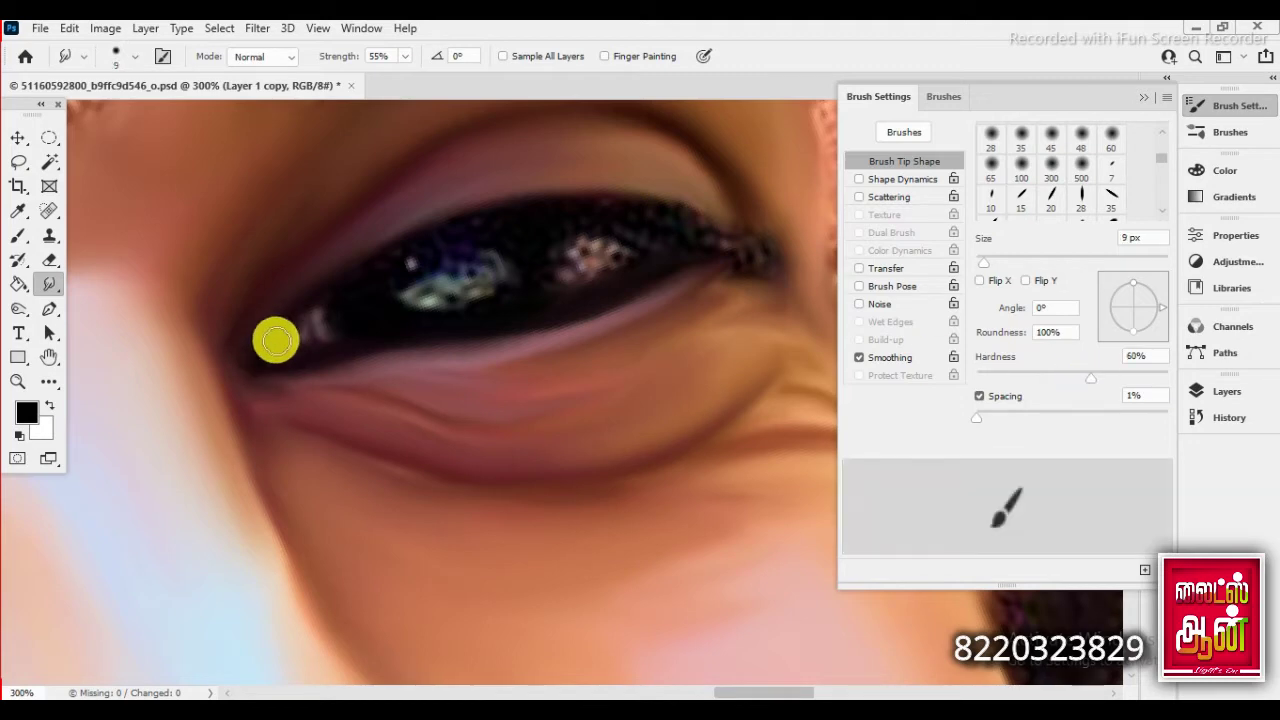
- Smooth the upper and lower lash lines into solid dark strokes
drag(512, 219, 741, 247)
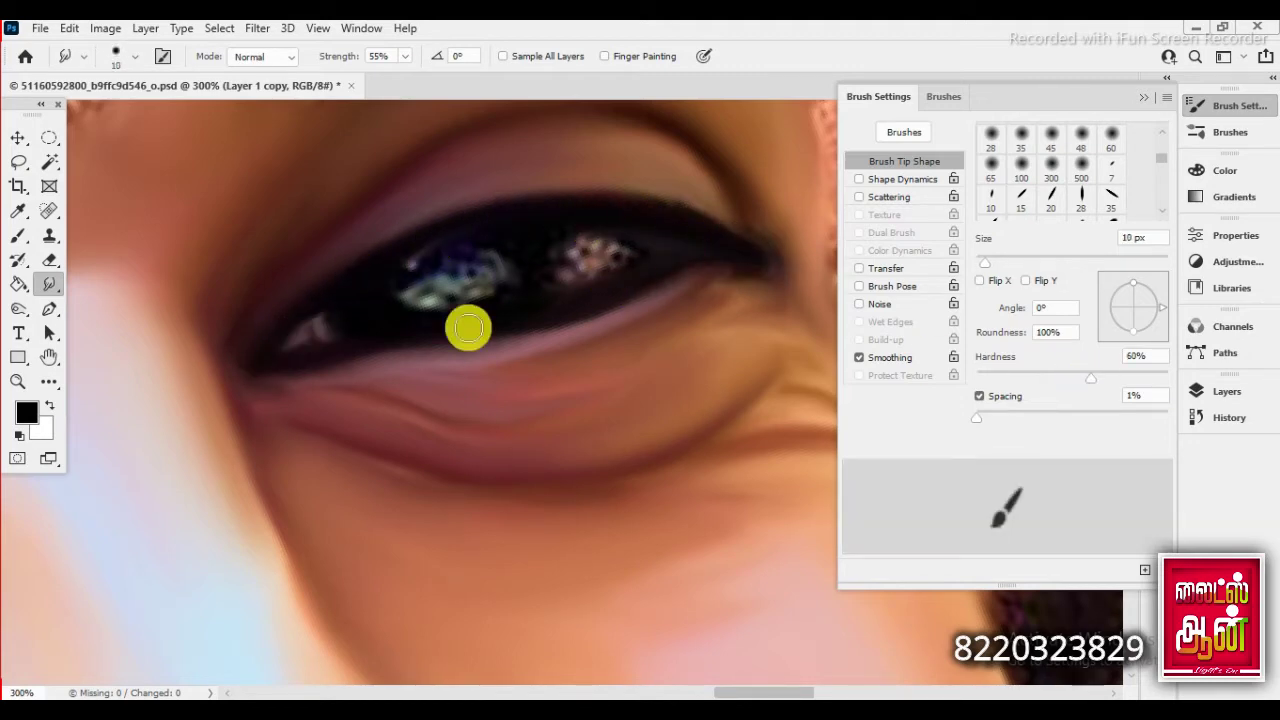
mouse_move(468, 328)
mouse_down()
mouse_move(366, 346)
mouse_move(486, 406)
mouse_move(418, 304)
mouse_move(449, 386)
mouse_up()
key(ctrl+minus)
key(ctrl+minus)
key(ctrl+minus)
key(ctrl+plus)
- Smudge the temple skin down along the hairline with a larger, softer brush
drag(249, 300, 229, 333)
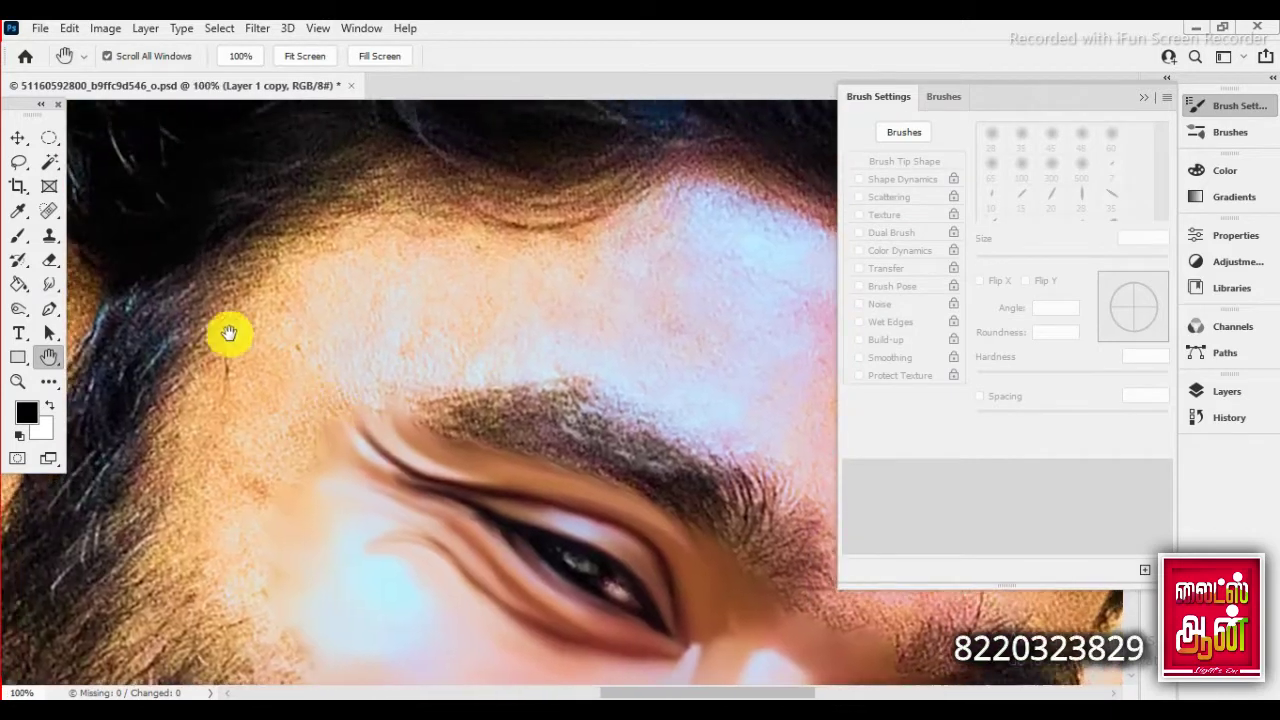
key(space)
key(bracketright)
key(bracketright)
key(bracketright)
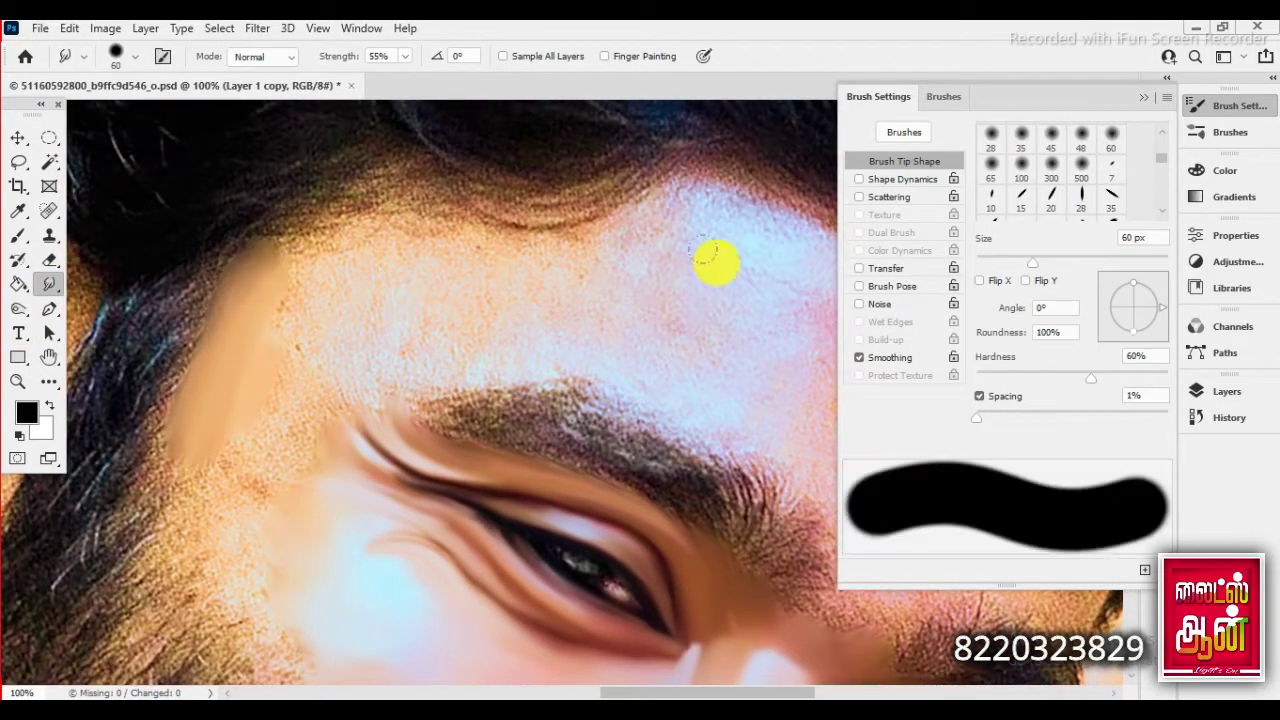
mouse_move(286, 294)
mouse_down()
mouse_move(183, 455)
mouse_move(172, 515)
mouse_up()
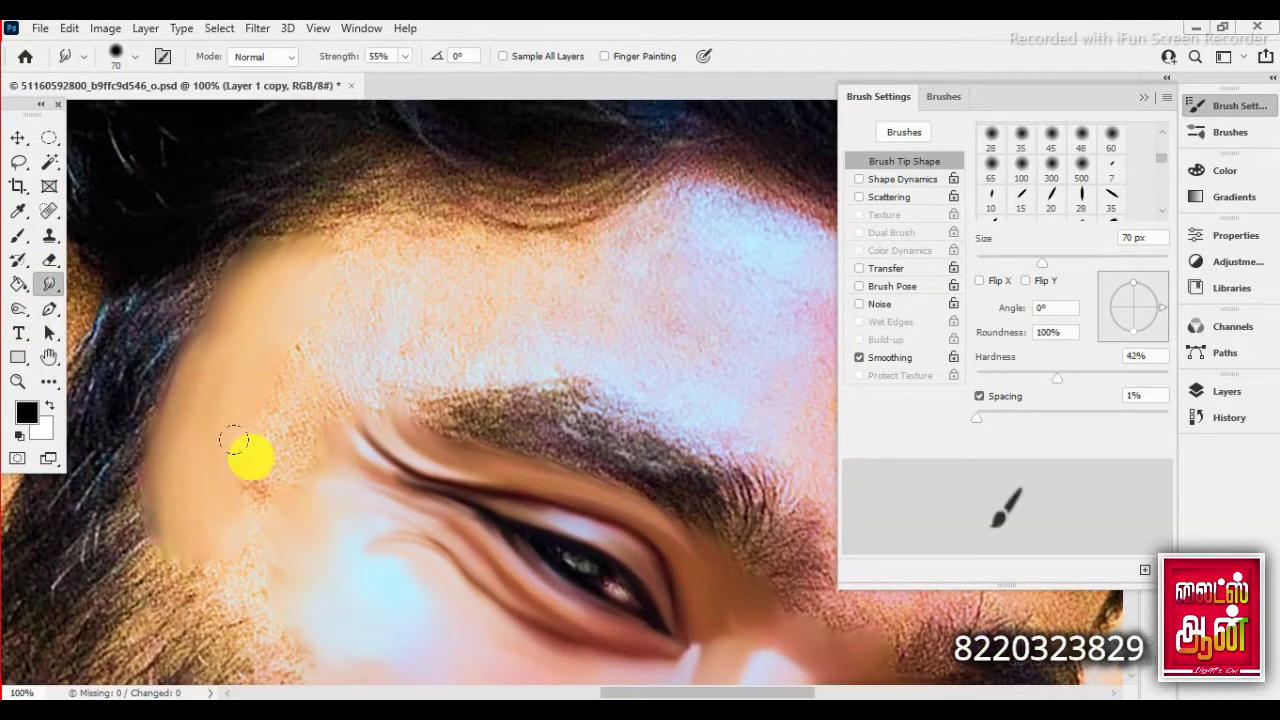
drag(233, 442, 235, 576)
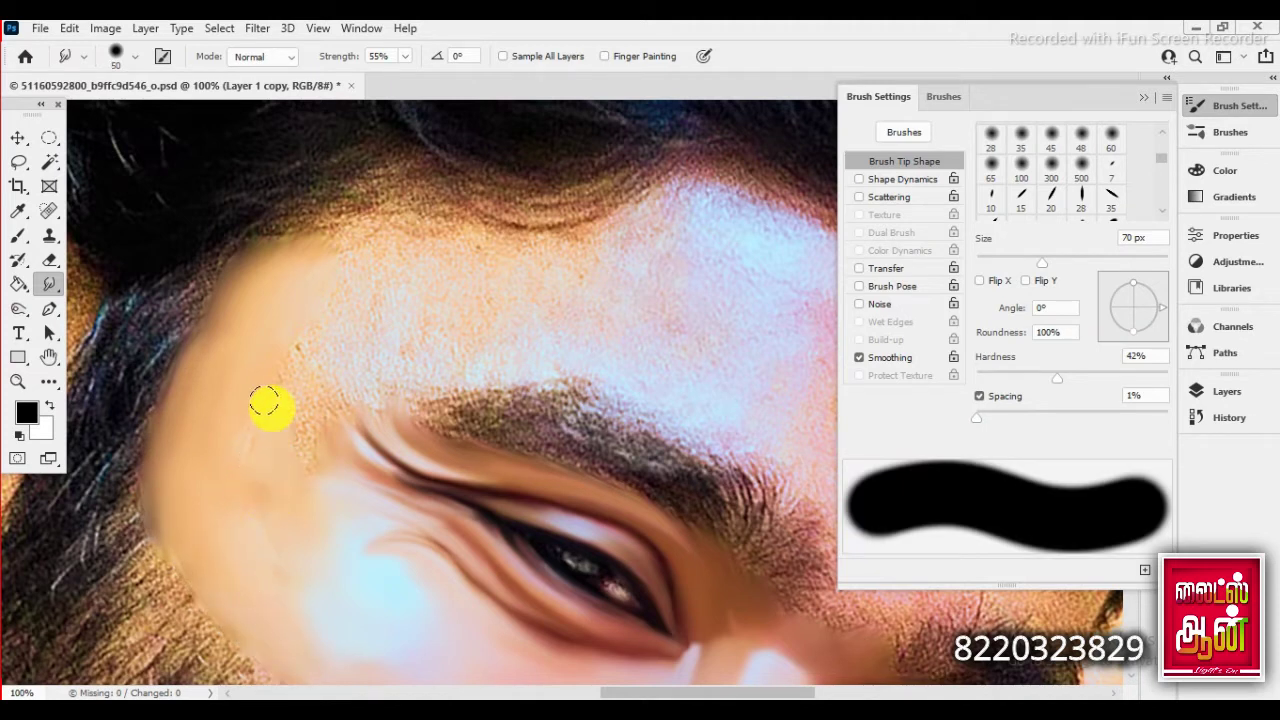
key(bracketleft)
key(bracketleft)
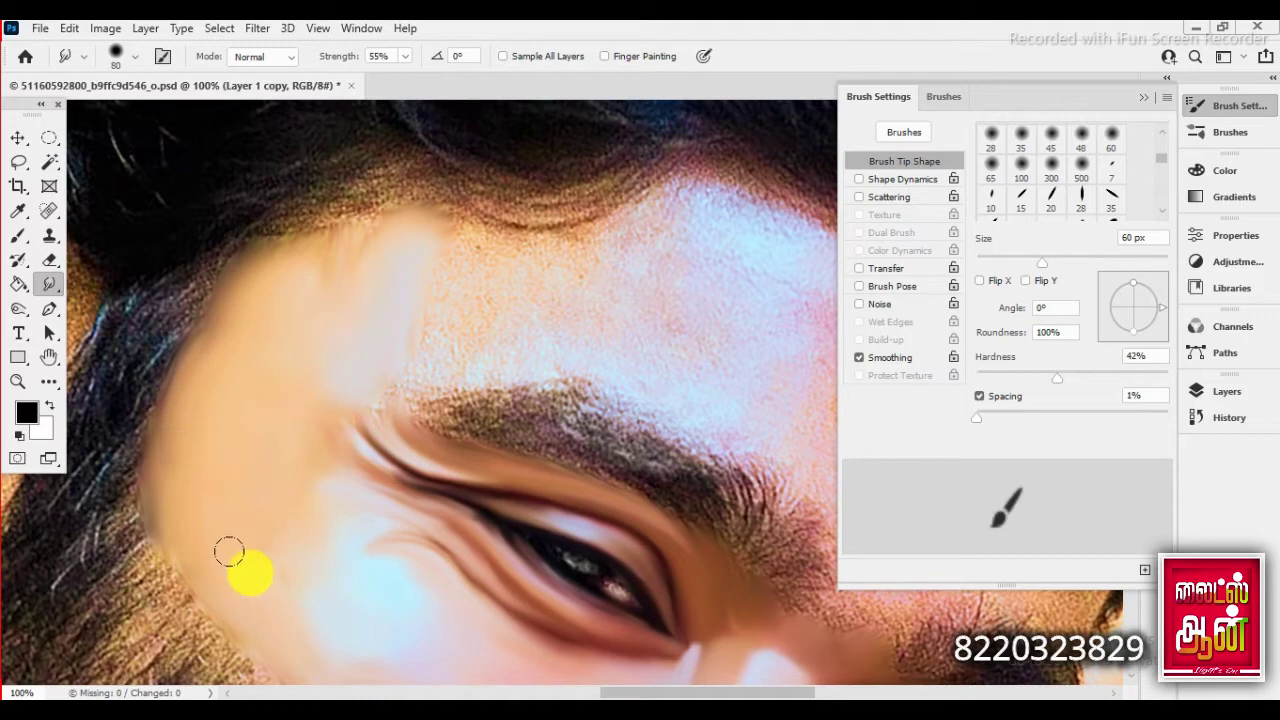
key(r)
key(ctrl+minus)
key(h)
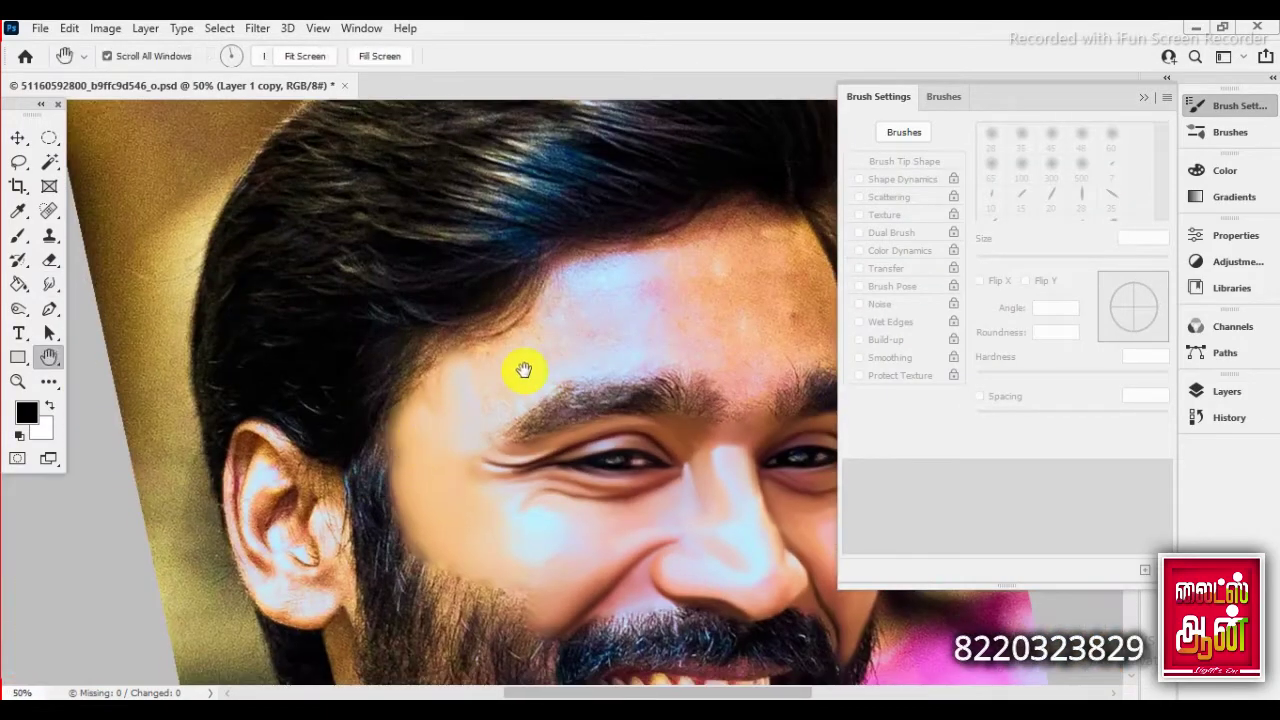
key(ctrl+minus)
key(ctrl+plus)
key(ctrl+plus)
key(ctrl+plus)
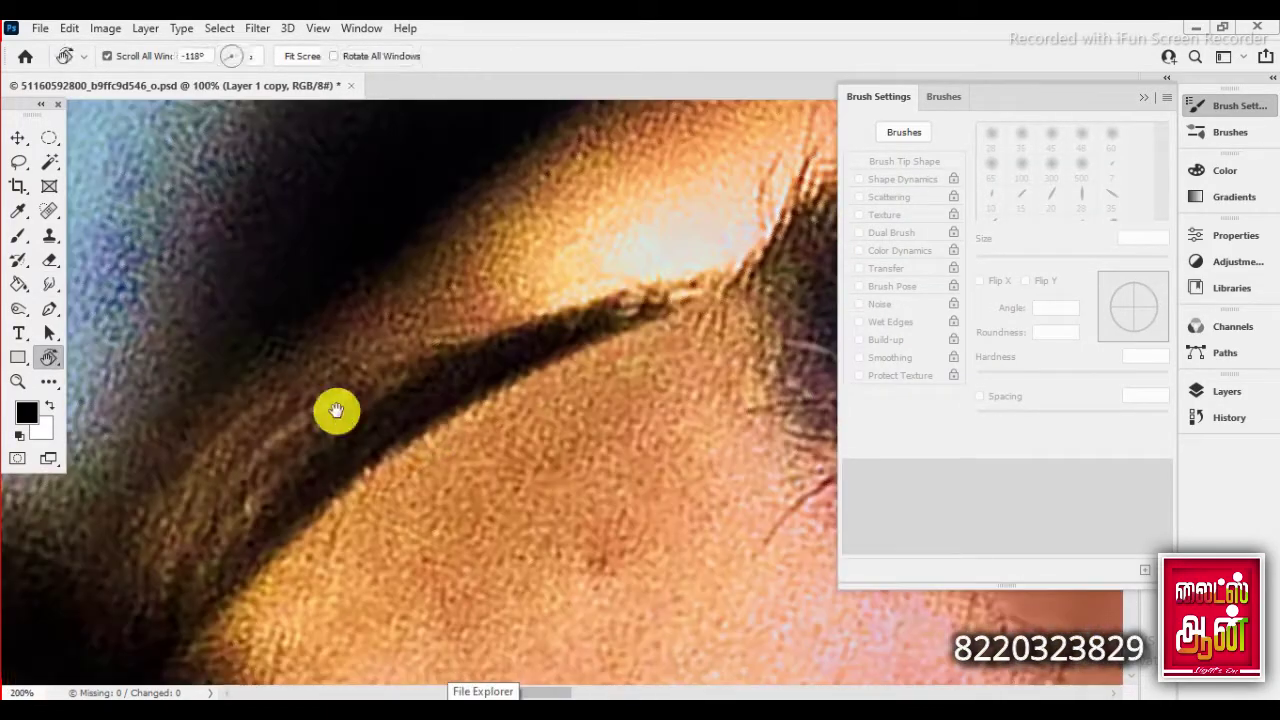
- Smear skin tone diagonally up the hairline into a widened smooth band
key(r)
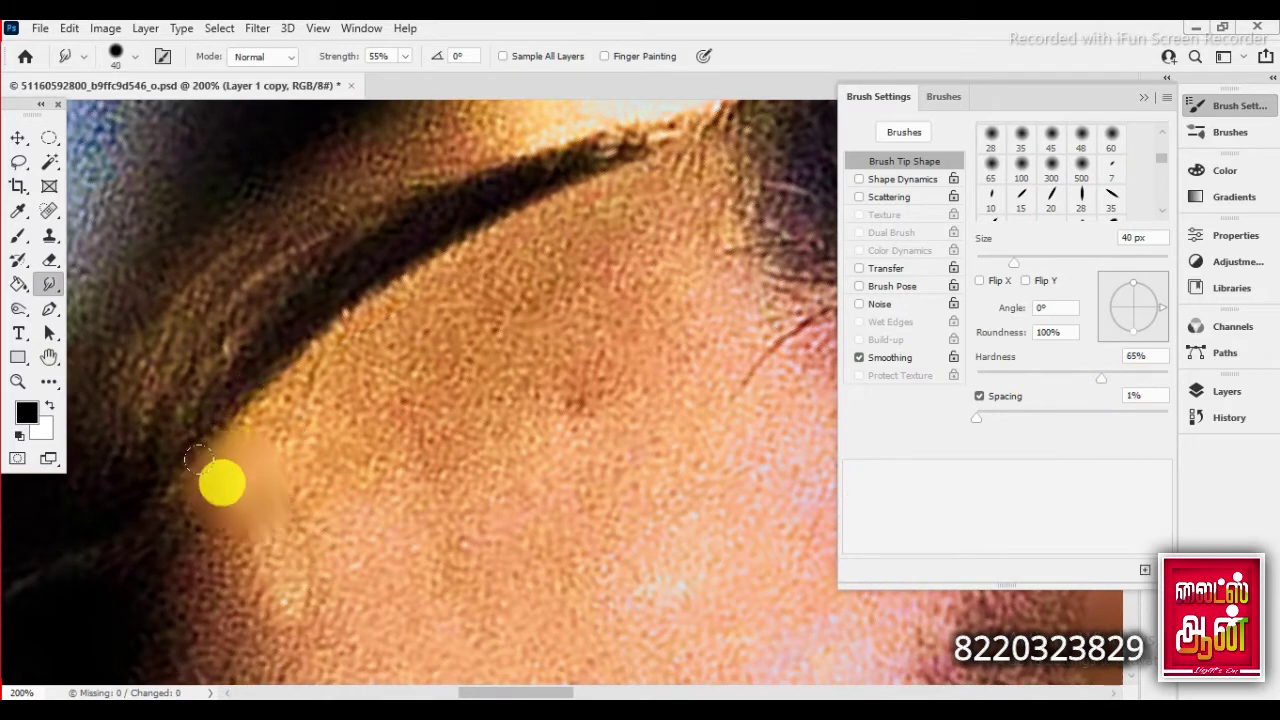
mouse_move(220, 480)
mouse_down()
mouse_move(484, 262)
mouse_move(705, 148)
mouse_up()
key(bracketright)
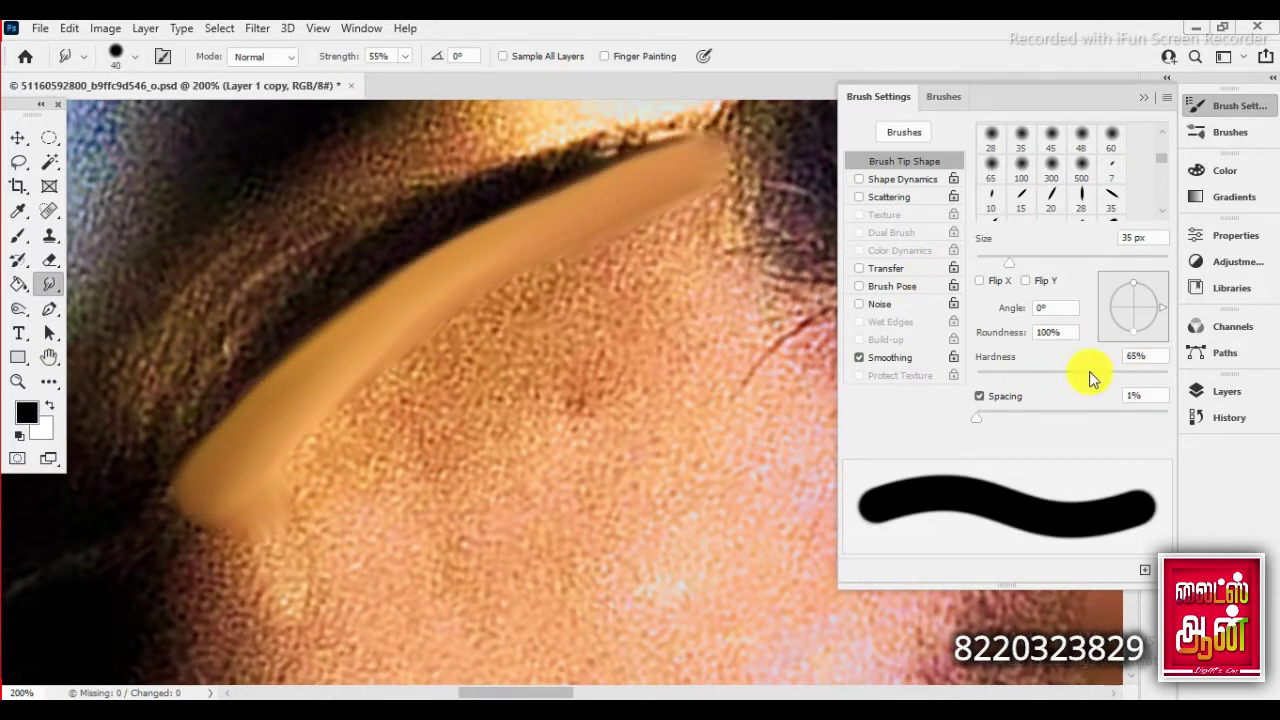
drag(1101, 378, 1077, 378)
key(bracketright)
mouse_move(231, 540)
mouse_down()
mouse_move(494, 313)
mouse_move(609, 237)
mouse_move(657, 249)
mouse_move(466, 320)
mouse_move(594, 262)
mouse_up()
- Blend the band's lower-left edge and upper edge with a smaller brush
key(bracketleft)
key(bracketleft)
key(bracketleft)
mouse_move(331, 341)
mouse_down()
mouse_move(237, 437)
mouse_move(326, 380)
mouse_move(243, 517)
mouse_up()
mouse_move(343, 354)
mouse_down()
mouse_move(220, 480)
mouse_move(489, 254)
mouse_move(309, 351)
mouse_move(171, 332)
mouse_up()
key(h)
drag(237, 414, 380, 409)
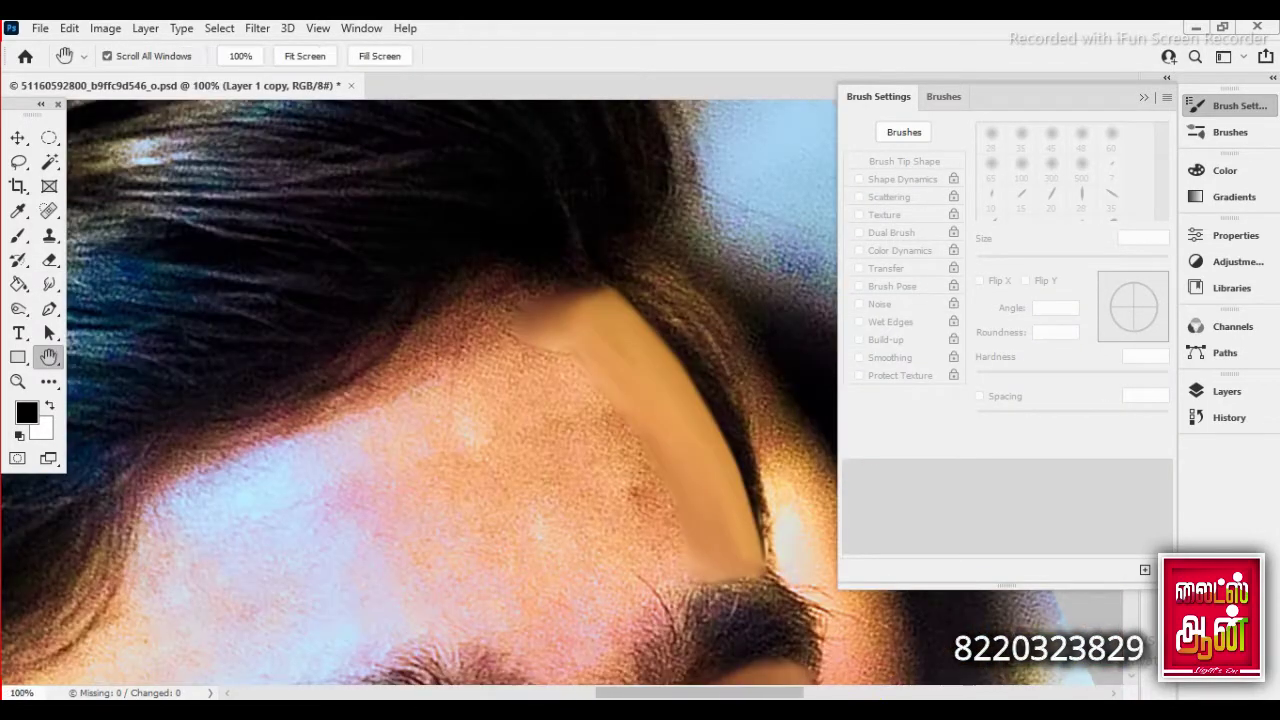
drag(453, 333, 66, 277)
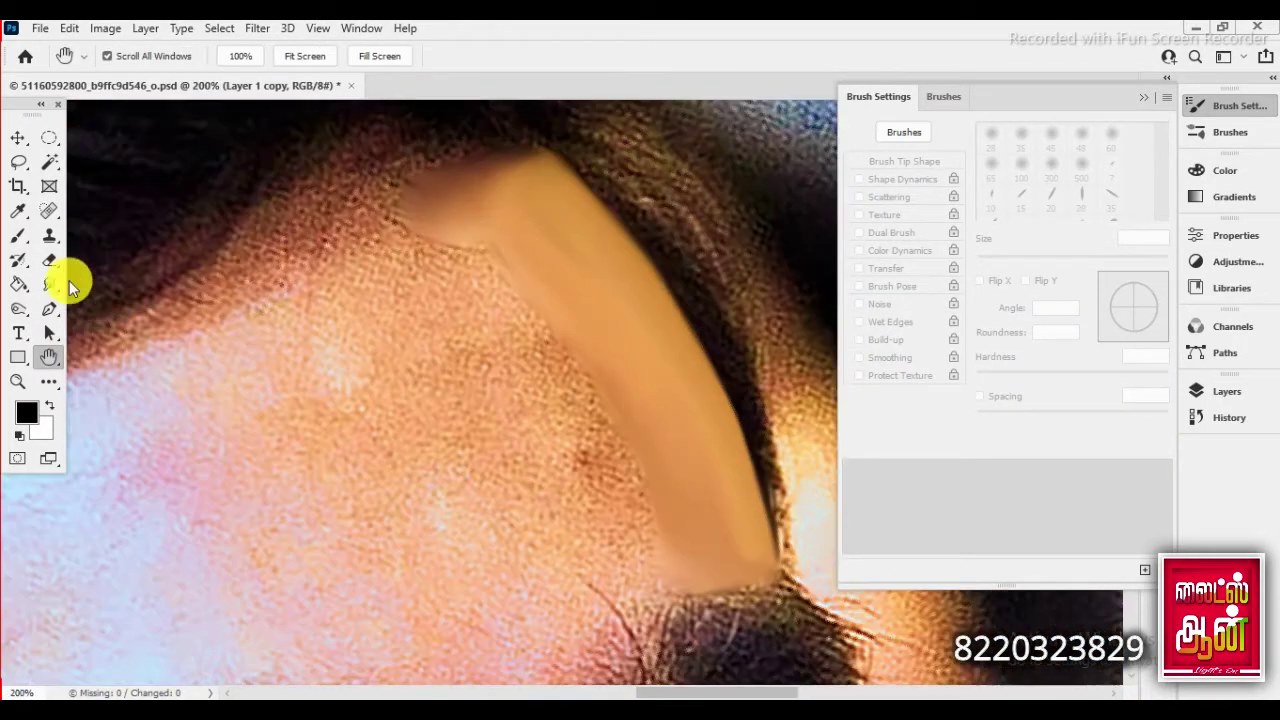
mouse_move(316, 178)
mouse_down()
mouse_move(475, 162)
mouse_move(364, 212)
mouse_move(204, 249)
mouse_move(143, 278)
mouse_up()
- Blend the band's lower edge and bottom corner with a softer brush, then its top edge
key(bracketright)
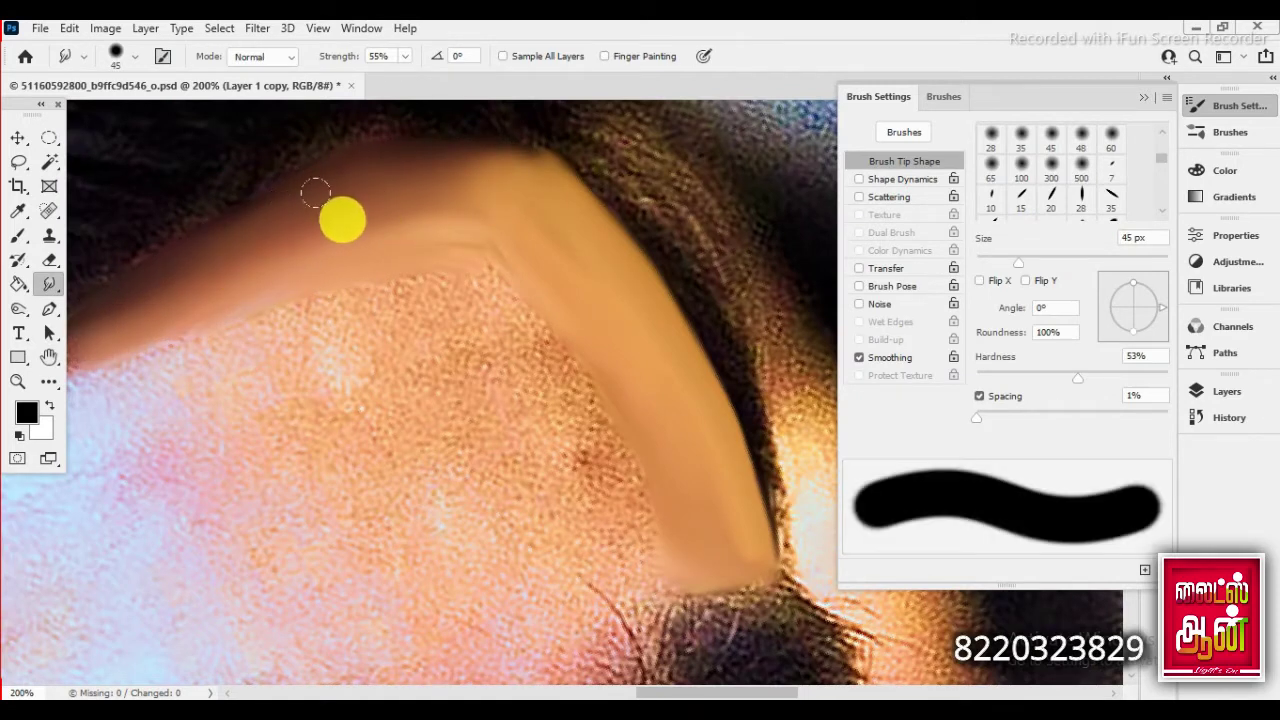
mouse_move(460, 255)
mouse_down()
mouse_move(638, 498)
mouse_move(598, 512)
mouse_up()
key(shift+bracketleft)
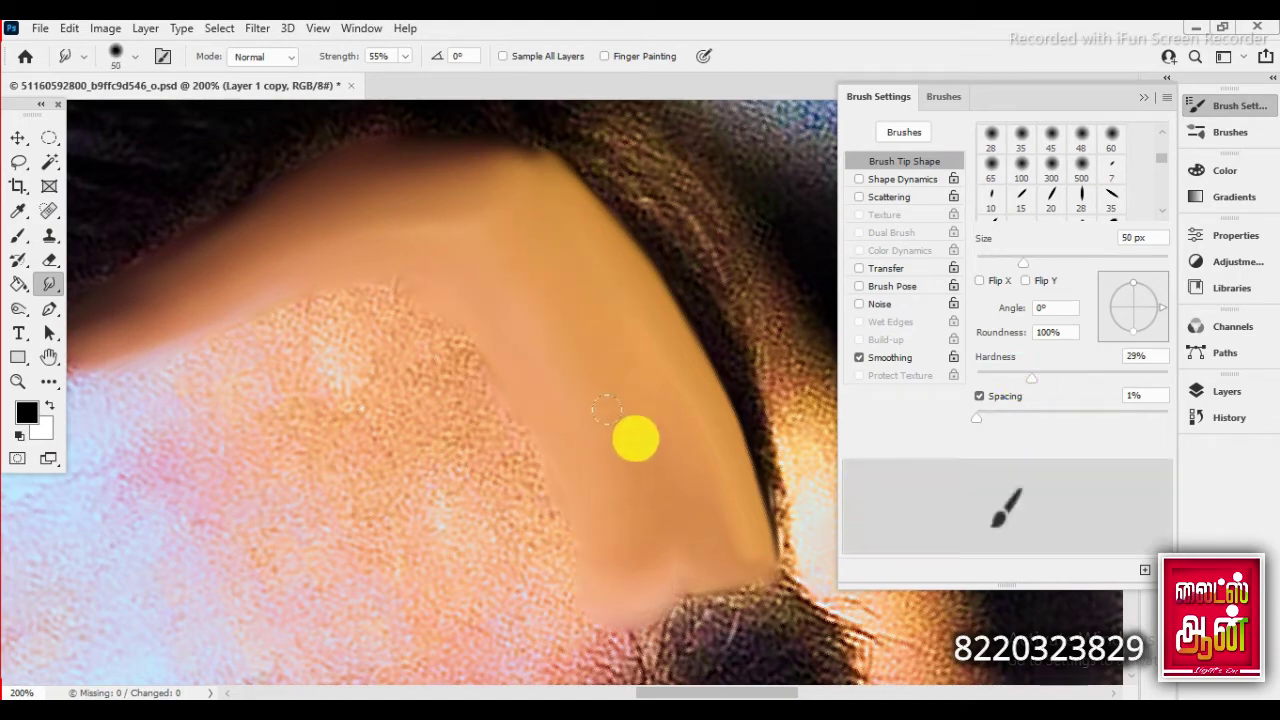
drag(634, 437, 586, 608)
key(space)
drag(263, 456, 286, 343)
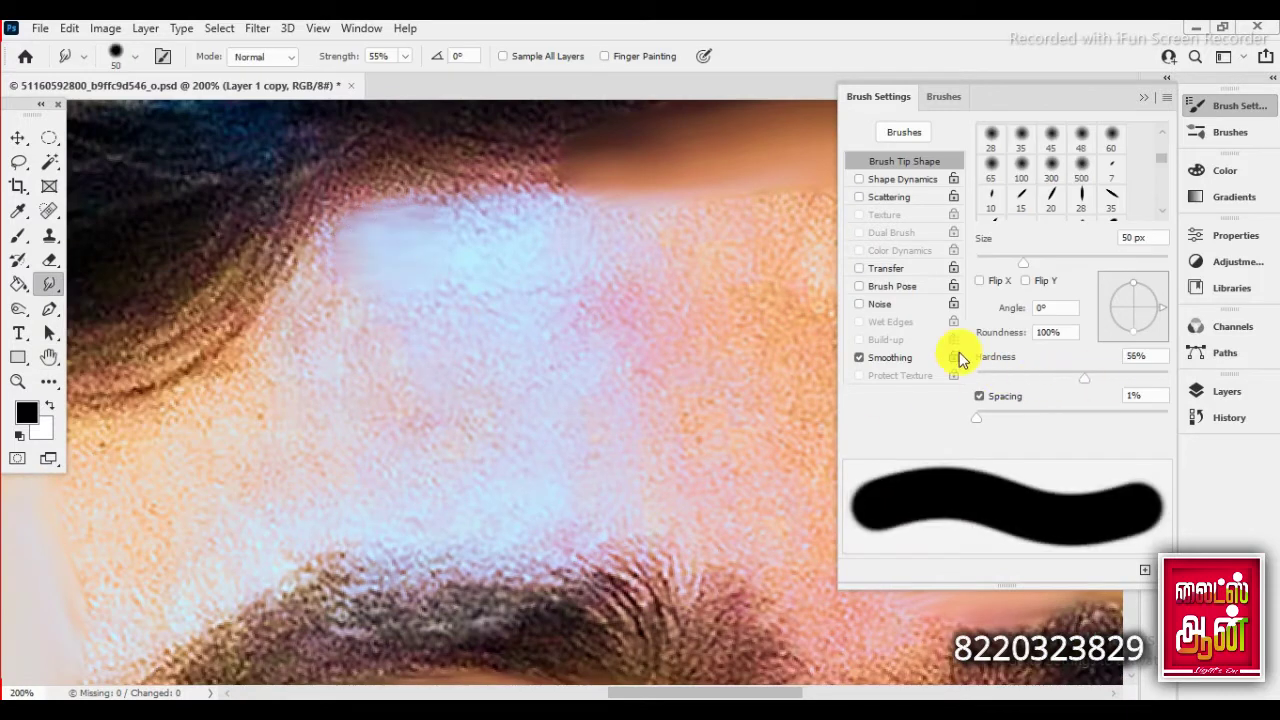
mouse_move(390, 235)
mouse_down()
mouse_move(482, 207)
mouse_move(369, 213)
mouse_up()
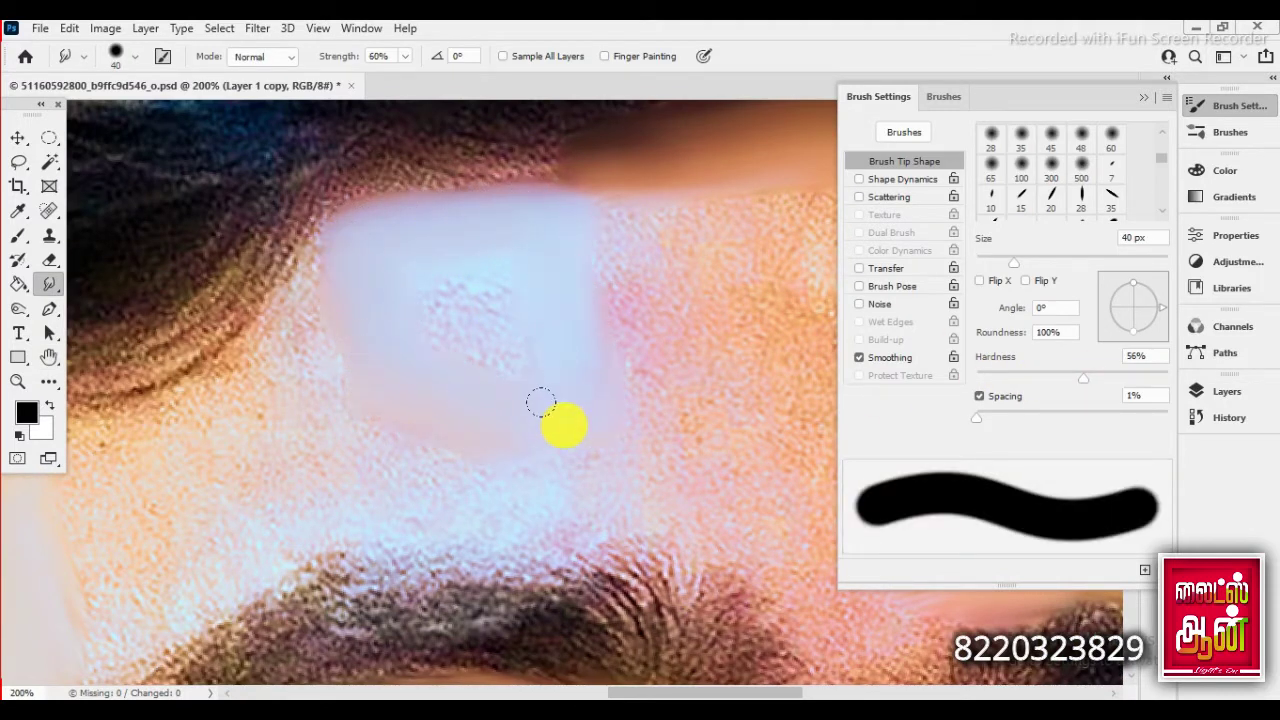
- Smudge the noisy forehead patch and the pale band's lower edge smooth
drag(540, 403, 450, 320)
key(bracketright)
drag(362, 350, 396, 458)
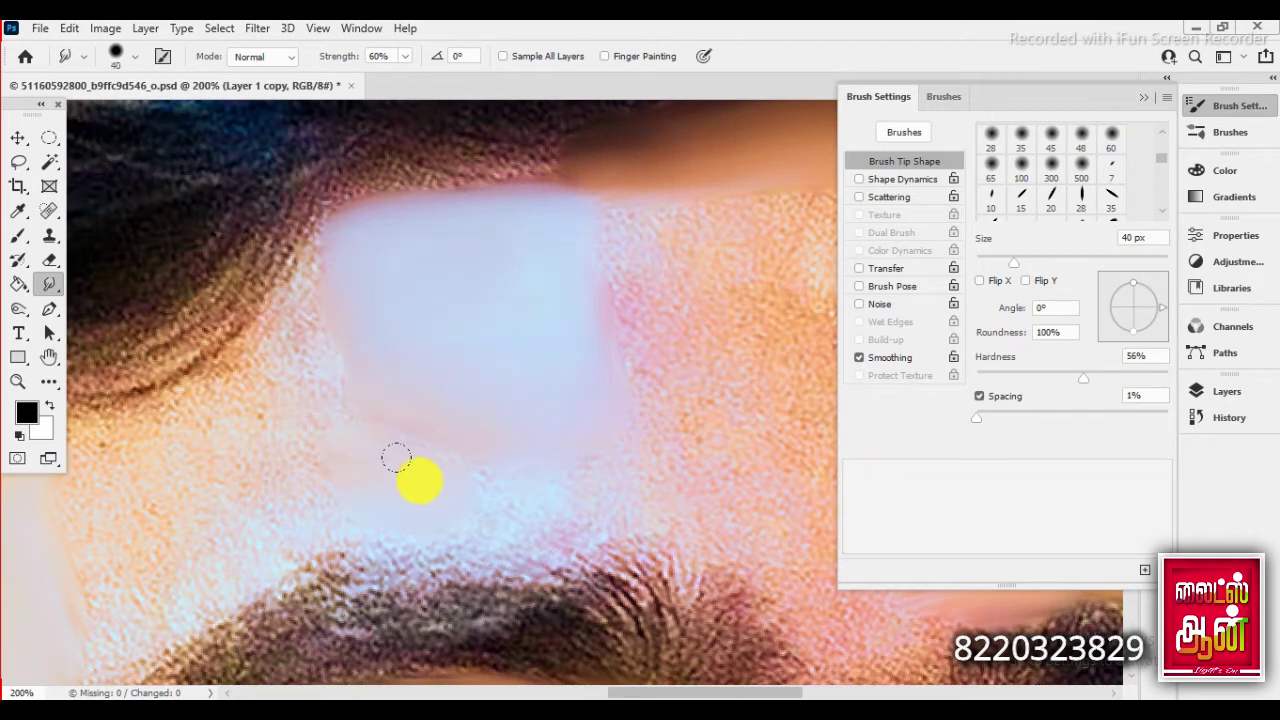
mouse_move(488, 486)
mouse_down()
mouse_move(571, 466)
mouse_move(360, 505)
mouse_move(363, 480)
mouse_up()
key(bracketleft)
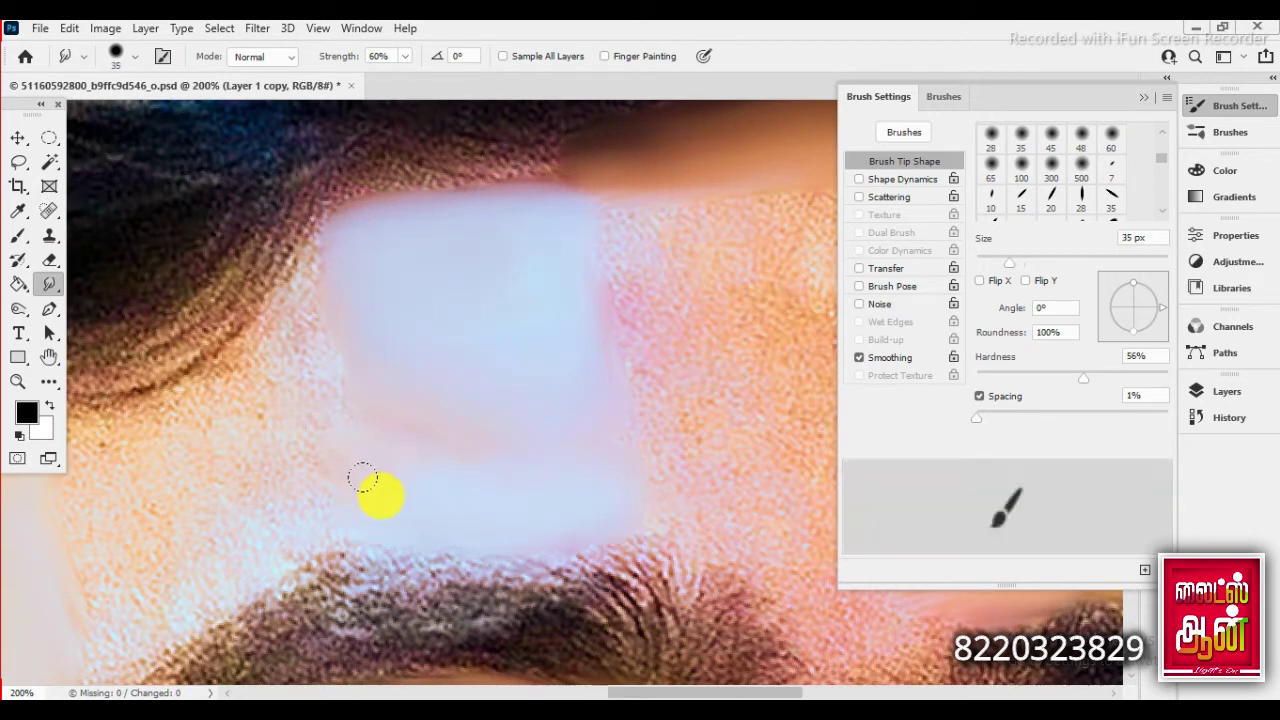
drag(258, 352, 240, 381)
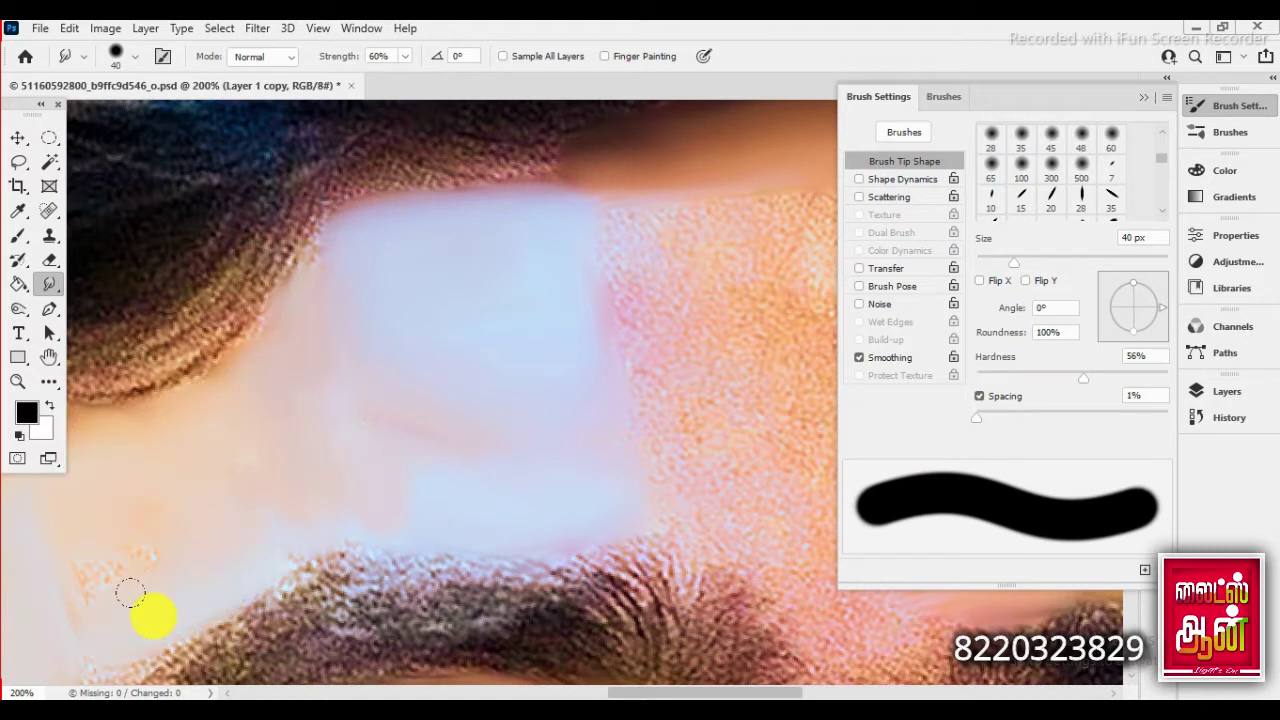
mouse_move(118, 516)
mouse_down()
mouse_move(200, 433)
mouse_move(129, 534)
mouse_up()
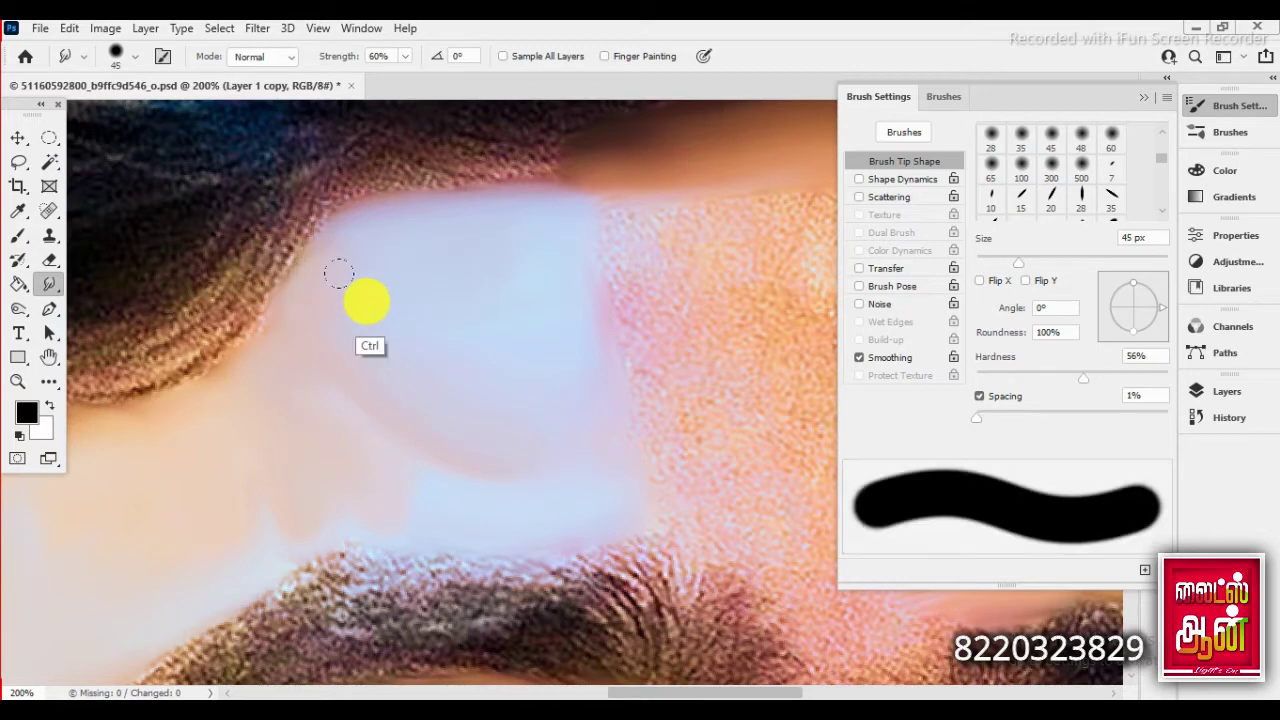
key(ctrl+minus)
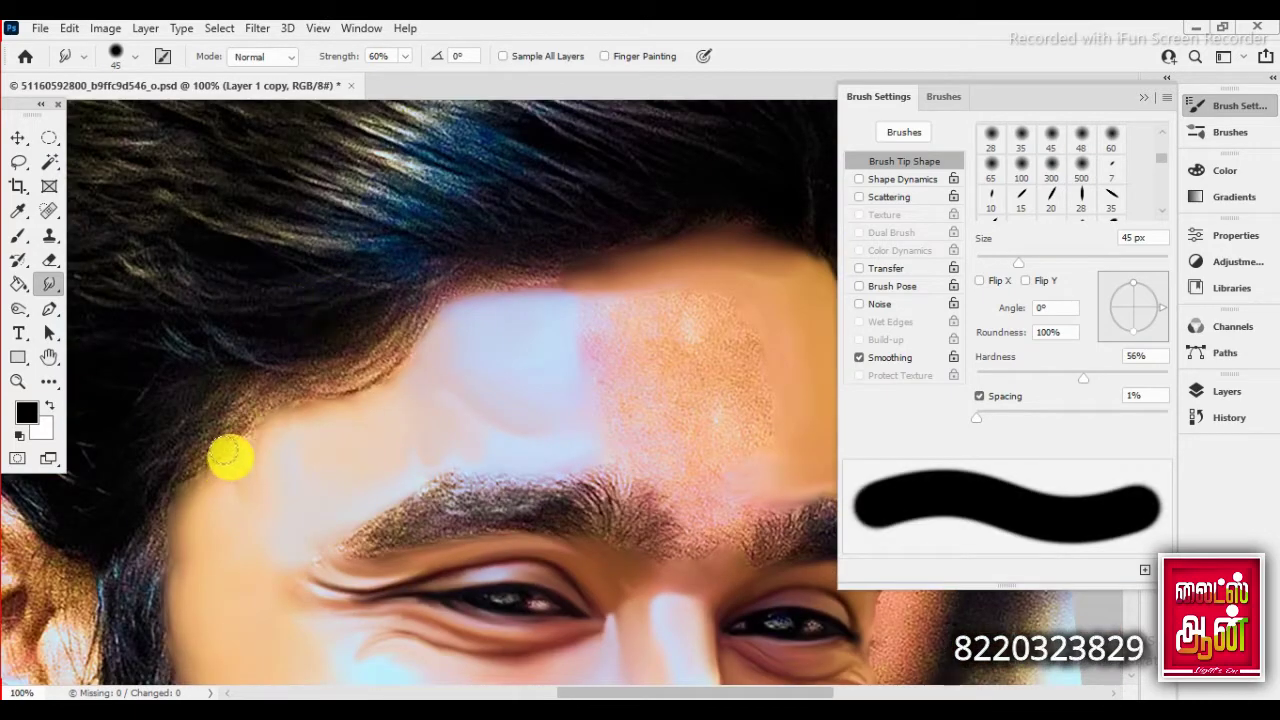
- Push skin tone up into the temple hairline and set the brush to 90 px, softer
mouse_move(210, 452)
mouse_down()
mouse_move(249, 467)
mouse_move(294, 410)
mouse_up()
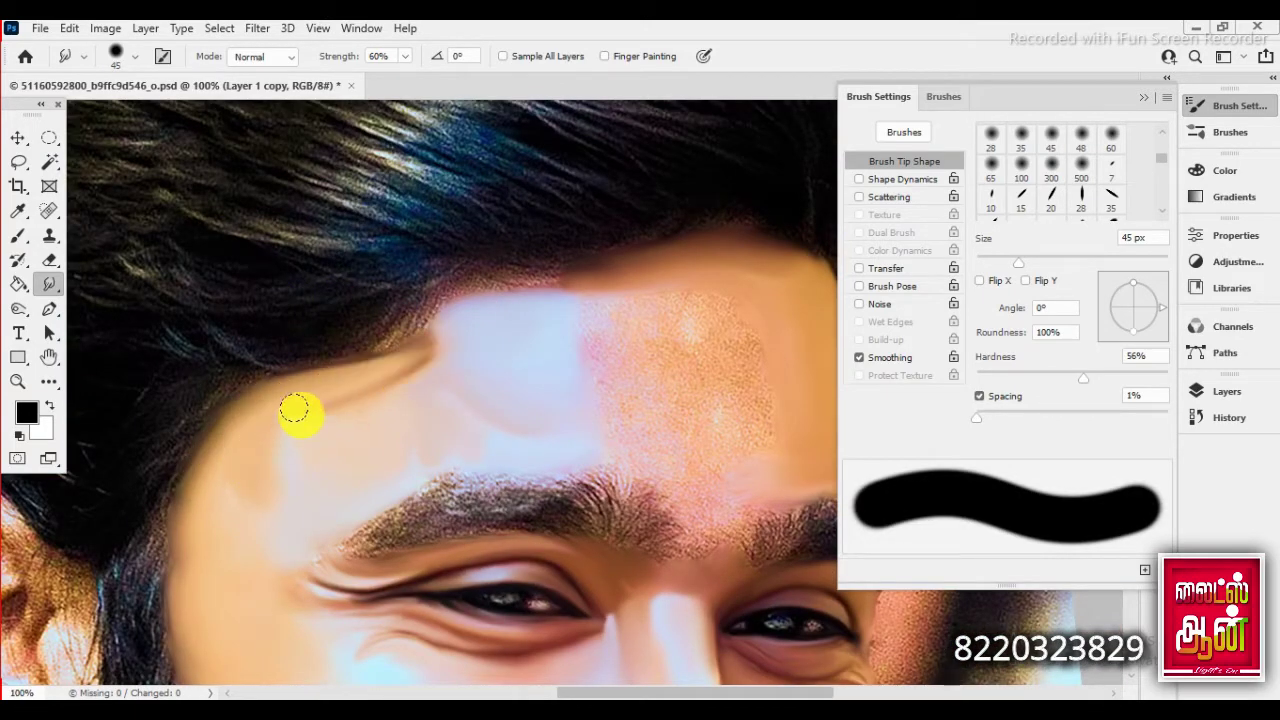
drag(455, 294, 624, 276)
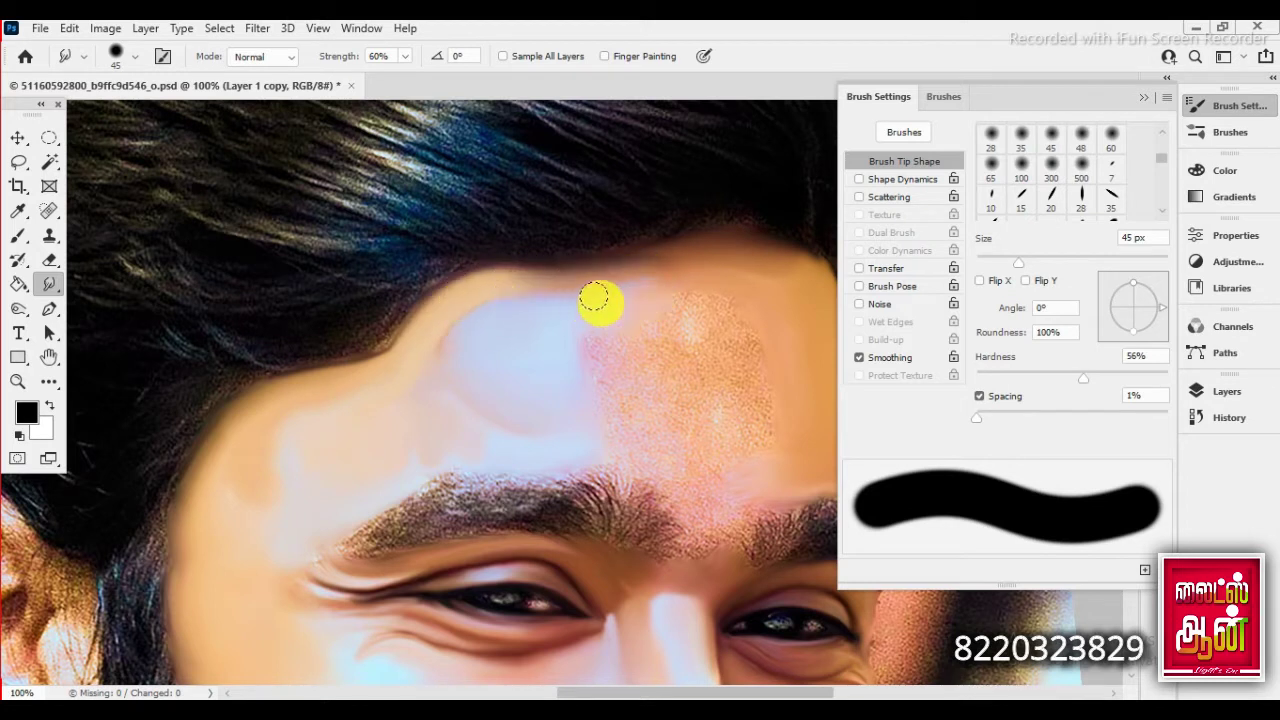
drag(548, 307, 590, 345)
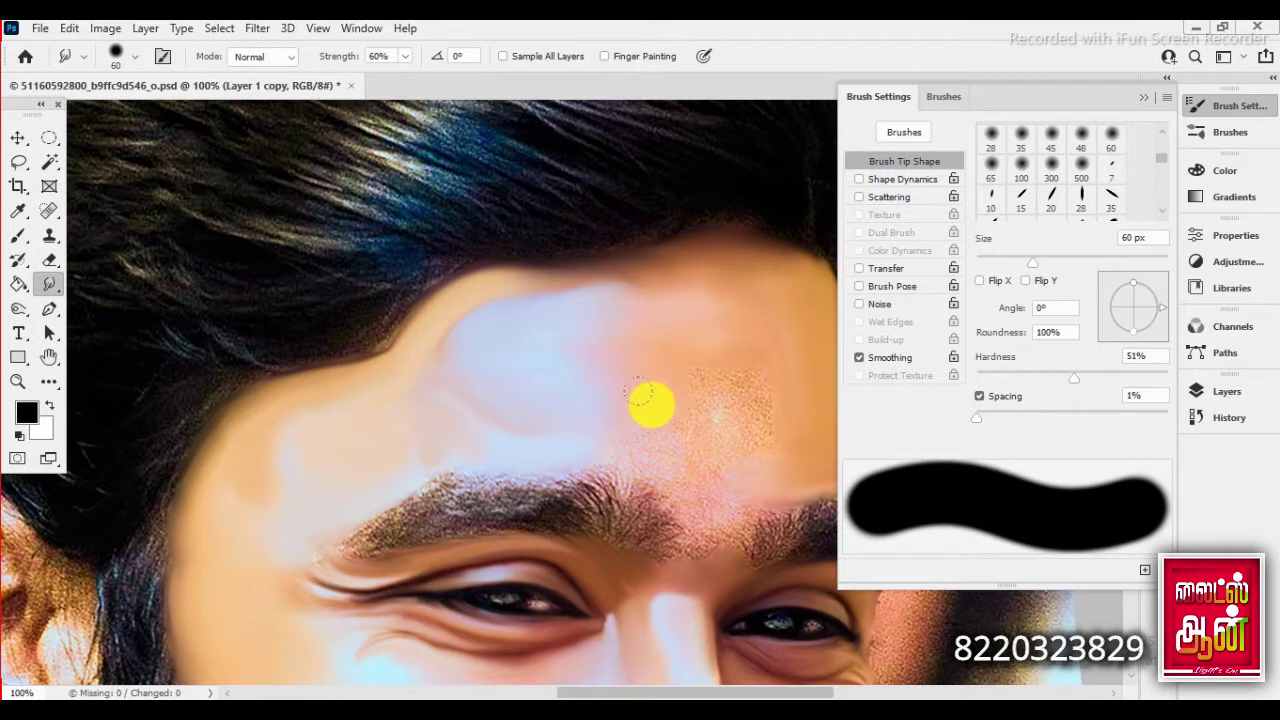
drag(727, 440, 768, 322)
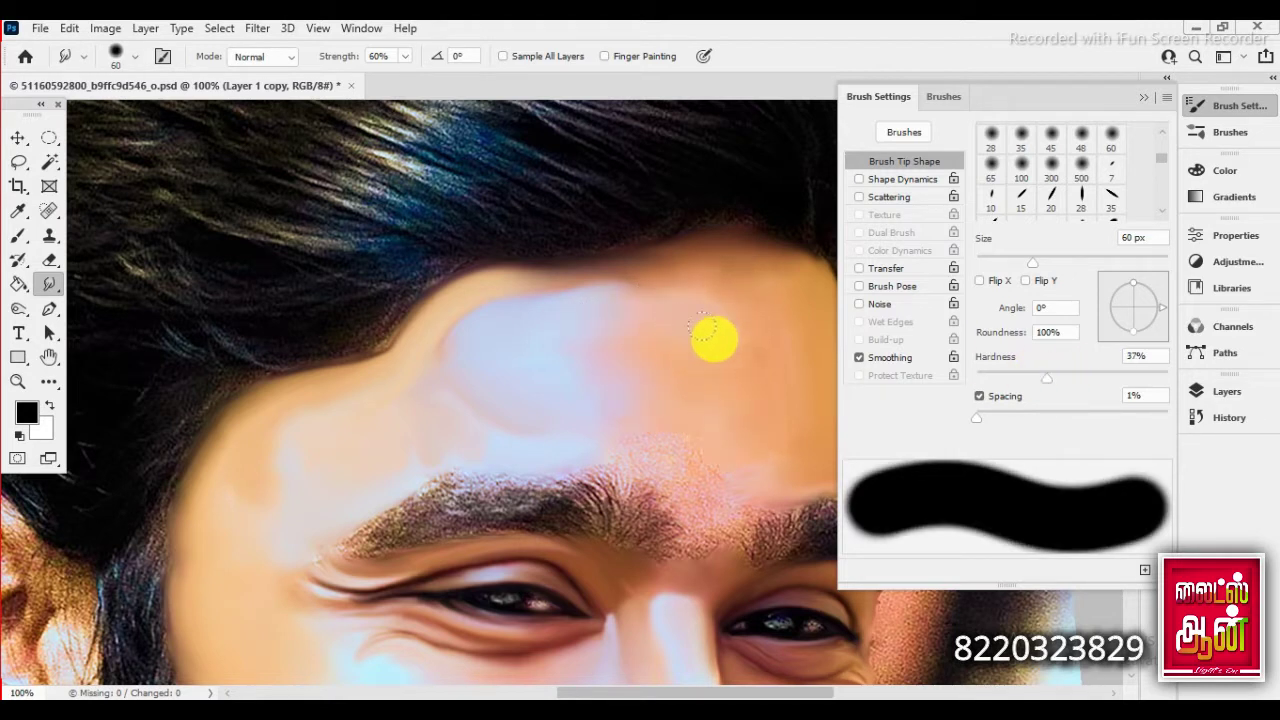
drag(682, 303, 742, 295)
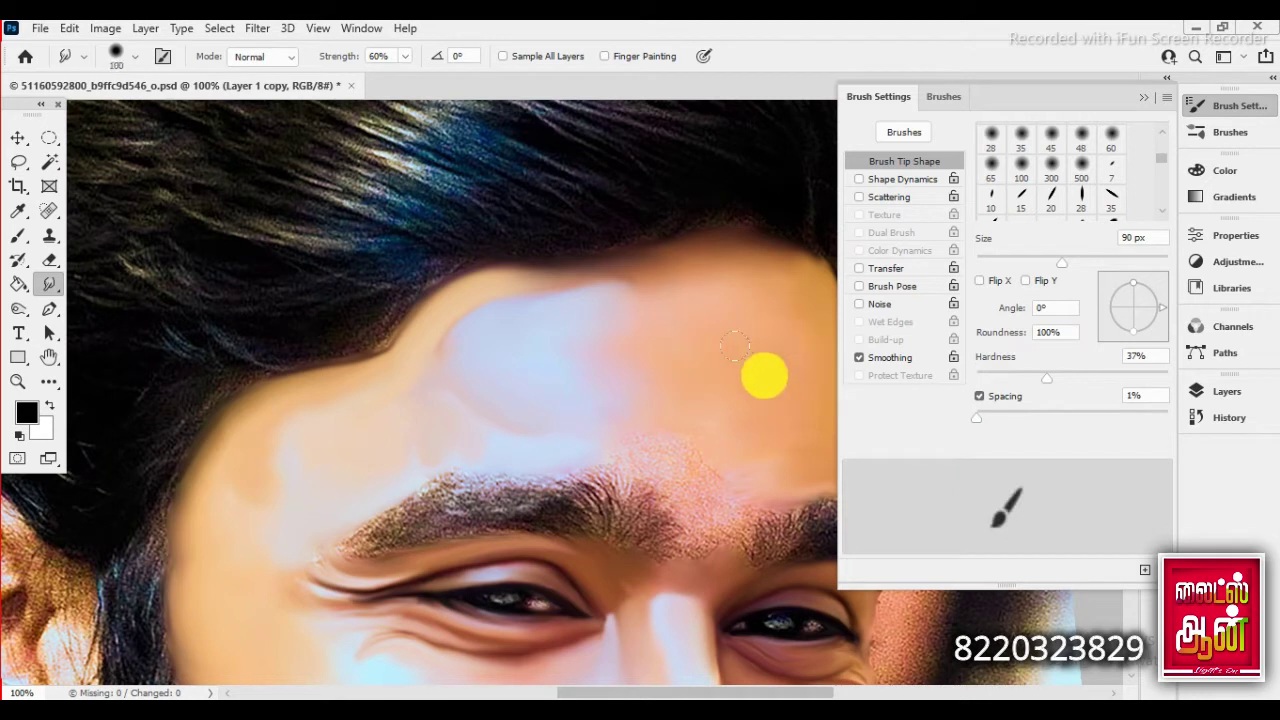
- With a 50 px brush, push the light-blue forehead area right and down
key(bracketright)
key(bracketright)
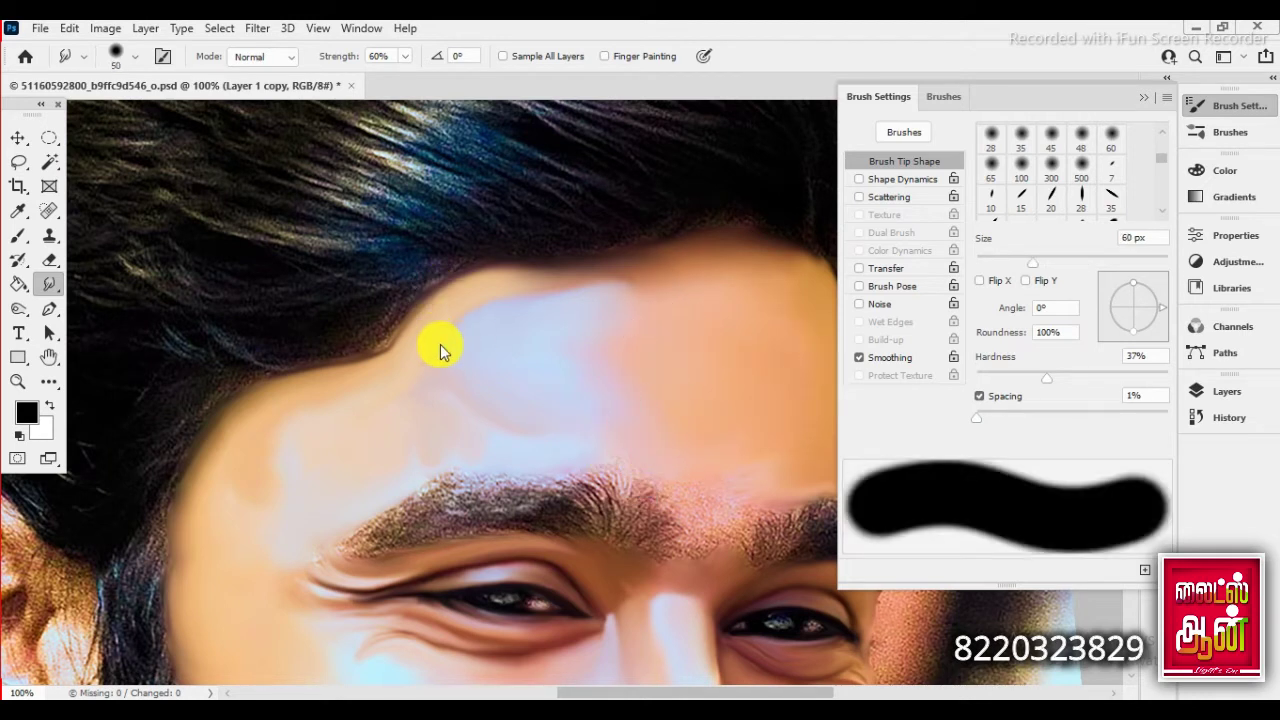
key(bracketleft)
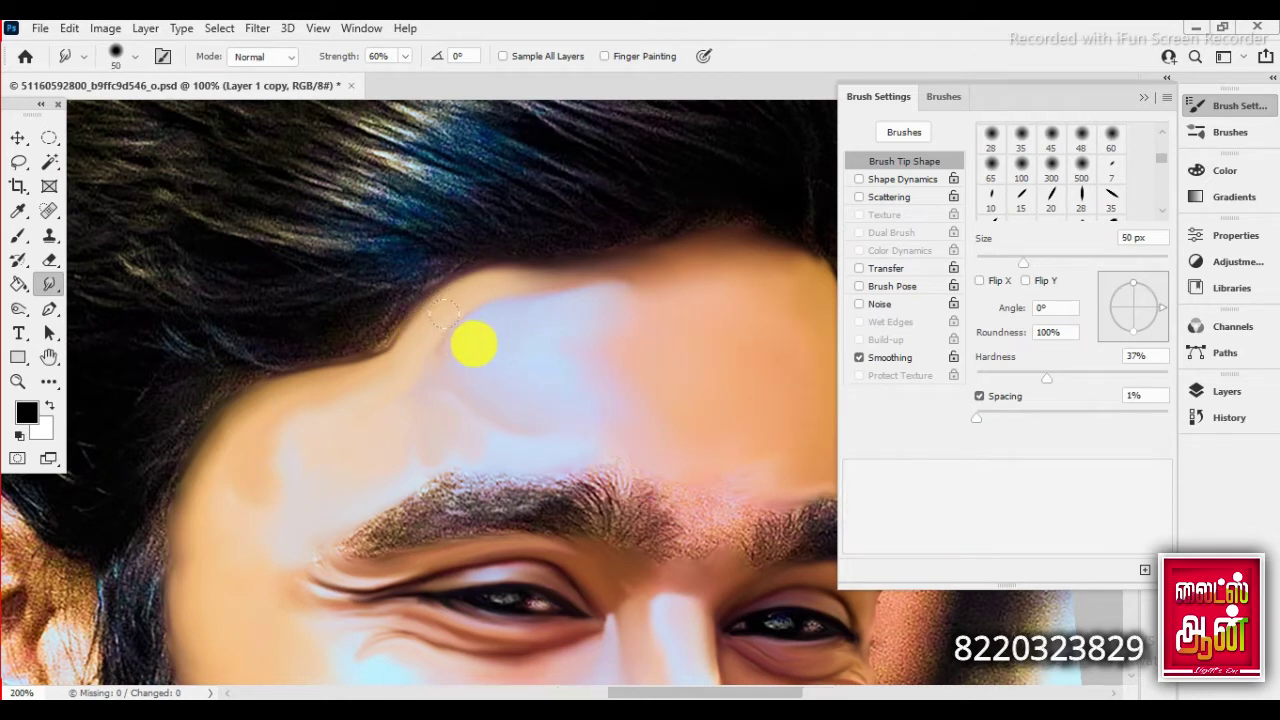
scroll(483, 348, up, 2)
key(bracketleft)
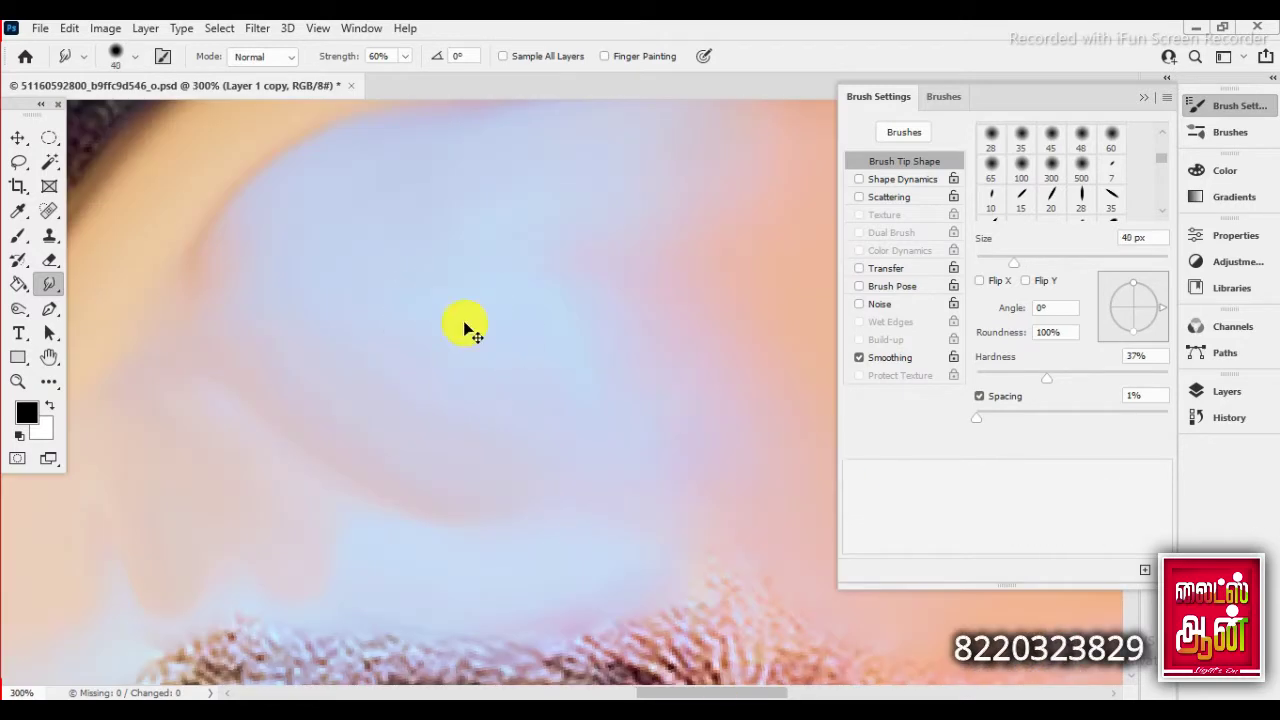
scroll(466, 331, down, 3)
scroll(503, 366, up, 2)
key(bracketright)
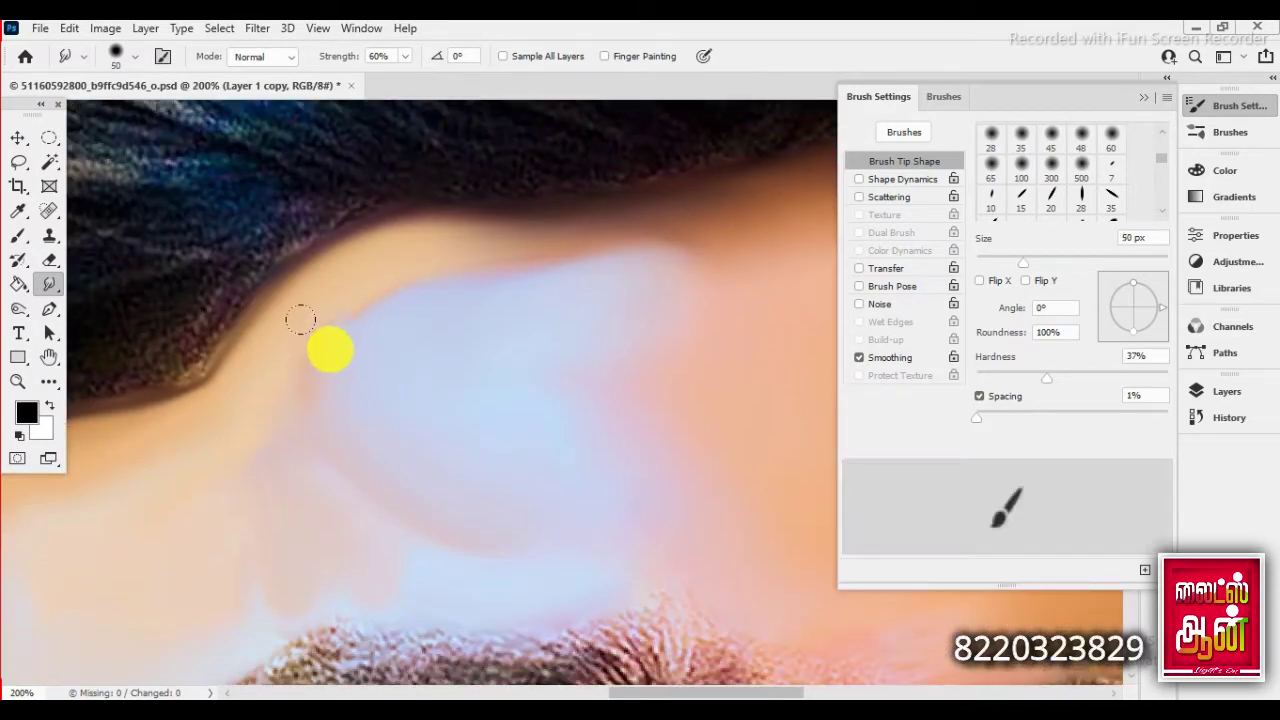
drag(477, 261, 651, 331)
scroll(583, 341, down, 3)
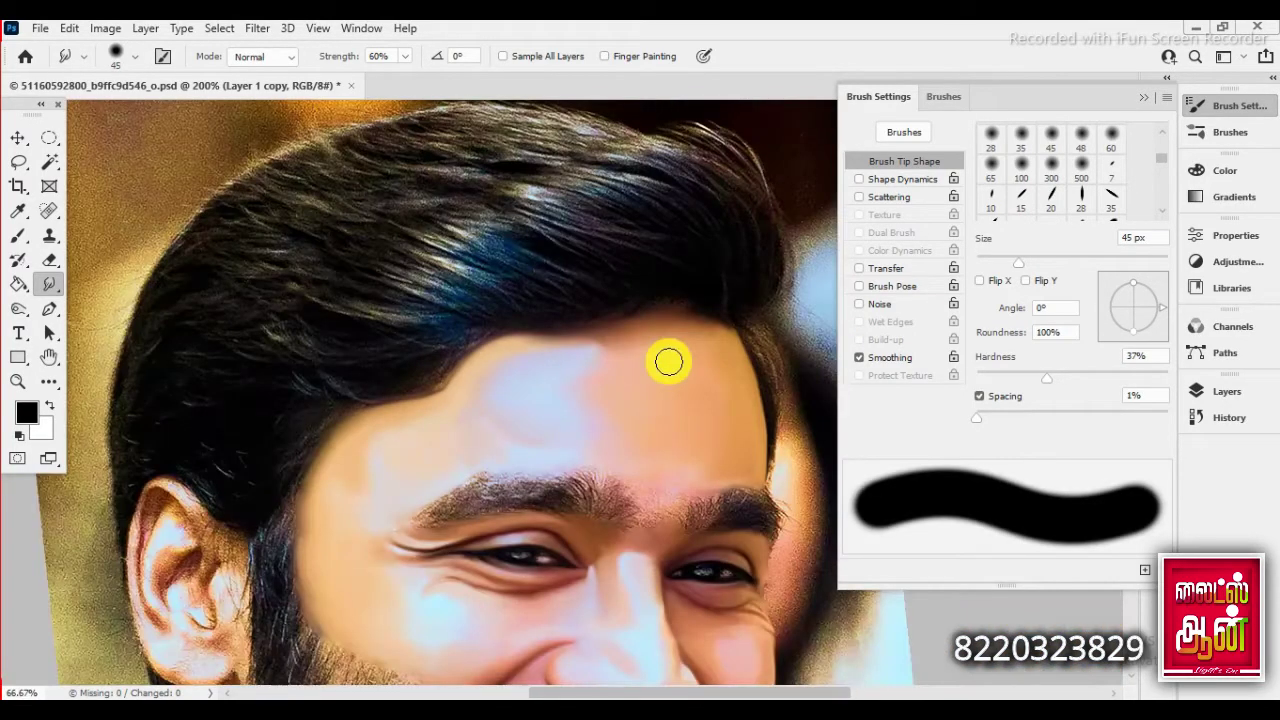
key(h)
mouse_move(560, 349)
mouse_down()
mouse_move(437, 289)
mouse_move(497, 330)
mouse_up()
scroll(460, 342, up, 1)
scroll(460, 342, up, 2)
- Smooth the gap between the eyebrows with a 30 px smudge brush
key(r)
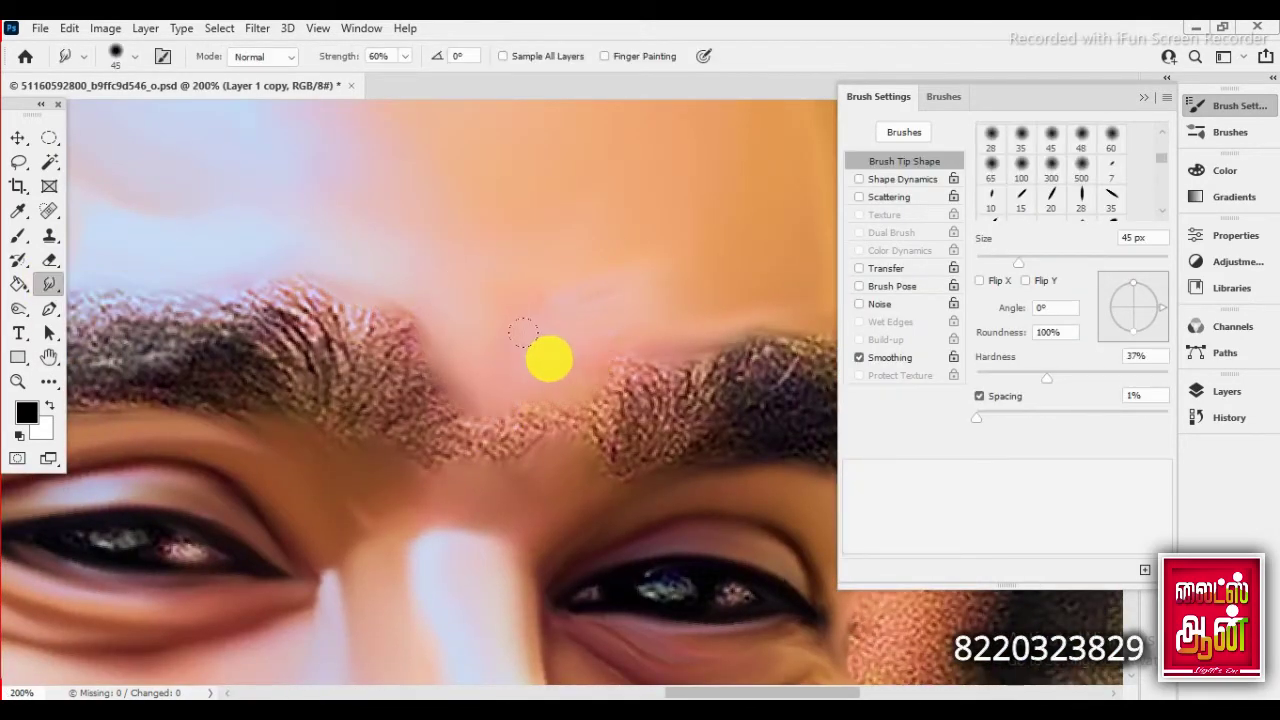
key(bracketleft)
key(bracketleft)
key(bracketleft)
mouse_move(451, 438)
mouse_down()
mouse_move(514, 443)
mouse_move(434, 449)
mouse_up()
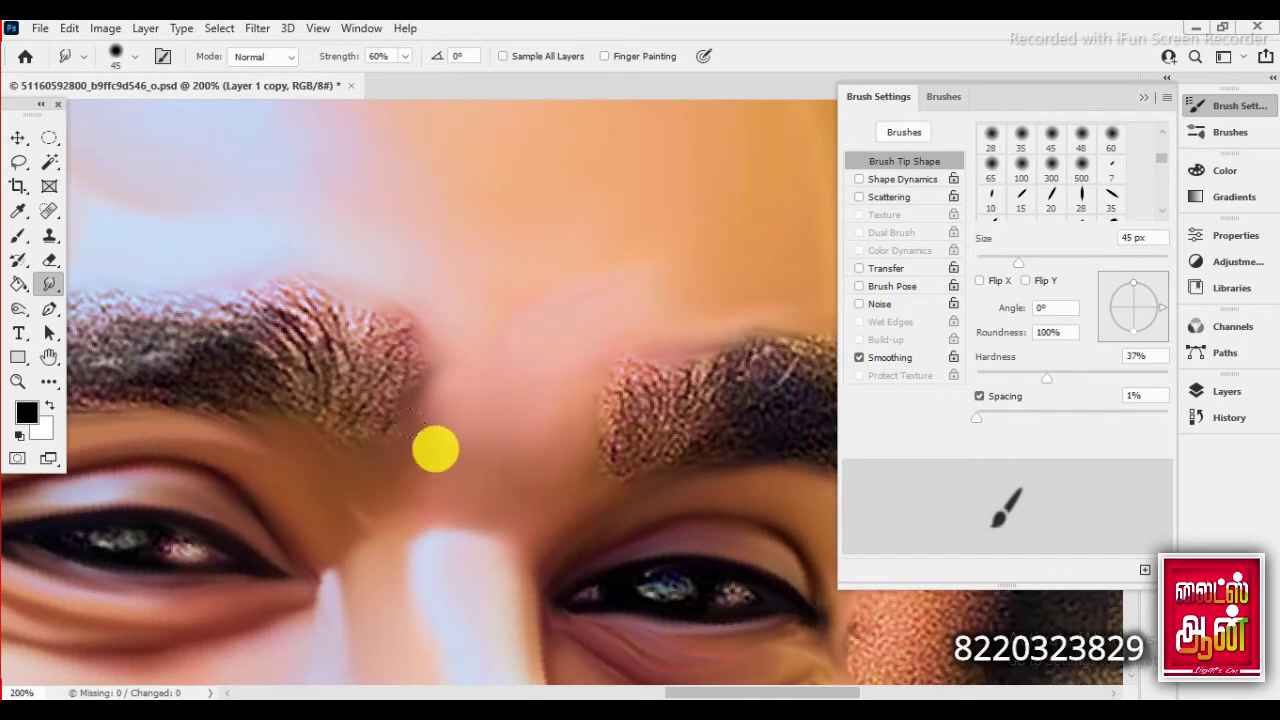
key(h)
click(49, 285)
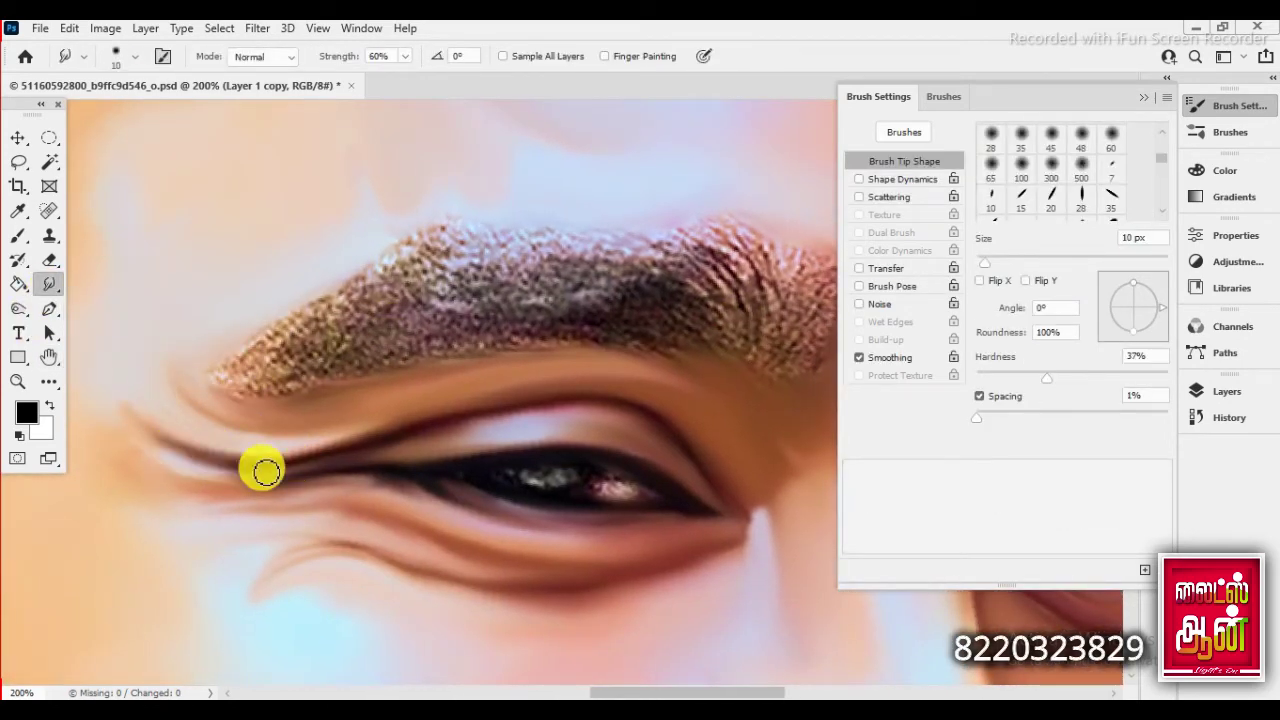
- Smudge the cheek edge along the moustache smooth
key(h)
mouse_move(203, 473)
mouse_down()
mouse_move(362, 407)
mouse_move(402, 287)
mouse_up()
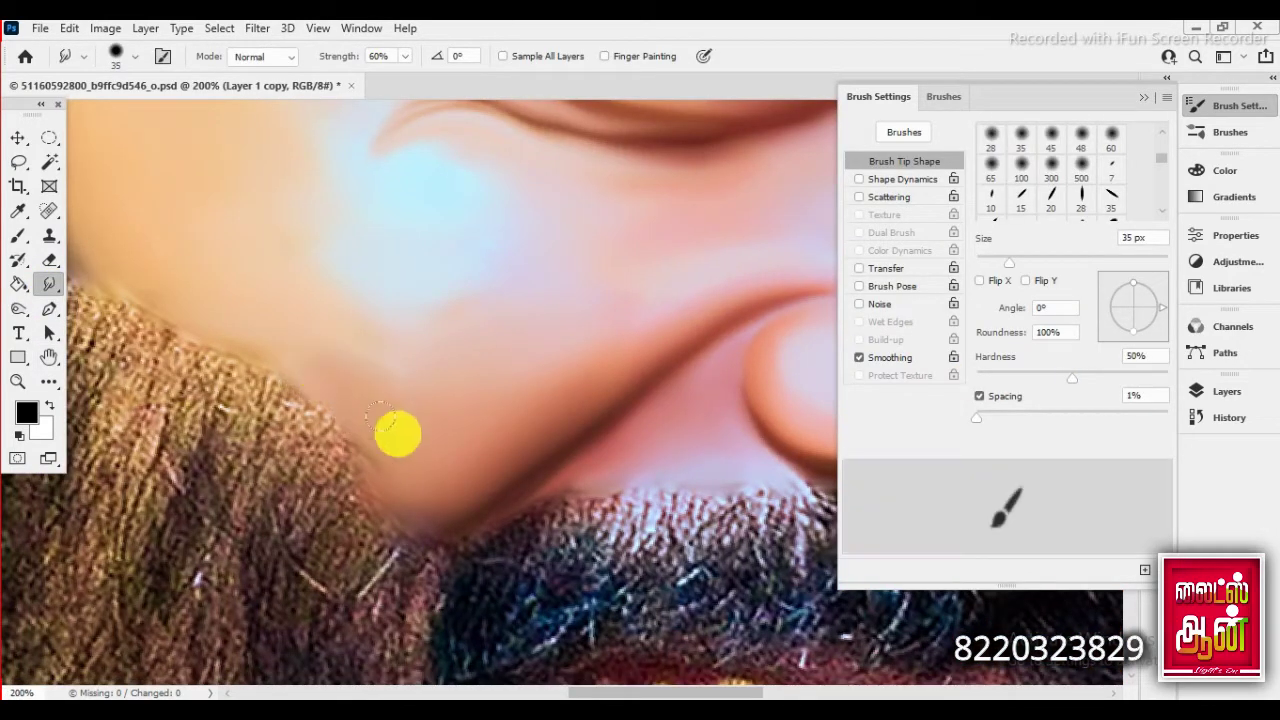
mouse_move(445, 540)
mouse_down()
mouse_move(423, 557)
mouse_move(471, 489)
mouse_up()
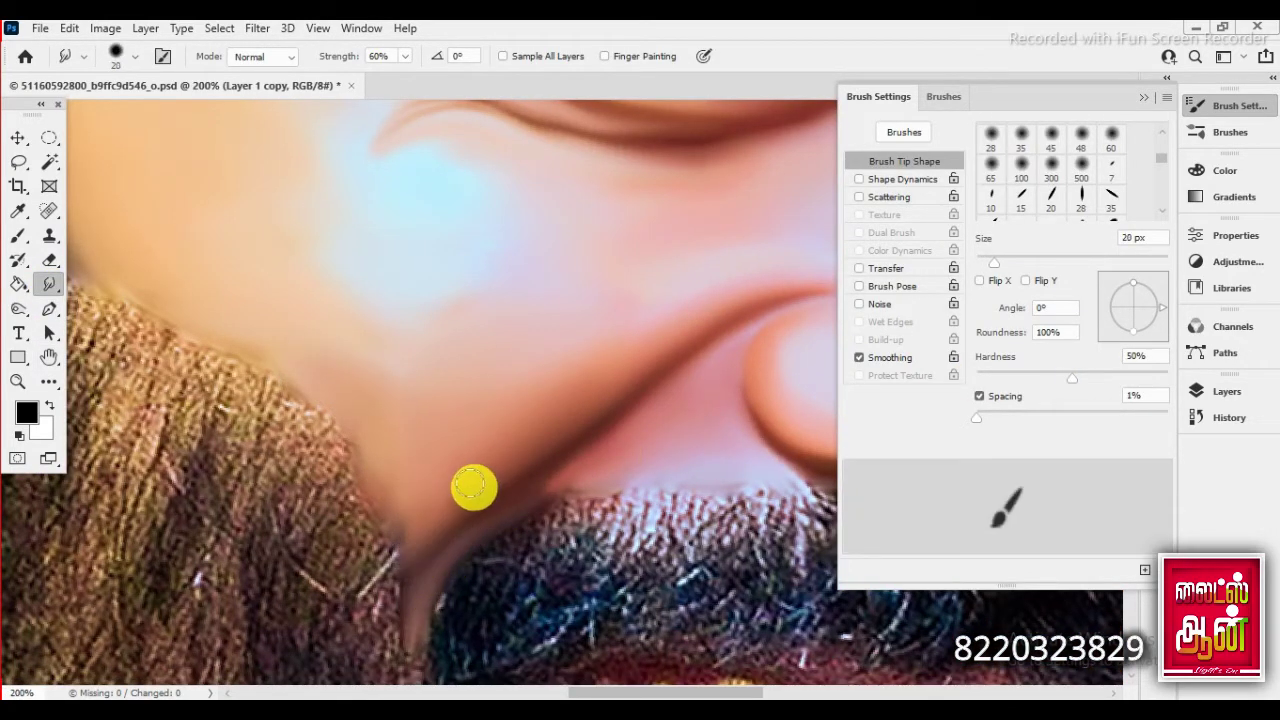
key(h)
key(ctrl+minus)
key(ctrl+minus)
drag(567, 394, 414, 414)
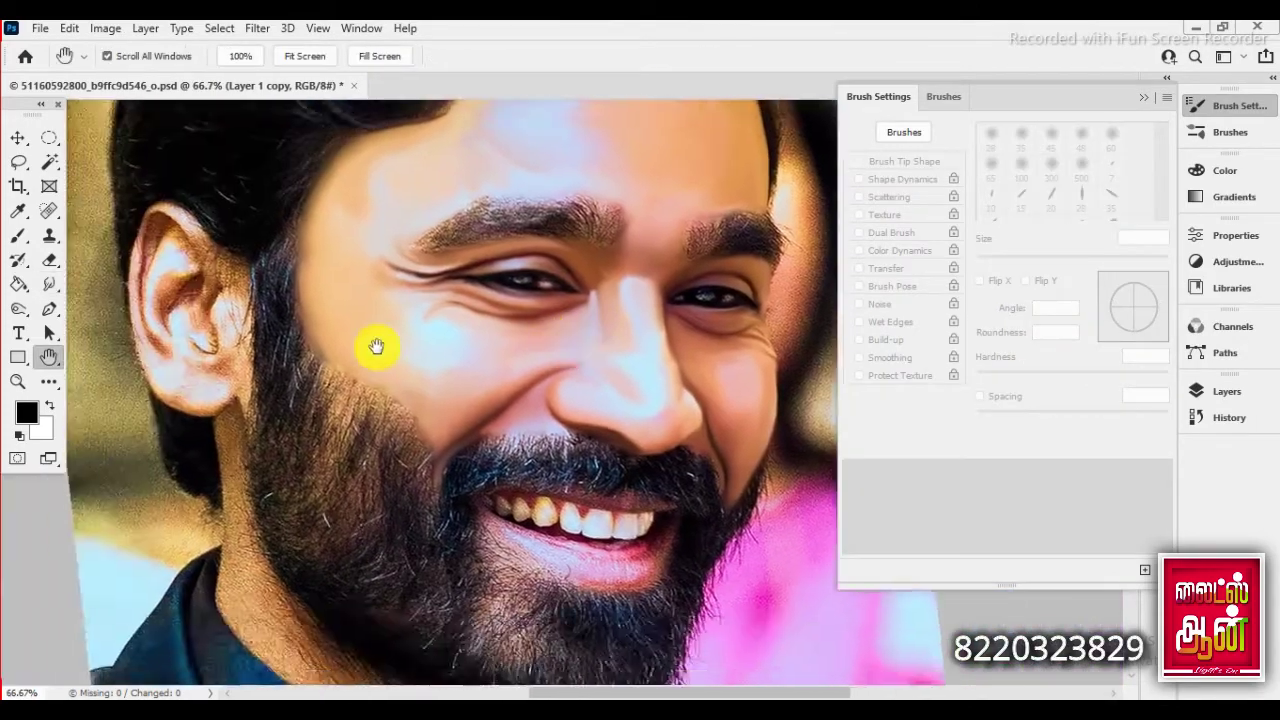
key(ctrl+plus)
key(ctrl+plus)
key(ctrl+plus)
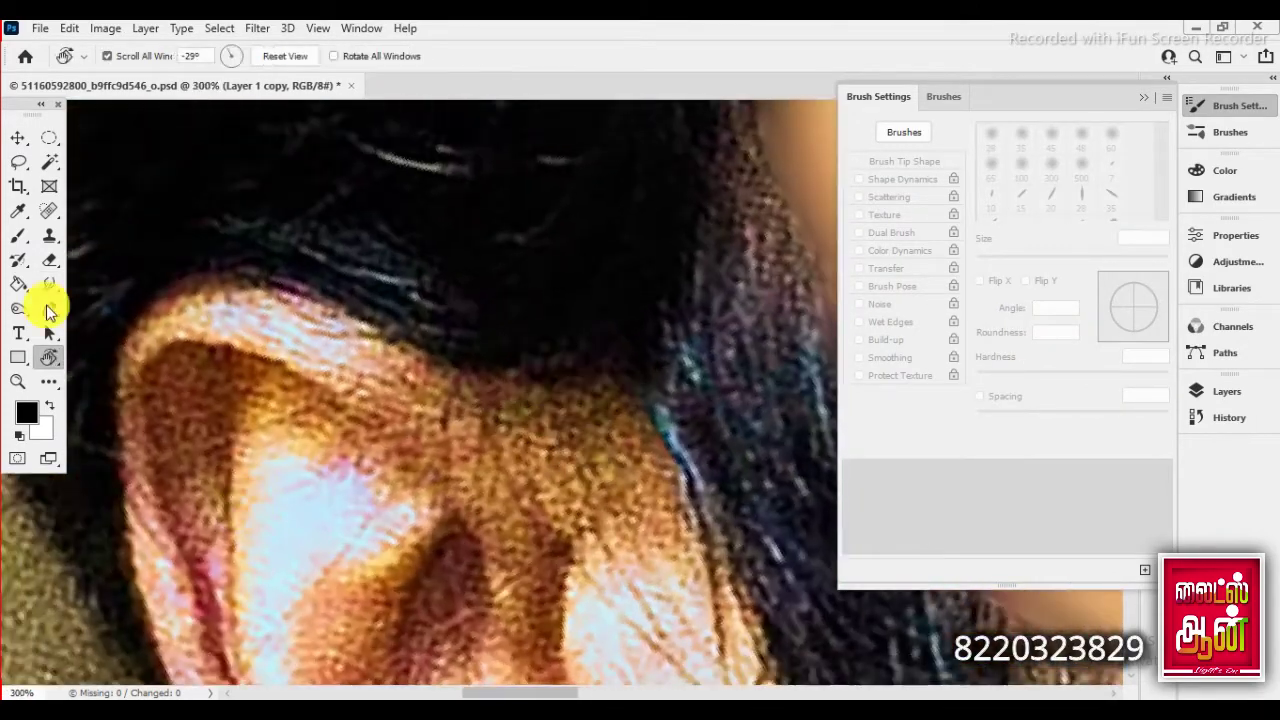
- Smooth the ear's top edge, left edge and inner rim with 9-15 px brushes
click(49, 284)
mouse_move(234, 309)
mouse_down()
mouse_move(270, 318)
mouse_move(189, 320)
mouse_move(134, 371)
mouse_move(137, 505)
mouse_move(180, 623)
mouse_up()
key(bracketleft)
key(bracketleft)
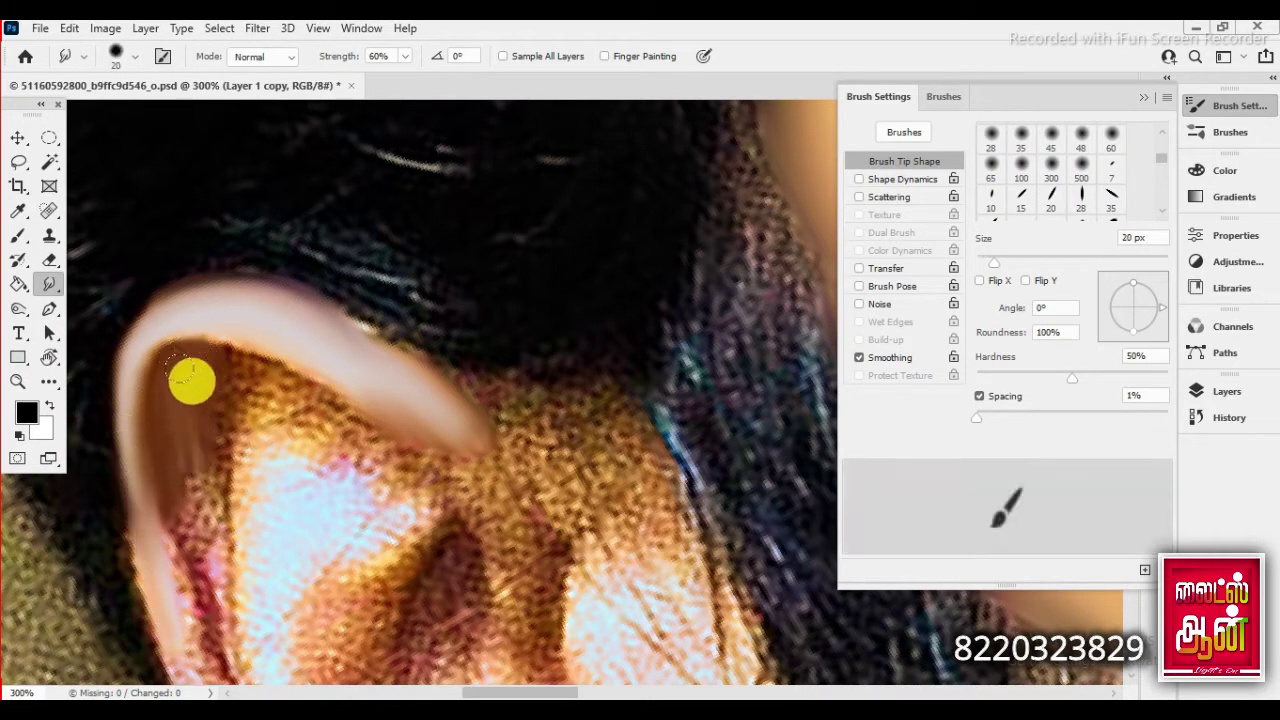
mouse_move(191, 377)
mouse_down()
mouse_move(194, 543)
mouse_move(246, 503)
mouse_move(345, 492)
mouse_up()
key(bracketright)
key(bracketright)
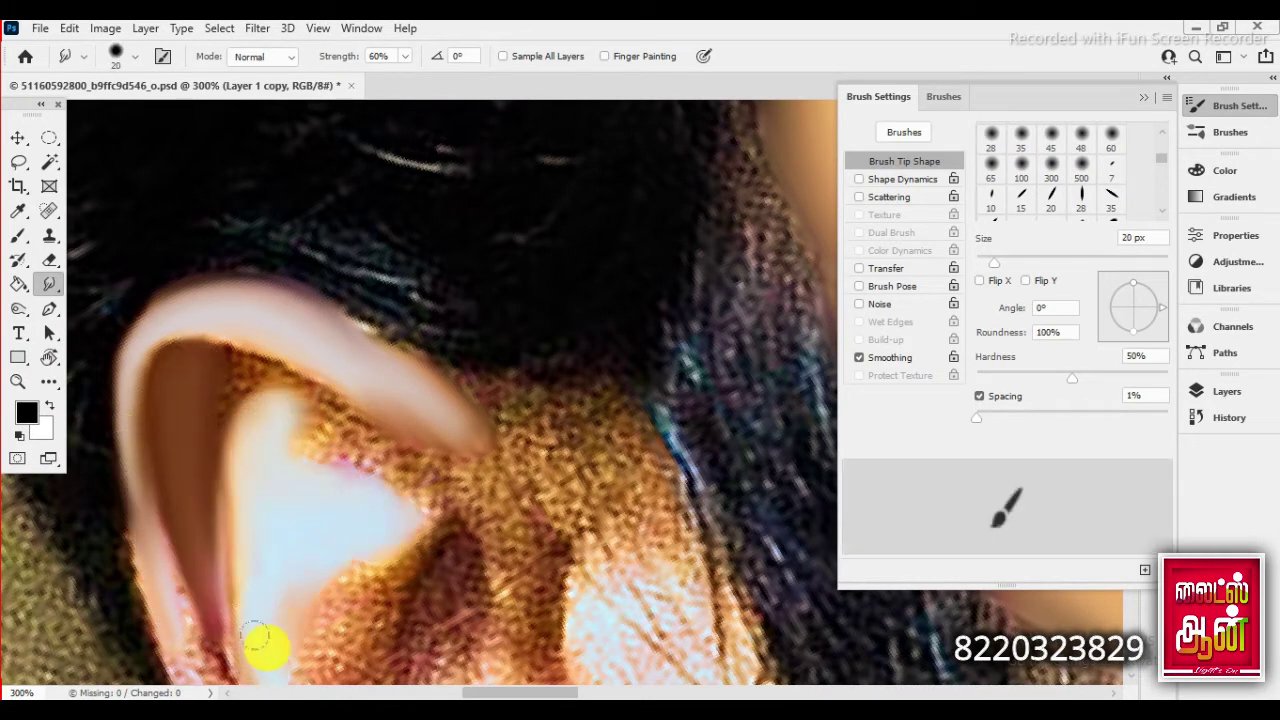
key(bracketleft)
mouse_move(223, 359)
mouse_down()
mouse_move(348, 418)
mouse_move(354, 457)
mouse_move(263, 374)
mouse_move(285, 422)
mouse_up()
- Blend the lower inner ear, the top rim and the inner hollow smooth
key(bracketright)
drag(219, 596, 234, 500)
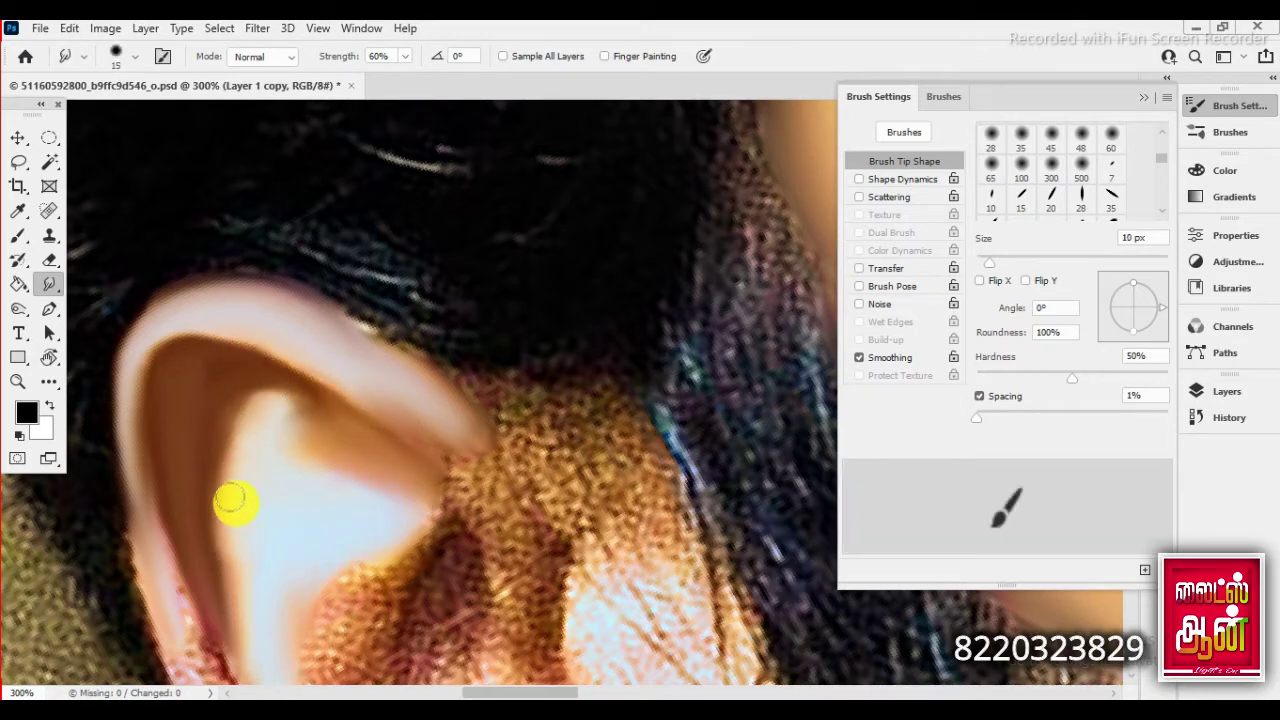
key(bracketright)
mouse_move(287, 422)
mouse_down()
mouse_move(457, 449)
mouse_move(286, 409)
mouse_move(71, 286)
mouse_up()
mouse_move(390, 217)
mouse_down()
mouse_move(549, 180)
mouse_move(300, 271)
mouse_move(517, 180)
mouse_move(206, 380)
mouse_move(167, 484)
mouse_up()
key(bracketleft)
- Pull the ear hollow into the skin below and smooth the lower-left skin at 30 px
key(bracketleft)
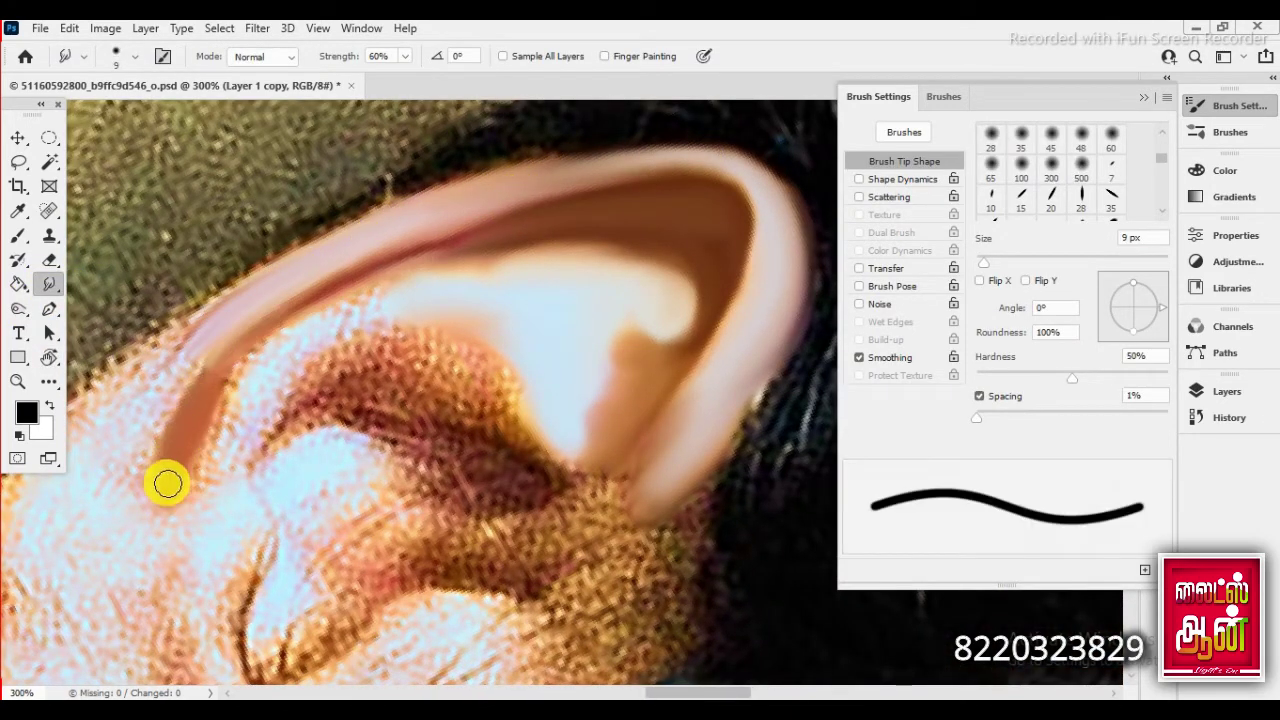
mouse_move(252, 410)
mouse_down()
mouse_move(309, 297)
mouse_move(294, 394)
mouse_move(527, 451)
mouse_move(471, 423)
mouse_move(300, 409)
mouse_move(374, 389)
mouse_move(378, 376)
mouse_move(534, 434)
mouse_move(306, 409)
mouse_move(197, 340)
mouse_move(183, 362)
mouse_move(235, 533)
mouse_up()
key(bracketright)
key(bracketright)
key(bracketright)
key(bracketright)
key(bracketright)
key(bracketleft)
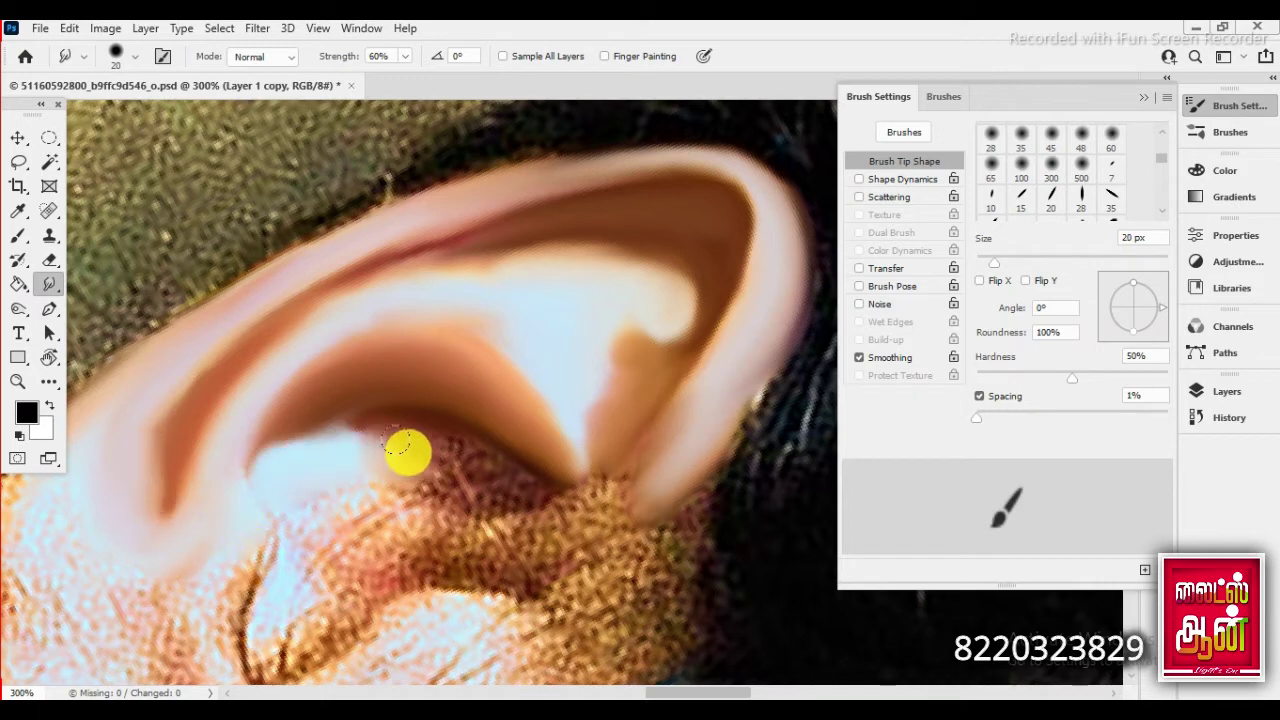
mouse_move(405, 450)
mouse_down()
mouse_move(466, 466)
mouse_move(268, 626)
mouse_move(334, 544)
mouse_up()
key(bracketright)
mouse_move(256, 517)
mouse_down()
mouse_move(209, 663)
mouse_move(254, 657)
mouse_move(463, 374)
mouse_move(296, 326)
mouse_up()
key(space)
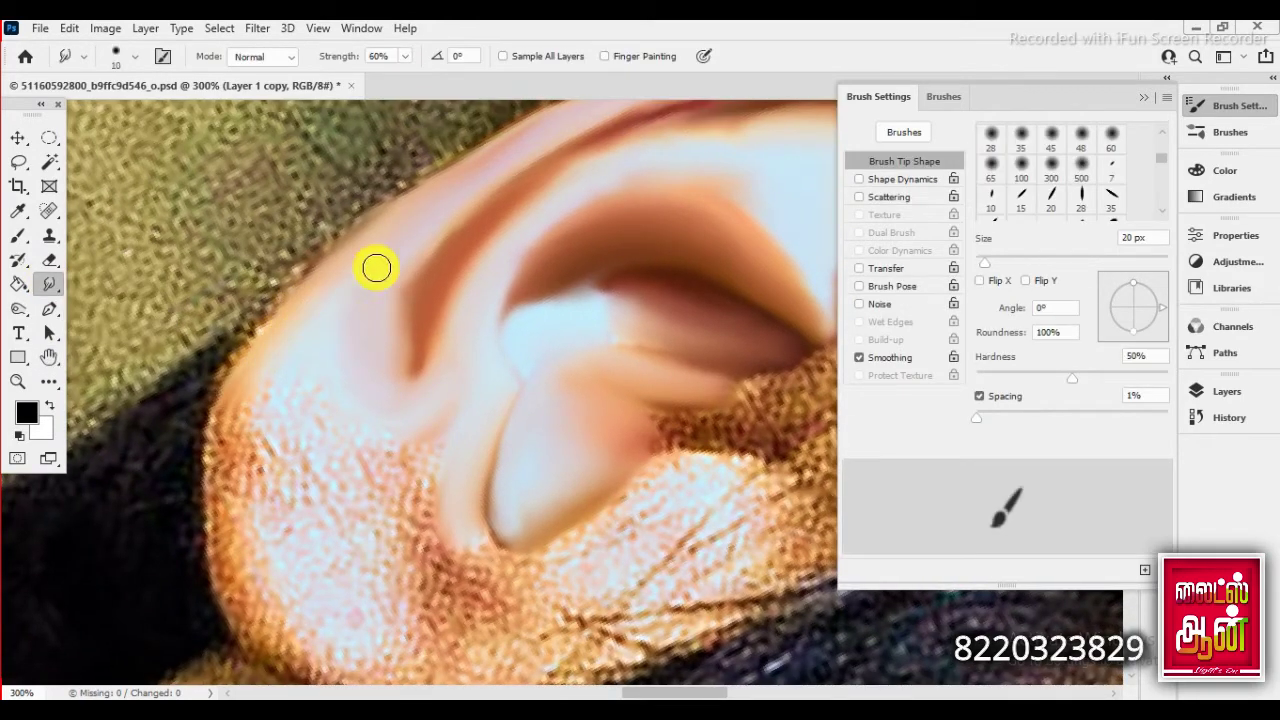
- Smooth the textured skin below and inside the ear, then turn the view upright
key(bracketright)
mouse_move(277, 369)
mouse_down()
mouse_move(254, 382)
mouse_move(317, 648)
mouse_move(354, 577)
mouse_move(303, 447)
mouse_move(455, 541)
mouse_up()
key(bracketleft)
mouse_move(562, 572)
mouse_down()
mouse_move(423, 543)
mouse_move(686, 466)
mouse_move(814, 503)
mouse_move(727, 432)
mouse_up()
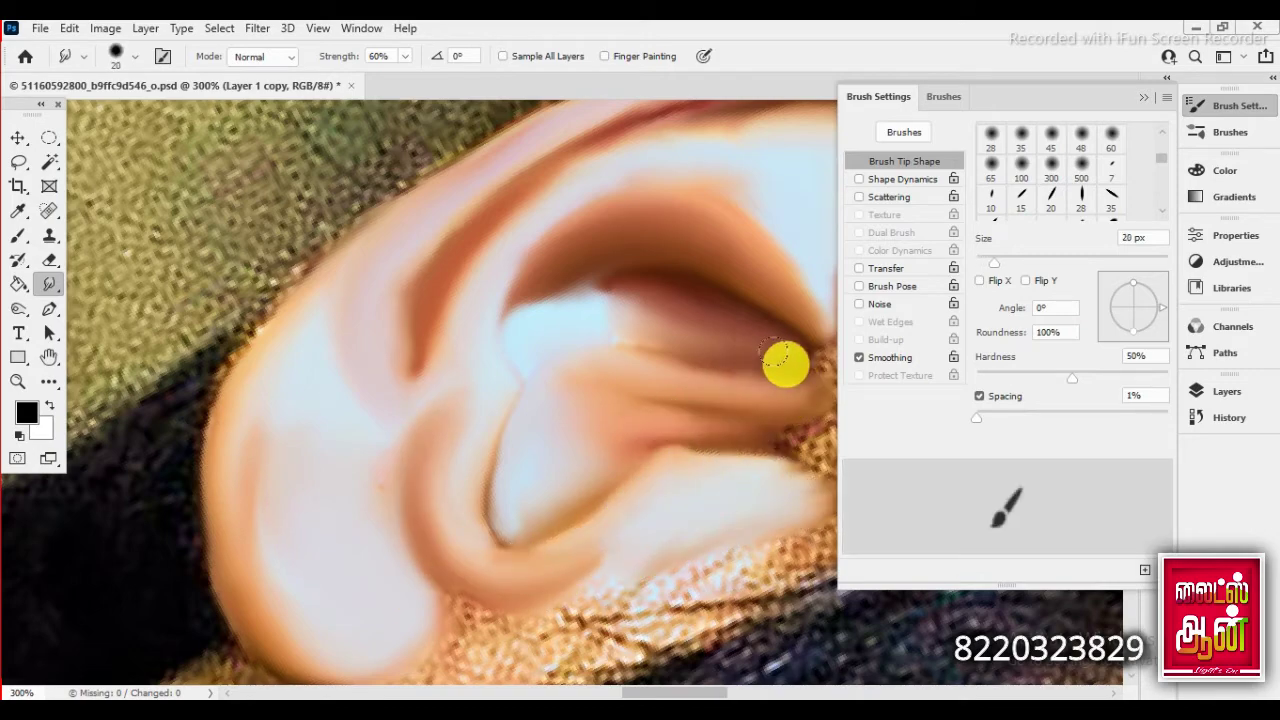
key(r)
drag(414, 363, 629, 337)
- Smudge the inner ear and the grainy lower ear rim smooth with an enlarged brush
key(h)
click(49, 284)
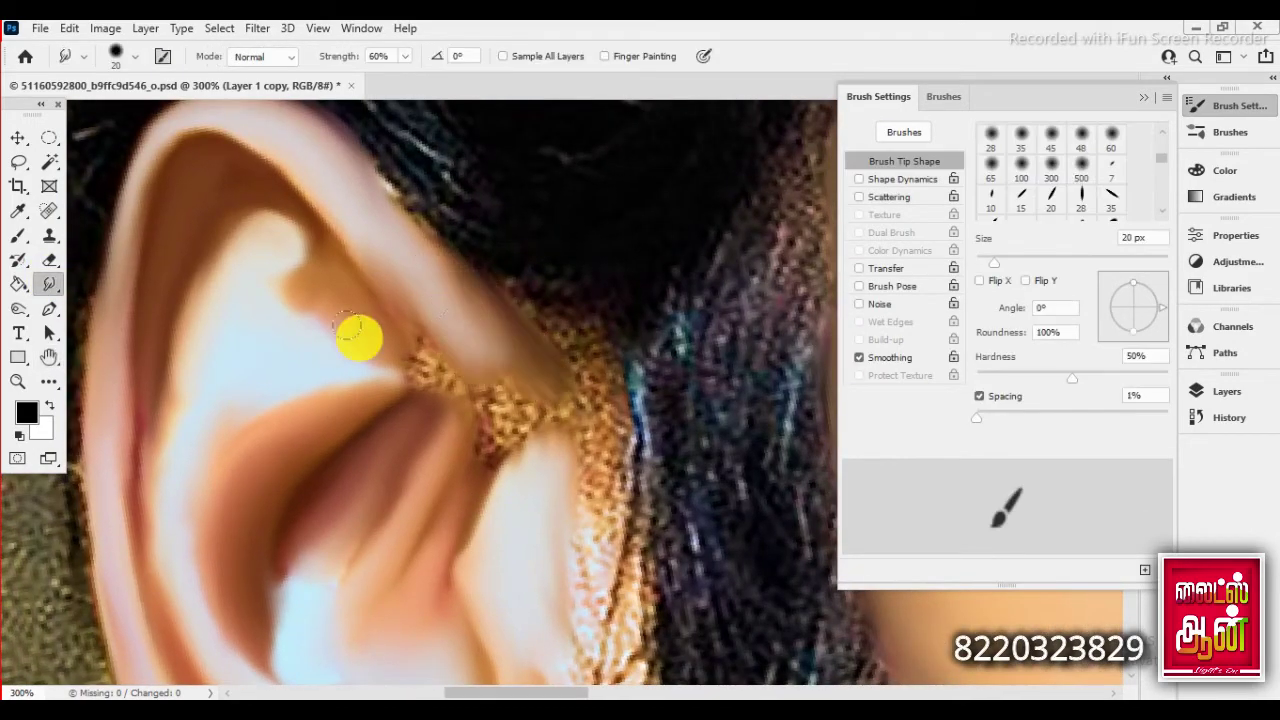
mouse_move(357, 337)
mouse_down()
mouse_move(477, 462)
mouse_move(559, 320)
mouse_up()
key(bracketright)
mouse_move(587, 382)
mouse_down()
mouse_move(594, 457)
mouse_move(591, 371)
mouse_move(577, 537)
mouse_move(586, 434)
mouse_move(436, 334)
mouse_move(411, 363)
mouse_move(432, 372)
mouse_move(380, 623)
mouse_up()
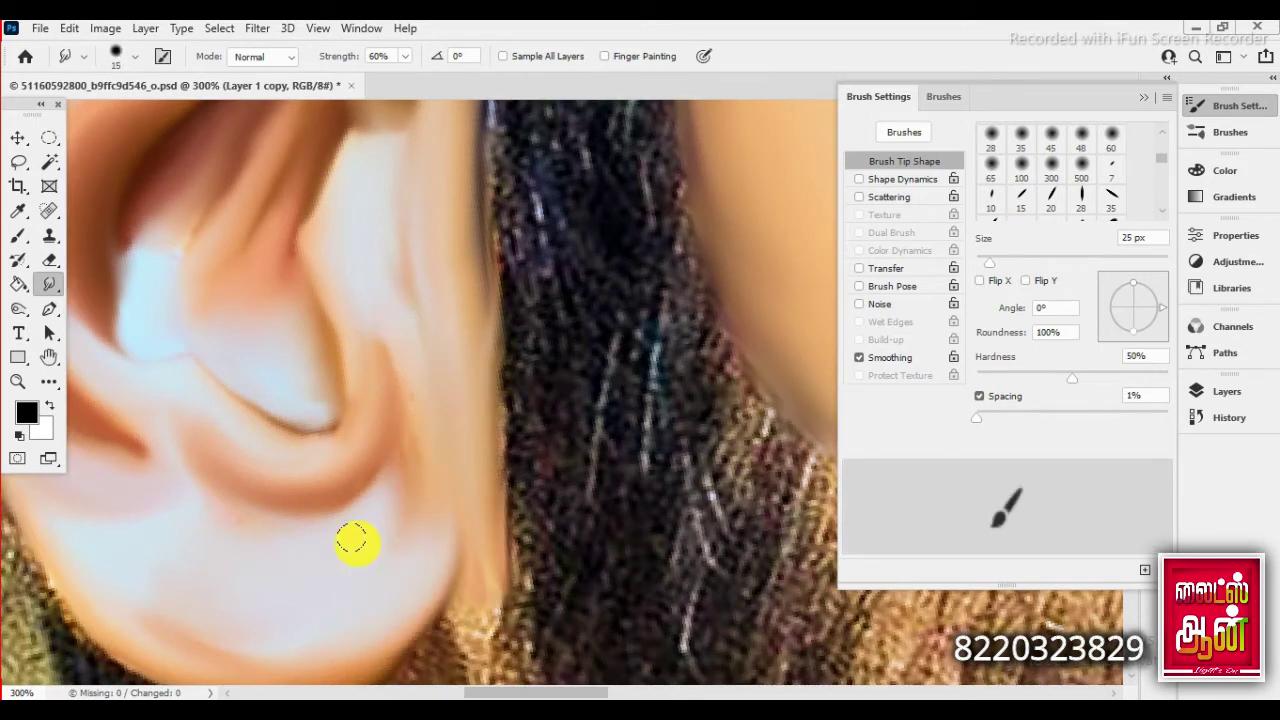
mouse_move(354, 537)
mouse_down()
mouse_move(477, 557)
mouse_move(42, 289)
mouse_up()
- Pull smudge streaks down from the ear and smooth the neck and shoulder skin
click(42, 289)
drag(420, 285, 477, 500)
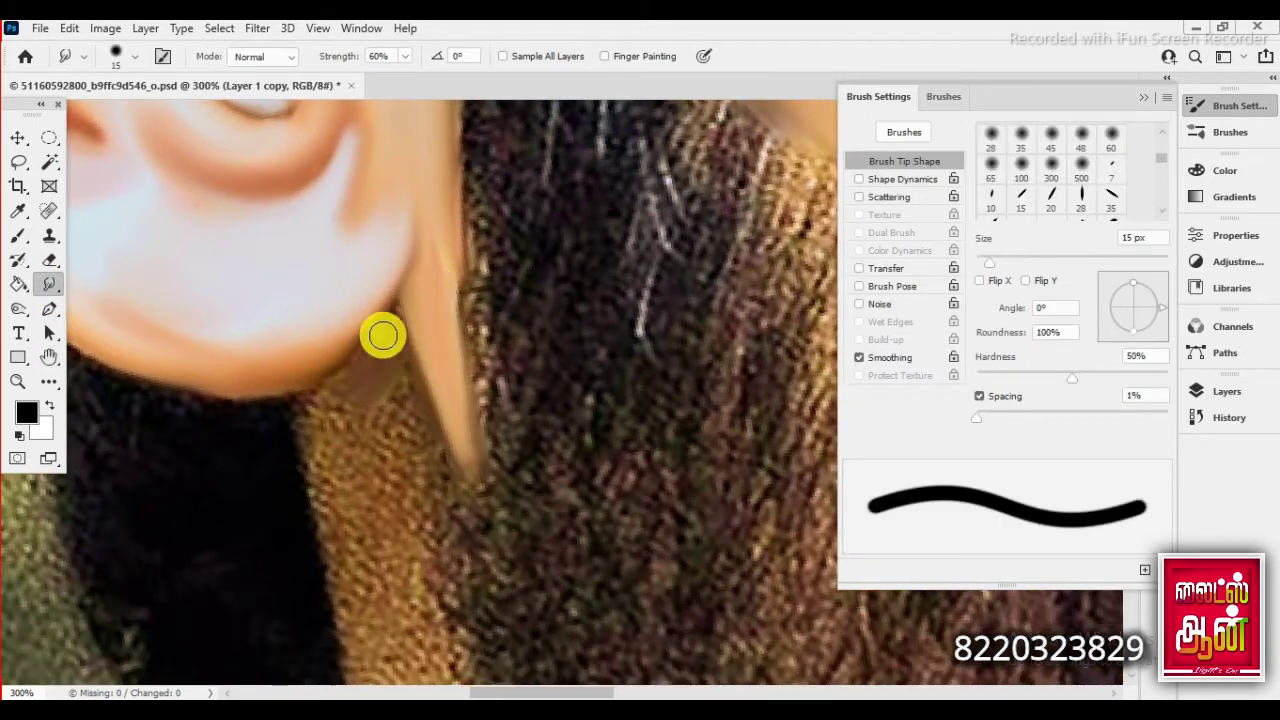
key(bracketright)
drag(330, 400, 417, 652)
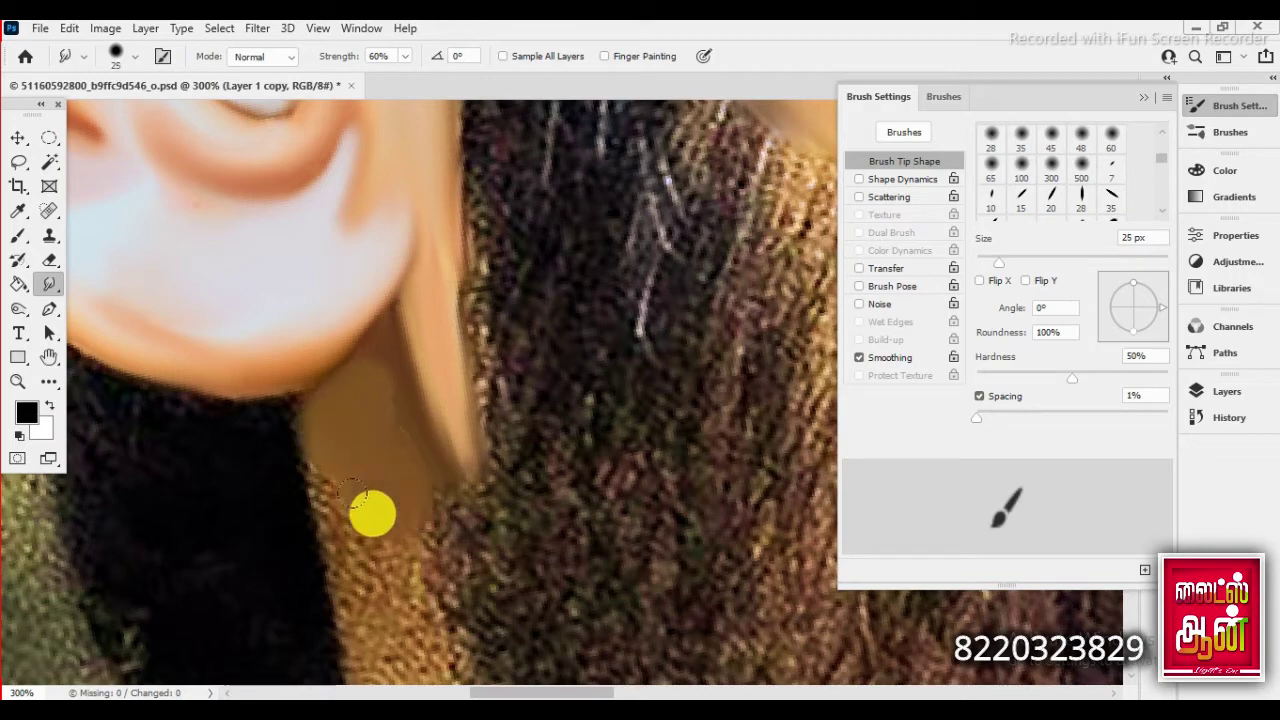
mouse_move(422, 530)
mouse_down()
mouse_move(354, 429)
mouse_move(320, 177)
mouse_move(351, 194)
mouse_move(367, 443)
mouse_move(408, 643)
mouse_up()
drag(382, 333, 437, 623)
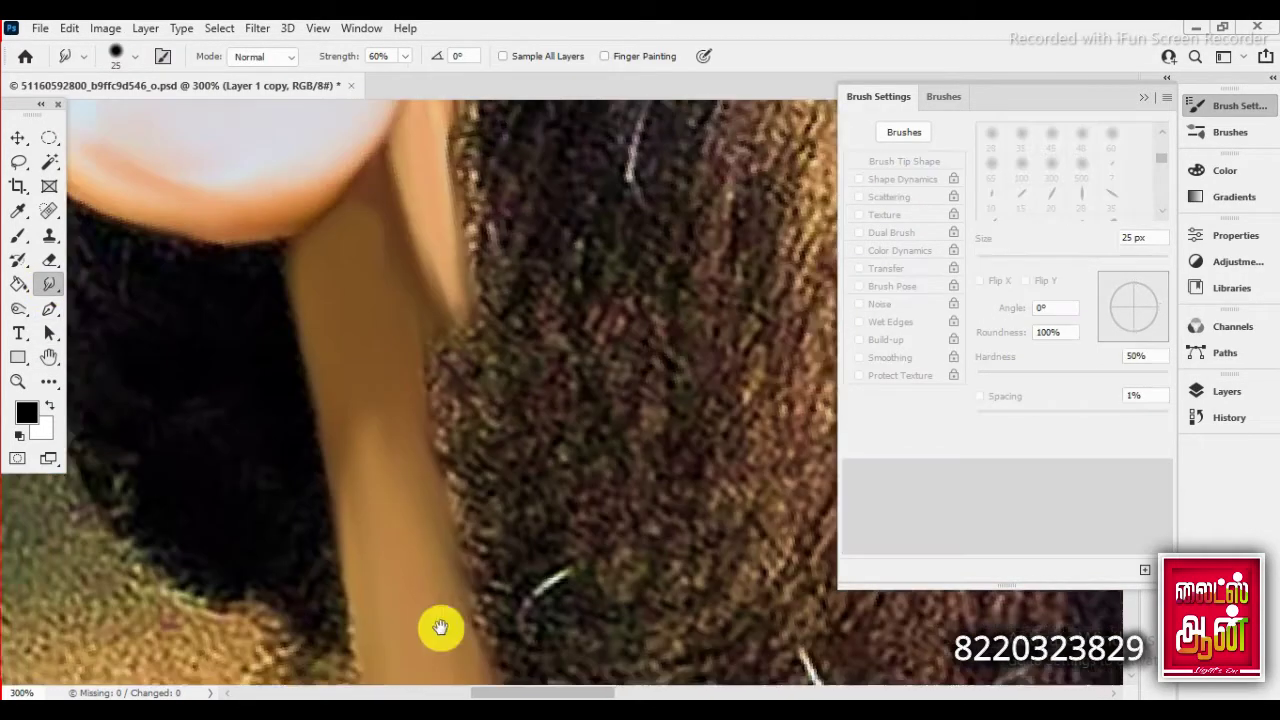
mouse_move(328, 288)
mouse_down()
mouse_move(400, 371)
mouse_move(346, 271)
mouse_move(360, 177)
mouse_up()
click(49, 284)
mouse_move(310, 270)
mouse_down()
mouse_move(329, 377)
mouse_move(586, 323)
mouse_move(341, 253)
mouse_move(640, 545)
mouse_move(583, 480)
mouse_up()
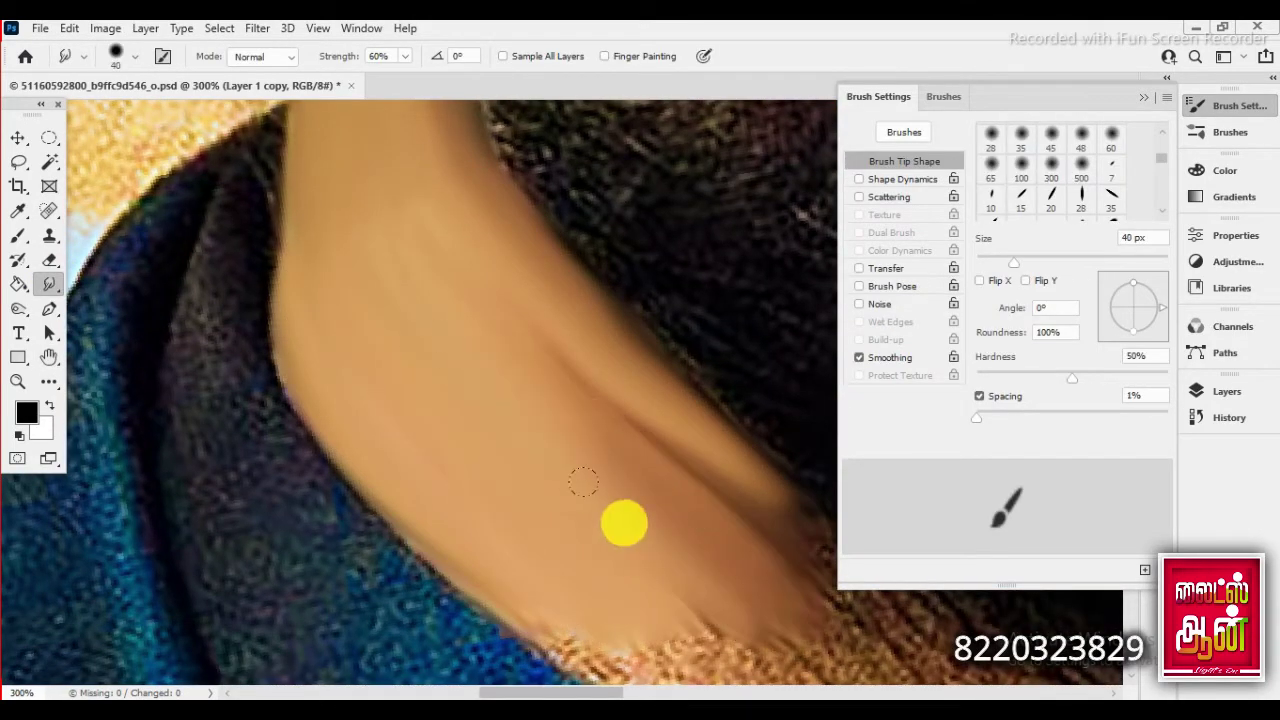
- Smooth the neck band toward the collar further with a larger smudge brush
scroll(423, 349, down, 4)
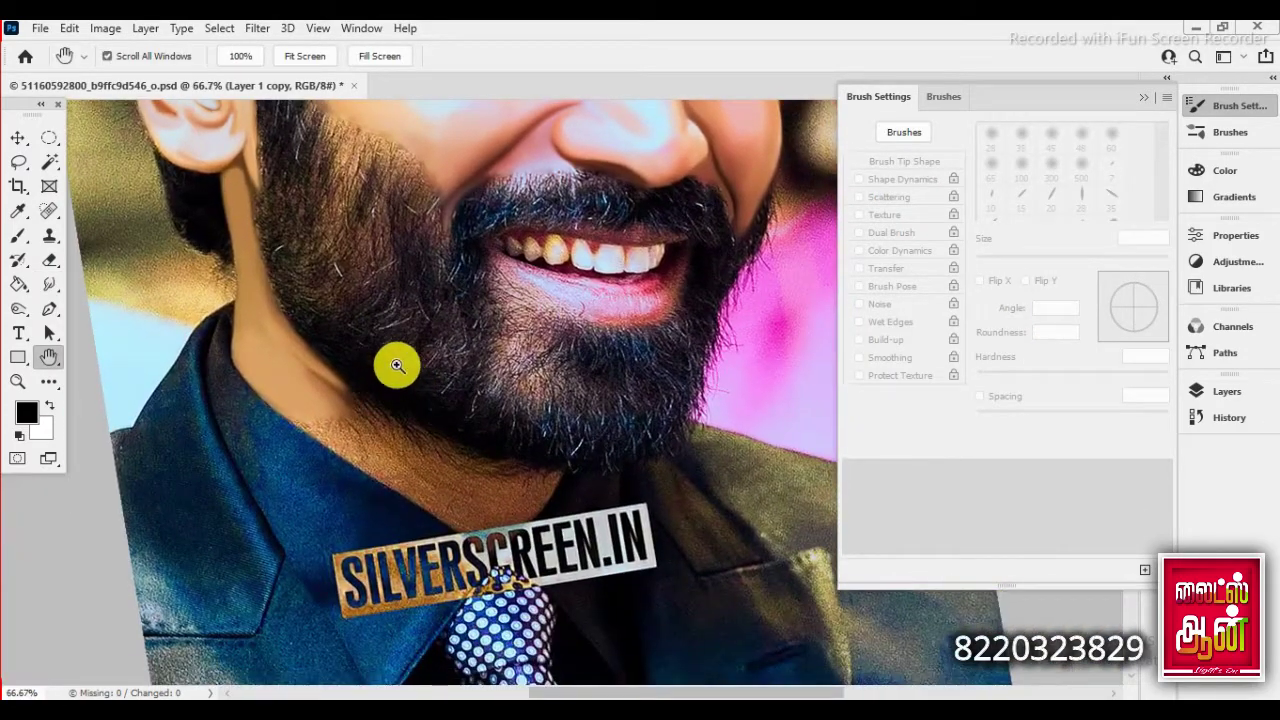
scroll(397, 366, up, 3)
mouse_move(414, 326)
mouse_down()
mouse_move(300, 266)
mouse_move(391, 340)
mouse_move(397, 182)
mouse_move(800, 371)
mouse_move(506, 323)
mouse_move(629, 409)
mouse_move(735, 383)
mouse_move(780, 420)
mouse_move(426, 274)
mouse_move(608, 289)
mouse_move(598, 262)
mouse_move(469, 442)
mouse_move(421, 402)
mouse_move(489, 396)
mouse_move(598, 262)
mouse_move(506, 282)
mouse_move(346, 266)
mouse_move(374, 249)
mouse_move(385, 278)
mouse_up()
key(bracketright)
key(bracketright)
key(bracketright)
key(bracketright)
scroll(440, 294, down, 2)
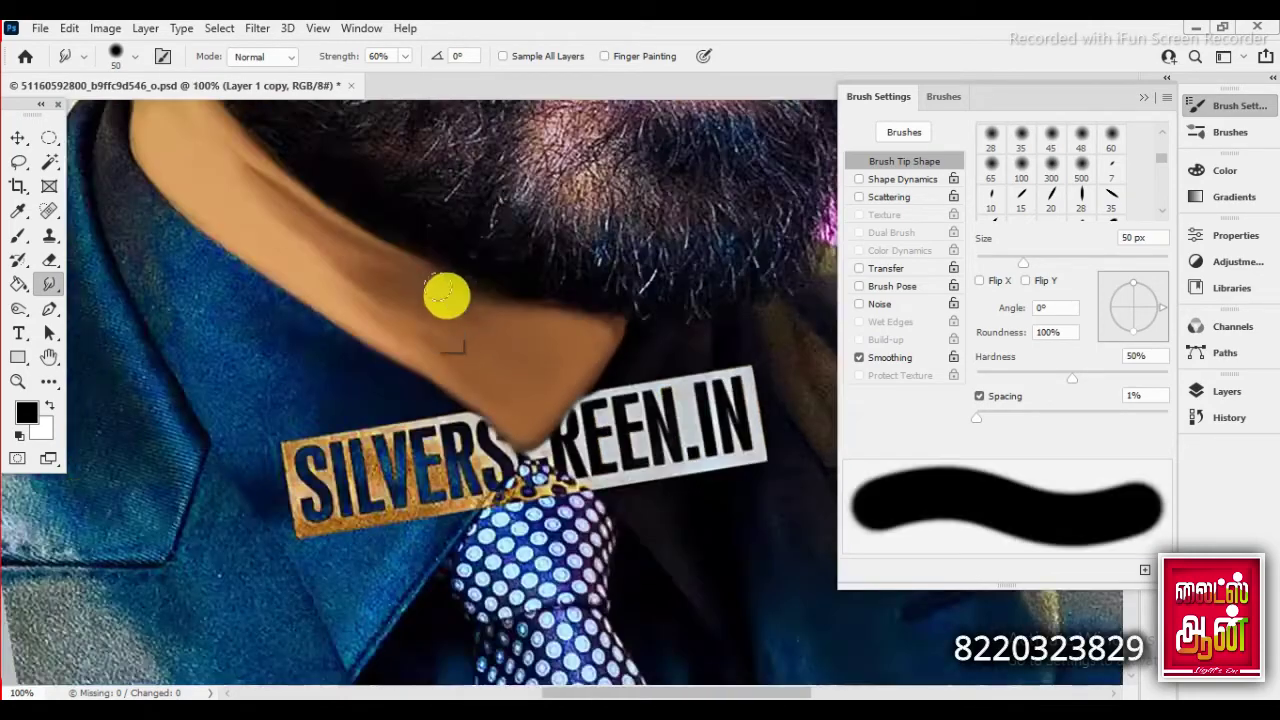
scroll(430, 300, down, 2)
scroll(480, 429, up, 2)
scroll(451, 349, up, 1)
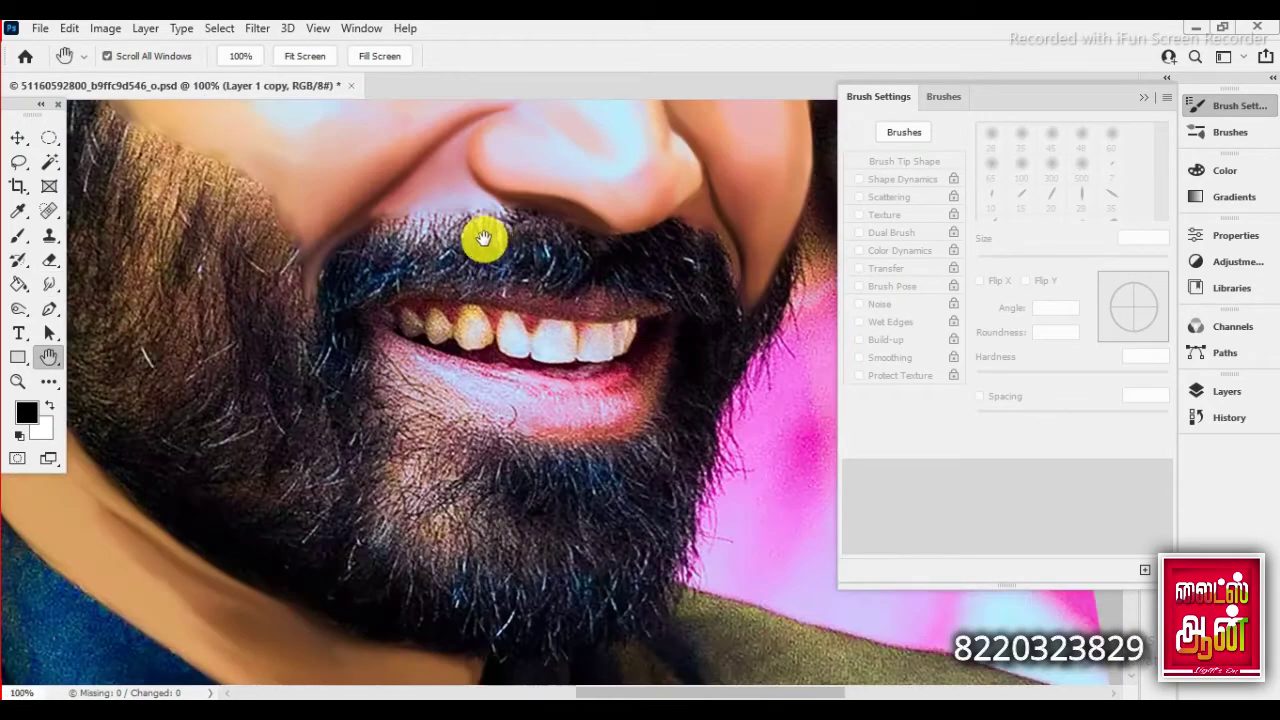
- Duplicate the painting layer with Ctrl+J and zoom in on the mouth
key(ctrl+j)
scroll(480, 240, up, 1)
scroll(451, 331, up, 1)
scroll(503, 187, up, 1)
- Smudge pink streaks along the grainy lower lip
scroll(449, 323, up, 2)
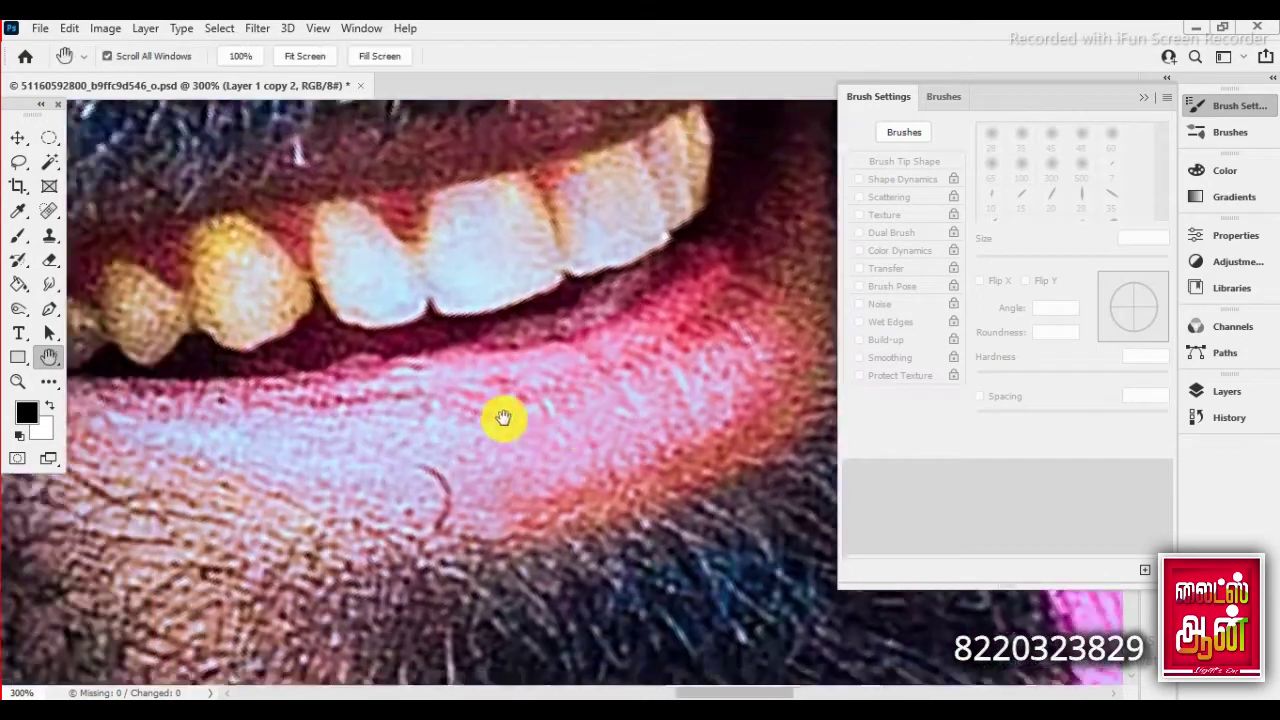
scroll(503, 420, right, 2)
scroll(514, 374, up, 1)
click(49, 284)
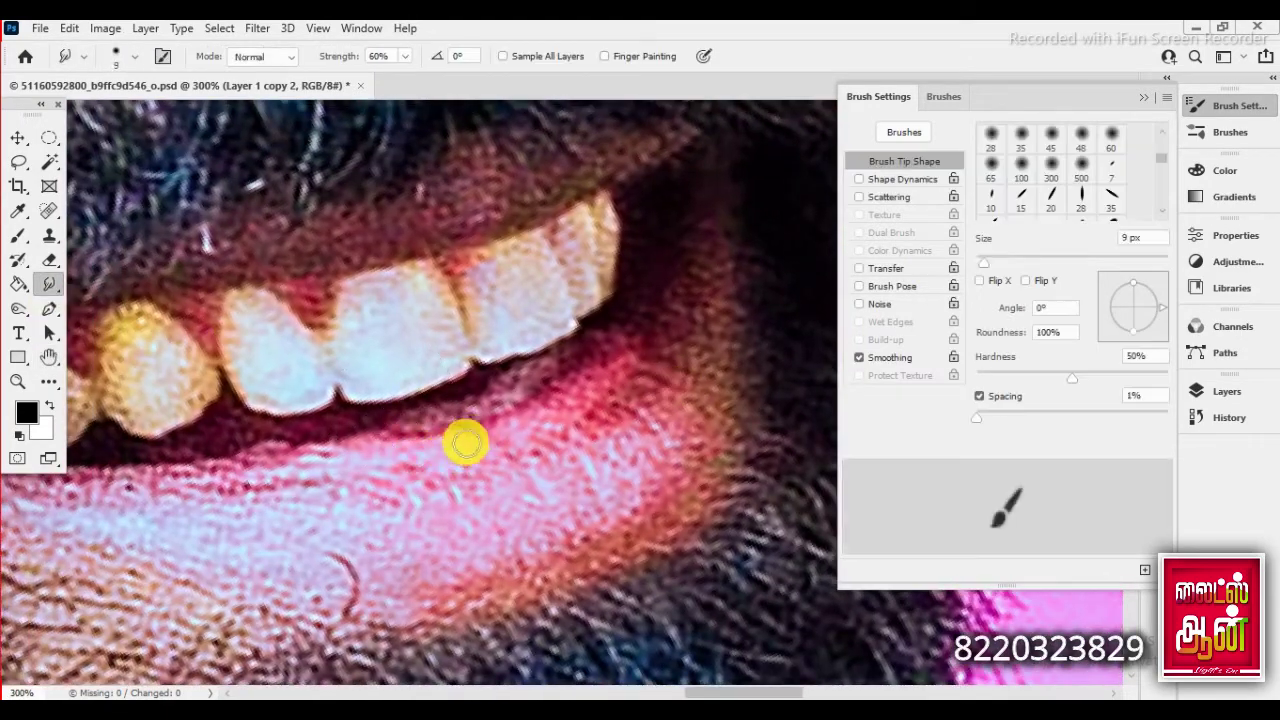
drag(466, 443, 270, 478)
mouse_move(503, 428)
mouse_down()
mouse_move(640, 343)
mouse_move(722, 205)
mouse_up()
key([)
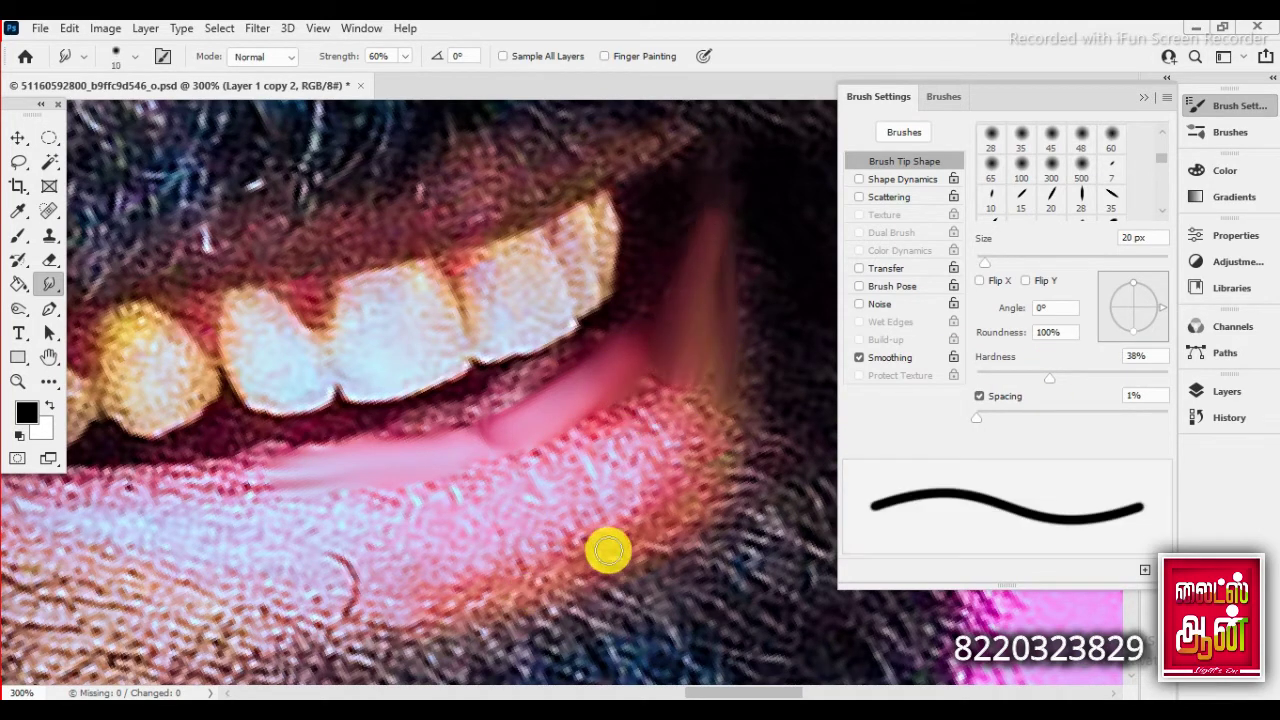
- Soften the lower lip's edges, including the dark band on its right side
mouse_move(606, 549)
mouse_down()
mouse_move(714, 409)
mouse_move(616, 517)
mouse_up()
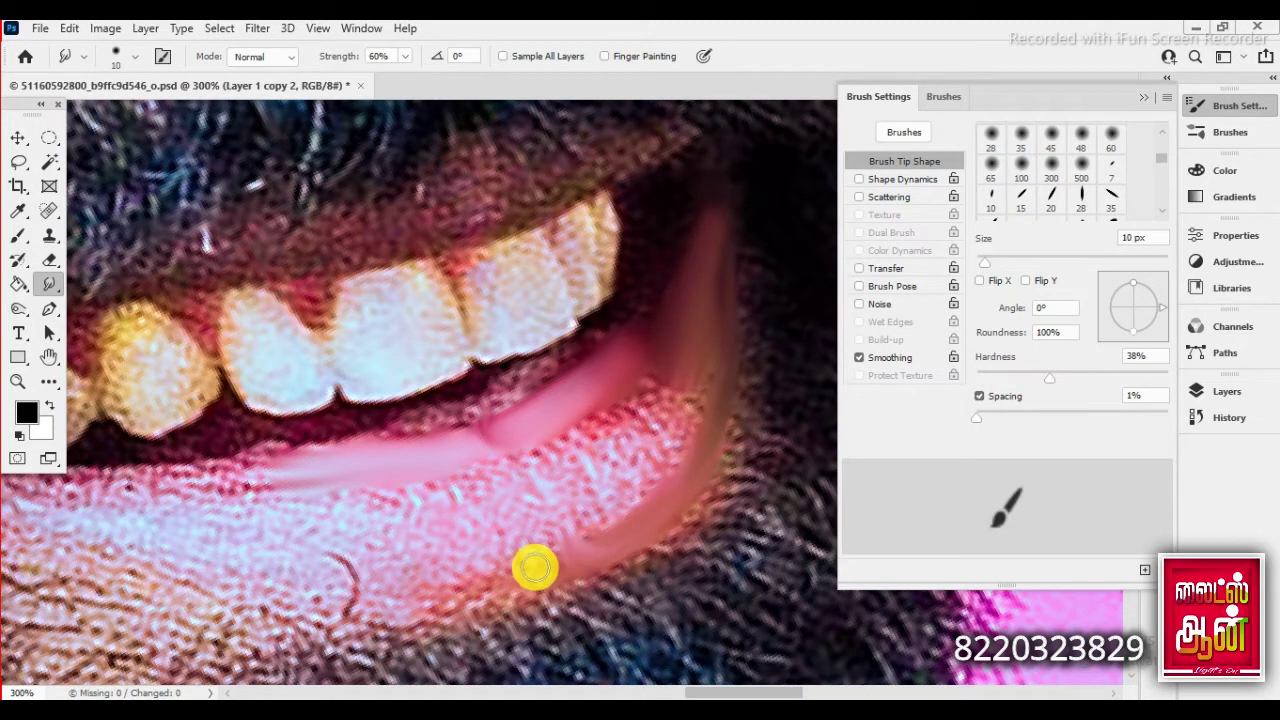
key(])
drag(535, 567, 370, 562)
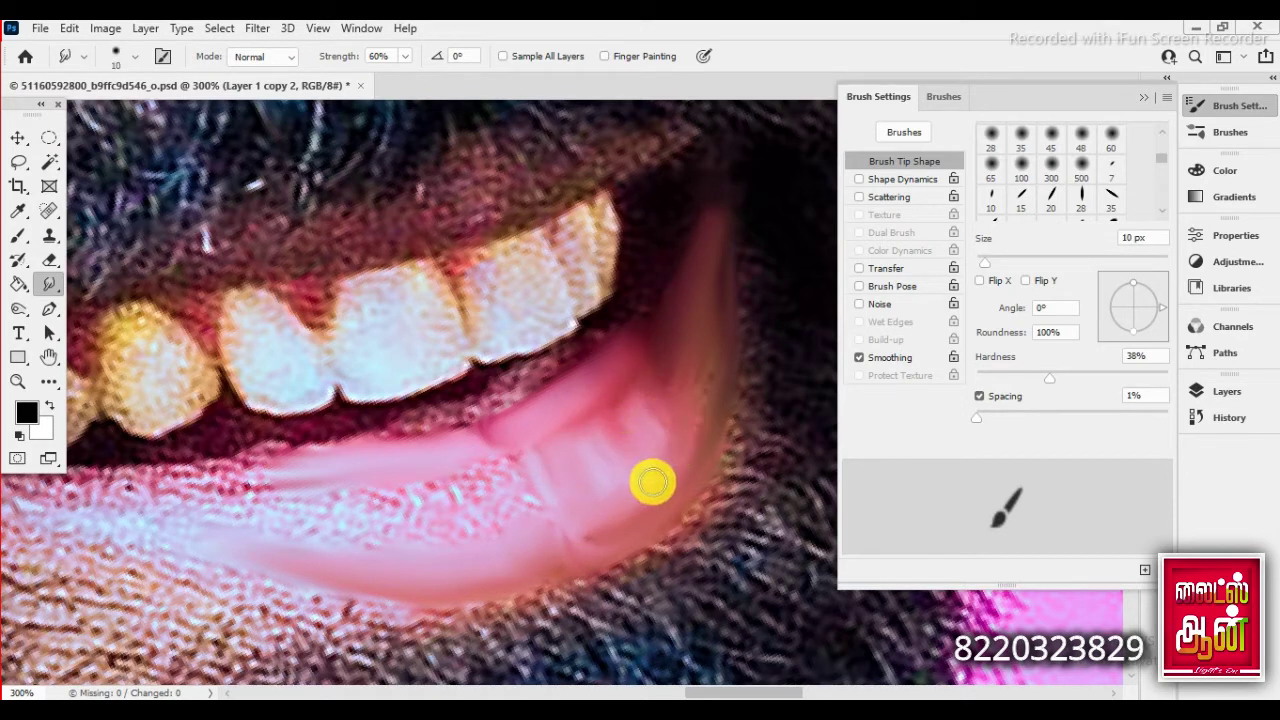
drag(652, 483, 668, 402)
drag(729, 257, 700, 305)
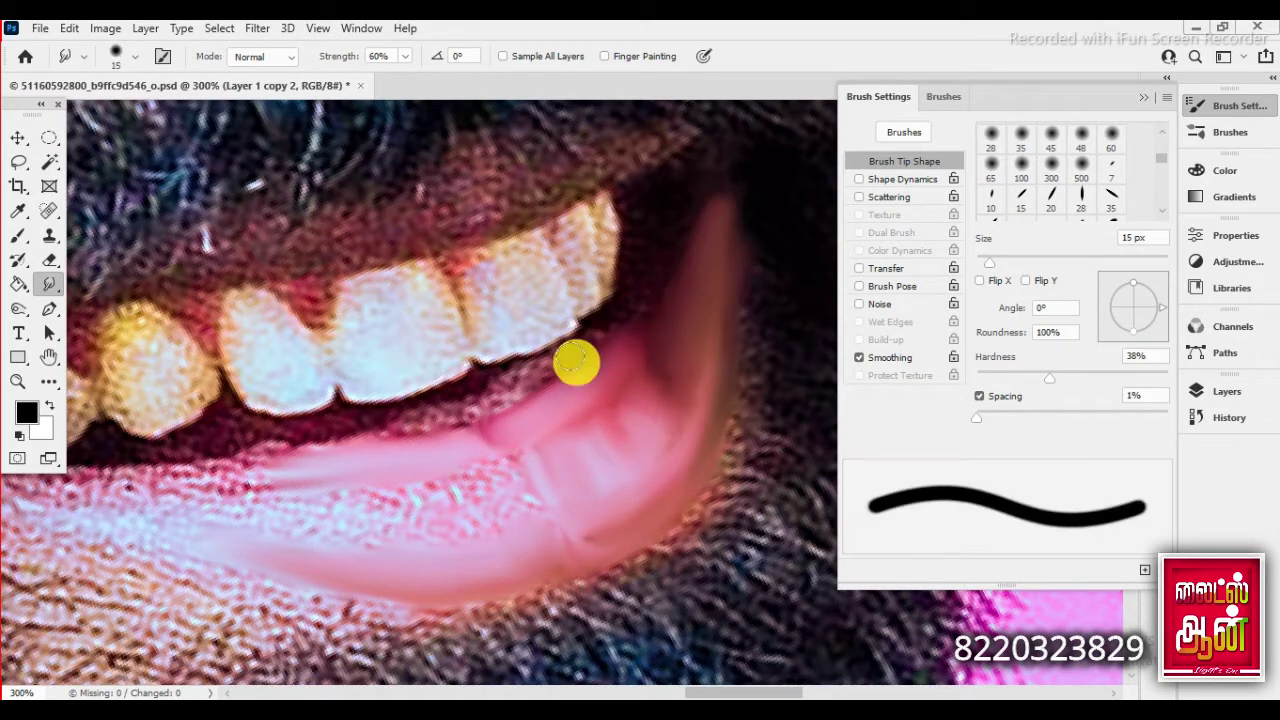
drag(548, 454, 456, 500)
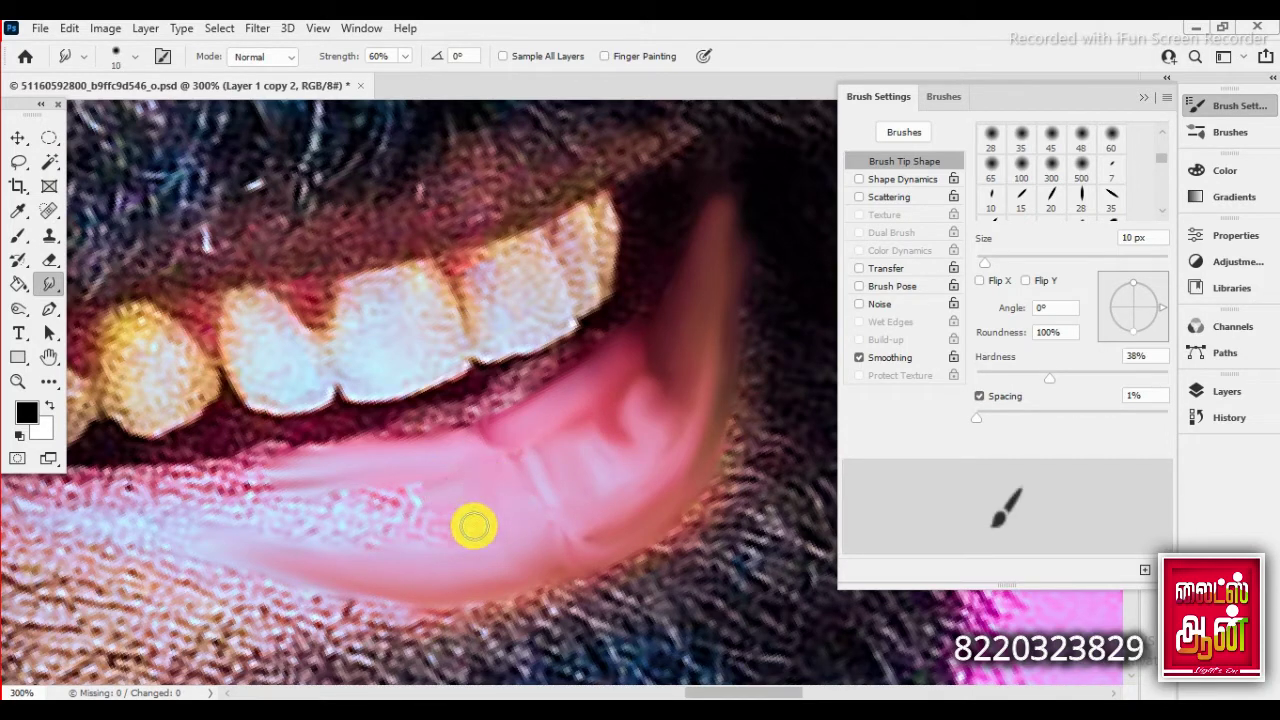
key(bracketleft)
key(bracketleft)
key(bracketleft)
drag(546, 538, 520, 550)
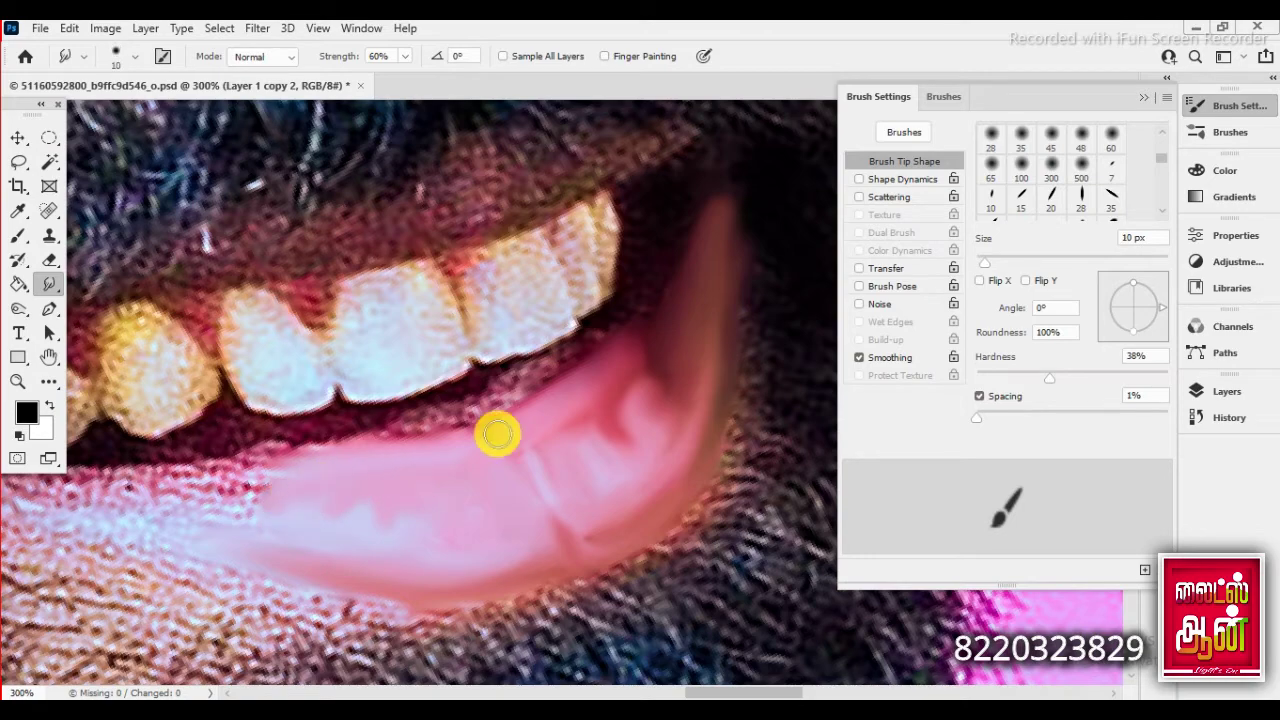
- Rotate the view to follow the lip curve and smooth the lower lip edge
key(r)
mouse_move(391, 451)
mouse_down()
mouse_move(417, 429)
mouse_move(436, 373)
mouse_up()
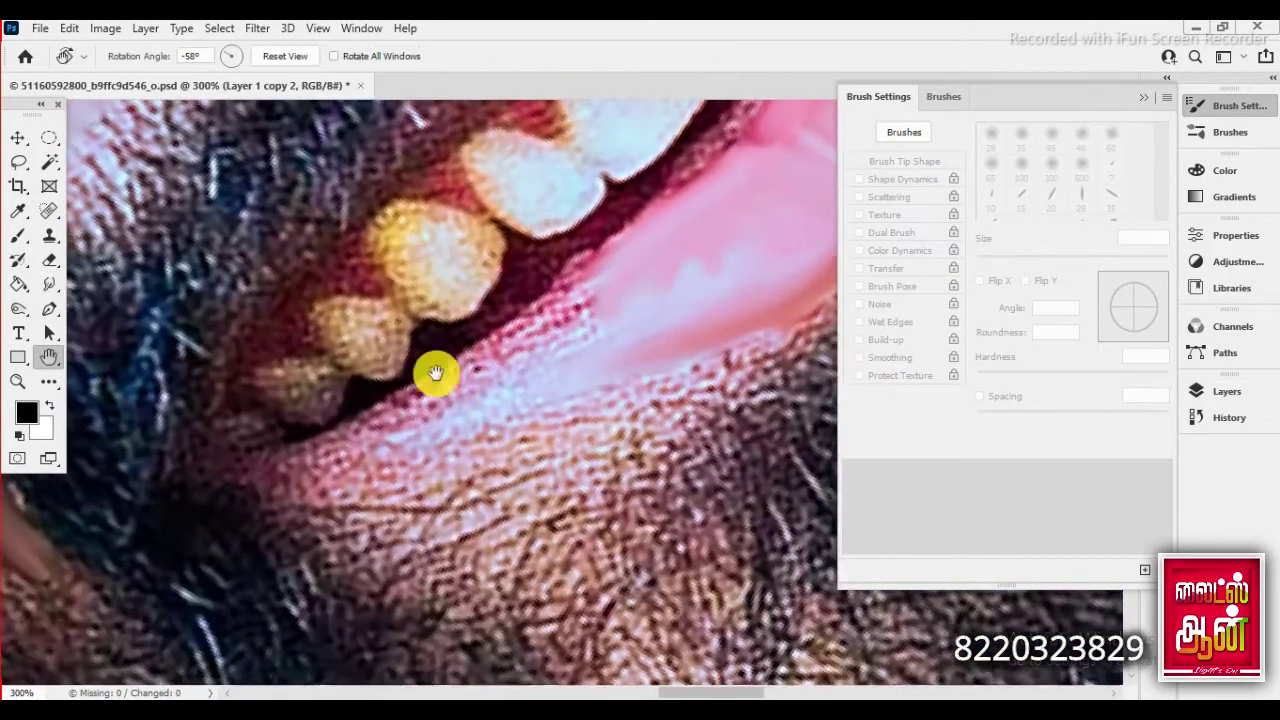
mouse_move(250, 475)
mouse_down()
mouse_move(507, 340)
mouse_move(583, 328)
mouse_up()
mouse_move(394, 431)
mouse_down()
mouse_move(594, 376)
mouse_move(380, 354)
mouse_move(210, 410)
mouse_up()
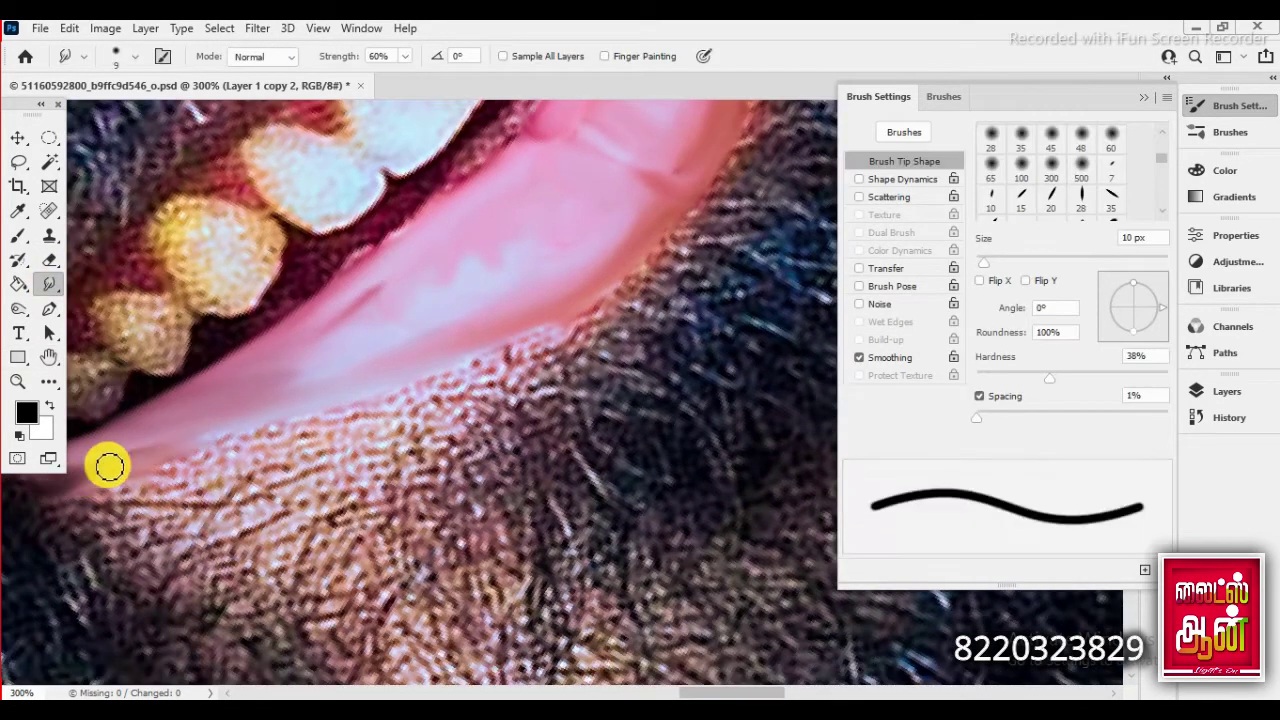
drag(286, 443, 580, 300)
key(bracketright)
key(bracketright)
mouse_move(474, 391)
mouse_down()
mouse_move(391, 491)
mouse_move(115, 490)
mouse_move(273, 541)
mouse_move(310, 521)
mouse_move(93, 493)
mouse_move(217, 424)
mouse_up()
key(bracketleft)
- Reset the view rotation and keep smoothing the lower lip edge with a smaller brush
key(ctrl+minus)
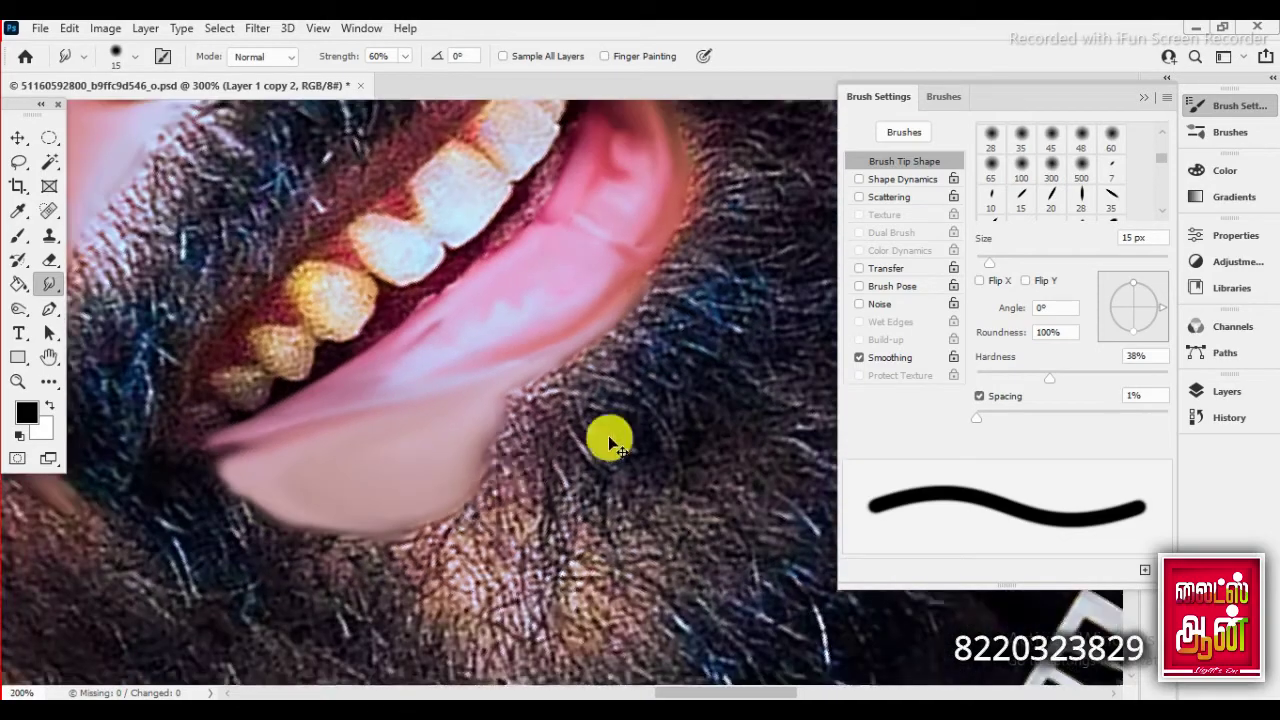
key(ctrl+minus)
key(r)
drag(500, 514, 425, 444)
key(Escape)
key(ctrl+plus)
key(ctrl+plus)
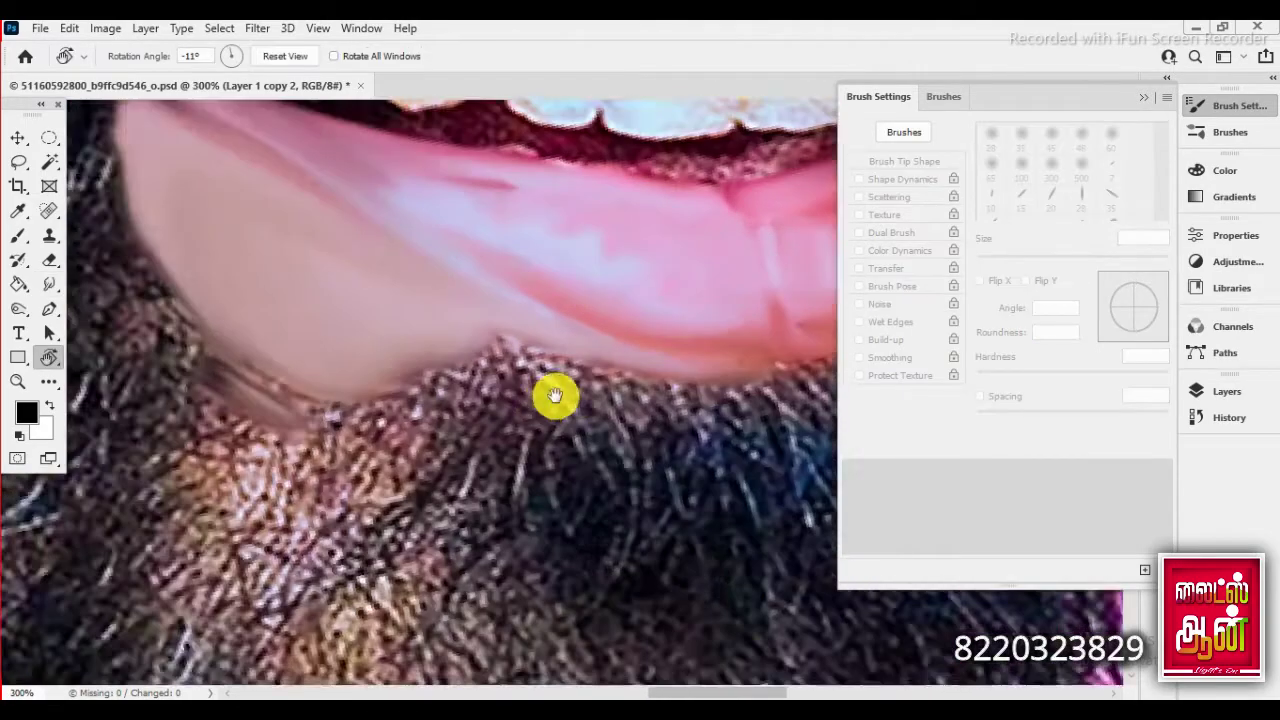
click(49, 284)
drag(493, 350, 500, 260)
key(bracketleft)
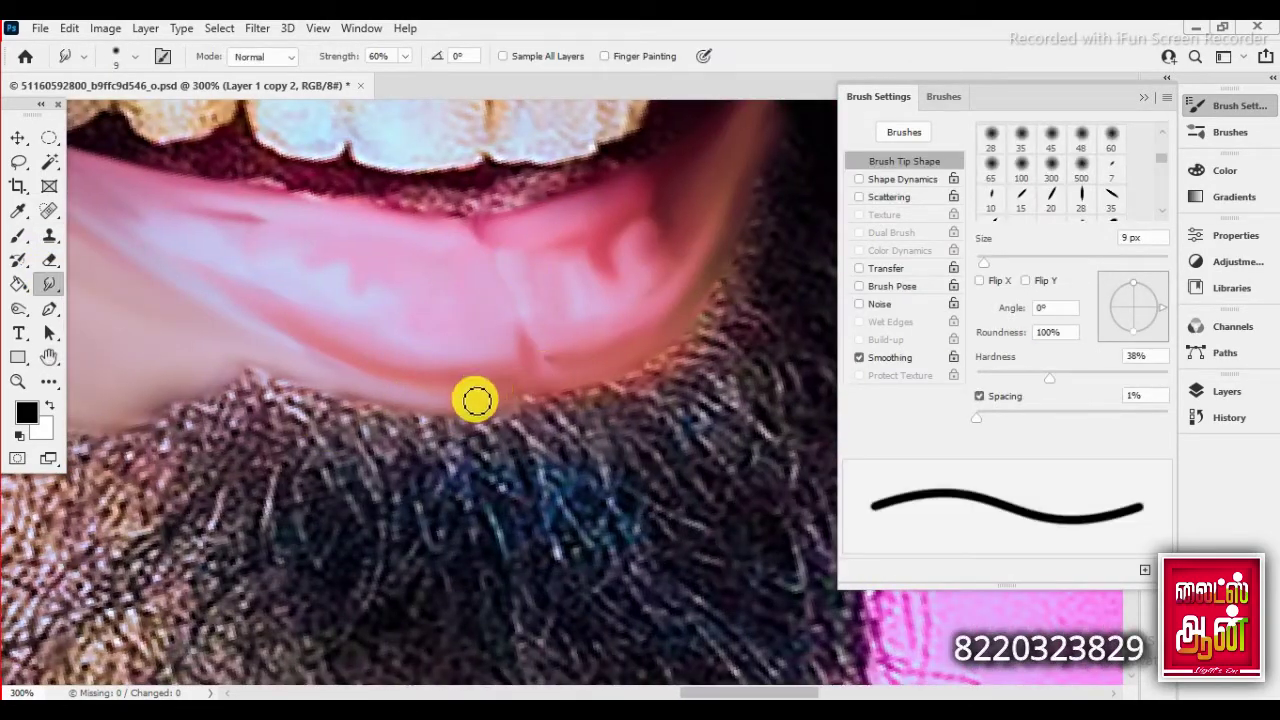
mouse_move(474, 397)
mouse_down()
mouse_move(649, 351)
mouse_move(712, 240)
mouse_up()
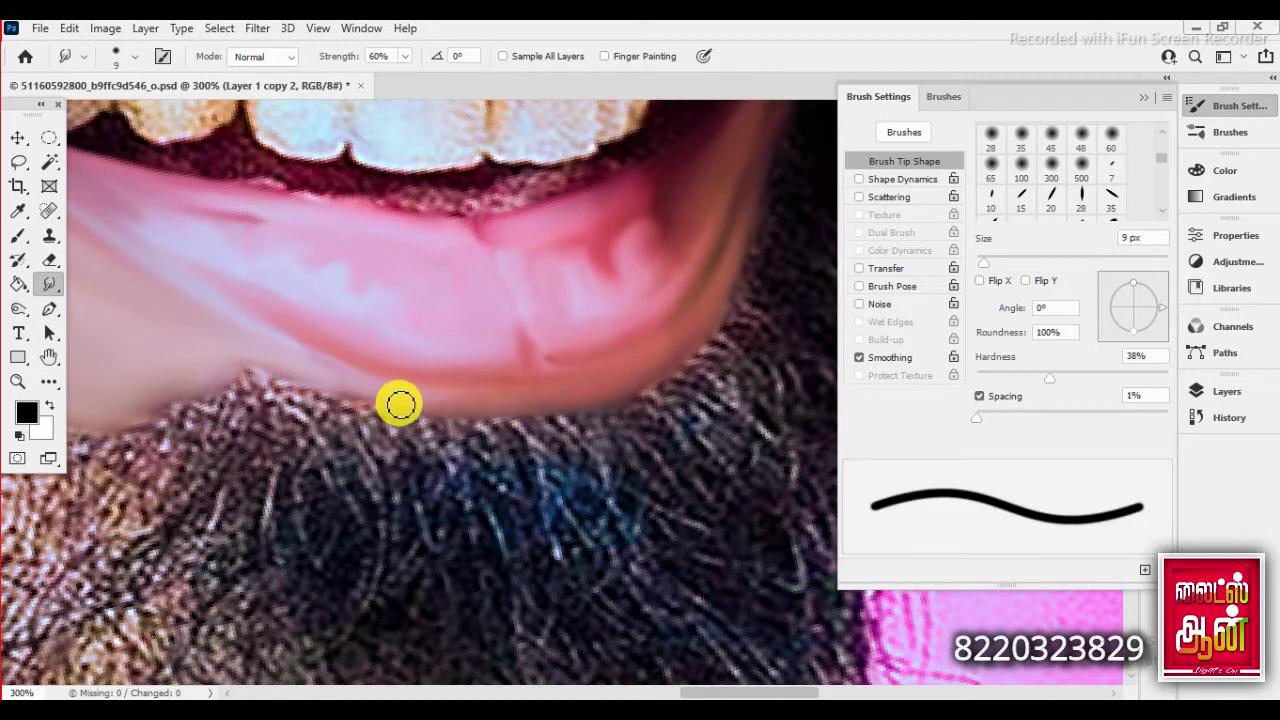
- Smooth and reshape the lower lip's right edge
mouse_move(681, 189)
mouse_down()
mouse_move(741, 279)
mouse_move(526, 334)
mouse_up()
click(49, 284)
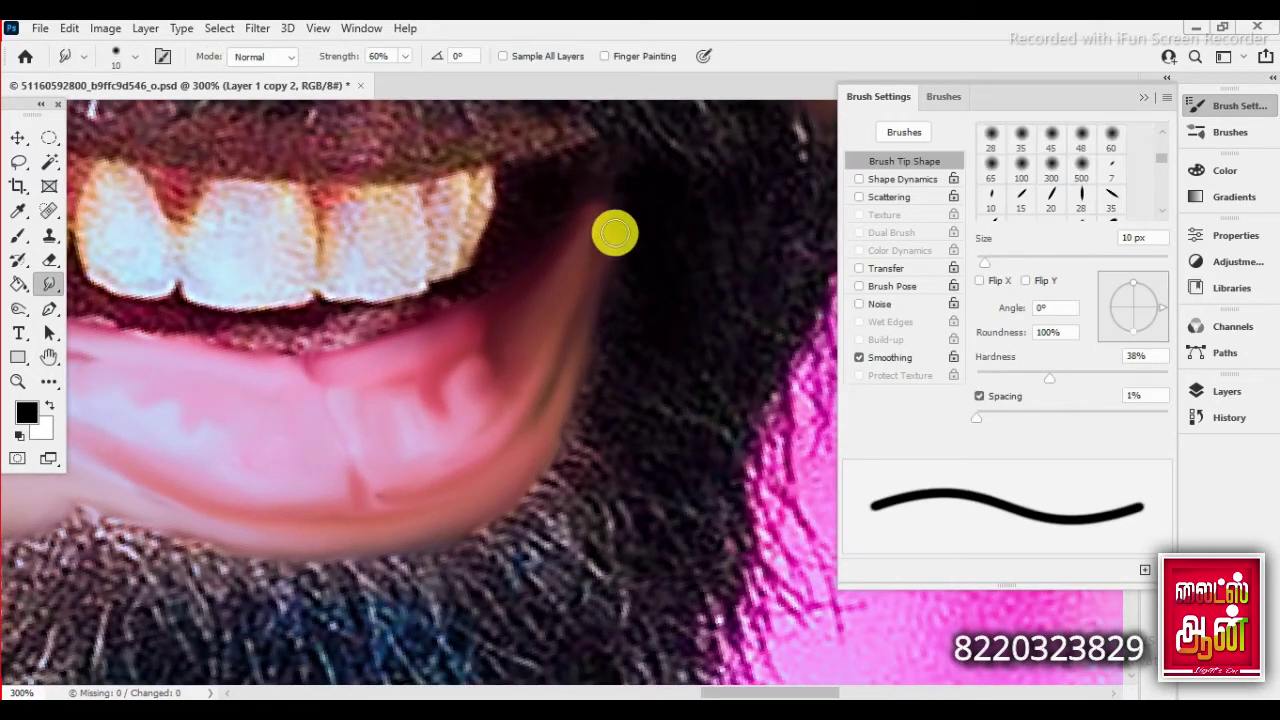
drag(380, 493, 565, 347)
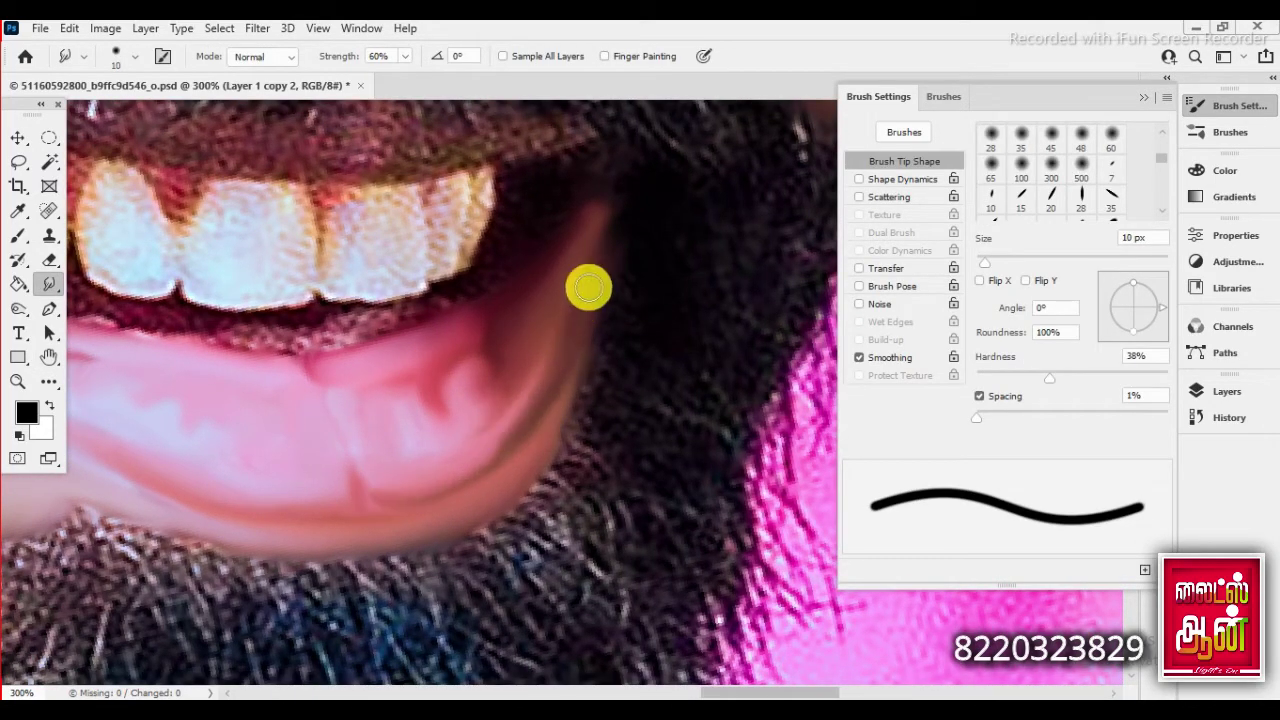
drag(588, 288, 536, 384)
- Reframe the mouth and smooth the upper lip edge
key(ctrl+0)
key(ctrl+plus)
key(ctrl+plus)
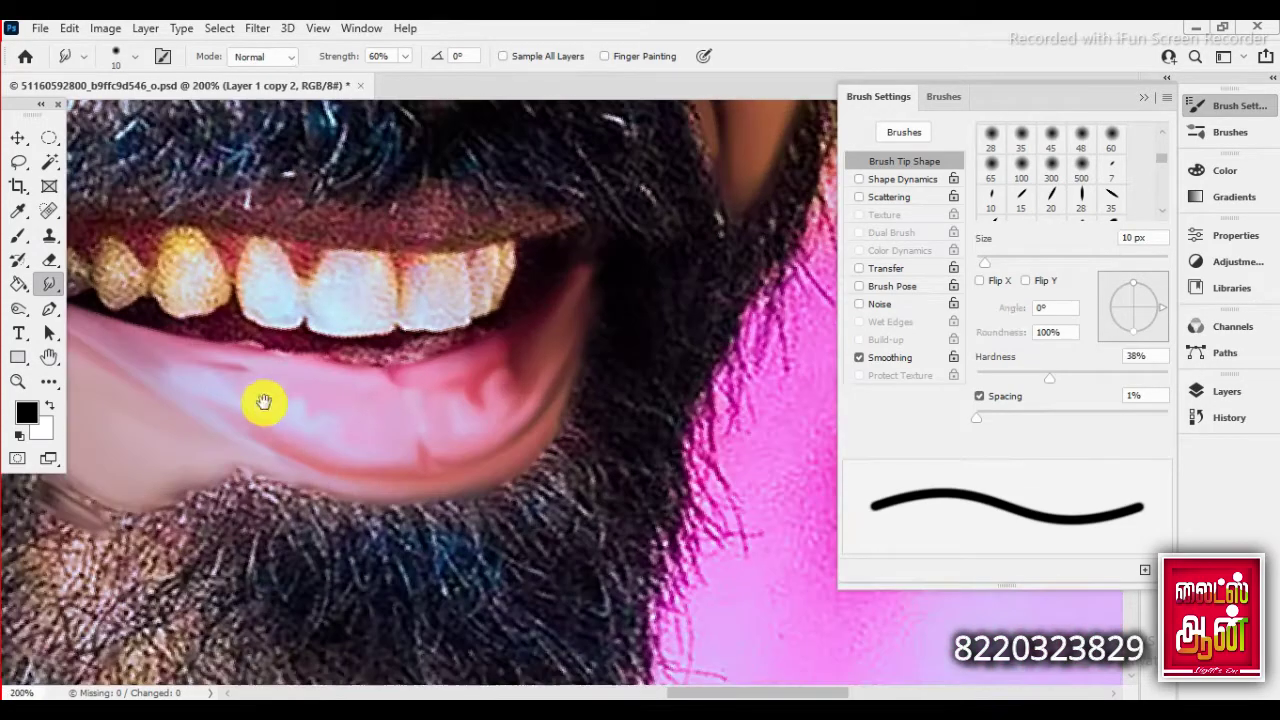
mouse_move(280, 337)
mouse_down()
mouse_move(272, 326)
mouse_move(262, 356)
mouse_up()
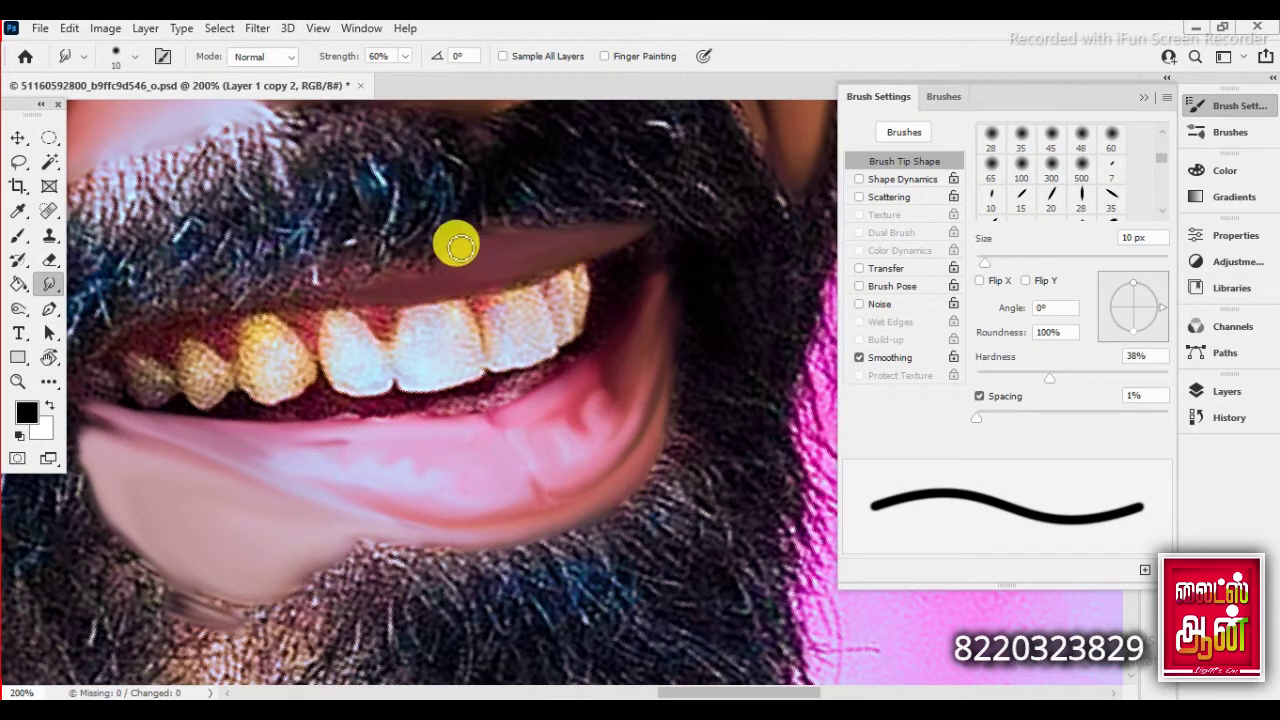
drag(394, 293, 385, 275)
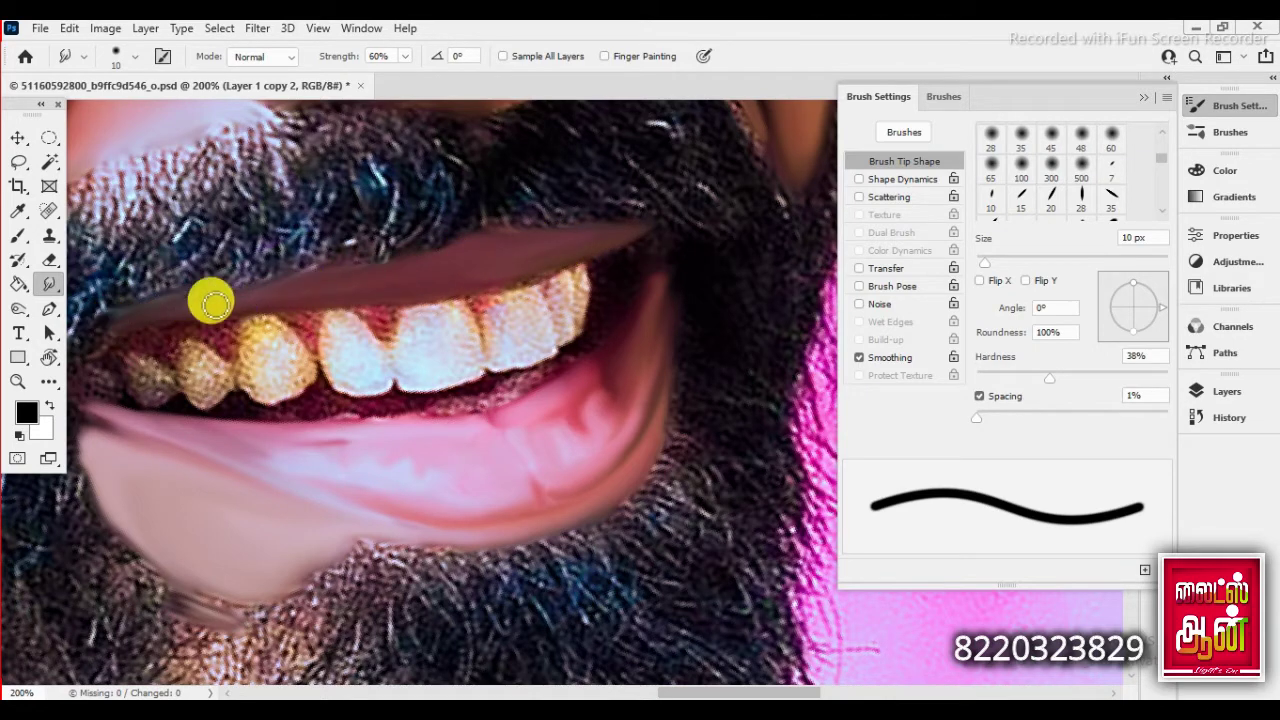
key(bracketright)
- Smooth and whiten the front tooth and the gaps between the teeth
key(ctrl+plus)
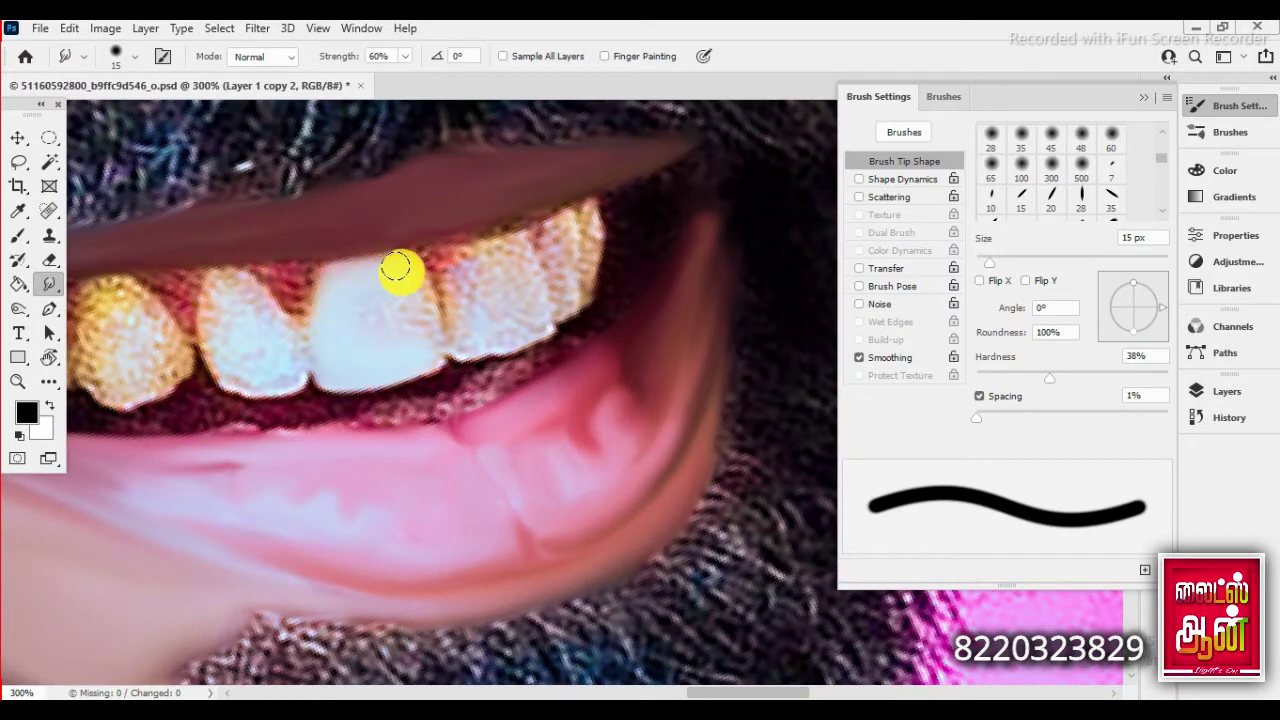
key(bracketleft)
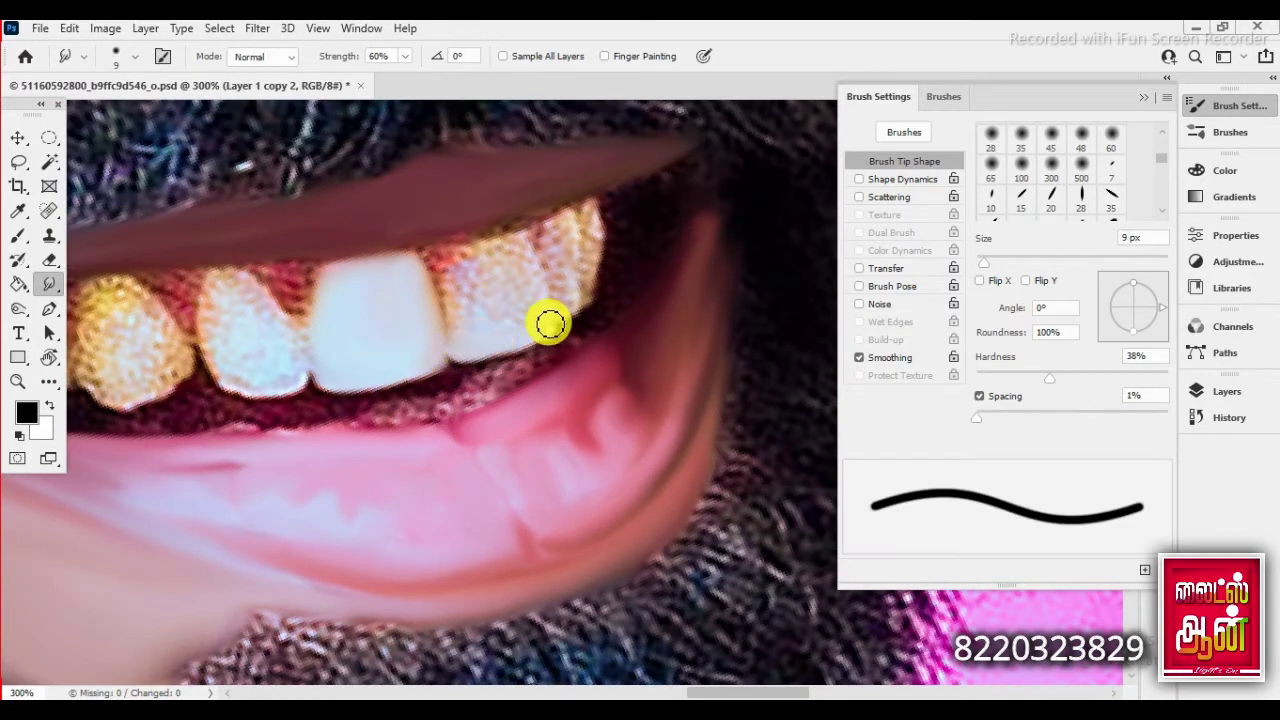
drag(507, 258, 499, 315)
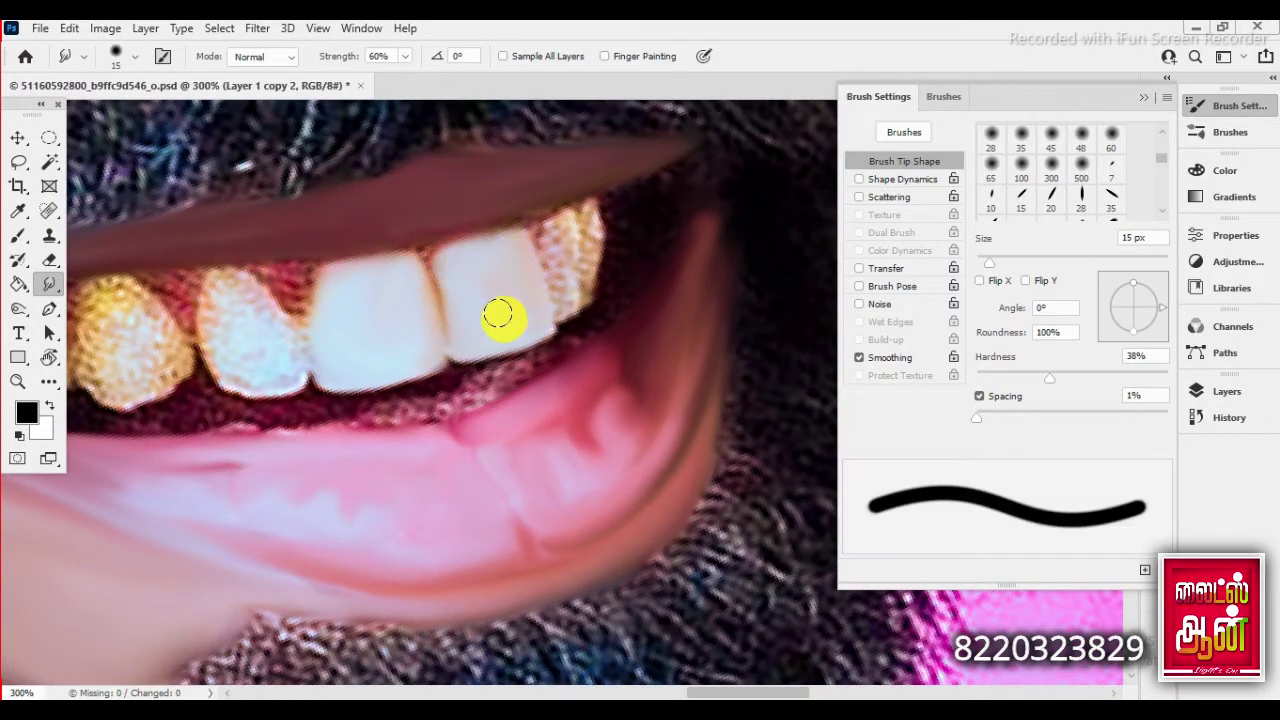
drag(424, 263, 461, 296)
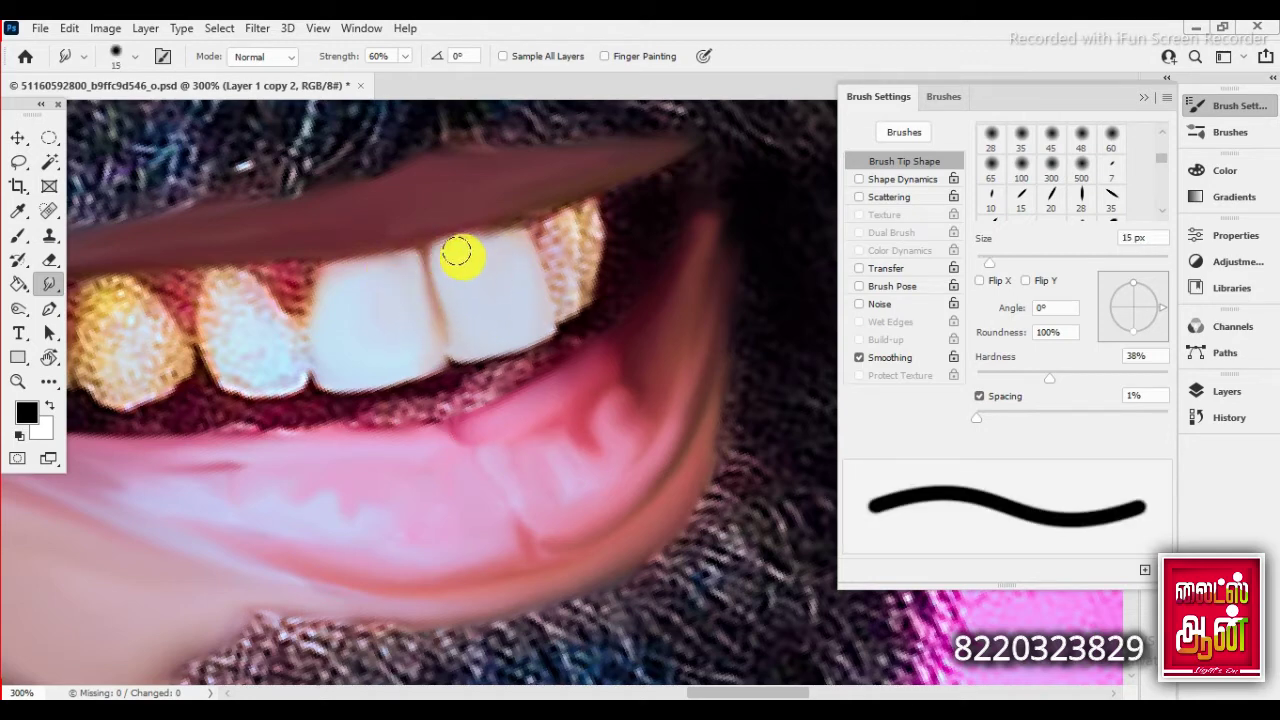
key(bracketleft)
key(bracketleft)
key(bracketleft)
key(bracketleft)
mouse_move(287, 281)
mouse_down()
mouse_move(229, 266)
mouse_move(329, 277)
mouse_move(149, 277)
mouse_move(194, 311)
mouse_up()
- Shrink the brush and smooth the corner tooth at the right side of the mouth
key(bracketright)
key(bracketright)
key(bracketright)
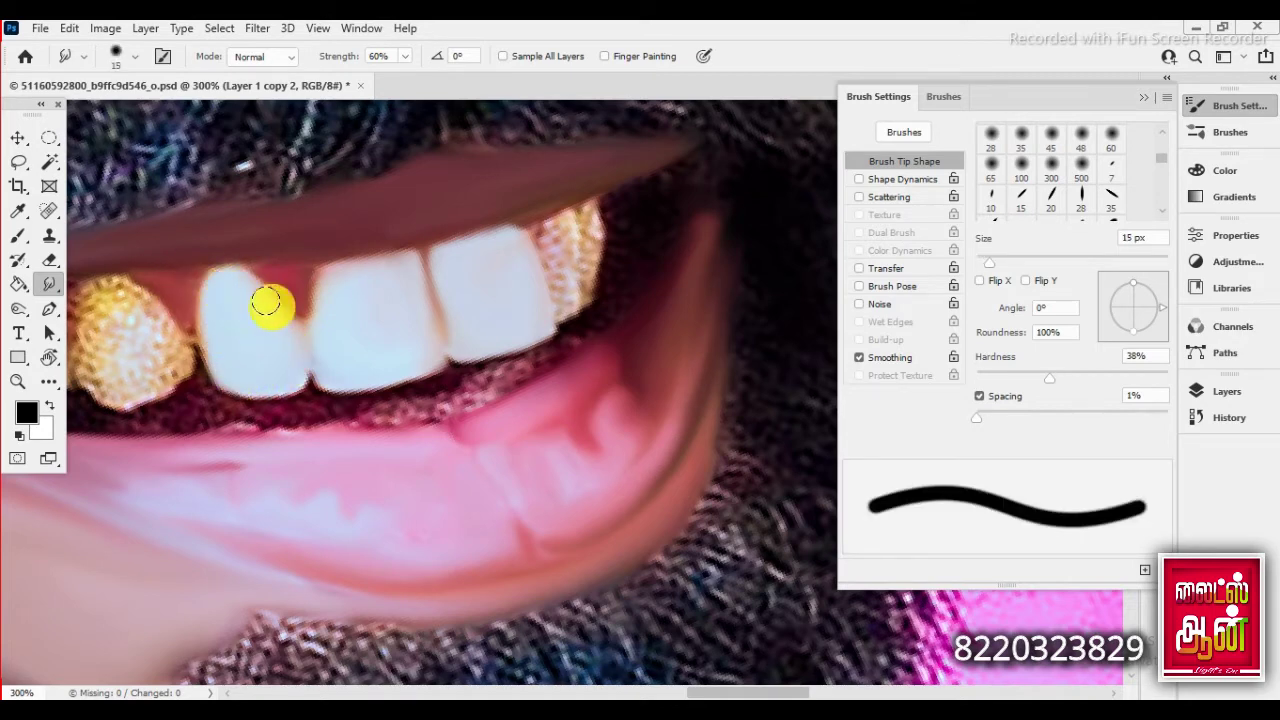
key(bracketleft)
scroll(300, 320, left, 5)
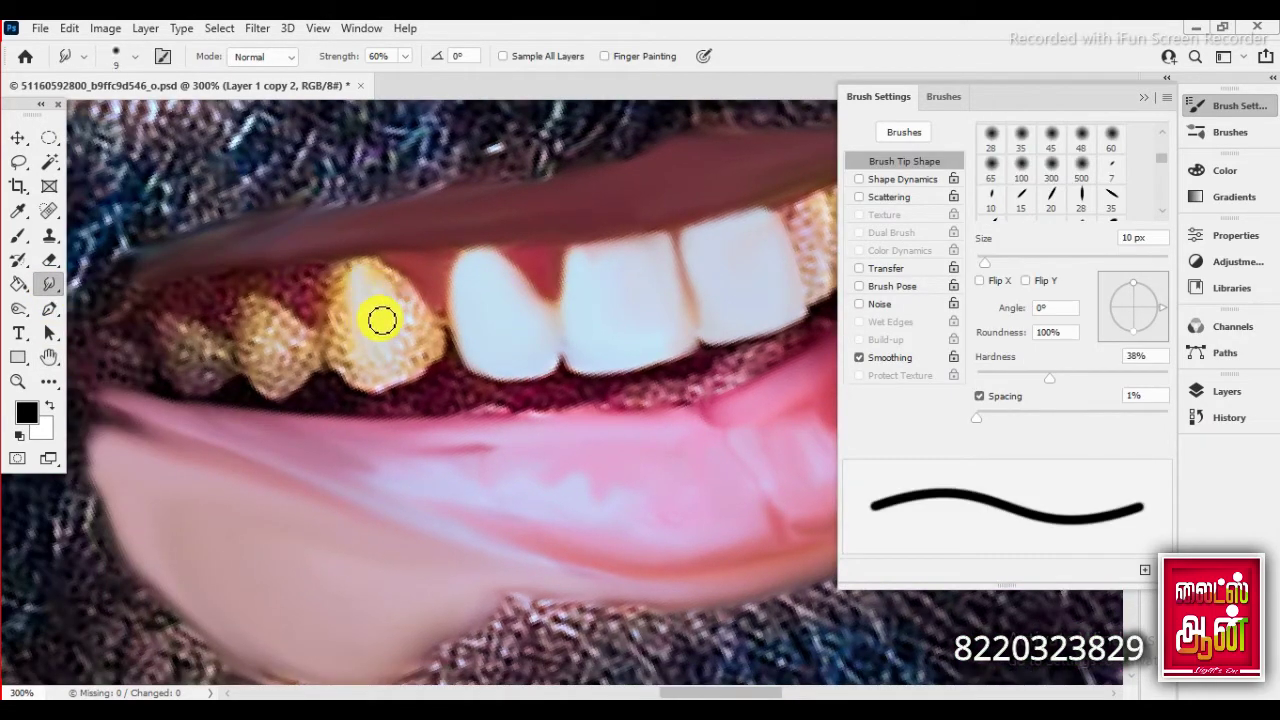
key(bracketright)
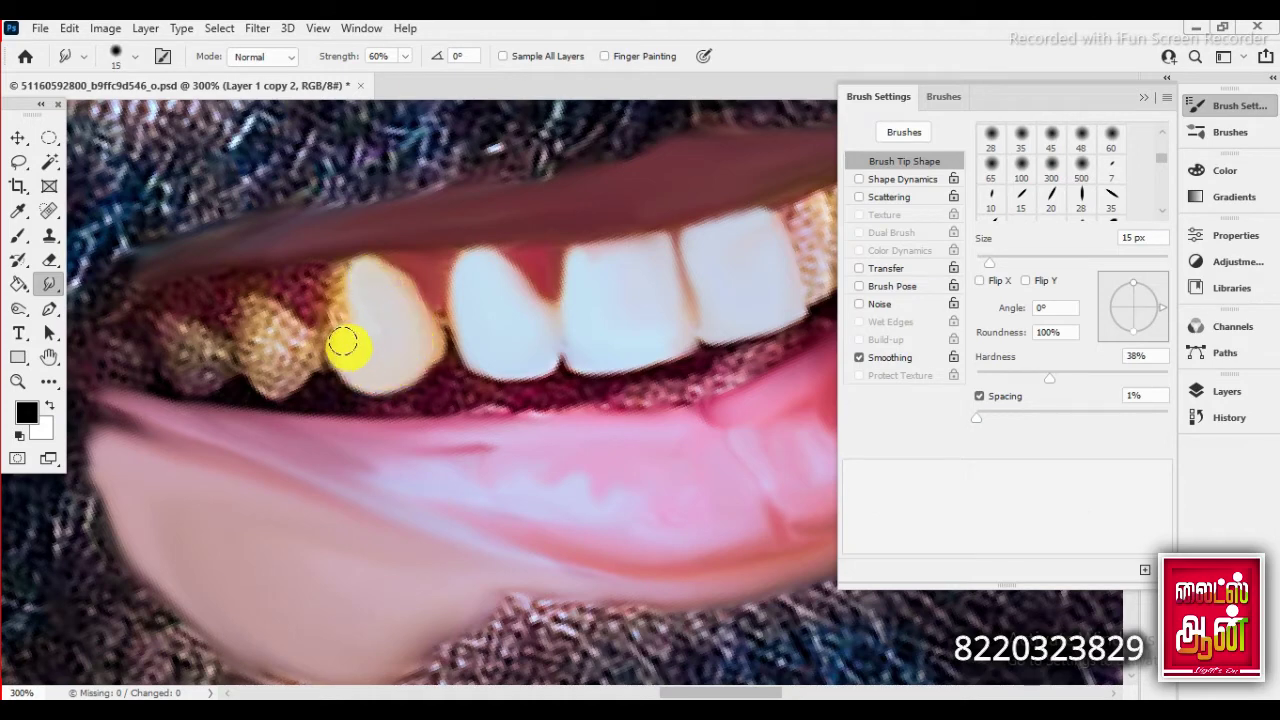
key(bracketleft)
key(bracketleft)
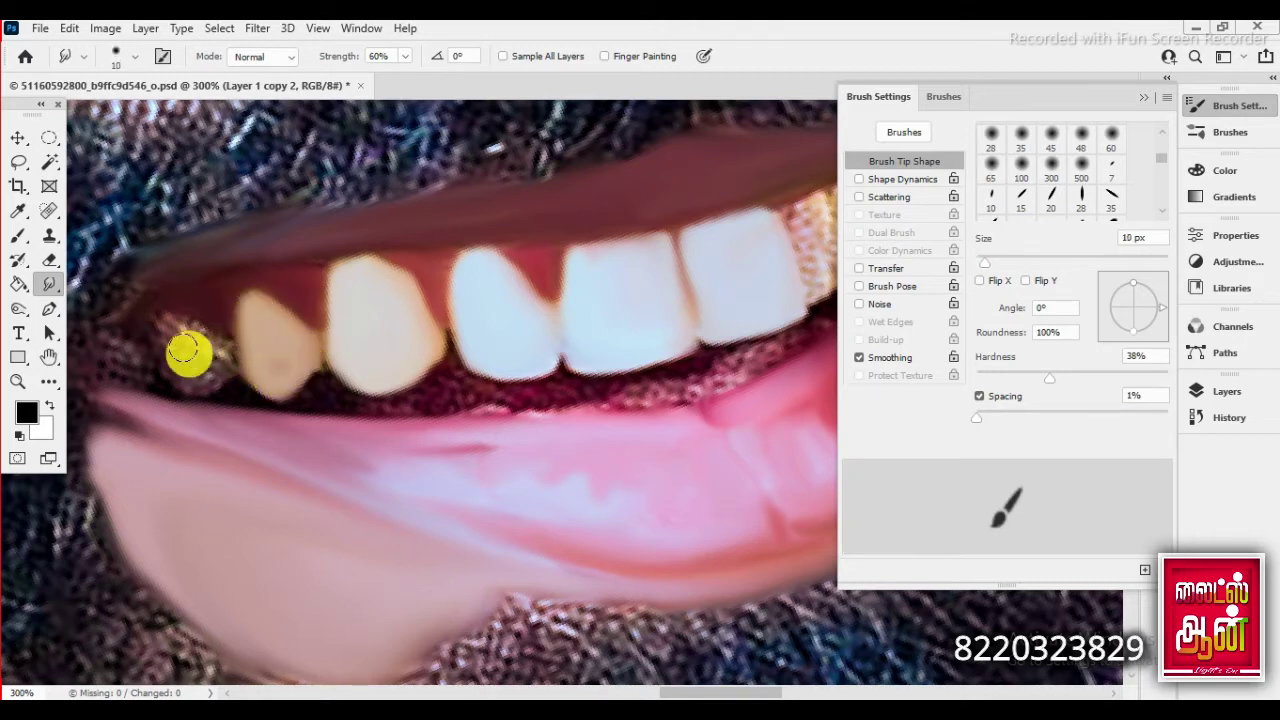
key(bracketleft)
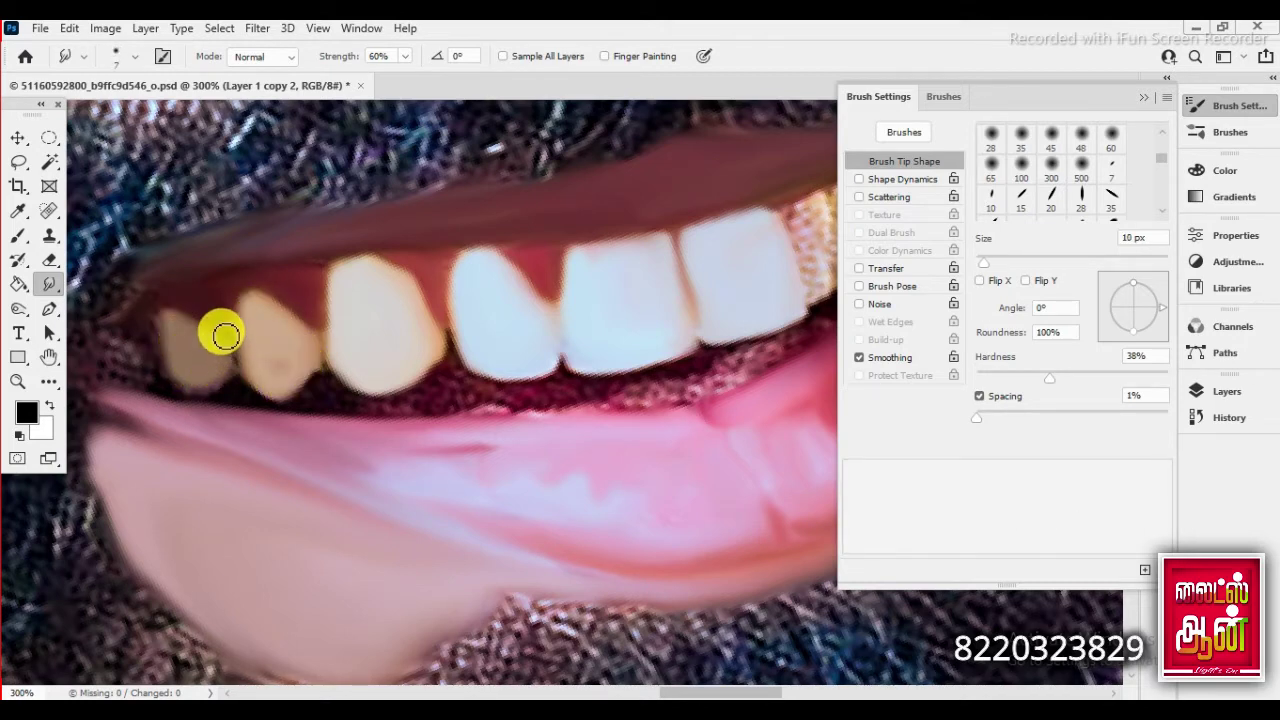
key(bracketleft)
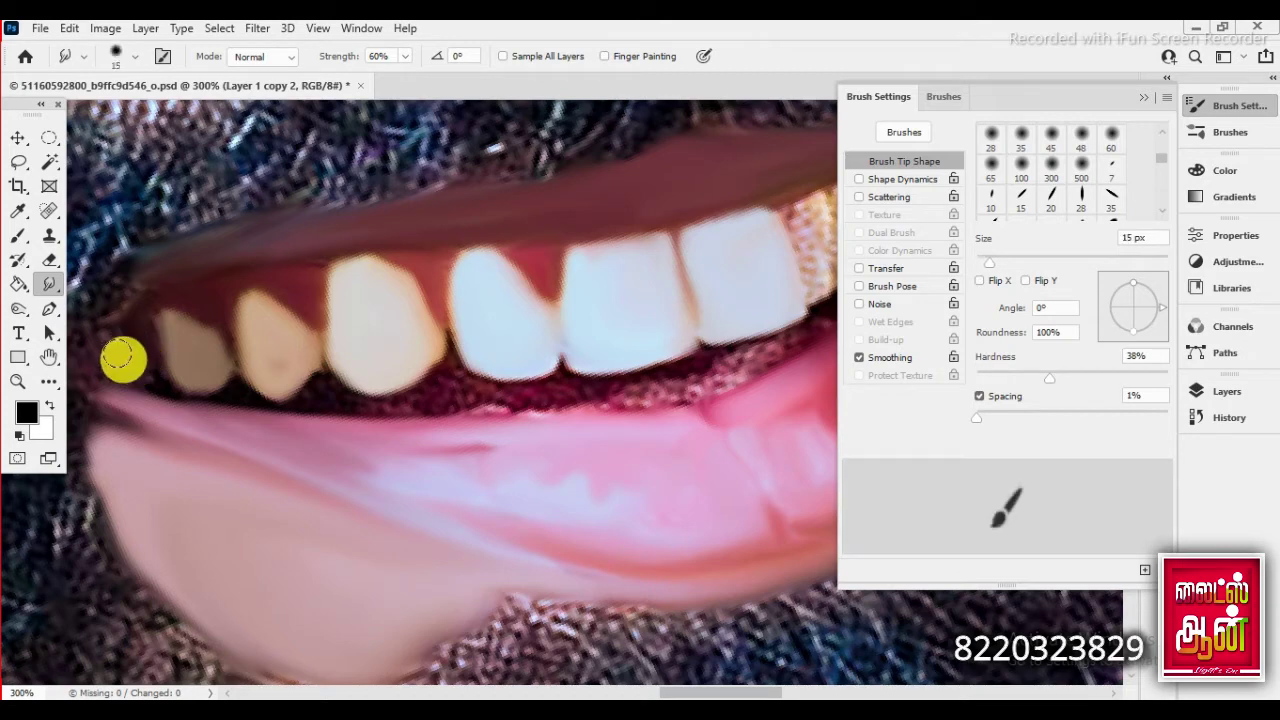
key(bracketleft)
key(bracketleft)
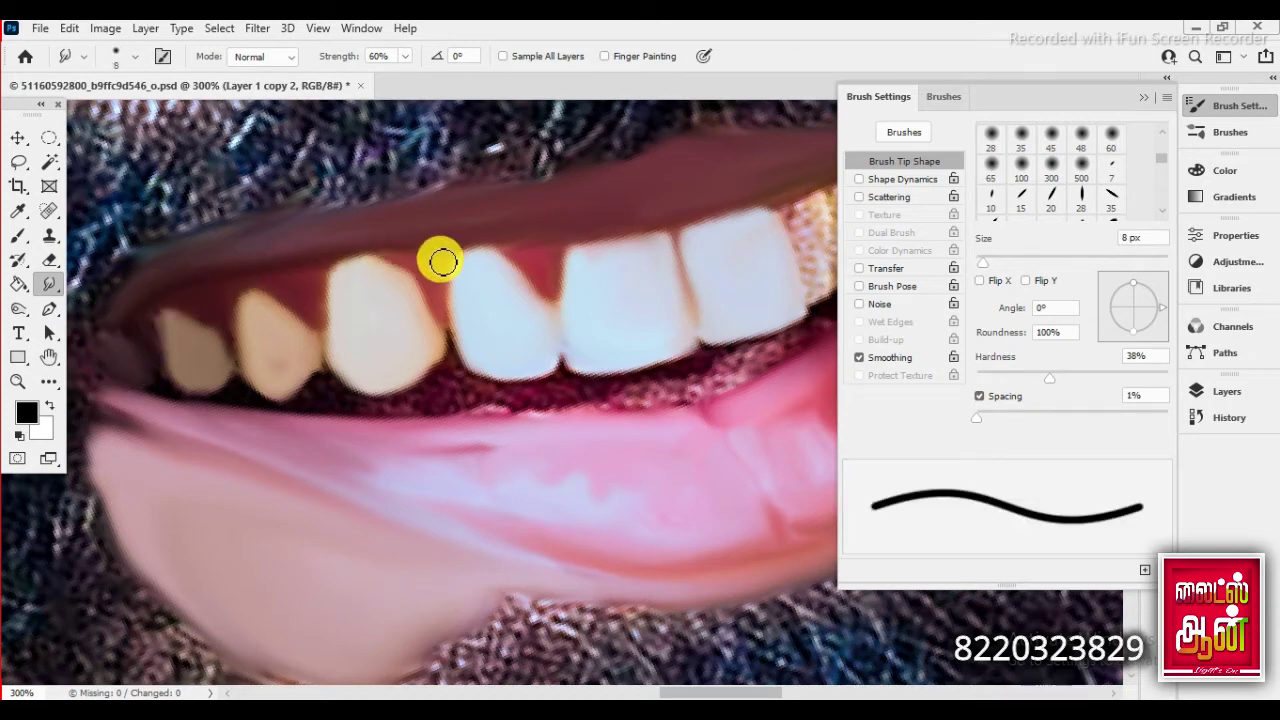
key(bracketleft)
mouse_move(354, 349)
mouse_down()
mouse_move(266, 354)
mouse_move(51, 286)
mouse_up()
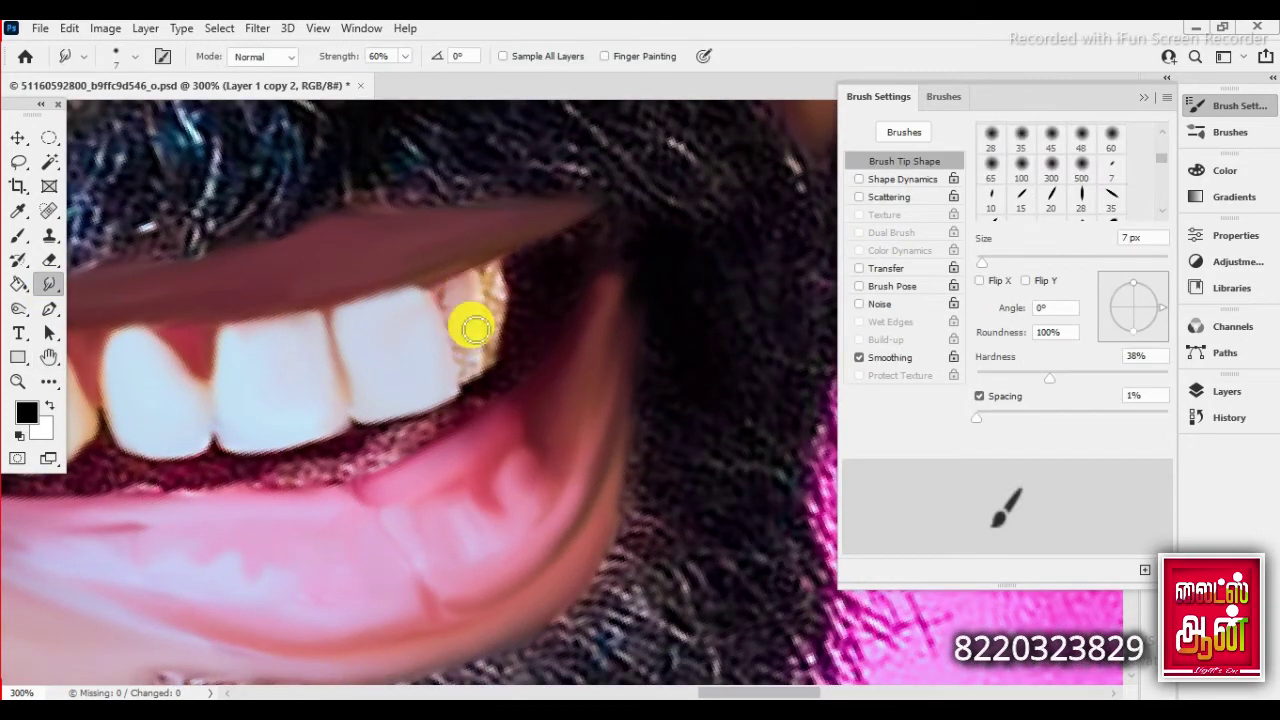
drag(476, 283, 455, 330)
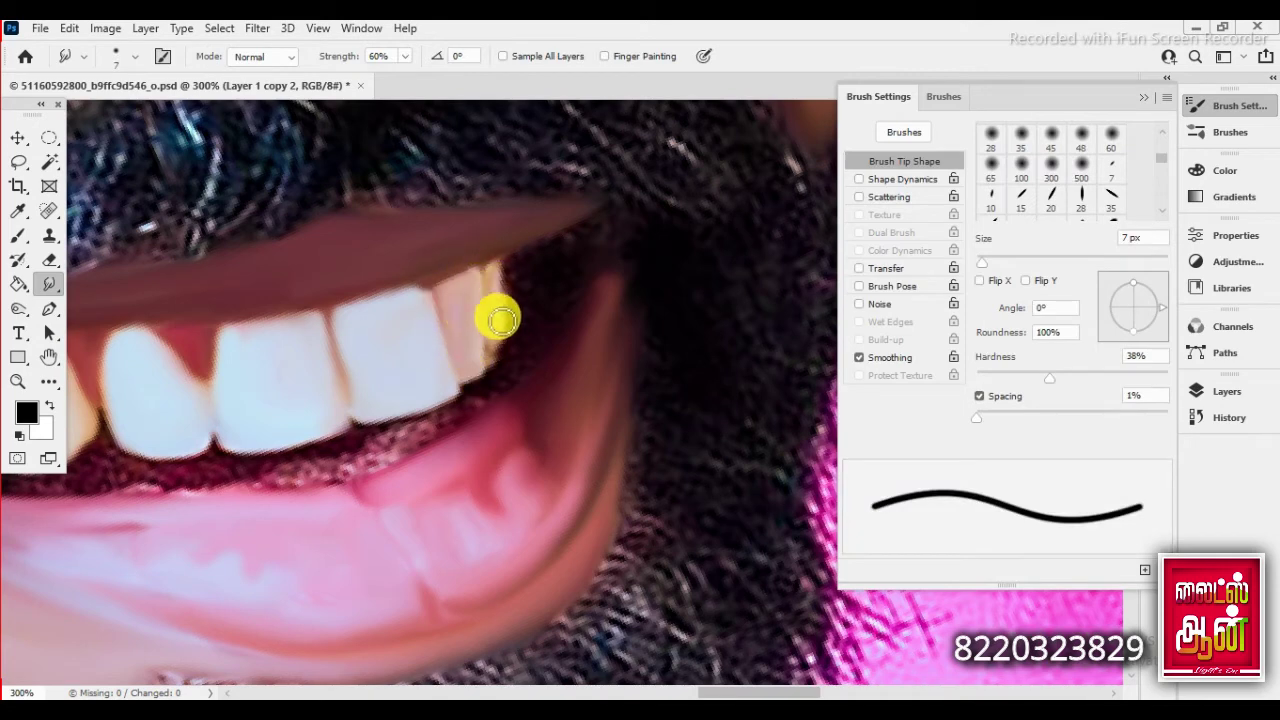
- Fine-tune the smudge brush size and pan back toward the left teeth
key(bracketright)
key(bracketright)
key(bracketright)
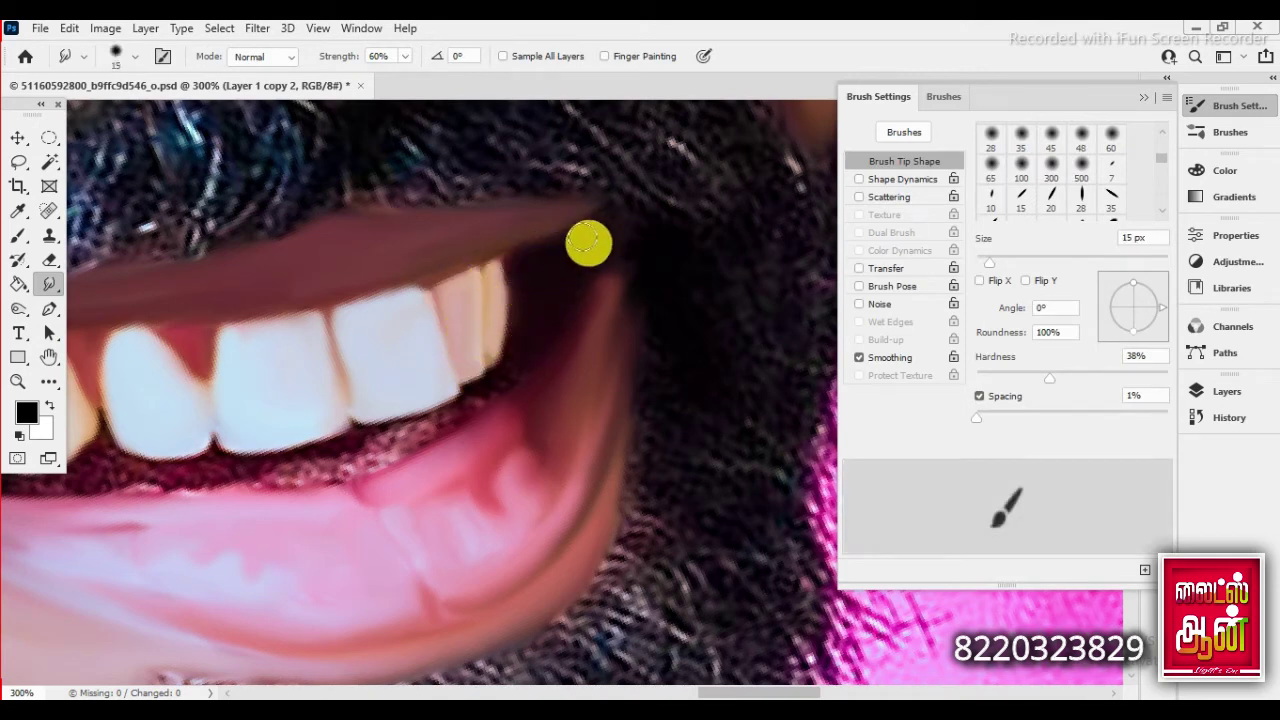
key(bracketleft)
key(bracketleft)
key(bracketleft)
key(bracketleft)
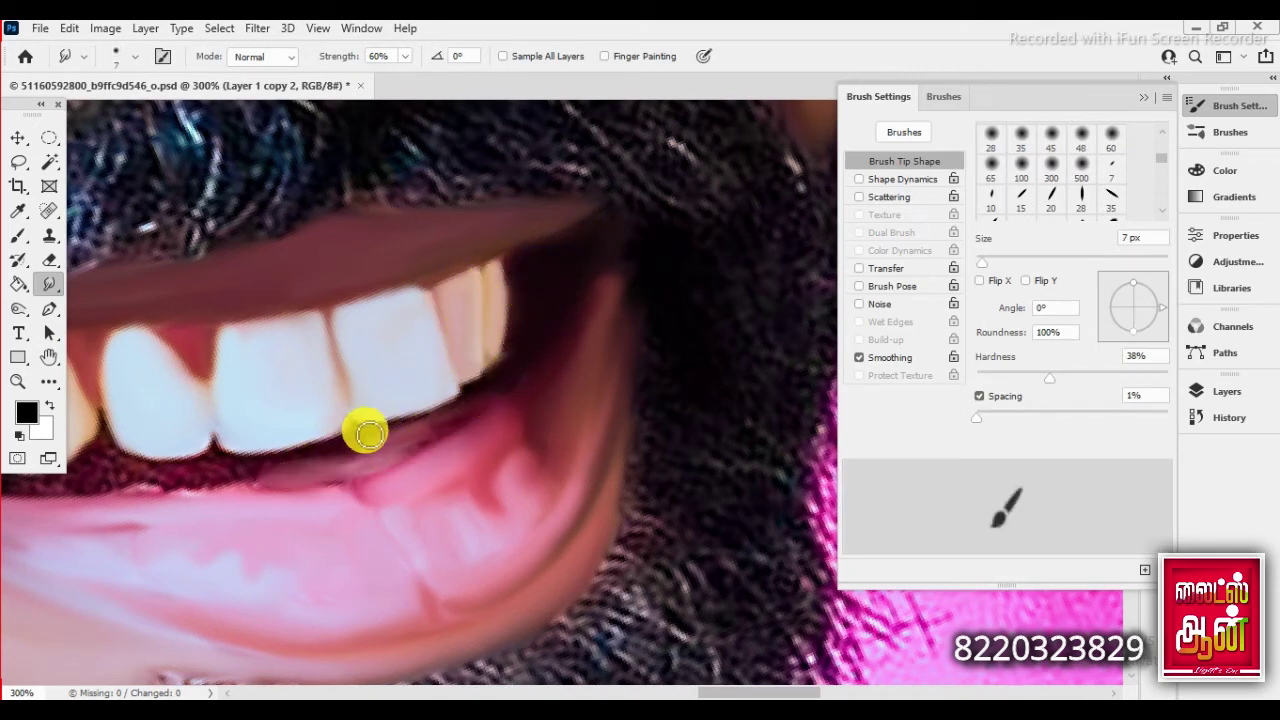
key(bracketleft)
scroll(303, 474, left, 5)
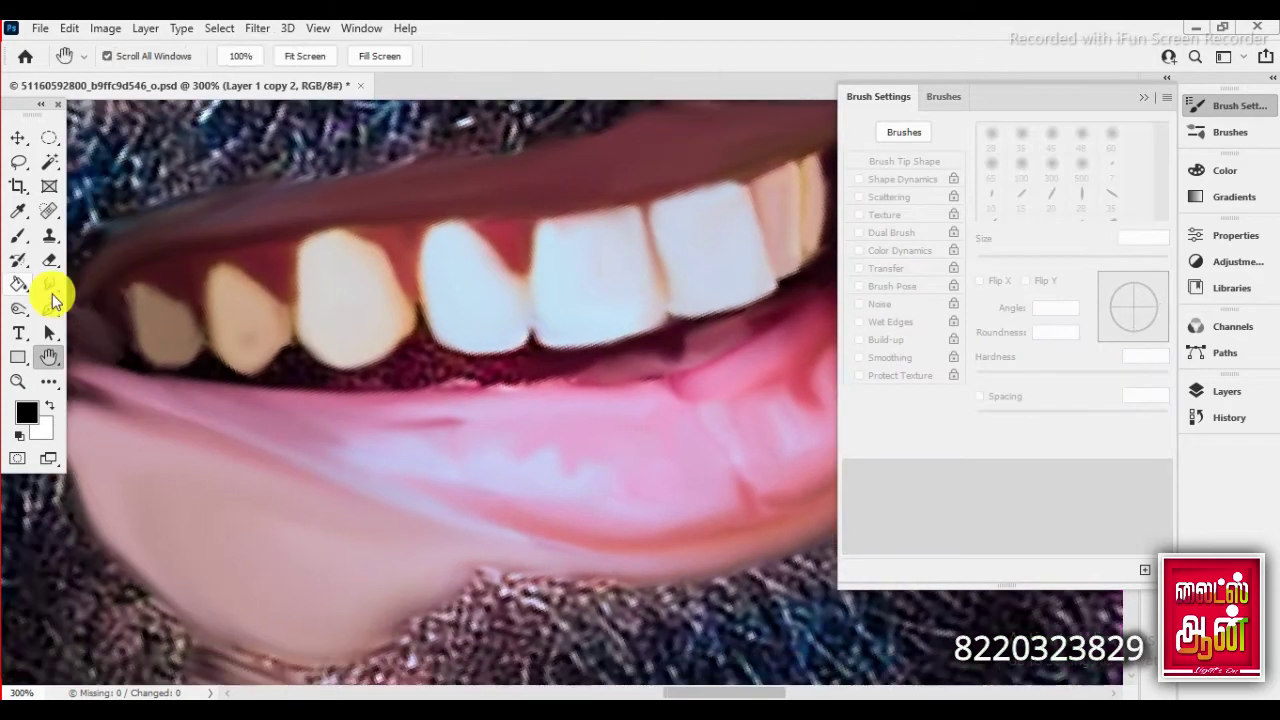
key(bracketright)
key(bracketright)
key(bracketright)
key(bracketleft)
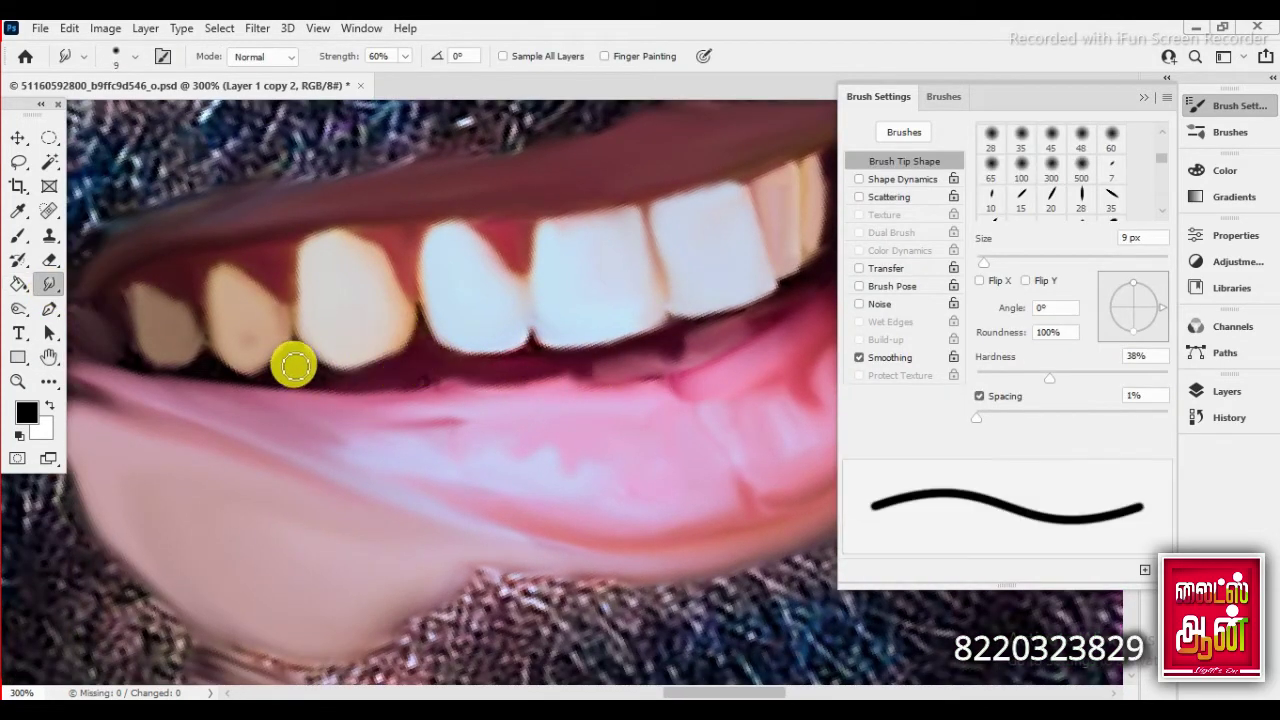
key(bracketleft)
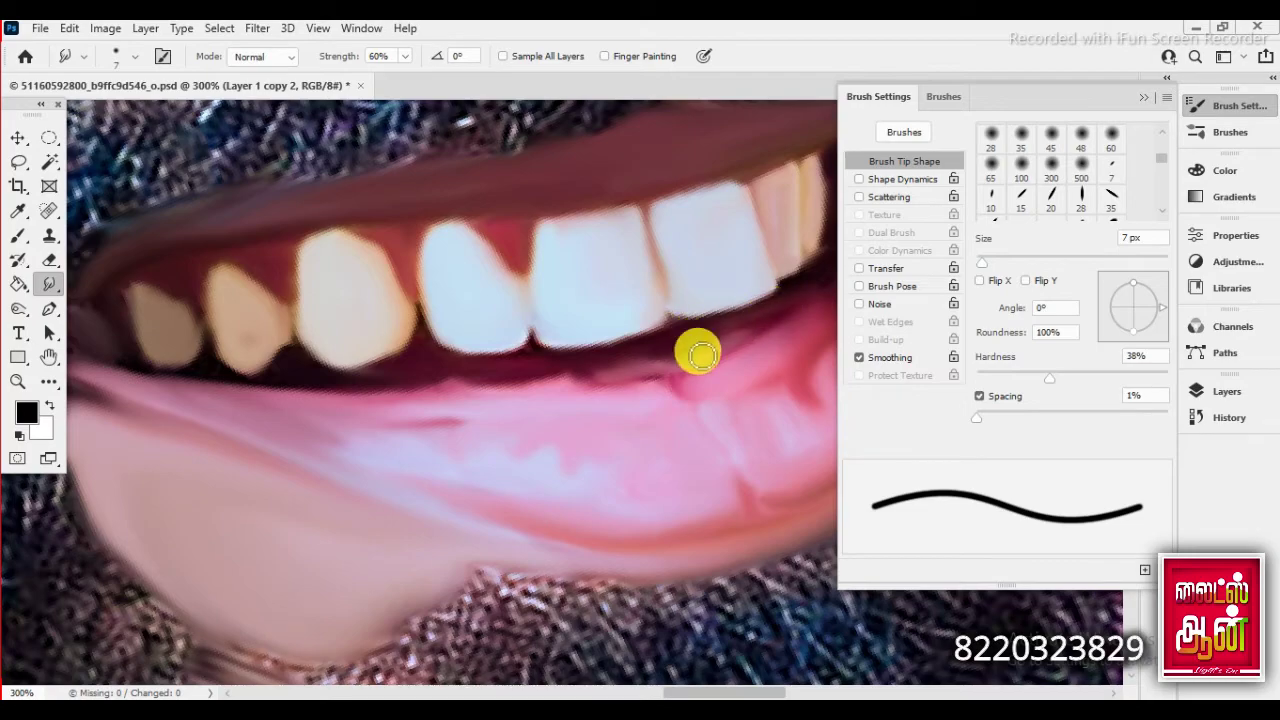
scroll(577, 375, down, 4)
- Straighten the rotated canvas view back to upright
scroll(523, 380, down, 2)
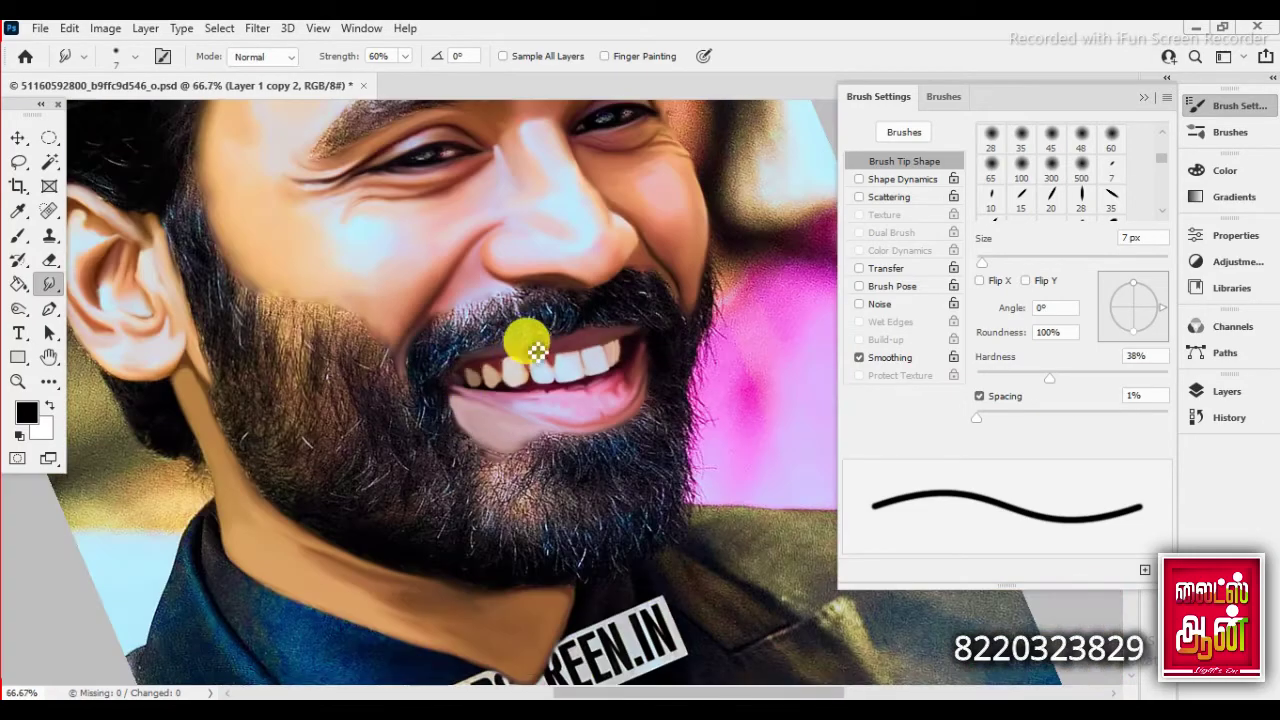
scroll(400, 357, up, 2)
scroll(446, 319, down, 3)
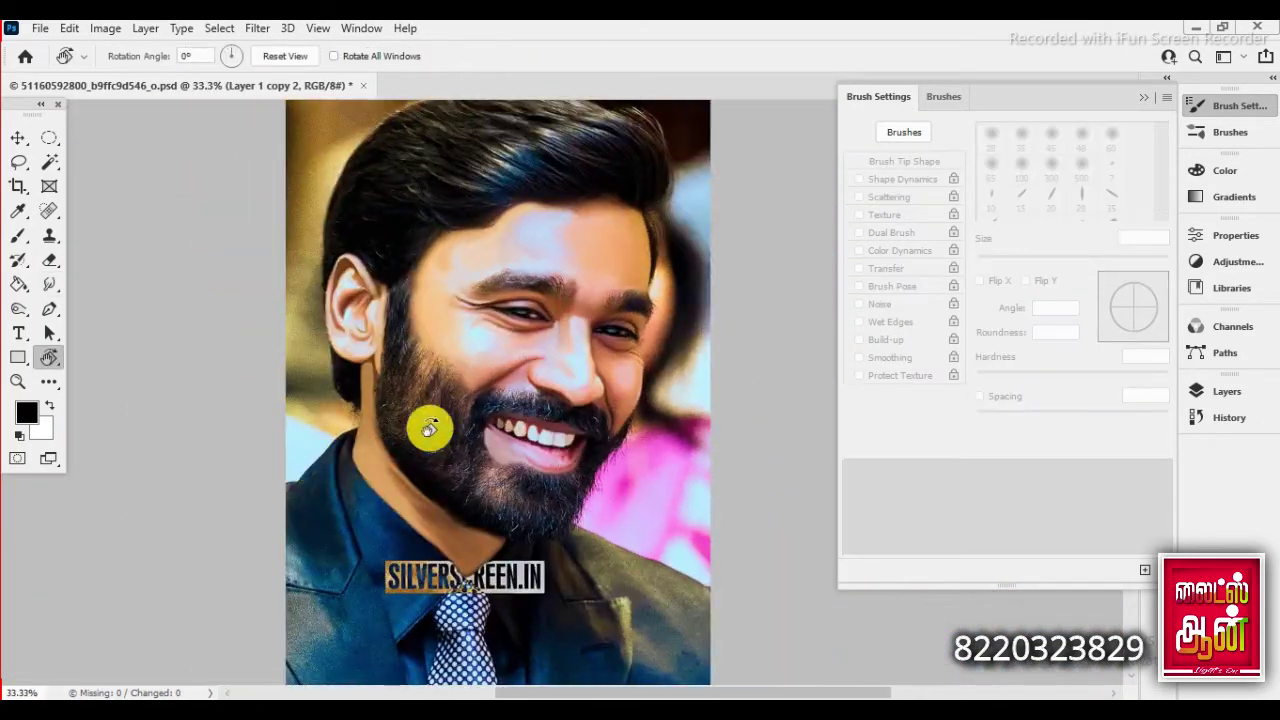
drag(429, 429, 300, 457)
scroll(169, 464, up, 5)
- Trace a Pen path from the collar up the neck and along the hair edge
key(p)
drag(169, 464, 229, 524)
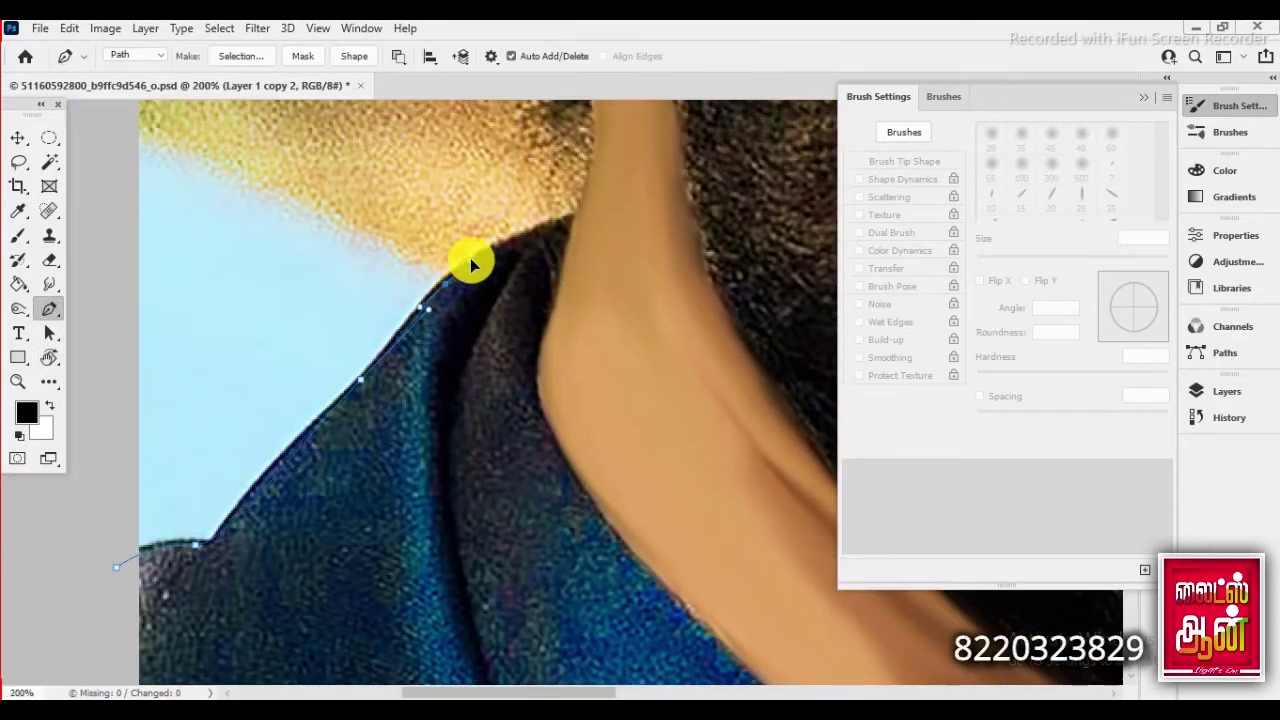
drag(470, 258, 537, 343)
mouse_move(409, 134)
mouse_down()
mouse_move(366, 163)
mouse_move(500, 218)
mouse_move(629, 186)
mouse_move(666, 246)
mouse_move(500, 400)
mouse_move(570, 330)
mouse_up()
mouse_move(570, 330)
mouse_down()
mouse_move(551, 420)
mouse_move(509, 329)
mouse_up()
- Continue the outline path down to an anchor on the shoulder edge
scroll(510, 350, down, 5)
scroll(480, 350, down, 5)
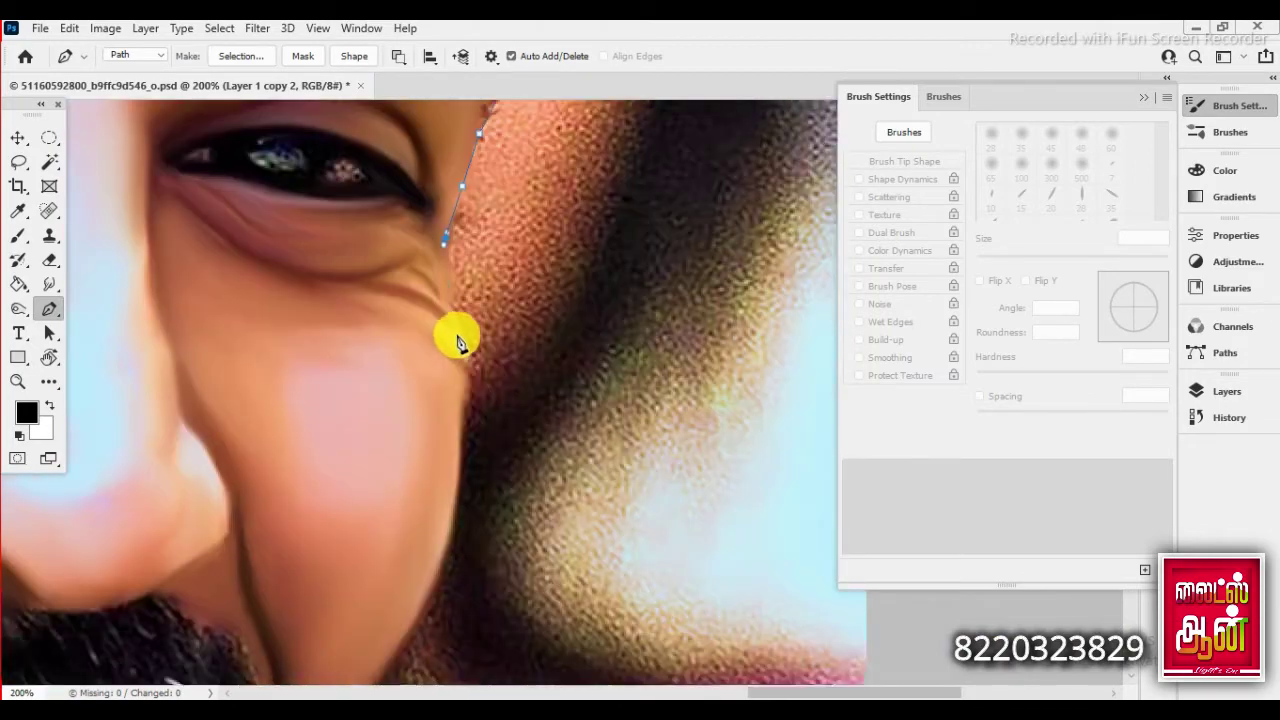
scroll(440, 350, down, 3)
scroll(320, 440, down, 2)
scroll(190, 520, down, 2)
scroll(194, 251, down, 3)
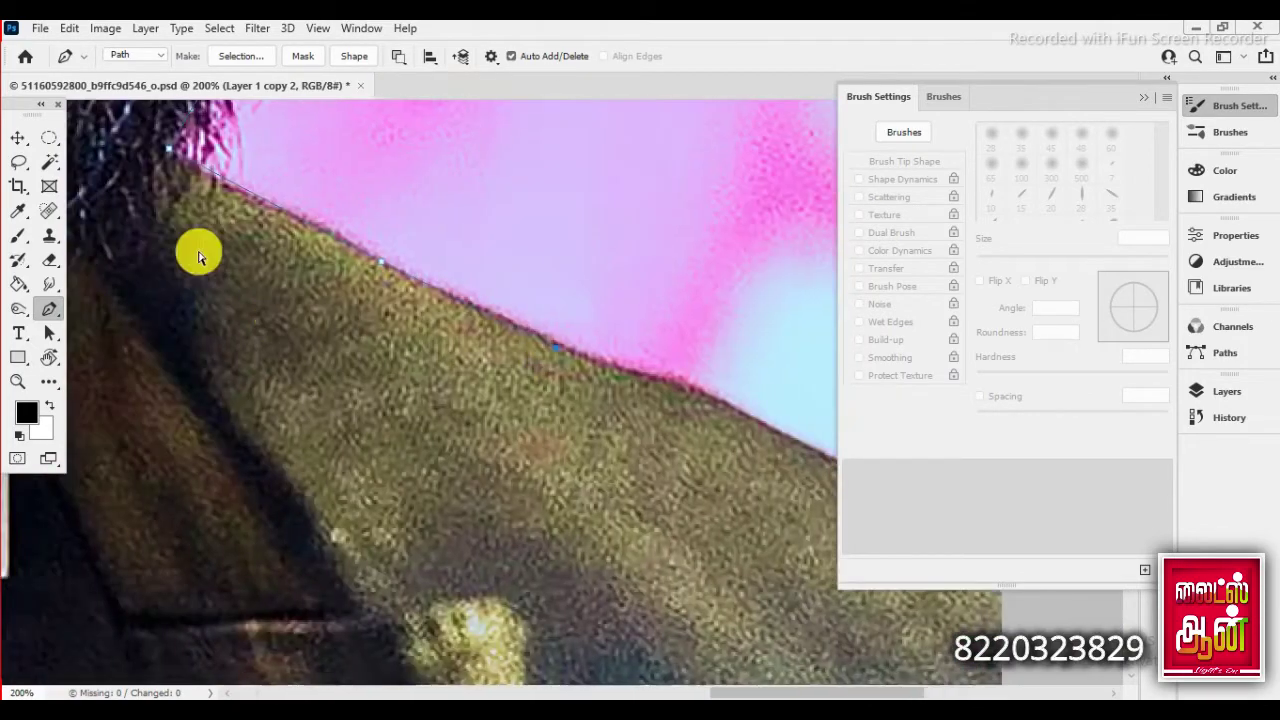
click(557, 314)
scroll(740, 520, down, 5)
- Load the path as a selection, copy the figure to its own layer, and hide the original
key(ctrl+Return)
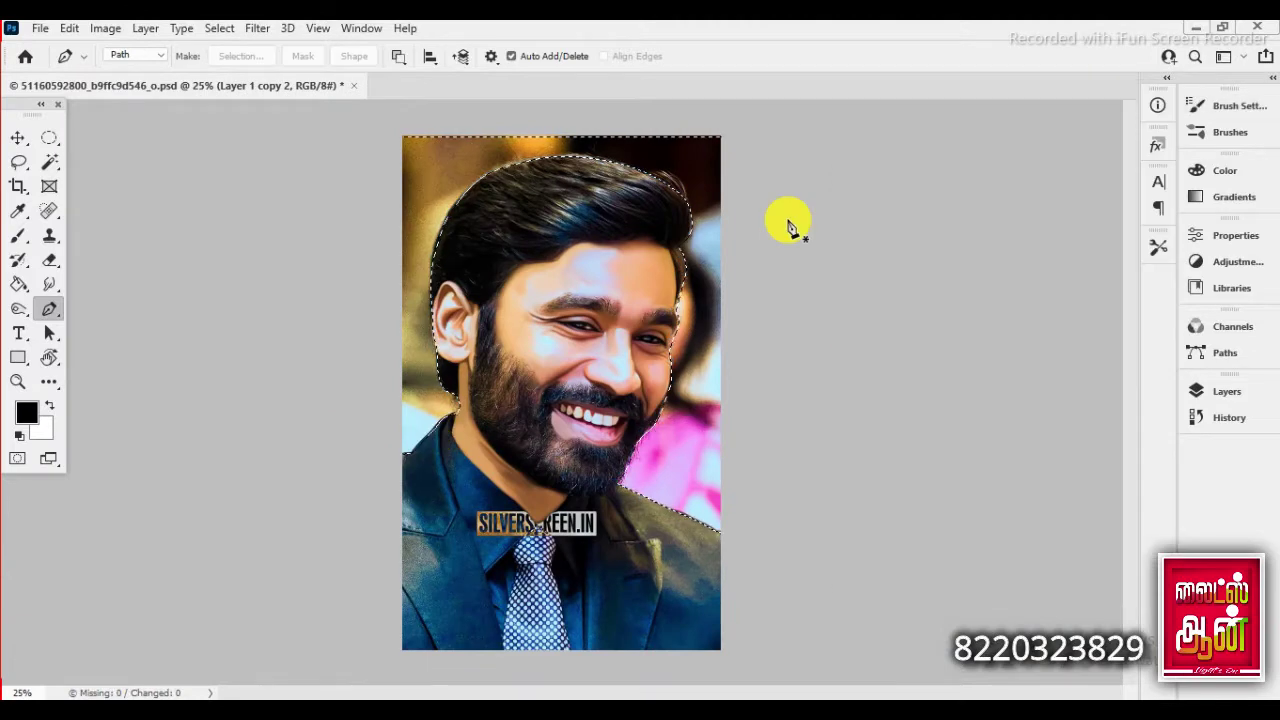
key(F7)
click(940, 293)
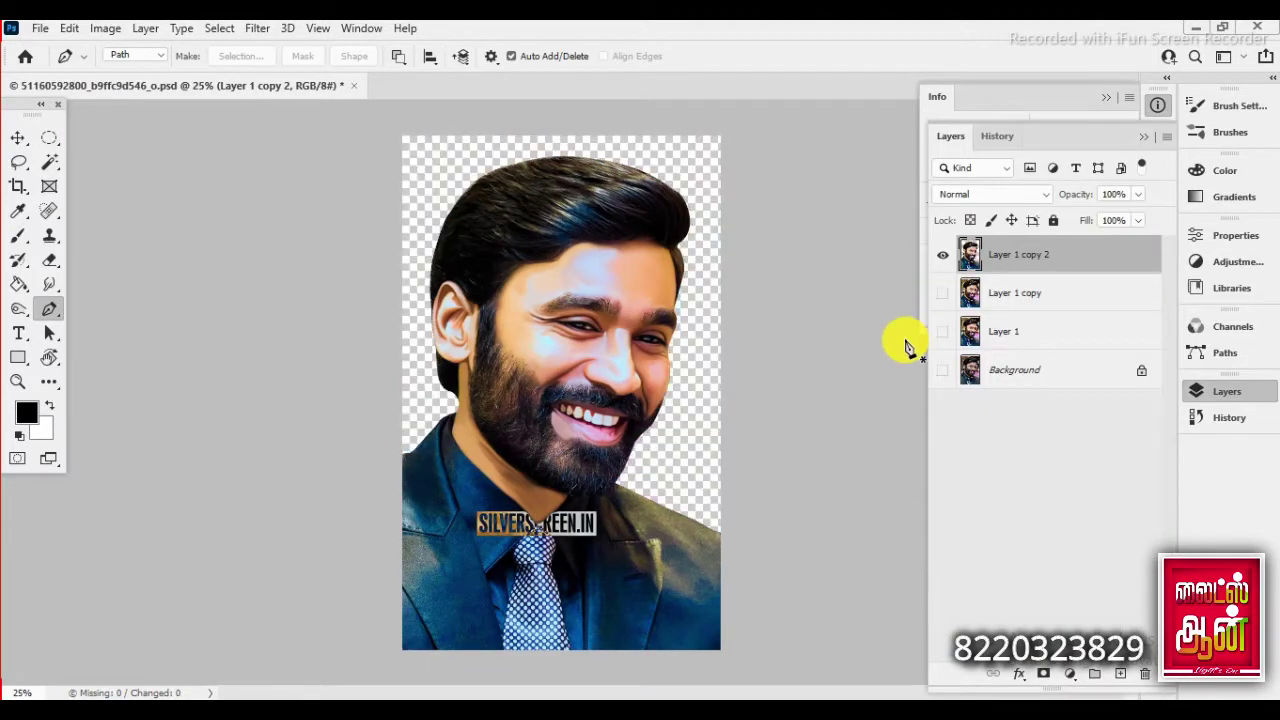
key(ctrl+j)
- Add a dark grey 646464 Solid Color fill layer behind the visible cut-out portrait
click(1069, 673)
click(1100, 325)
click(786, 315)
click(1200, 163)
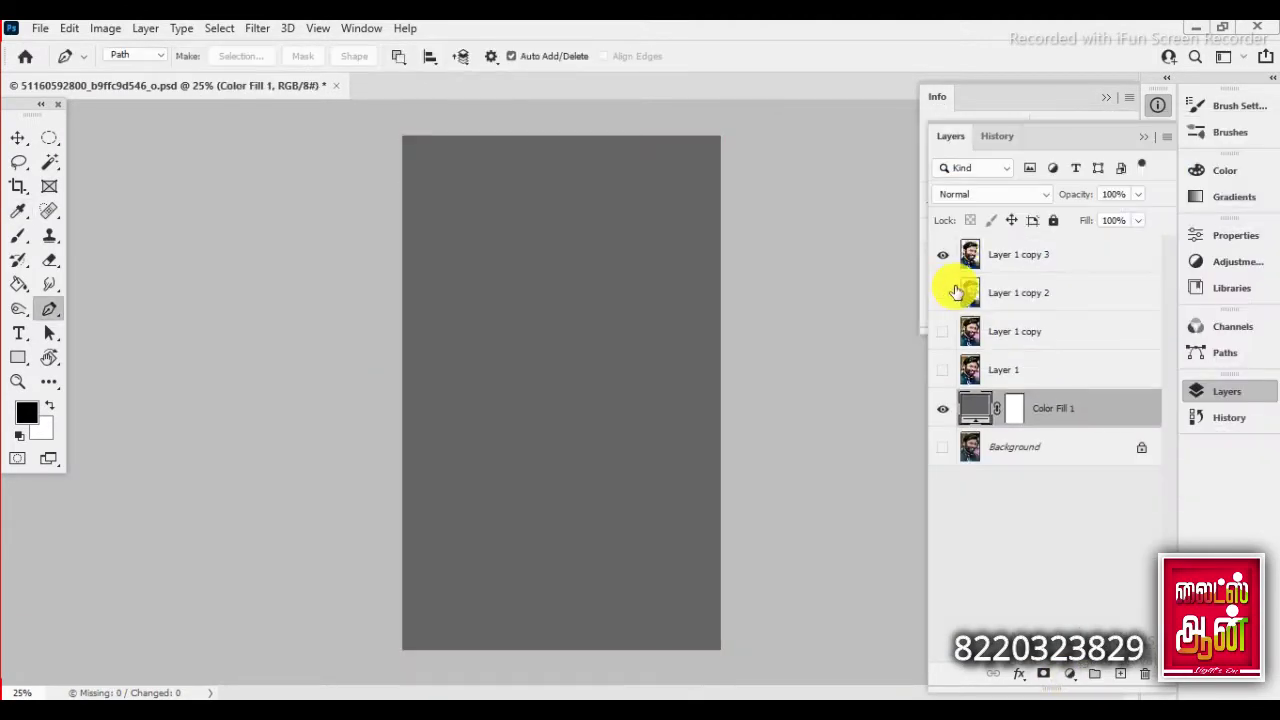
click(942, 255)
scroll(663, 391, up, 1)
scroll(530, 432, up, 1)
- Duplicate Layer 1 copy 3 and hide the original copy
click(1100, 255)
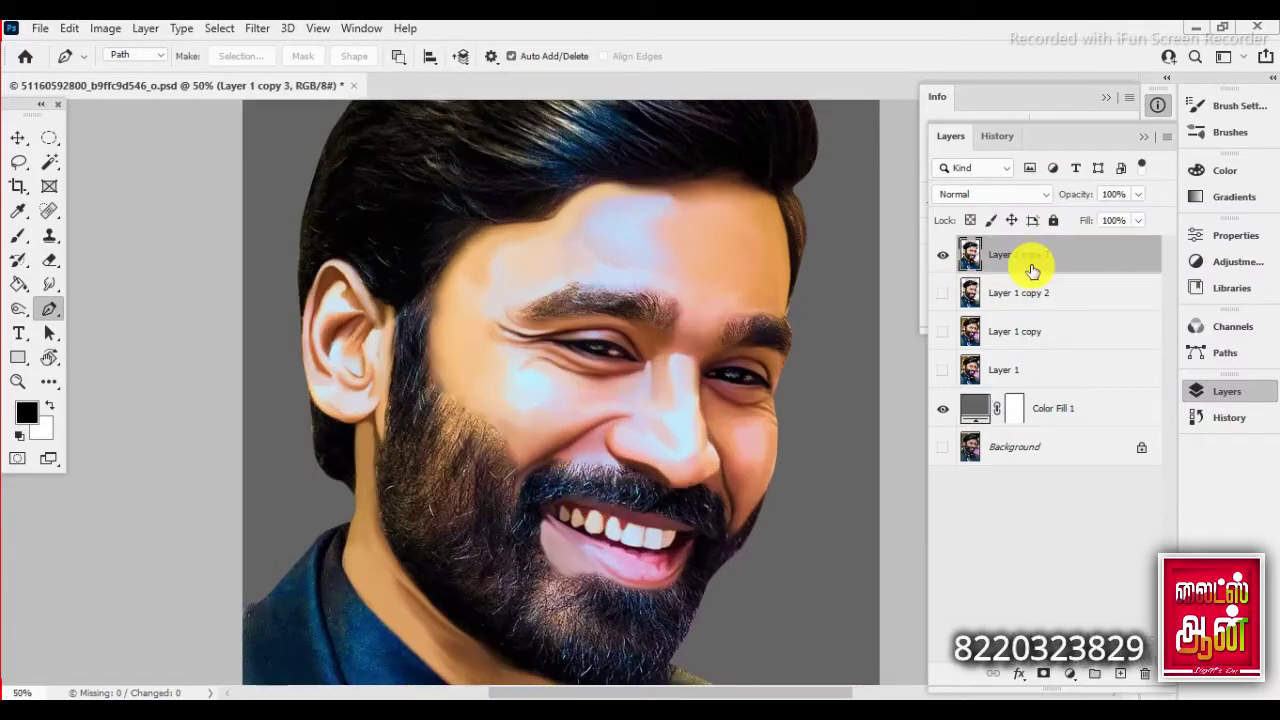
key(ctrl+j)
click(942, 293)
scroll(545, 420, up, 1)
scroll(545, 462, down, 1)
scroll(540, 400, down, 1)
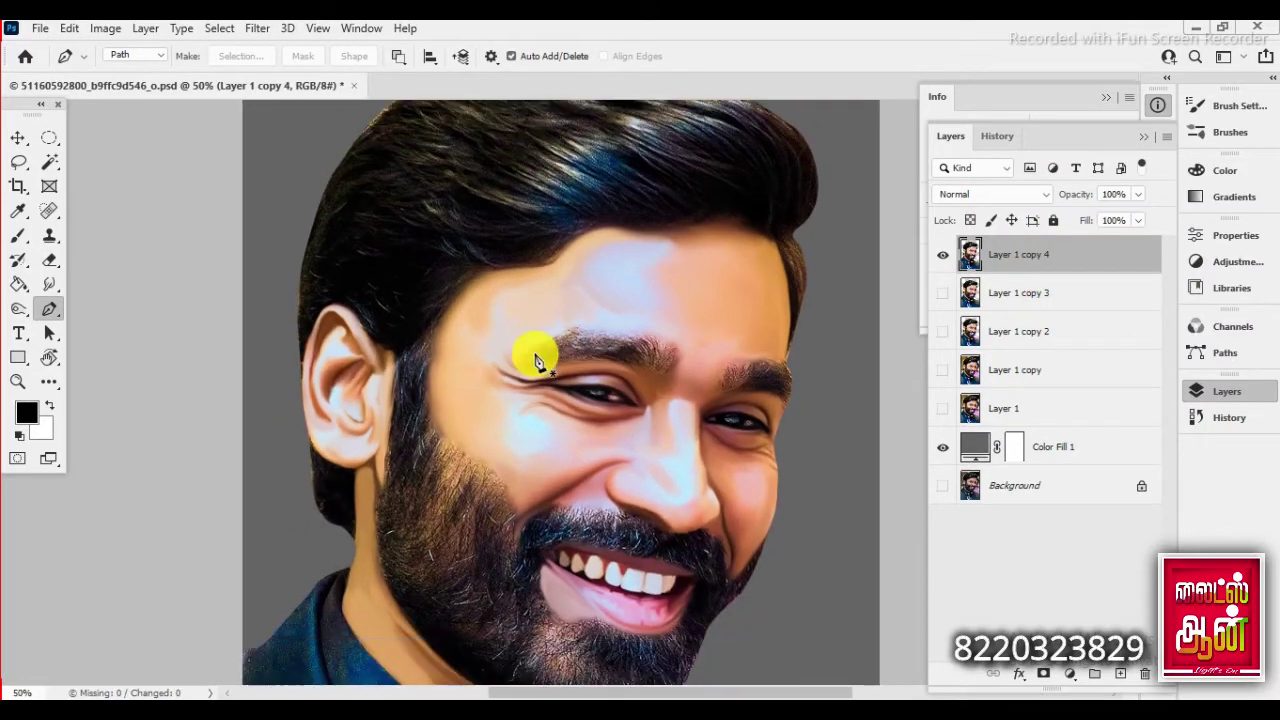
scroll(608, 370, up, 4)
scroll(309, 306, up, 1)
- Smudge the hair behind the ear into dark strands with a 15 px round Smudge brush, showing Layer 1 copy
click(50, 284)
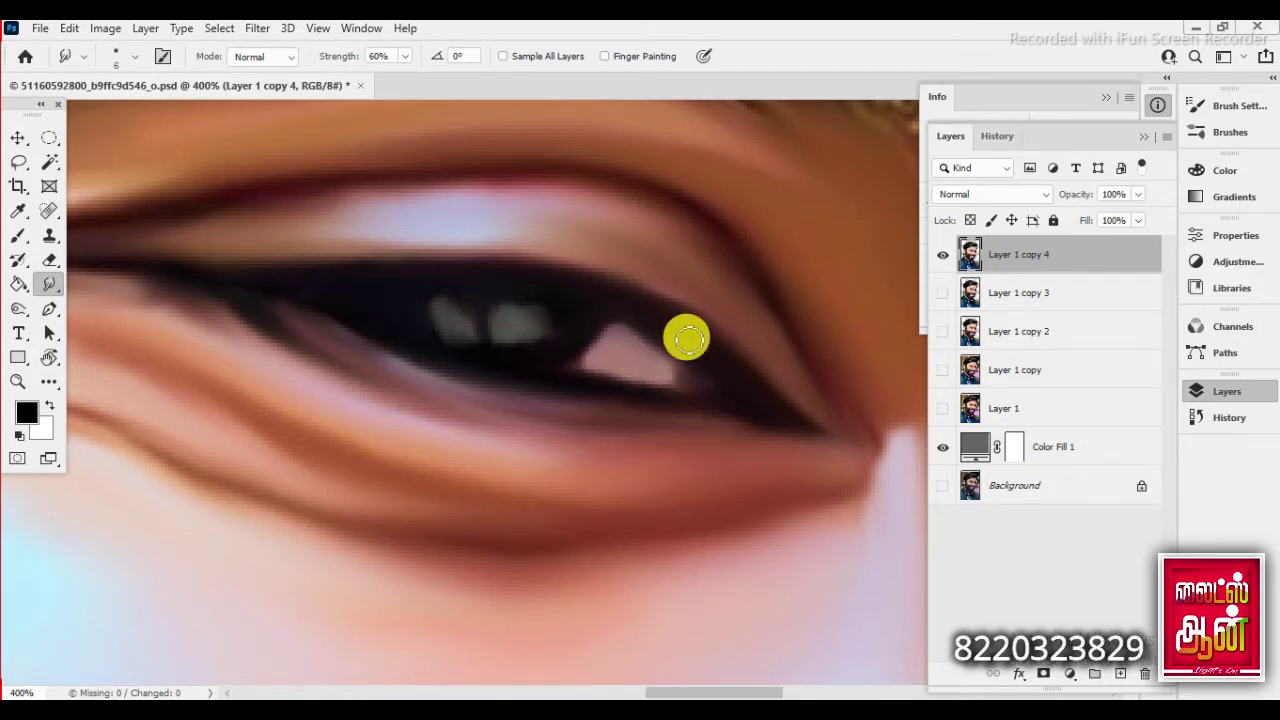
scroll(686, 338, down, 1)
scroll(686, 338, down, 4)
scroll(557, 371, up, 4)
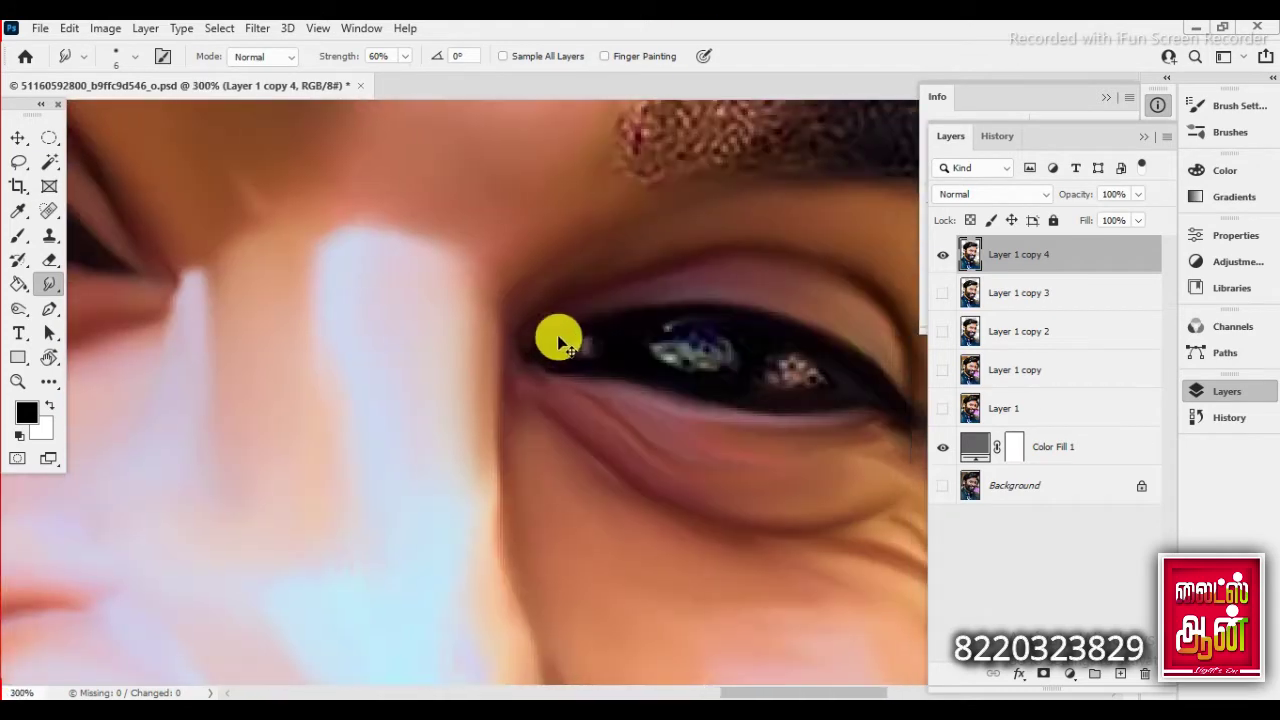
scroll(558, 340, up, 2)
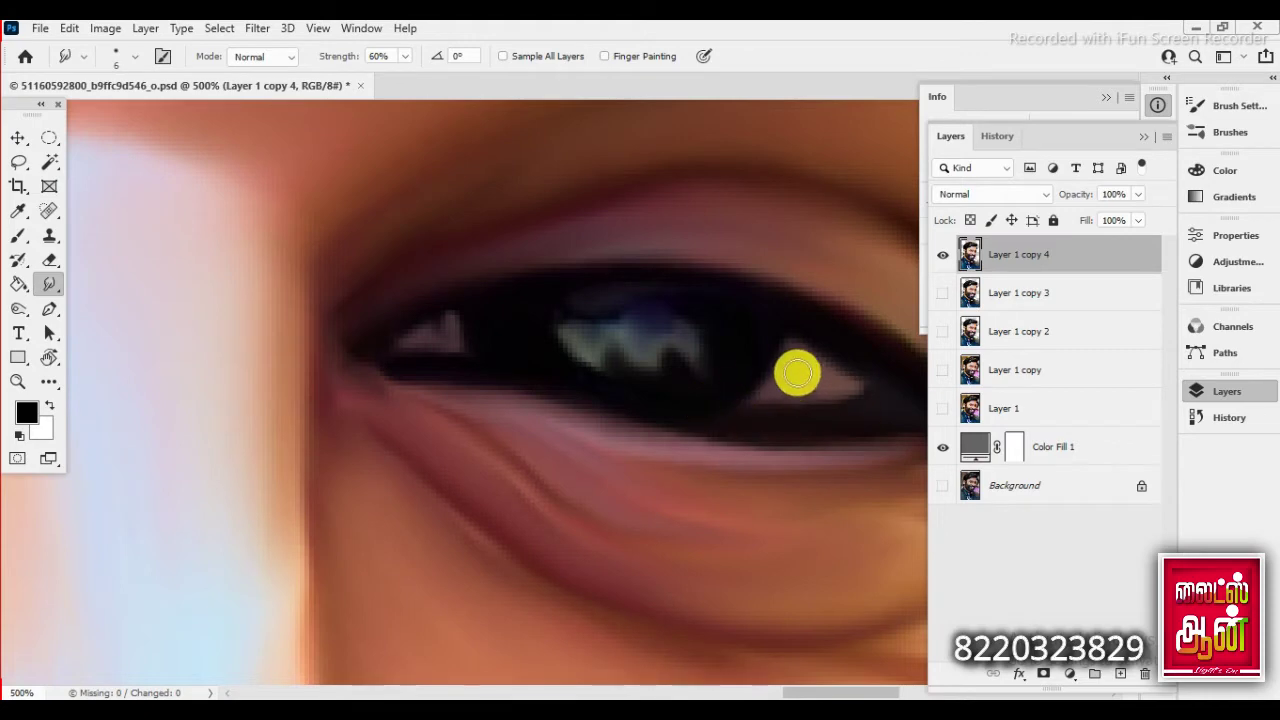
scroll(797, 373, down, 3)
scroll(726, 354, down, 2)
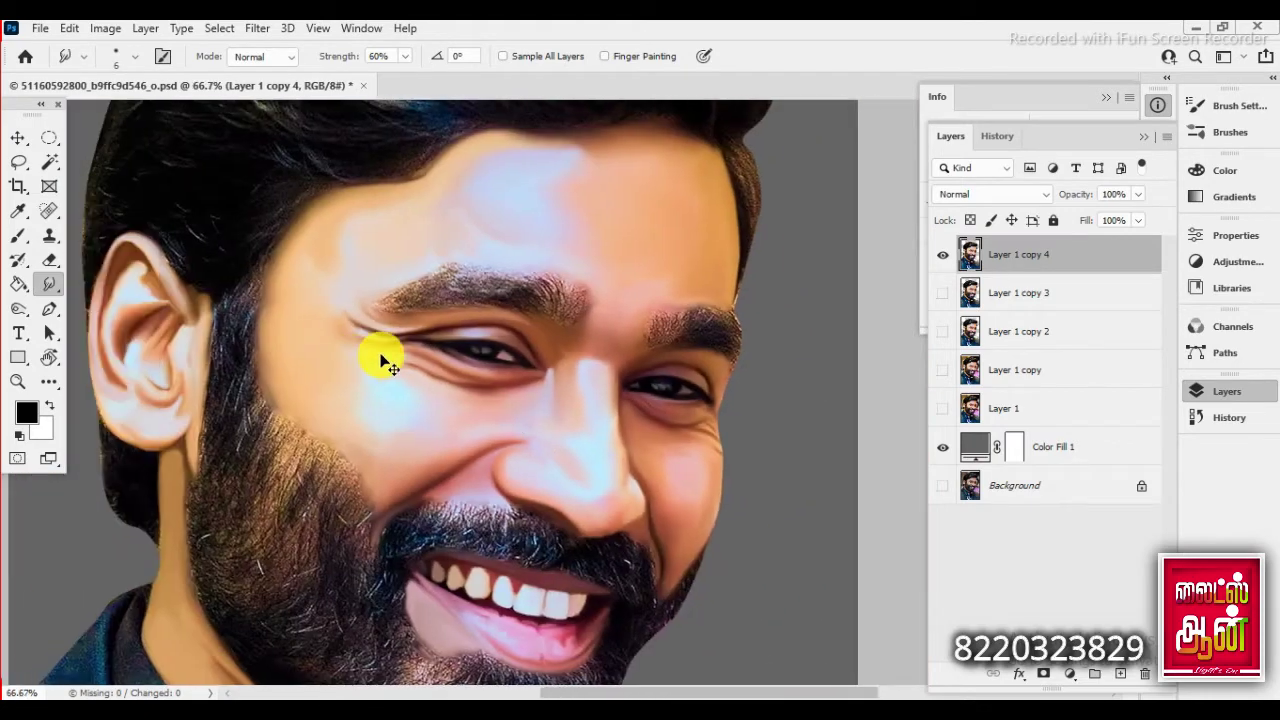
scroll(386, 362, down, 1)
click(942, 370)
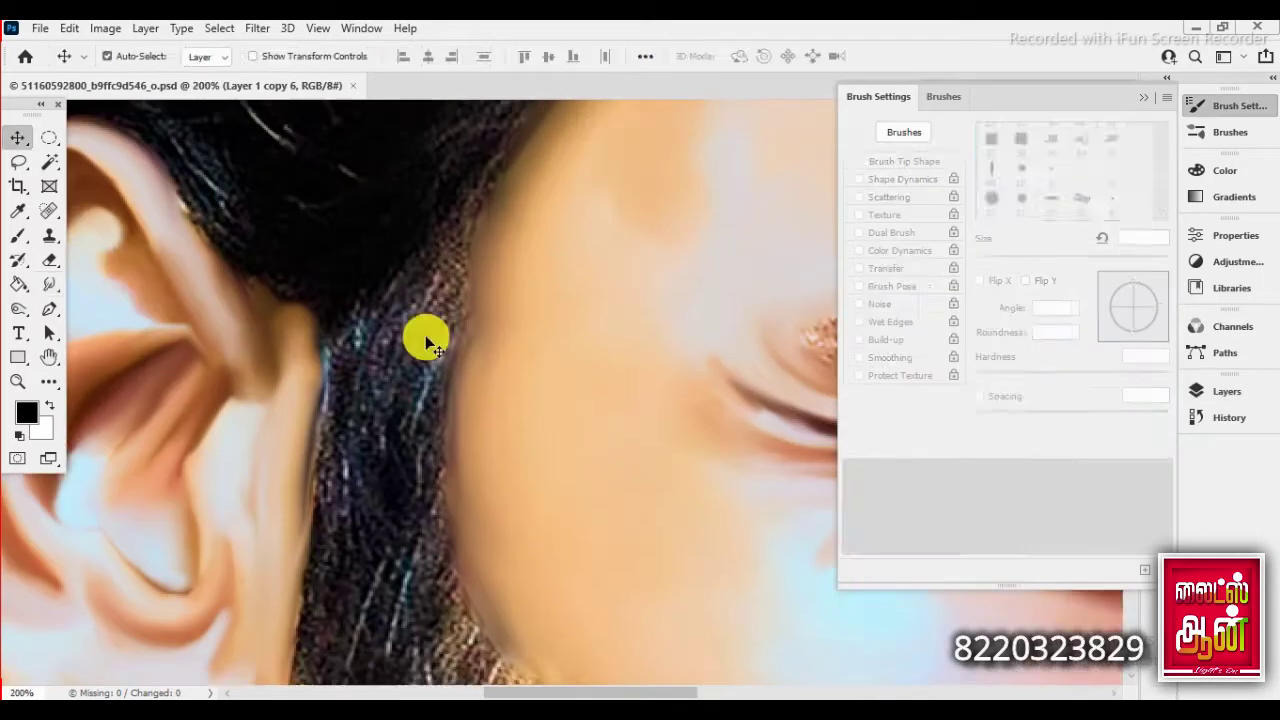
click(995, 141)
mouse_move(448, 328)
mouse_down()
mouse_move(383, 423)
mouse_move(434, 403)
mouse_move(408, 403)
mouse_up()
- With a smaller brush, pull dark hair strands down over the neck and sweater edge
key(bracketleft)
key(bracketleft)
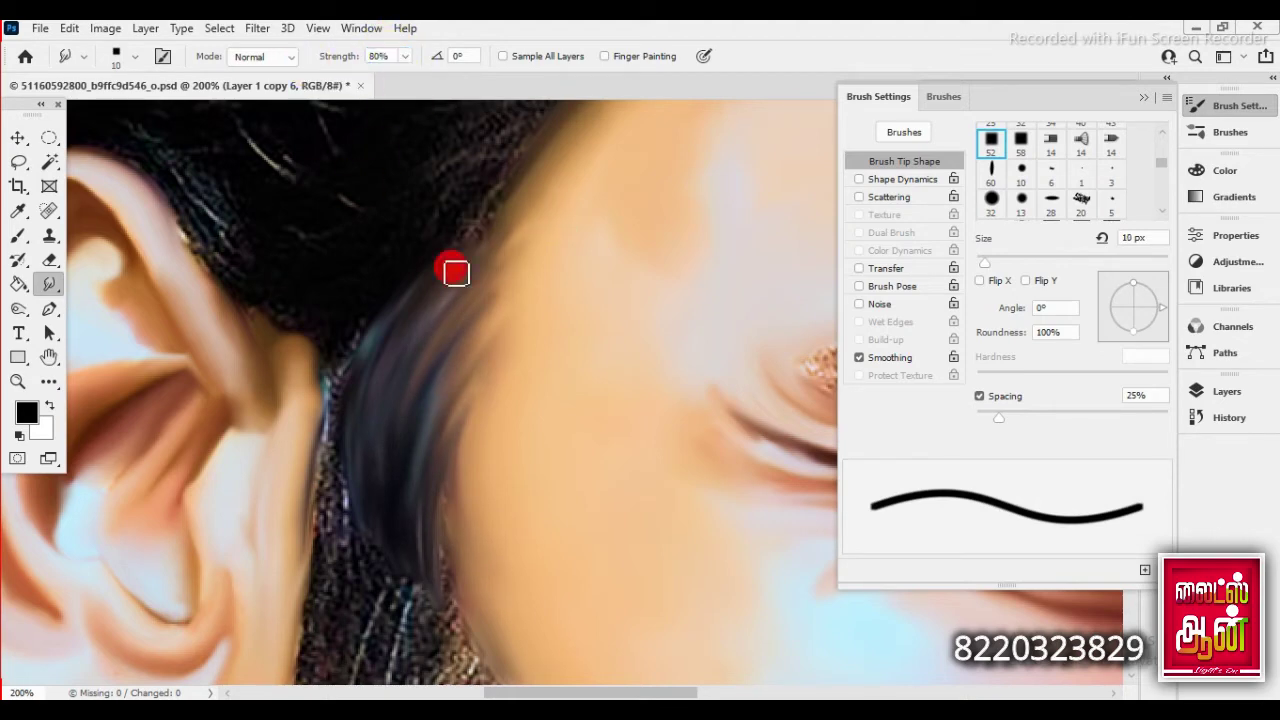
scroll(420, 320, down, 5)
drag(403, 197, 316, 366)
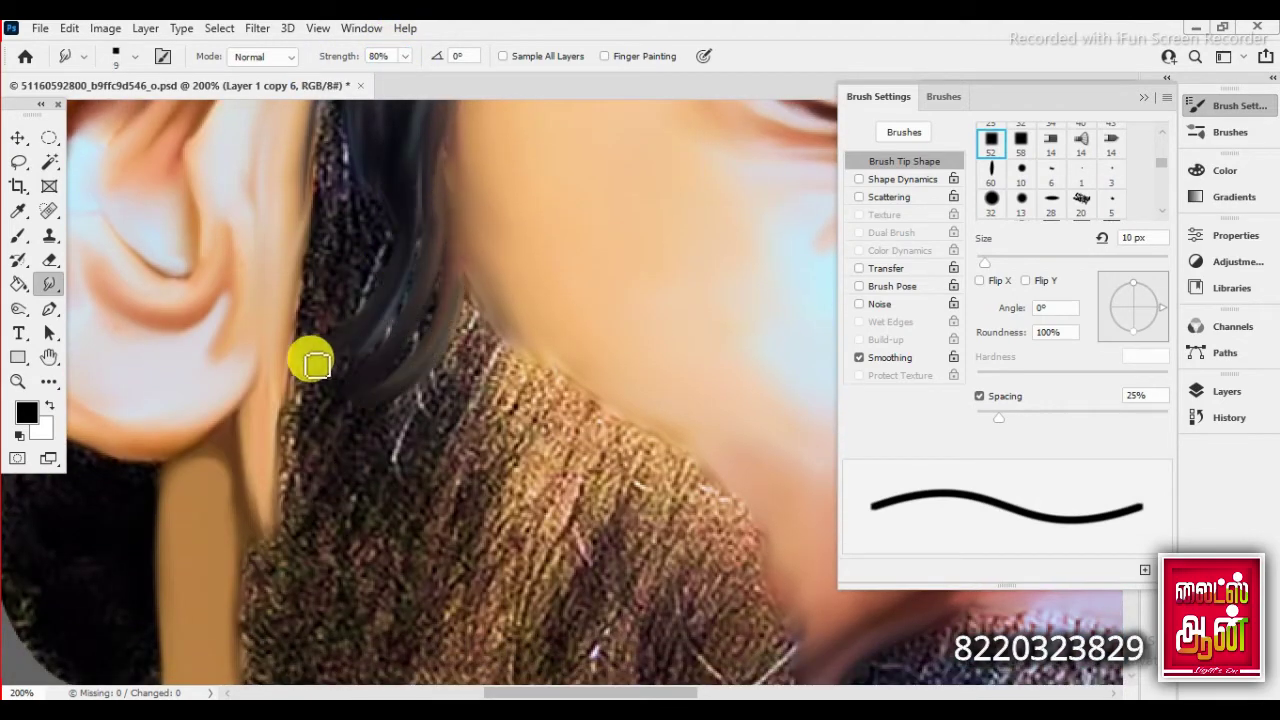
key(bracketleft)
key(bracketleft)
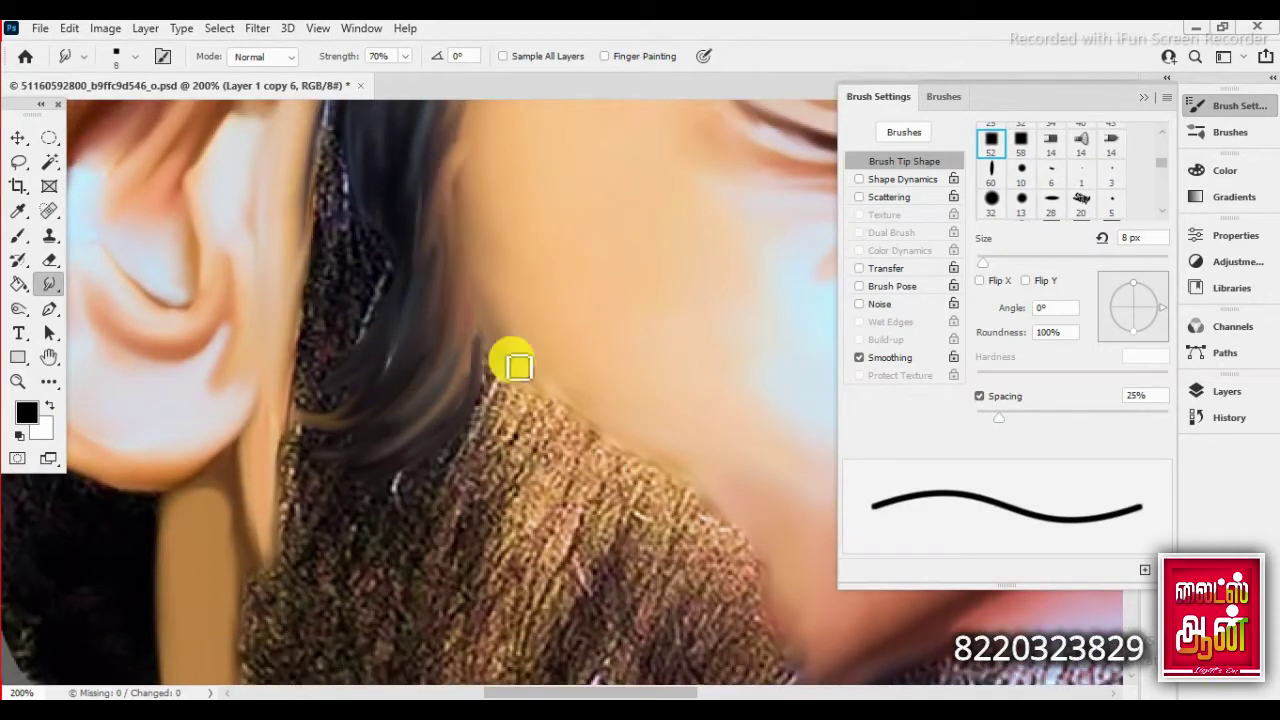
drag(513, 366, 349, 460)
drag(500, 440, 302, 475)
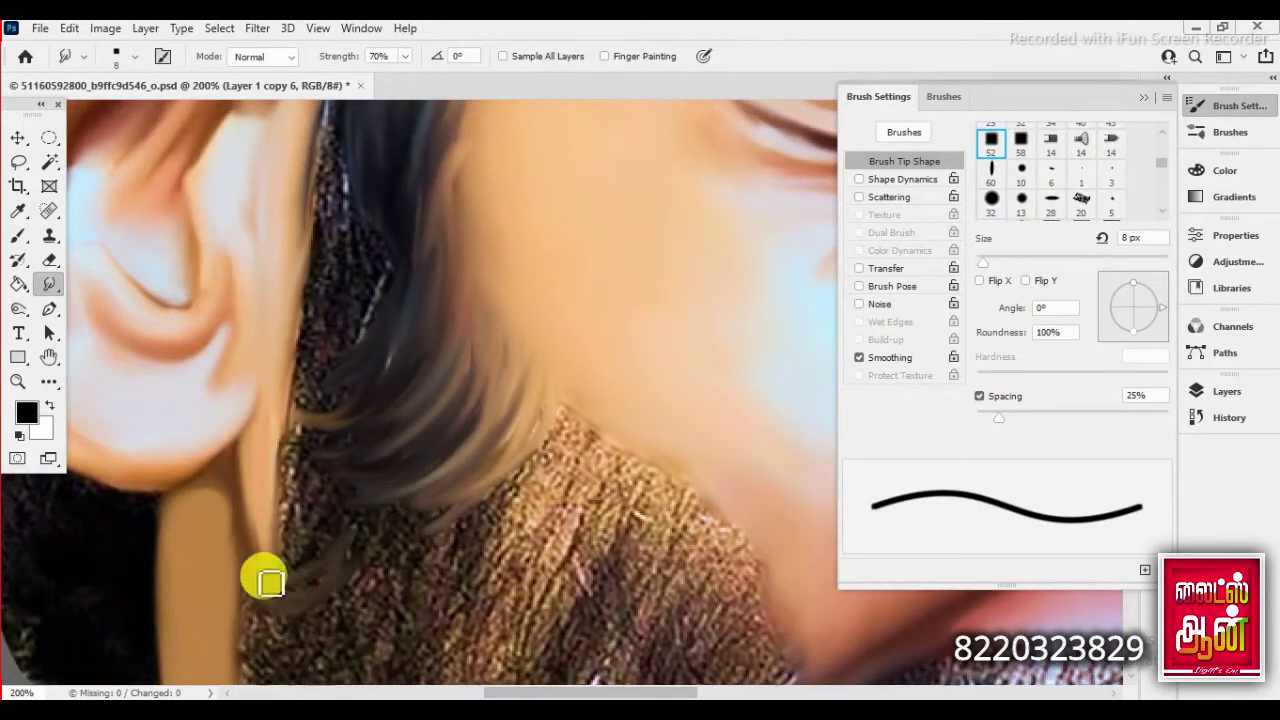
drag(398, 522, 286, 651)
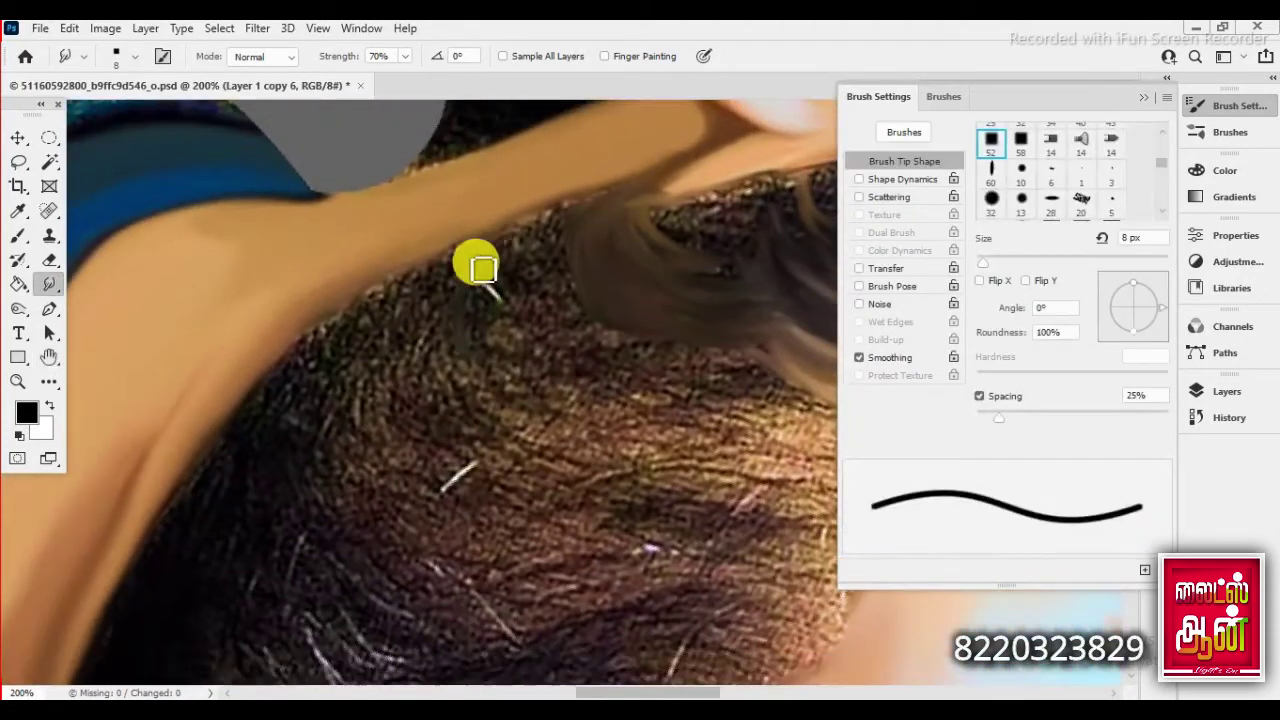
- Extend brown hair strands over the skin and down below the shoulder
mouse_move(643, 364)
mouse_down()
mouse_move(519, 247)
mouse_move(441, 341)
mouse_up()
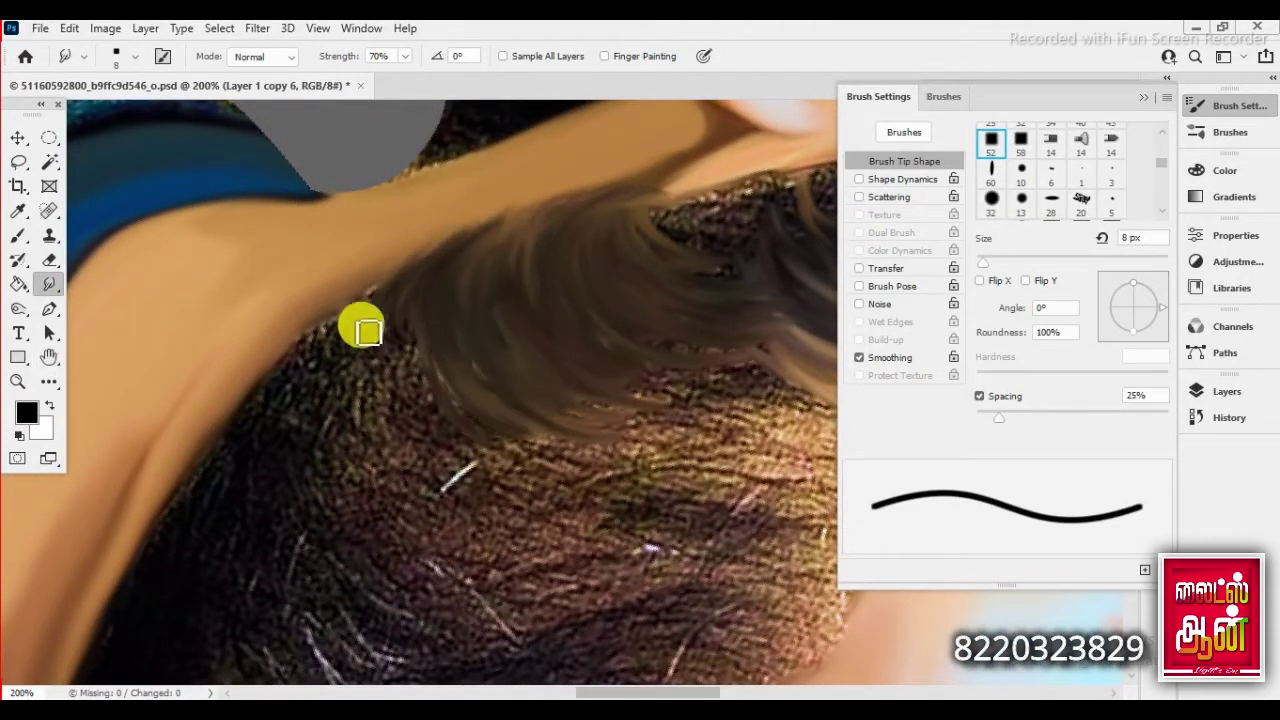
mouse_move(366, 331)
mouse_down()
mouse_move(351, 434)
mouse_move(481, 452)
mouse_up()
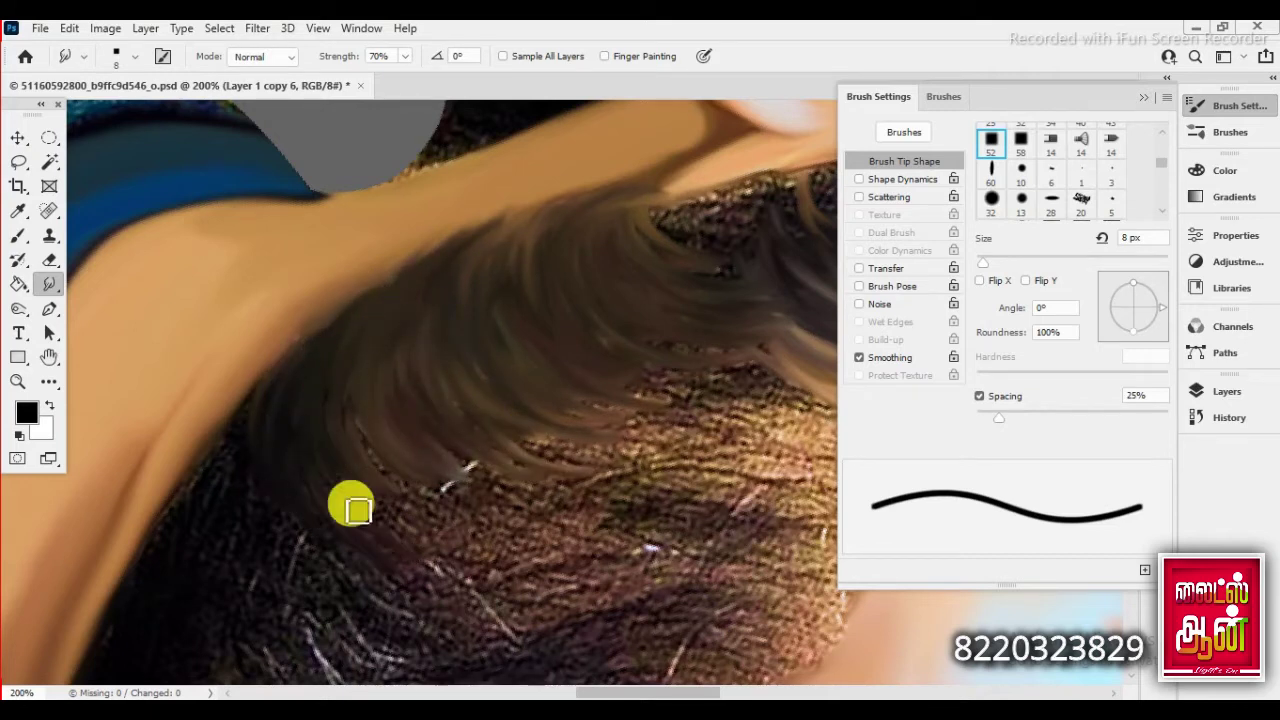
drag(430, 497, 500, 565)
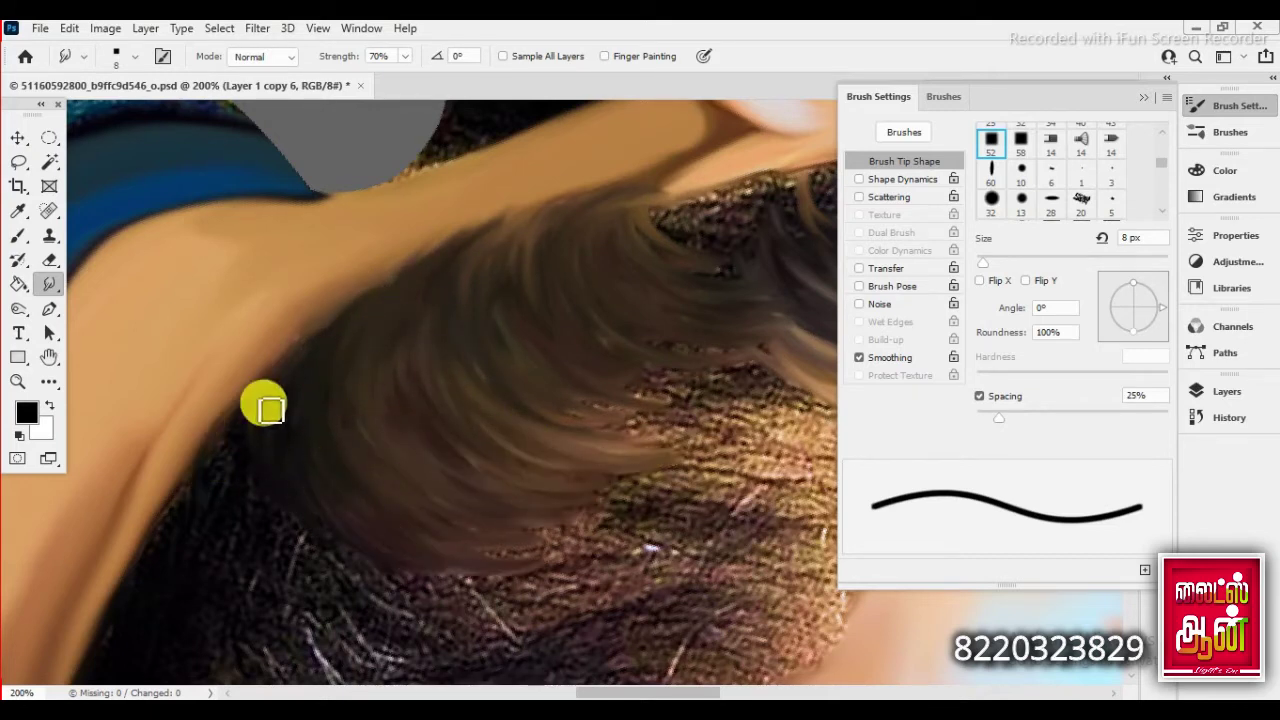
drag(455, 620, 570, 565)
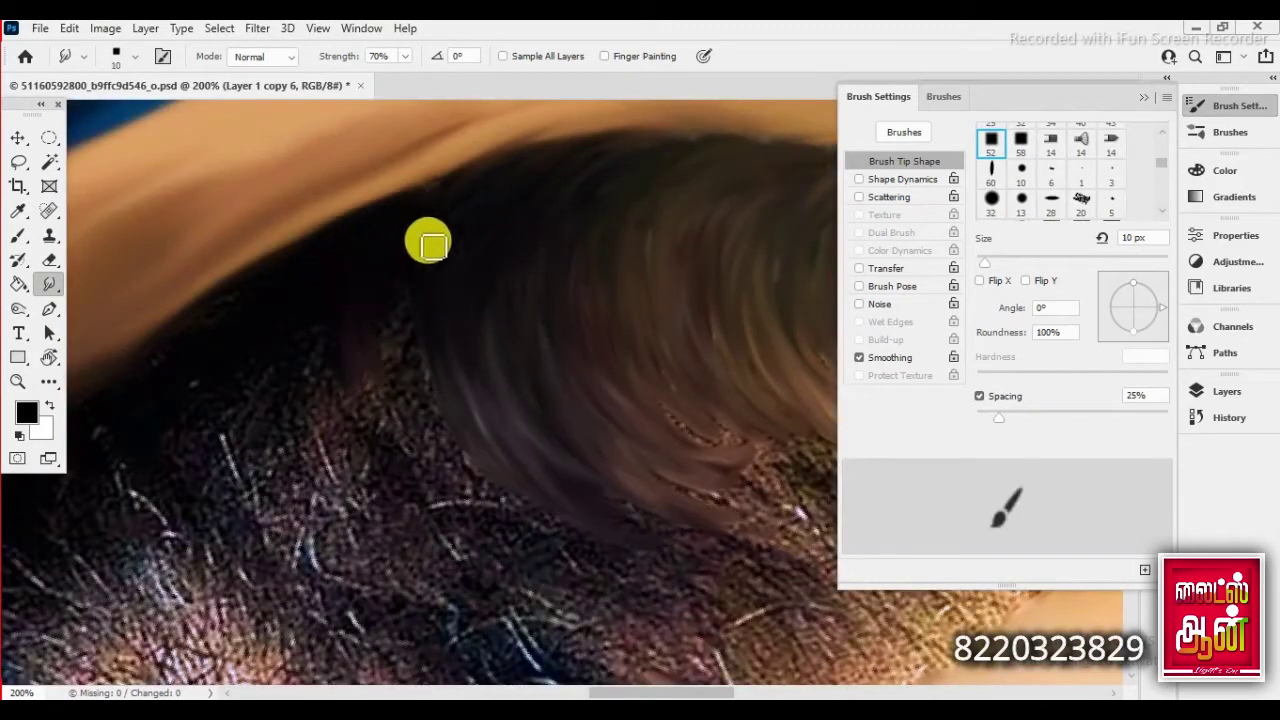
mouse_move(266, 297)
mouse_down()
mouse_move(345, 445)
mouse_move(443, 568)
mouse_up()
mouse_move(266, 503)
mouse_down()
mouse_move(220, 280)
mouse_move(386, 391)
mouse_move(500, 343)
mouse_move(333, 342)
mouse_up()
- Blend the glittery hair patches into smooth brown strands and darken the upper hair
key(h)
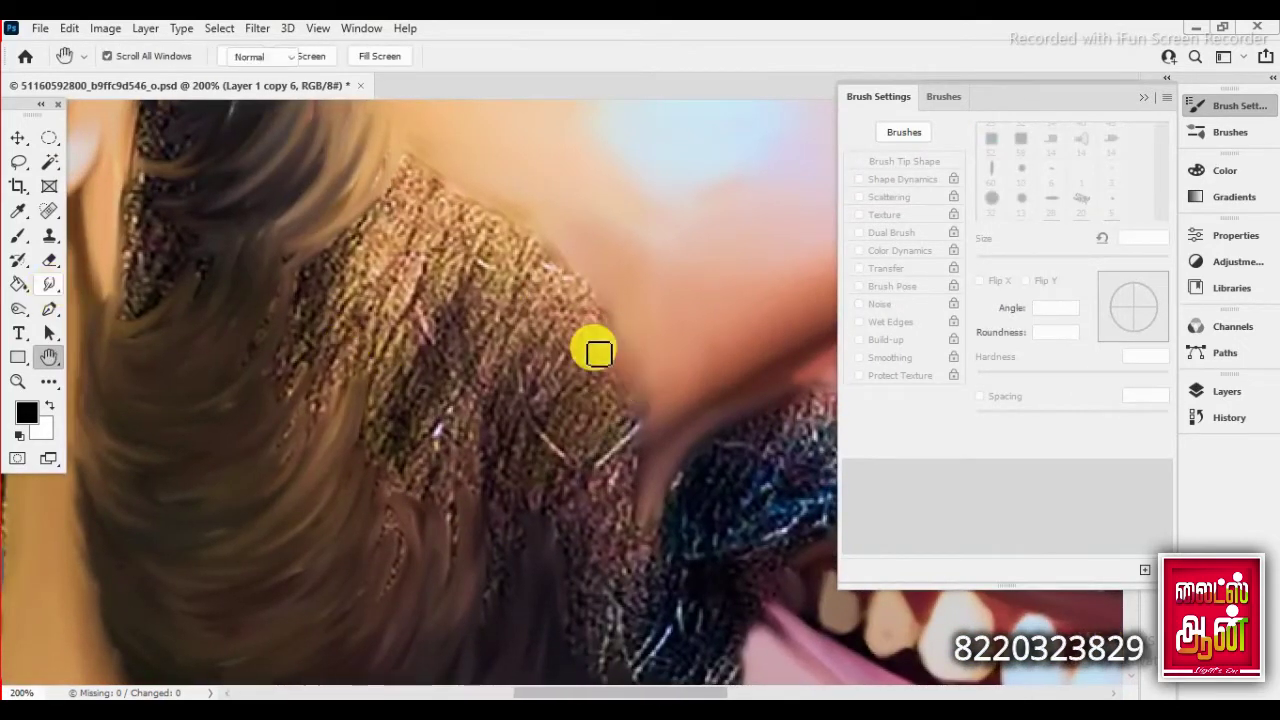
mouse_move(598, 352)
mouse_down()
mouse_move(474, 369)
mouse_move(552, 537)
mouse_move(558, 596)
mouse_up()
drag(497, 279, 488, 511)
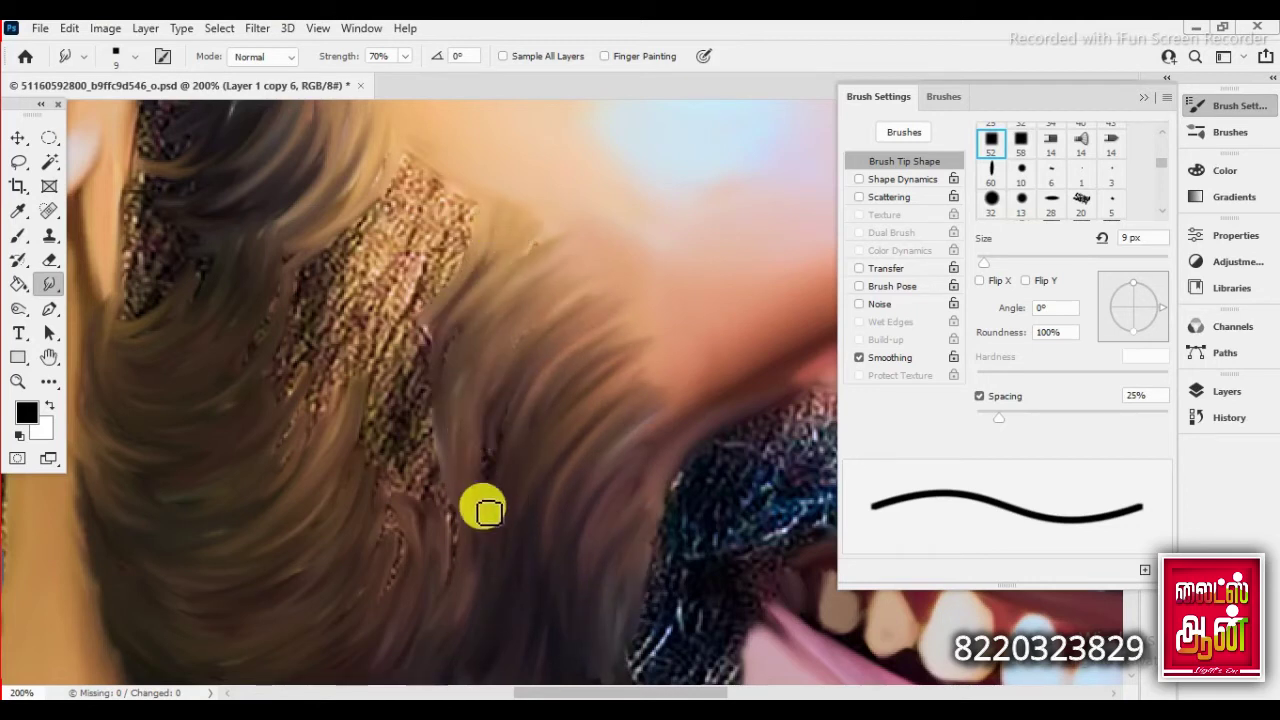
drag(556, 234, 445, 521)
mouse_move(455, 415)
mouse_down()
mouse_move(320, 283)
mouse_move(363, 369)
mouse_move(505, 208)
mouse_up()
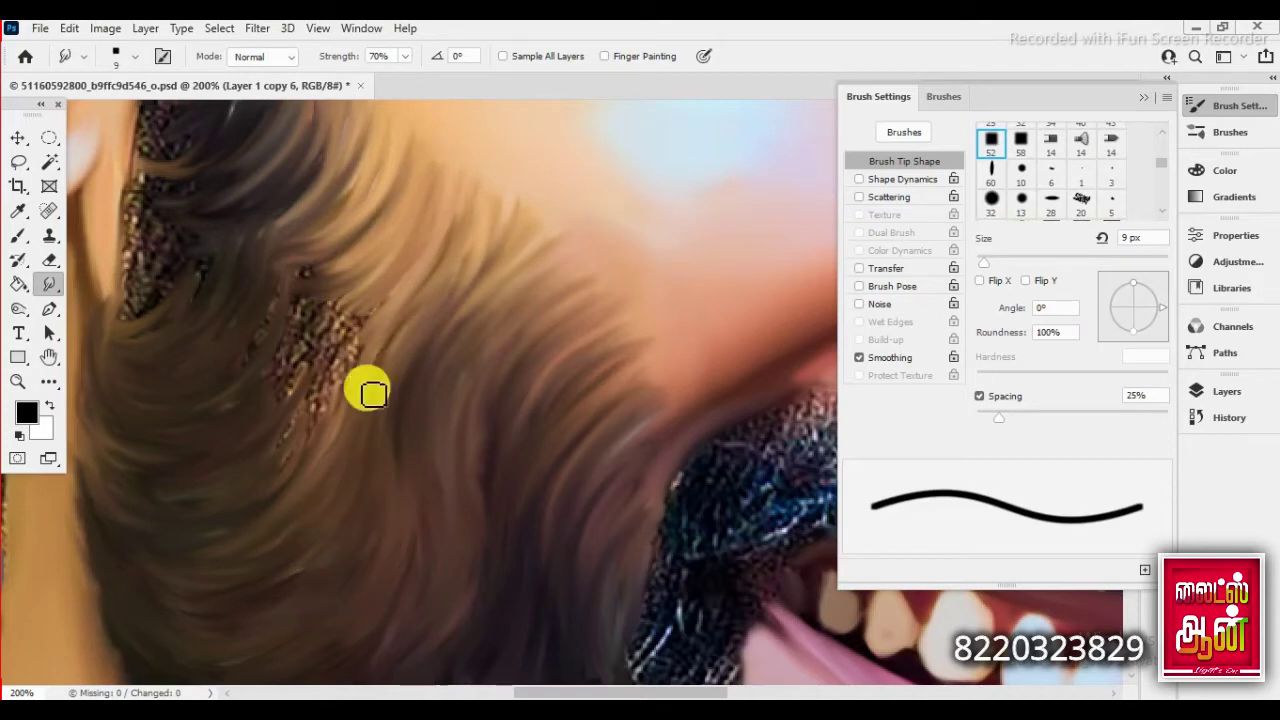
mouse_move(372, 393)
mouse_down()
mouse_move(280, 351)
mouse_move(266, 277)
mouse_up()
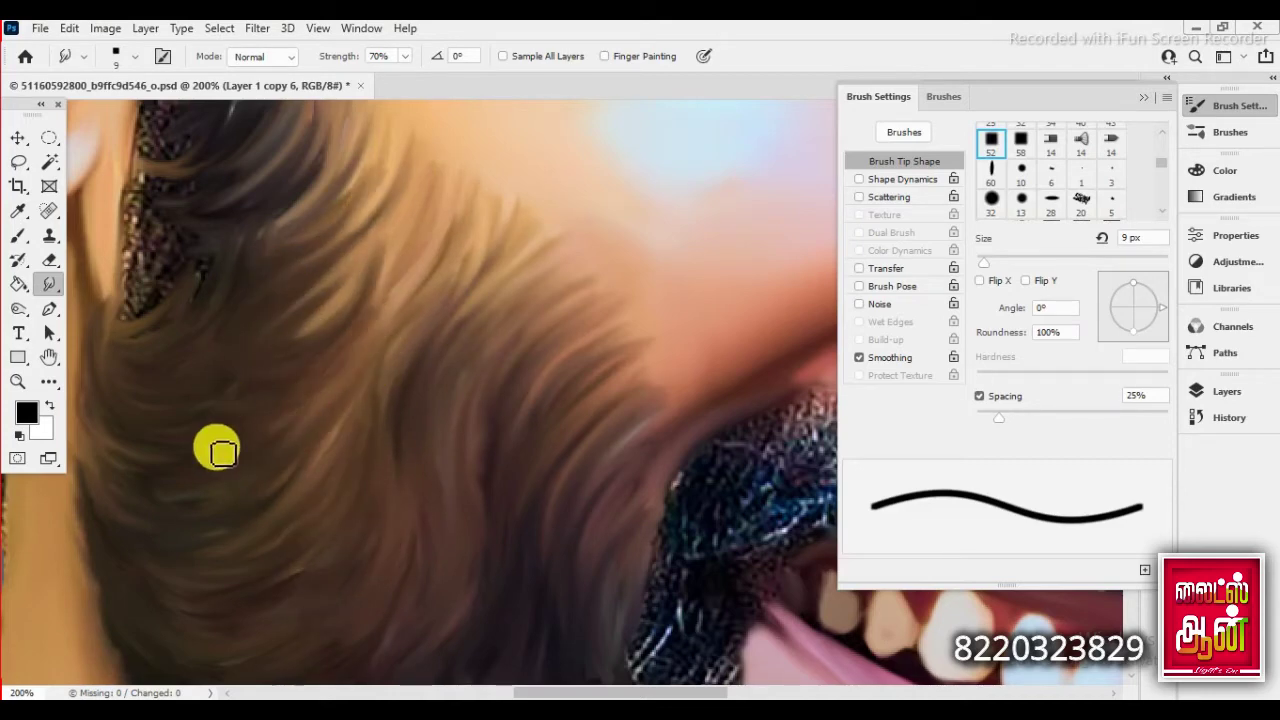
drag(243, 349, 391, 117)
scroll(340, 457, down, 5)
scroll(340, 457, right, 3)
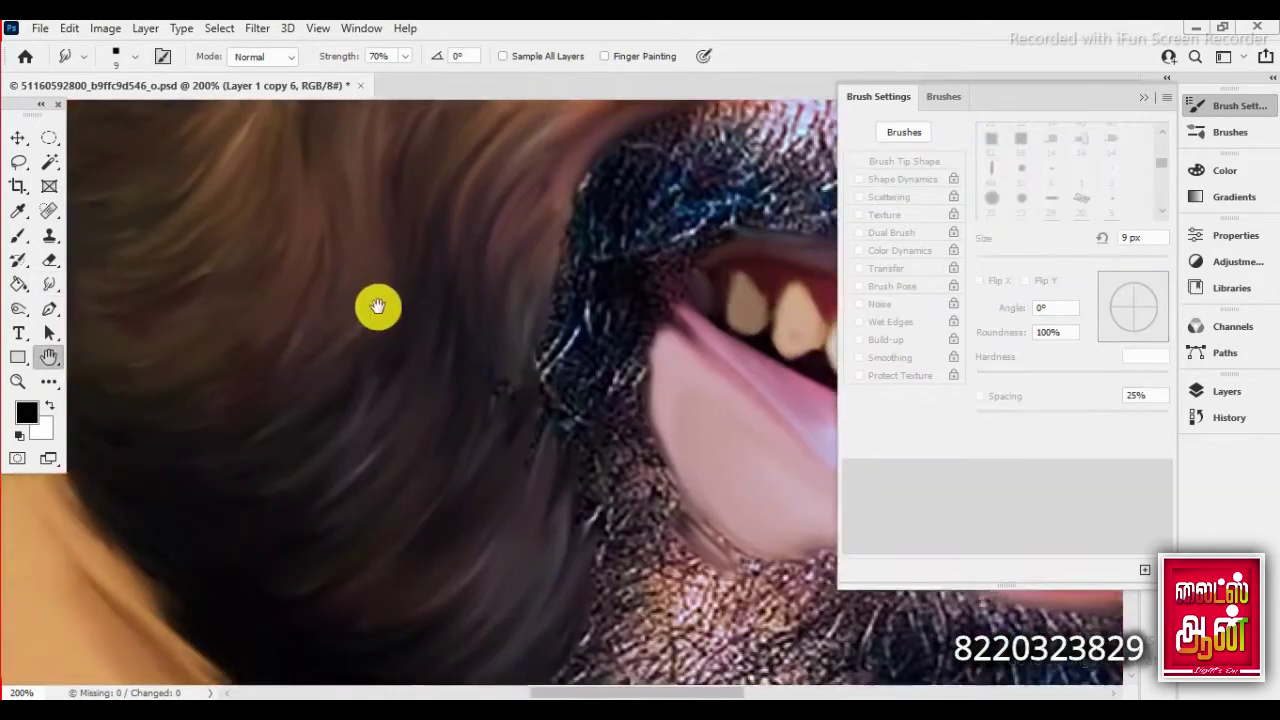
- Streak the dark hair edge beside the ear down into the skin
mouse_move(494, 235)
mouse_down()
mouse_move(463, 663)
mouse_move(391, 300)
mouse_up()
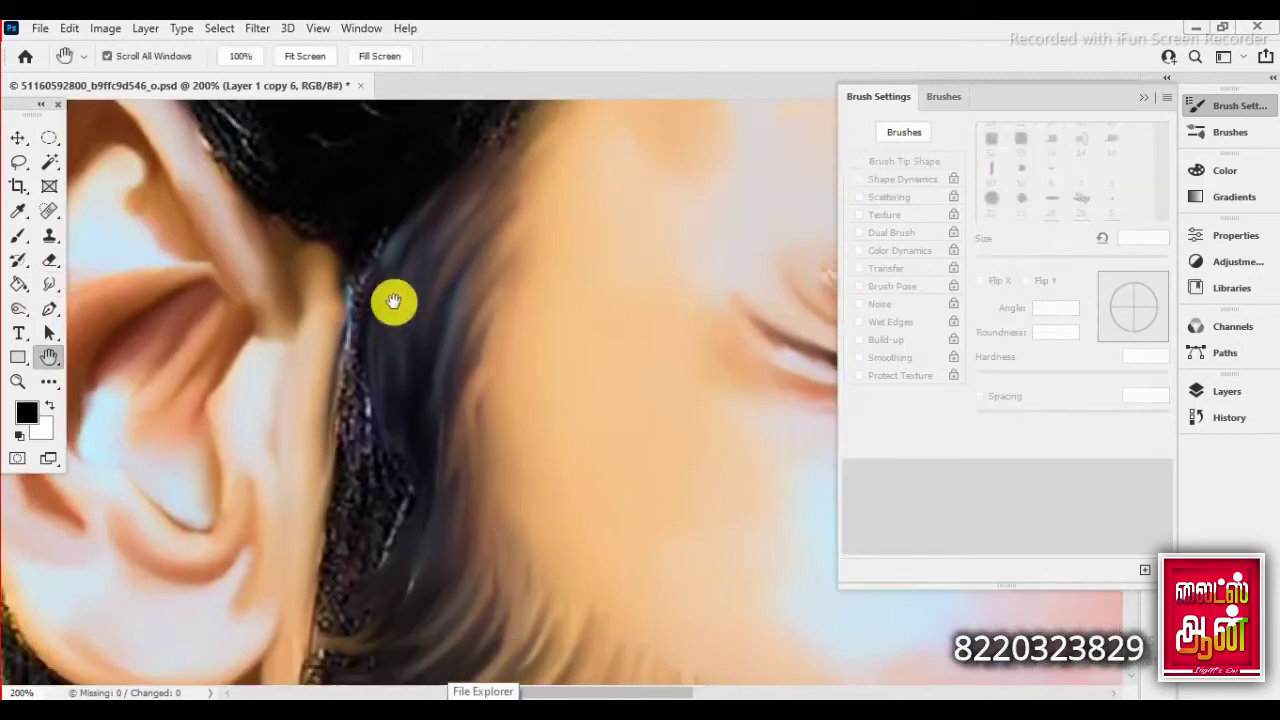
drag(479, 228, 368, 426)
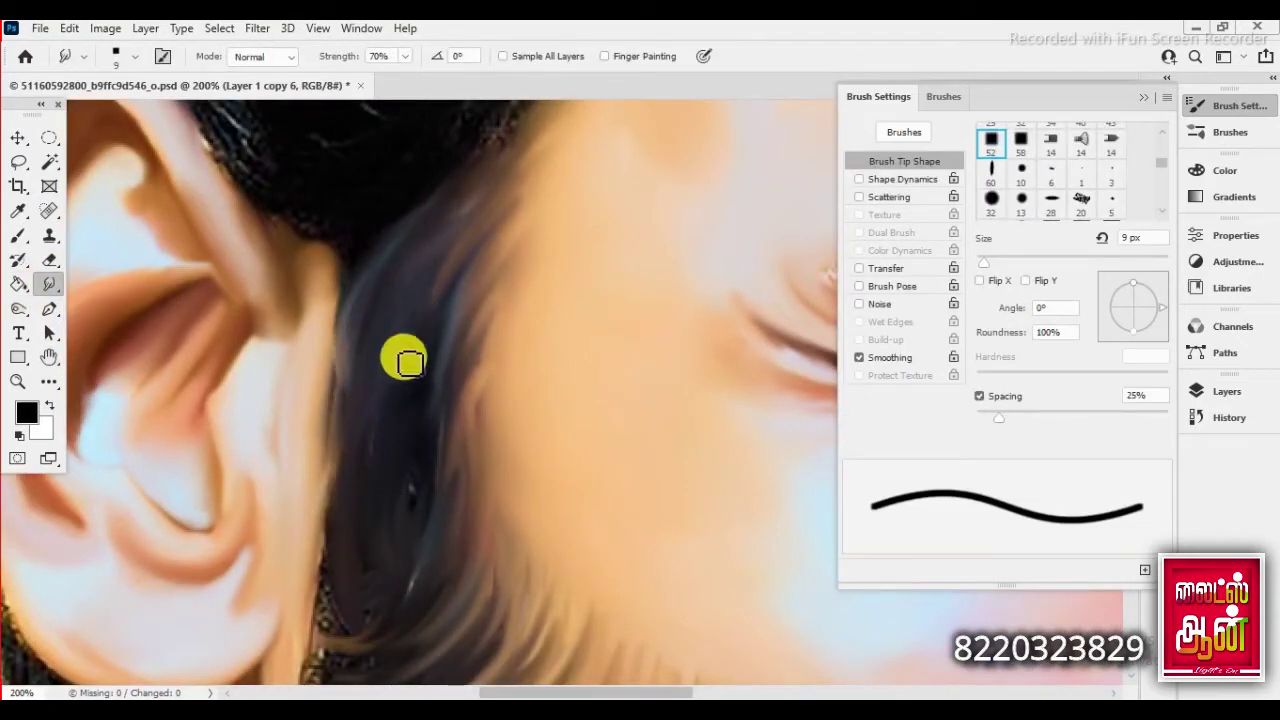
drag(409, 363, 501, 369)
drag(551, 156, 390, 672)
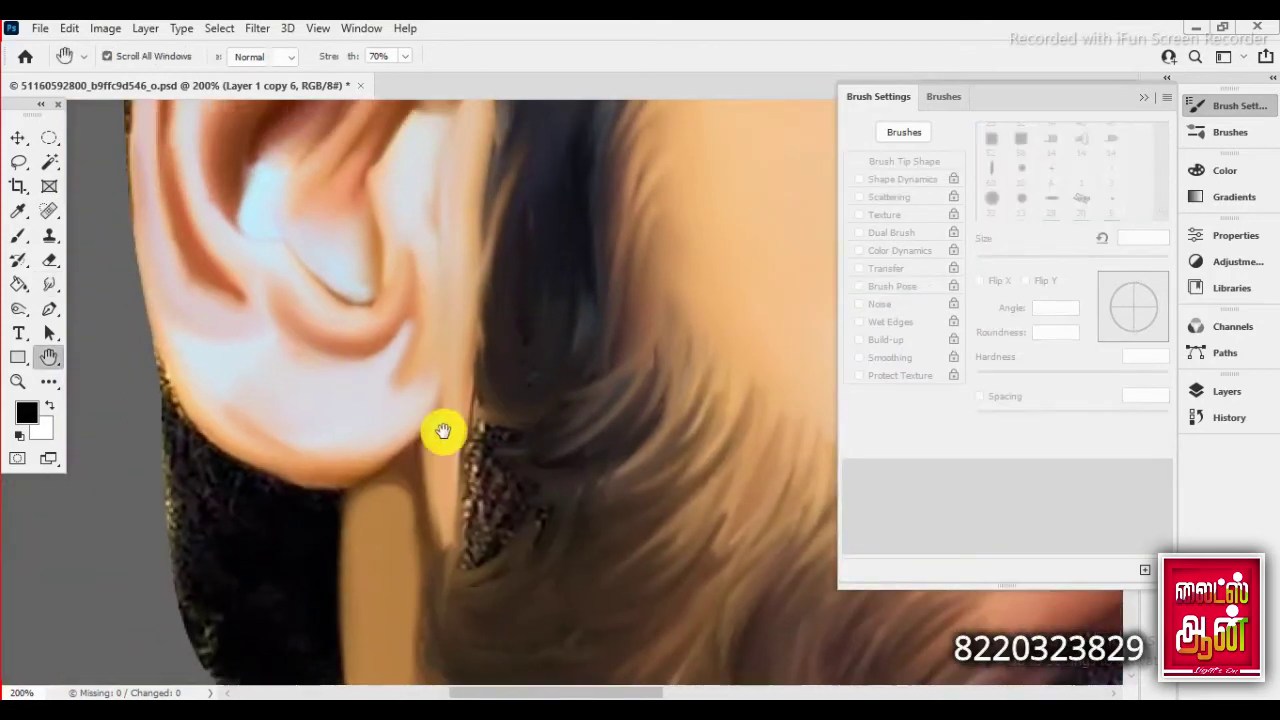
drag(338, 568, 407, 372)
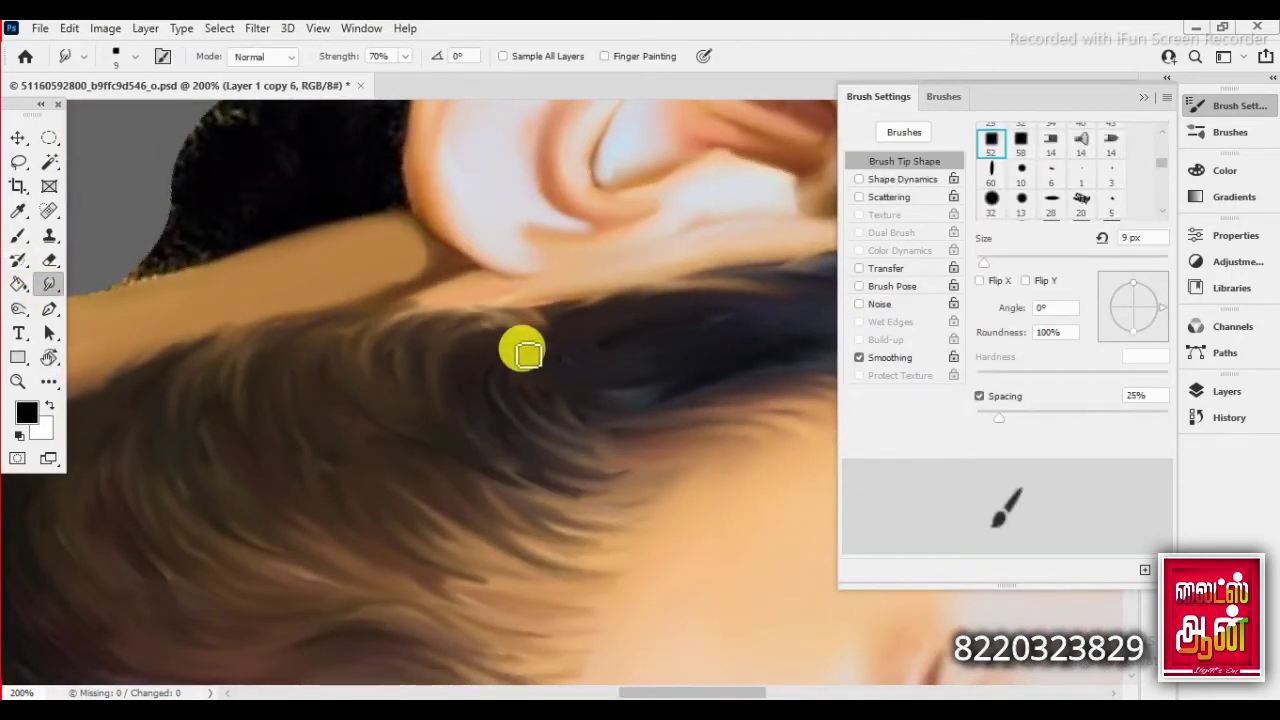
- With the canvas rotated, smudge strands down over the hair, then reset rotation to upright
key(ctrl+minus)
key(r)
drag(520, 349, 390, 400)
key(h)
scroll(343, 306, up, 5)
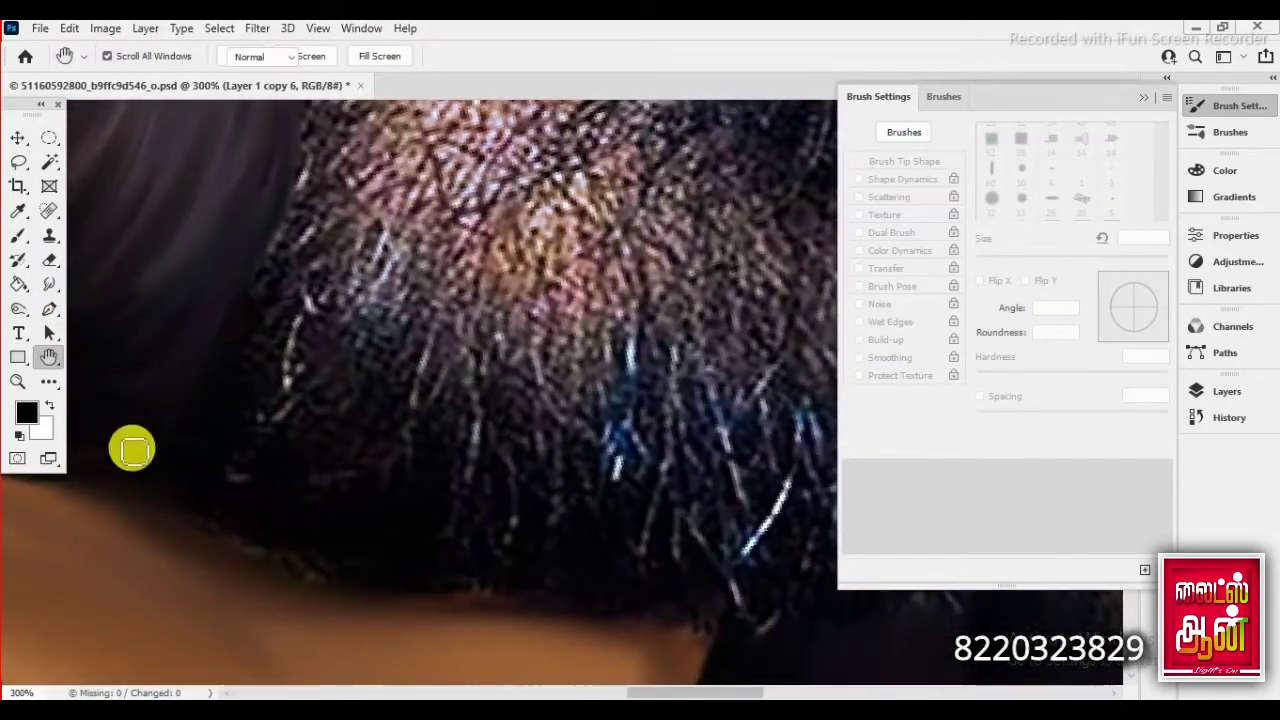
key(r)
mouse_move(400, 235)
mouse_down()
mouse_move(440, 480)
mouse_move(400, 410)
mouse_up()
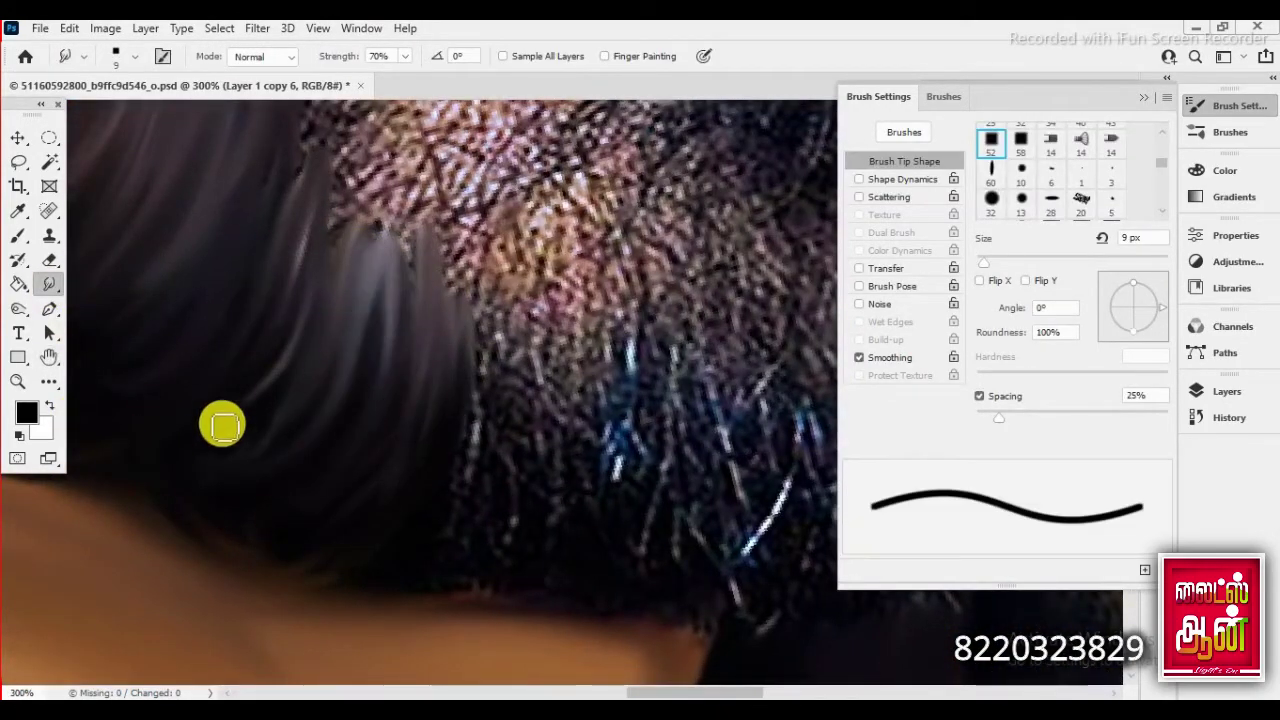
drag(600, 225, 600, 500)
drag(510, 300, 520, 500)
drag(440, 300, 471, 463)
mouse_move(540, 290)
mouse_down()
mouse_move(540, 520)
mouse_move(570, 450)
mouse_move(493, 606)
mouse_up()
key(Escape)
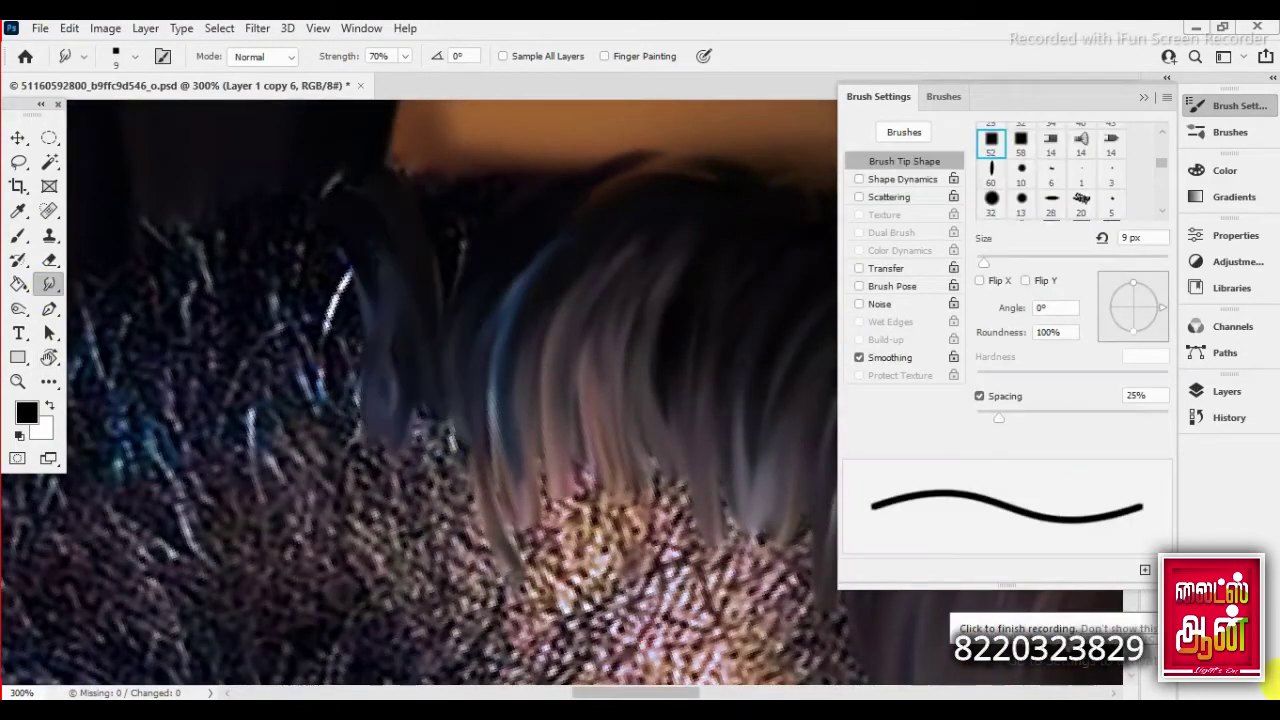
- Smudge many strands down the left hair area, then move to the lips and beard
drag(350, 212, 372, 460)
drag(230, 180, 250, 440)
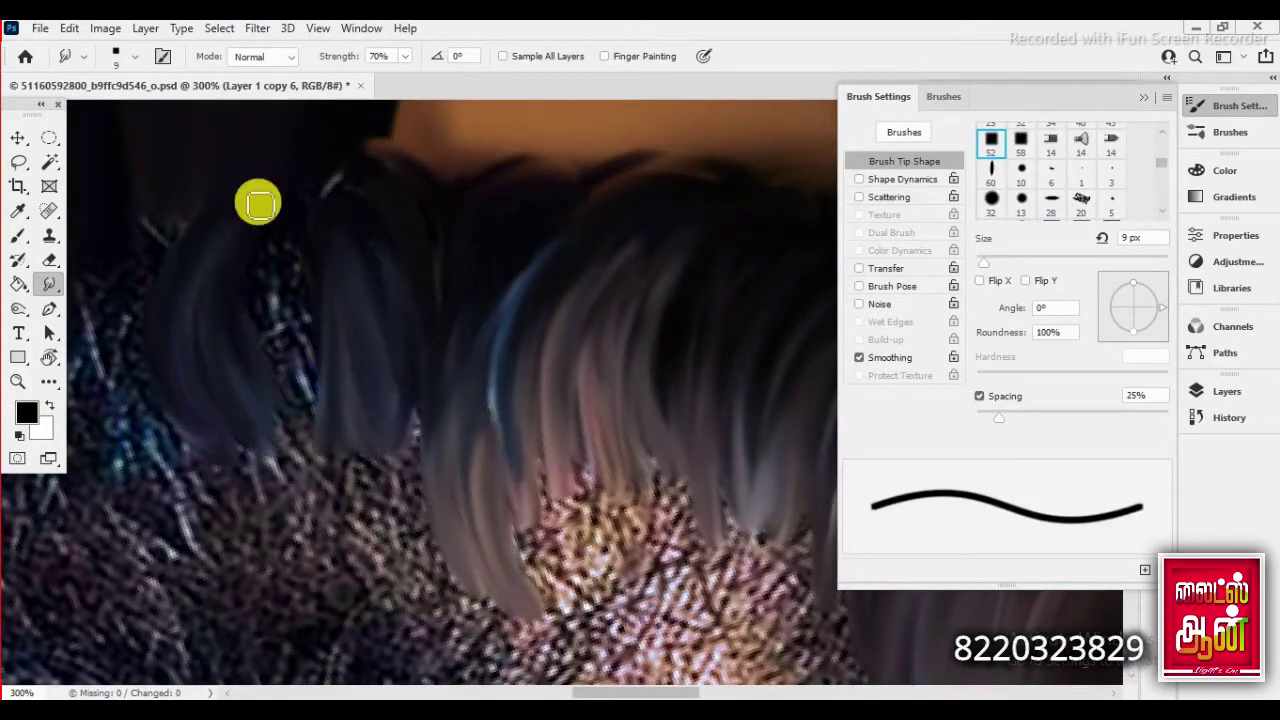
drag(257, 200, 306, 400)
drag(150, 240, 86, 370)
key(r)
mouse_move(237, 329)
mouse_down()
mouse_move(586, 457)
mouse_move(409, 429)
mouse_up()
key(h)
- Pull beard strands down below the lower lip, shrinking the brush for finer strands
click(49, 284)
drag(340, 320, 360, 450)
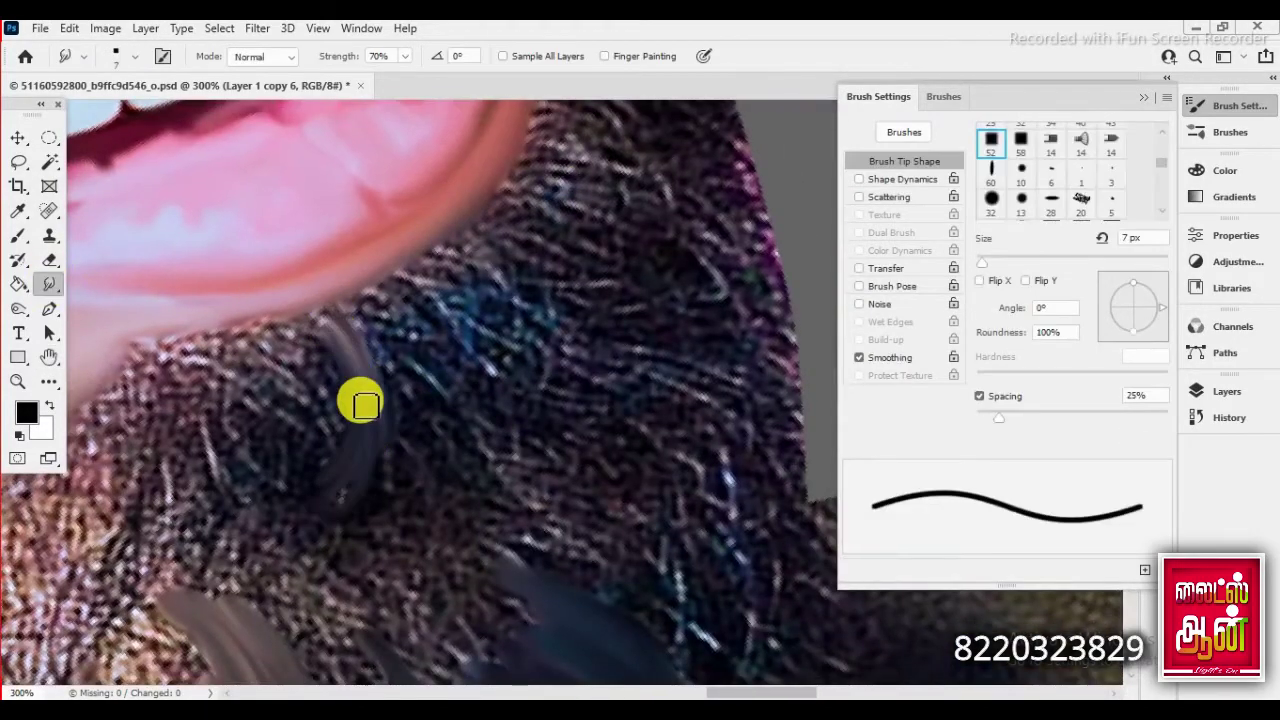
drag(300, 315, 300, 470)
mouse_move(240, 330)
mouse_down()
mouse_move(226, 480)
mouse_move(266, 409)
mouse_up()
key(bracketleft)
drag(200, 330, 180, 470)
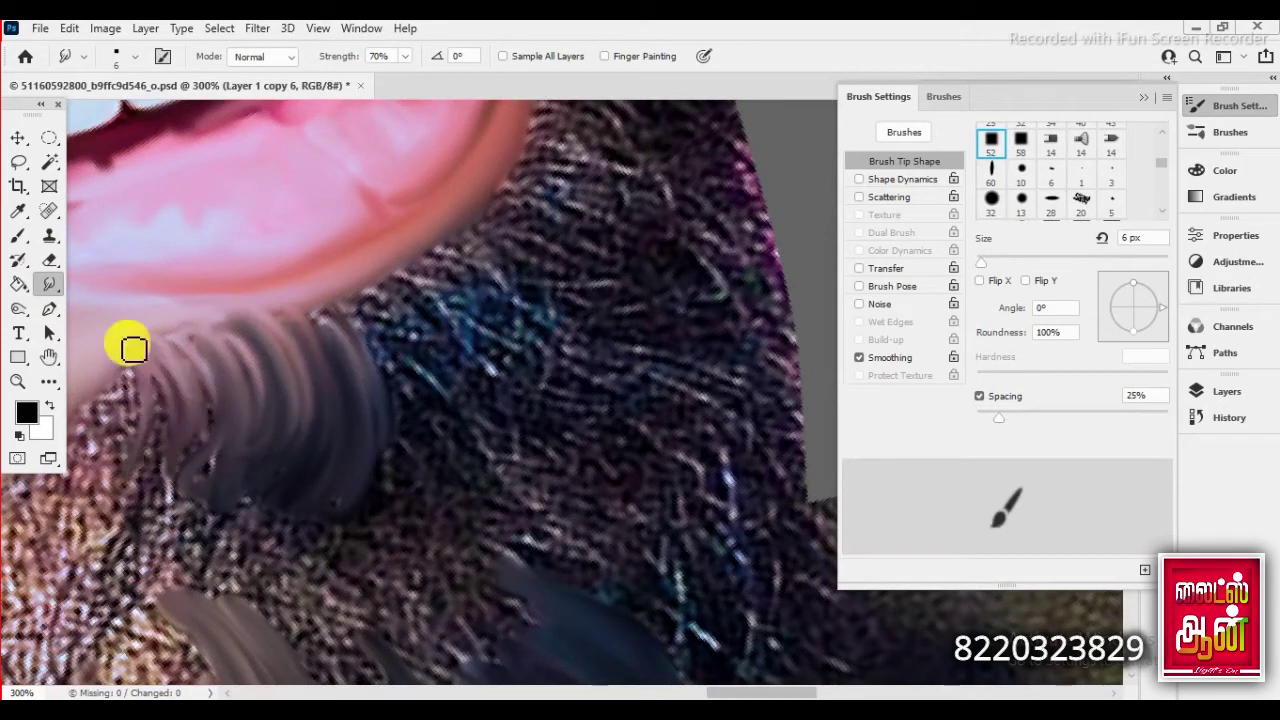
drag(140, 330, 110, 460)
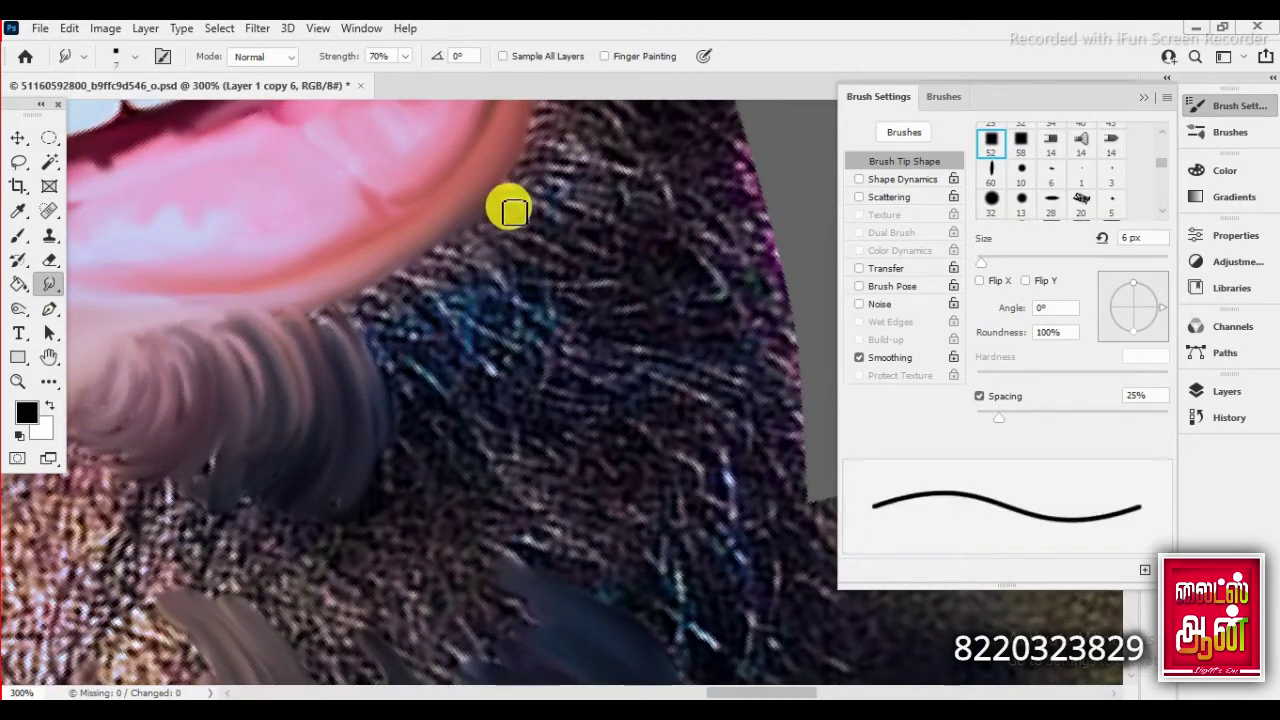
- Smudge more beard strands down from the lip edge
mouse_move(508, 206)
mouse_down()
mouse_move(657, 157)
mouse_move(478, 276)
mouse_move(560, 360)
mouse_up()
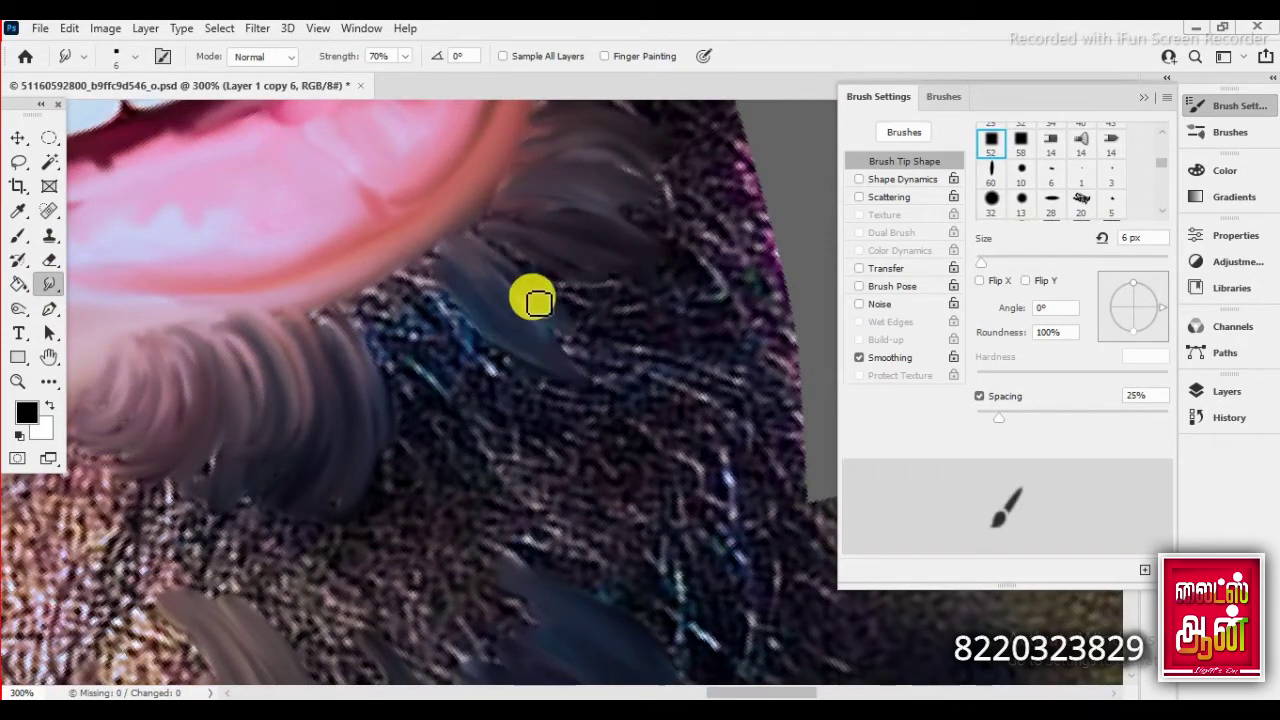
drag(420, 300, 400, 470)
drag(314, 320, 360, 430)
drag(430, 250, 500, 365)
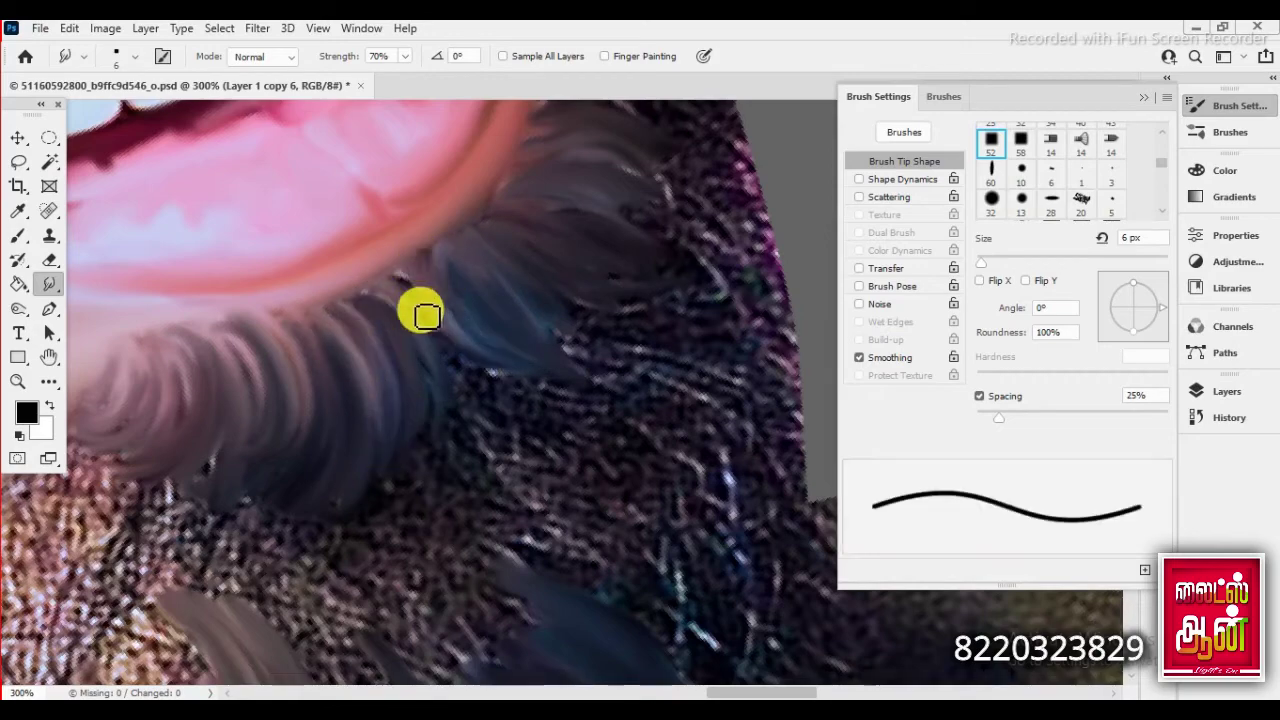
scroll(530, 265, down, 1)
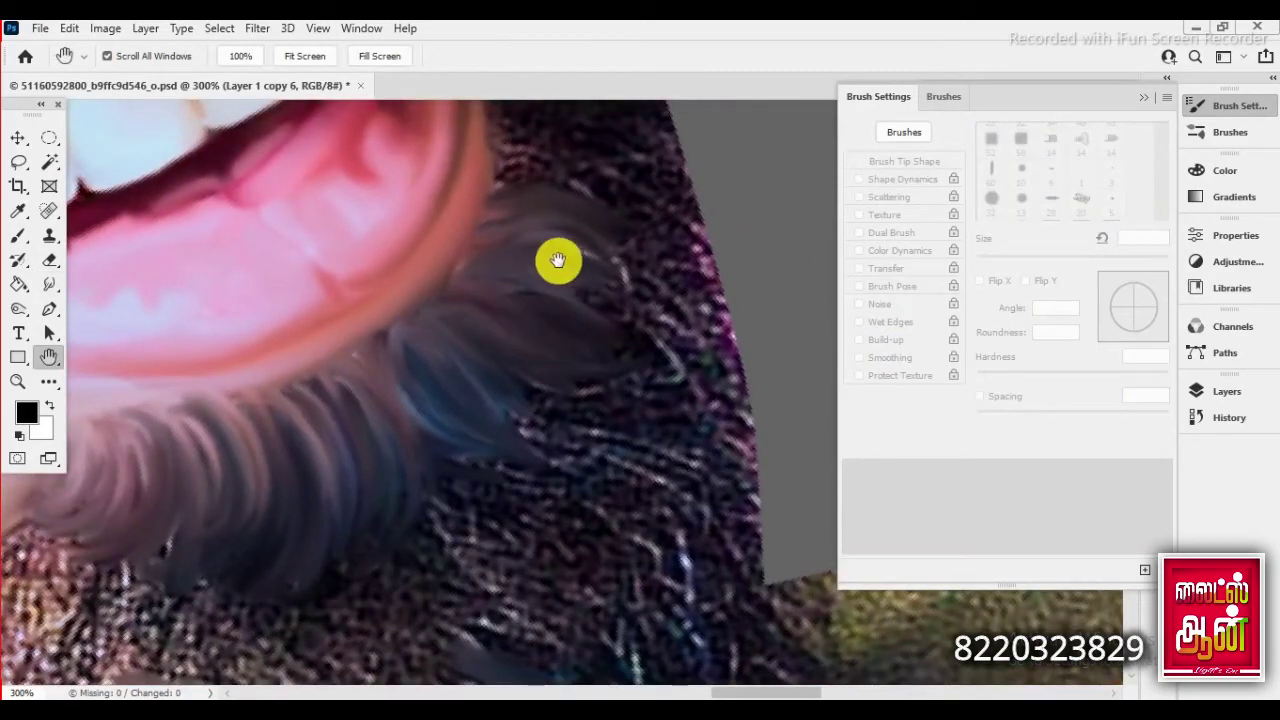
- Smear the beard texture beside the mouth into dark and grey hair strands
scroll(620, 330, down, 1)
scroll(694, 417, down, 1)
drag(534, 425, 811, 437)
scroll(686, 294, down, 1)
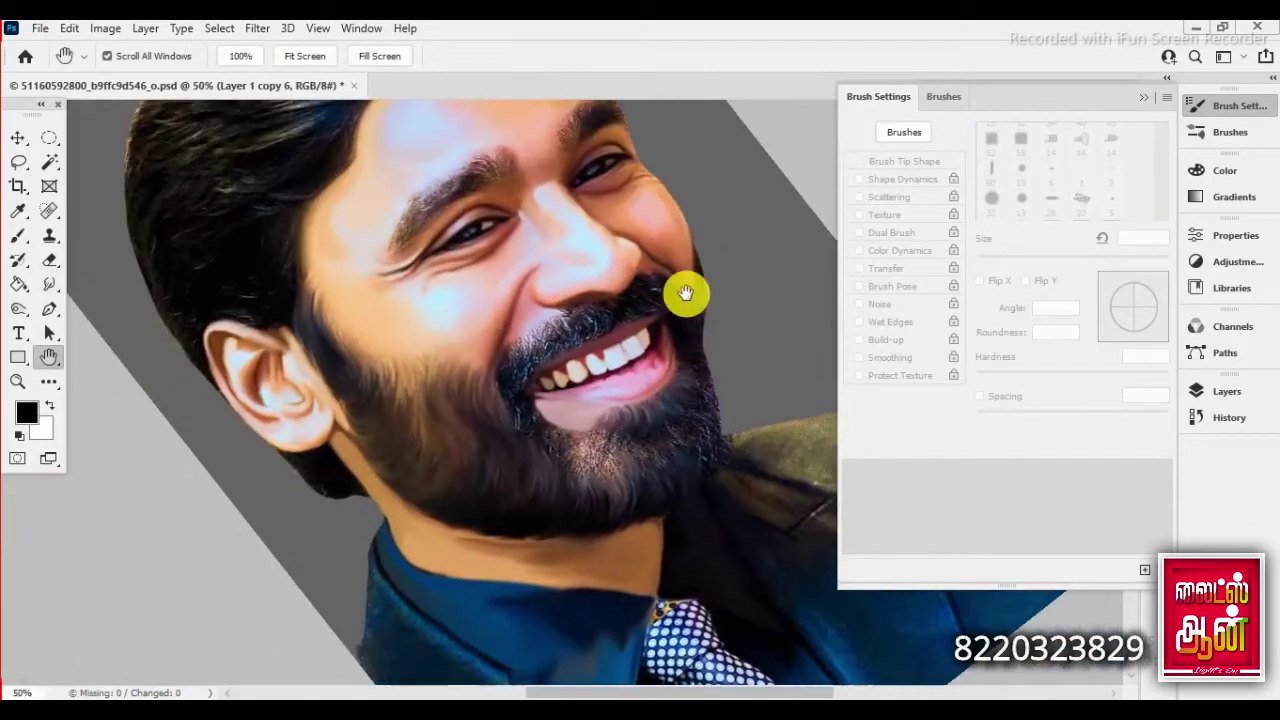
scroll(583, 363, up, 2)
scroll(385, 425, up, 1)
drag(385, 425, 43, 543)
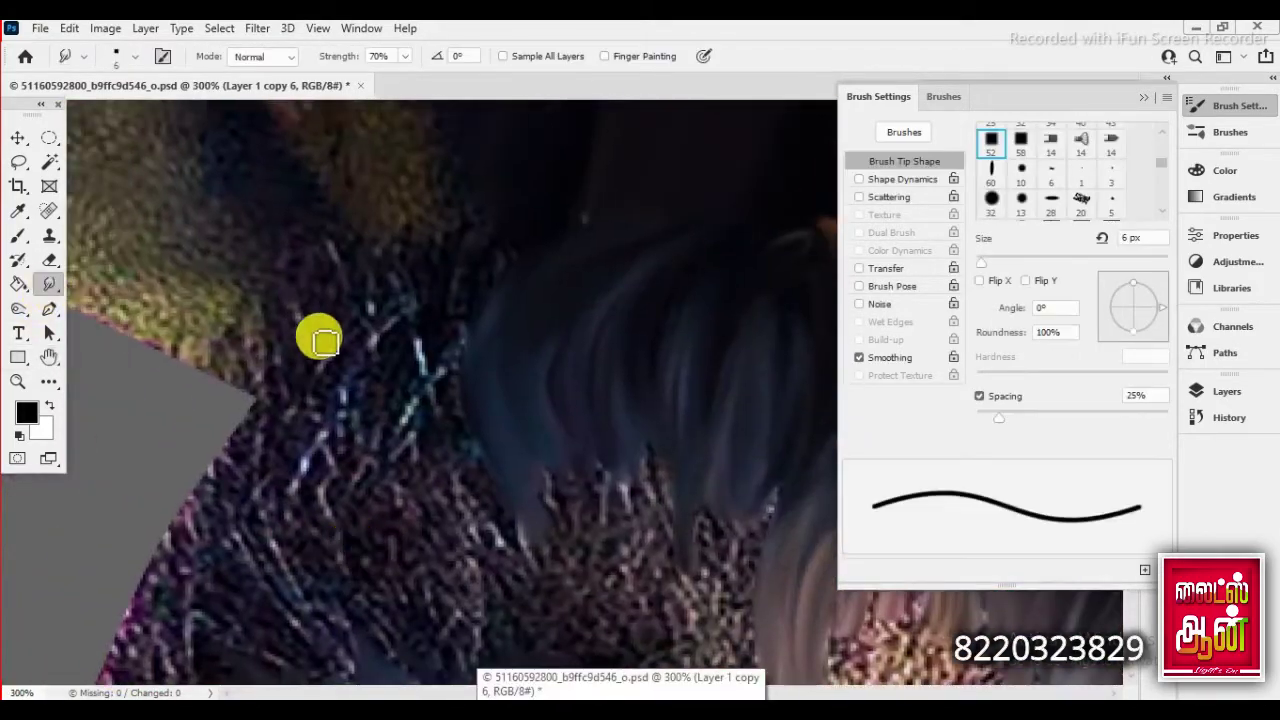
mouse_move(374, 424)
mouse_down()
mouse_move(340, 437)
mouse_move(500, 571)
mouse_move(600, 629)
mouse_move(772, 502)
mouse_move(529, 600)
mouse_up()
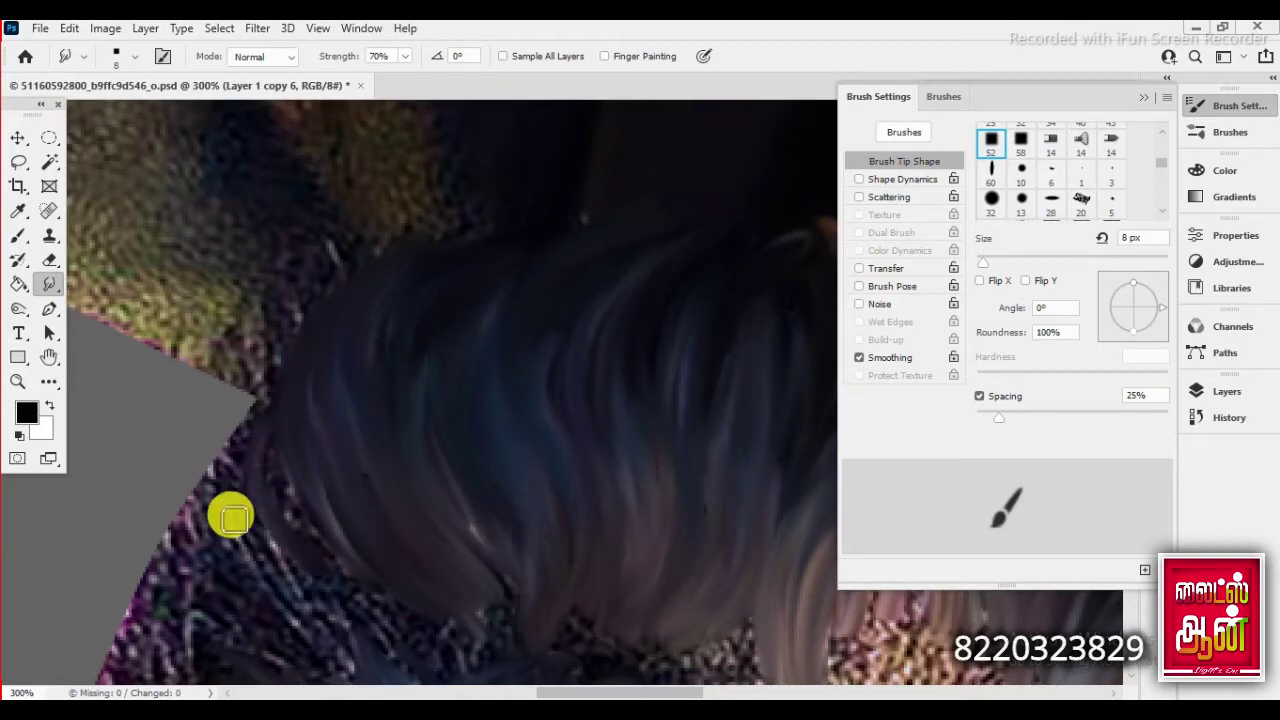
mouse_move(232, 517)
mouse_down()
mouse_move(211, 449)
mouse_move(263, 534)
mouse_move(371, 506)
mouse_move(227, 328)
mouse_up()
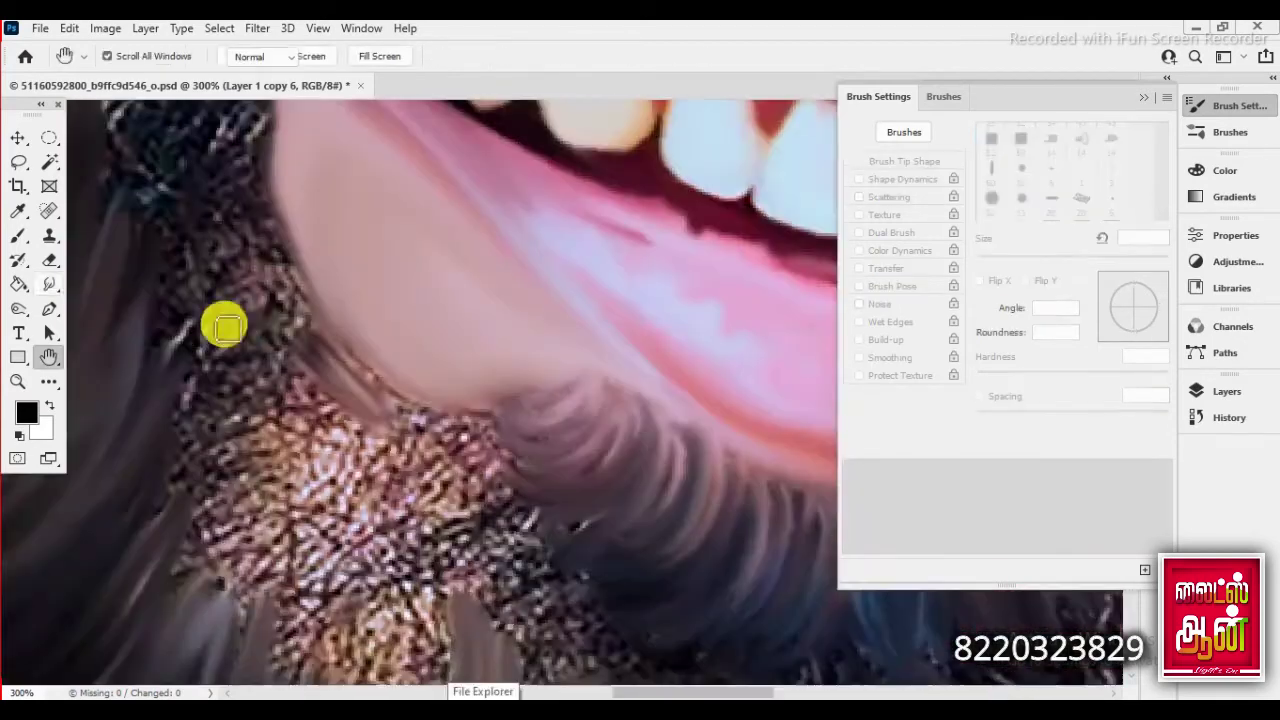
drag(300, 280, 310, 360)
mouse_move(253, 470)
mouse_down()
mouse_move(306, 489)
mouse_move(437, 466)
mouse_move(433, 424)
mouse_move(300, 471)
mouse_move(488, 397)
mouse_up()
- With a slightly larger brush, smooth the remaining beard and speckled hair patch, then zoom out
key(bracketright)
drag(417, 380, 400, 289)
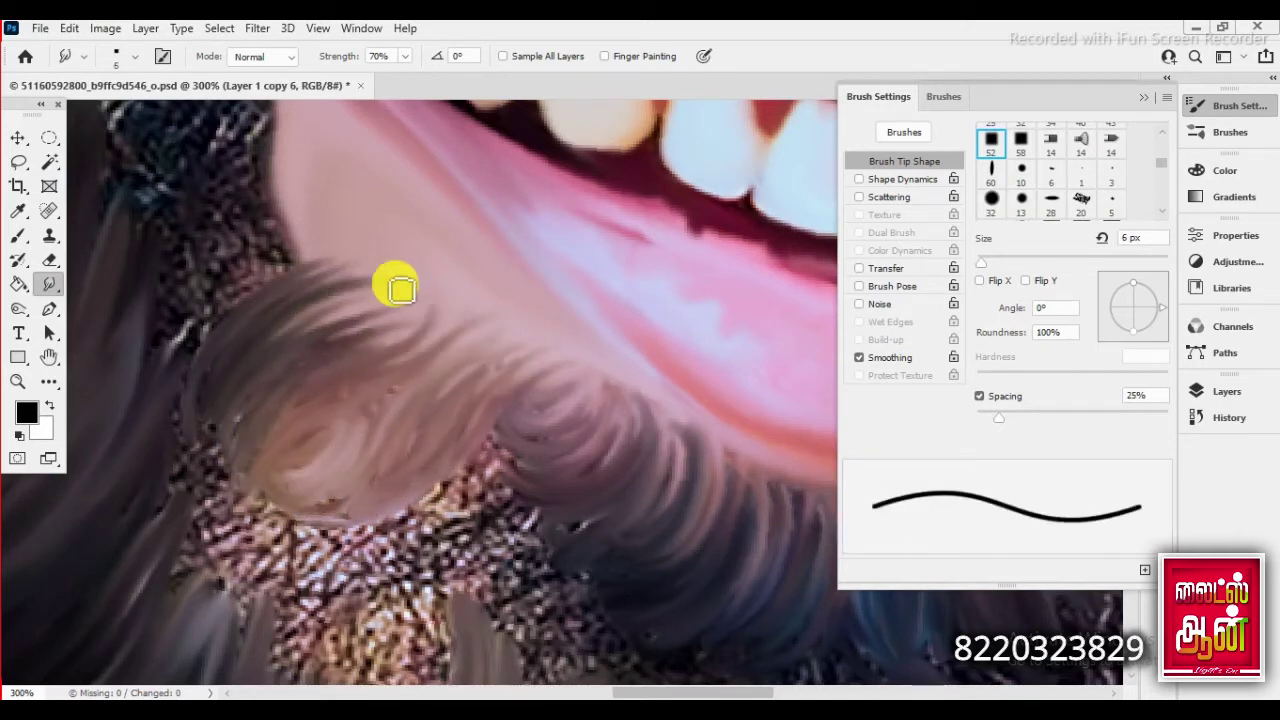
key(bracketright)
mouse_move(220, 407)
mouse_down()
mouse_move(254, 349)
mouse_move(220, 566)
mouse_move(334, 597)
mouse_move(283, 641)
mouse_move(309, 449)
mouse_up()
mouse_move(449, 271)
mouse_down()
mouse_move(371, 323)
mouse_move(338, 503)
mouse_move(557, 294)
mouse_move(506, 429)
mouse_move(480, 400)
mouse_up()
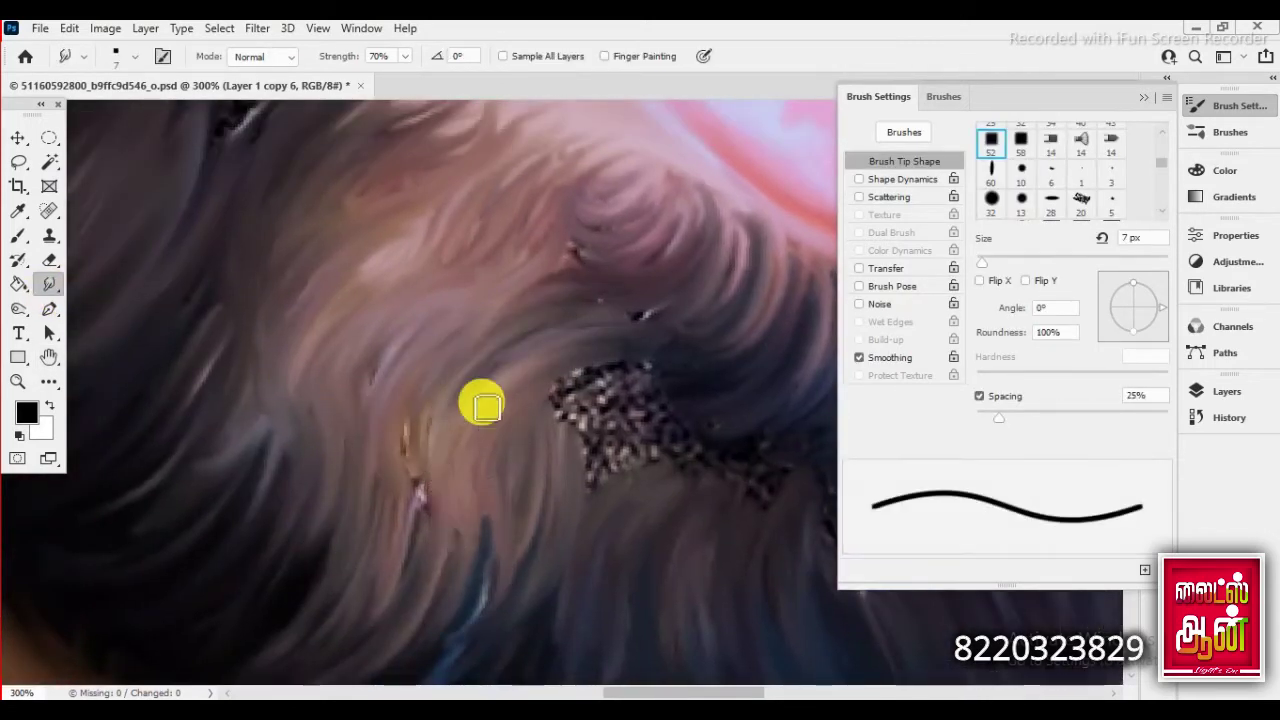
drag(649, 363, 585, 420)
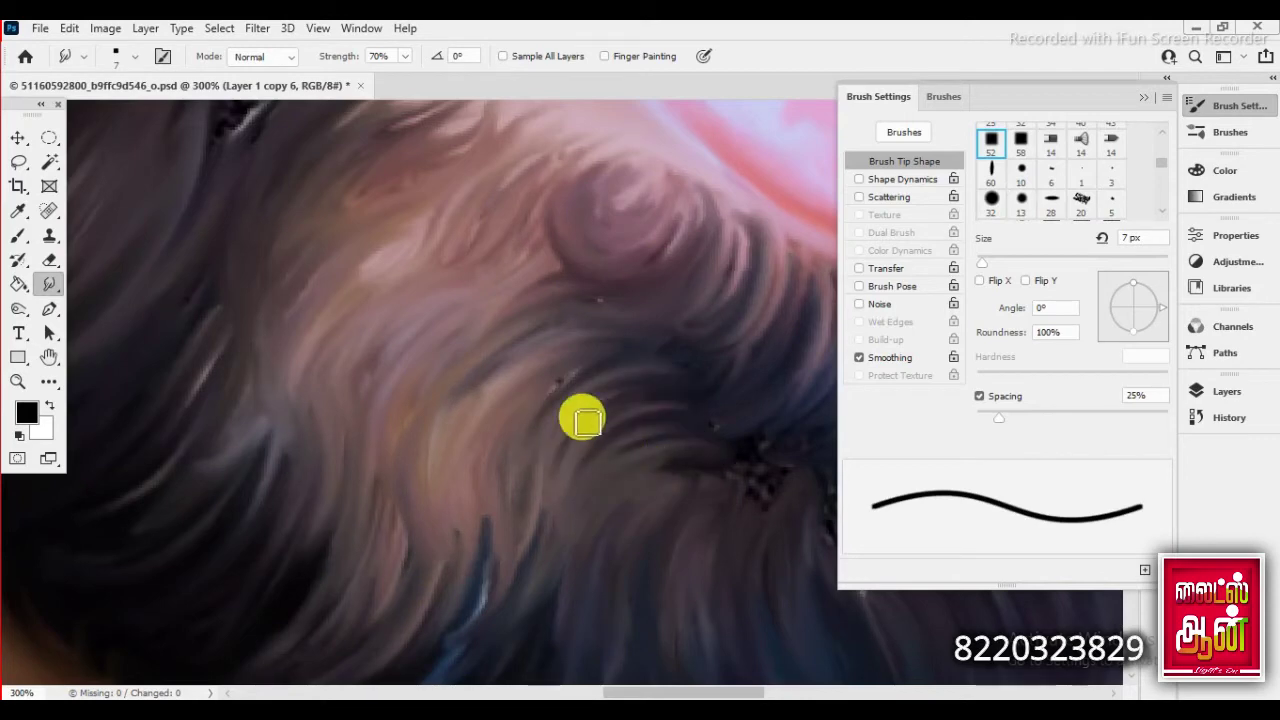
drag(591, 483, 257, 263)
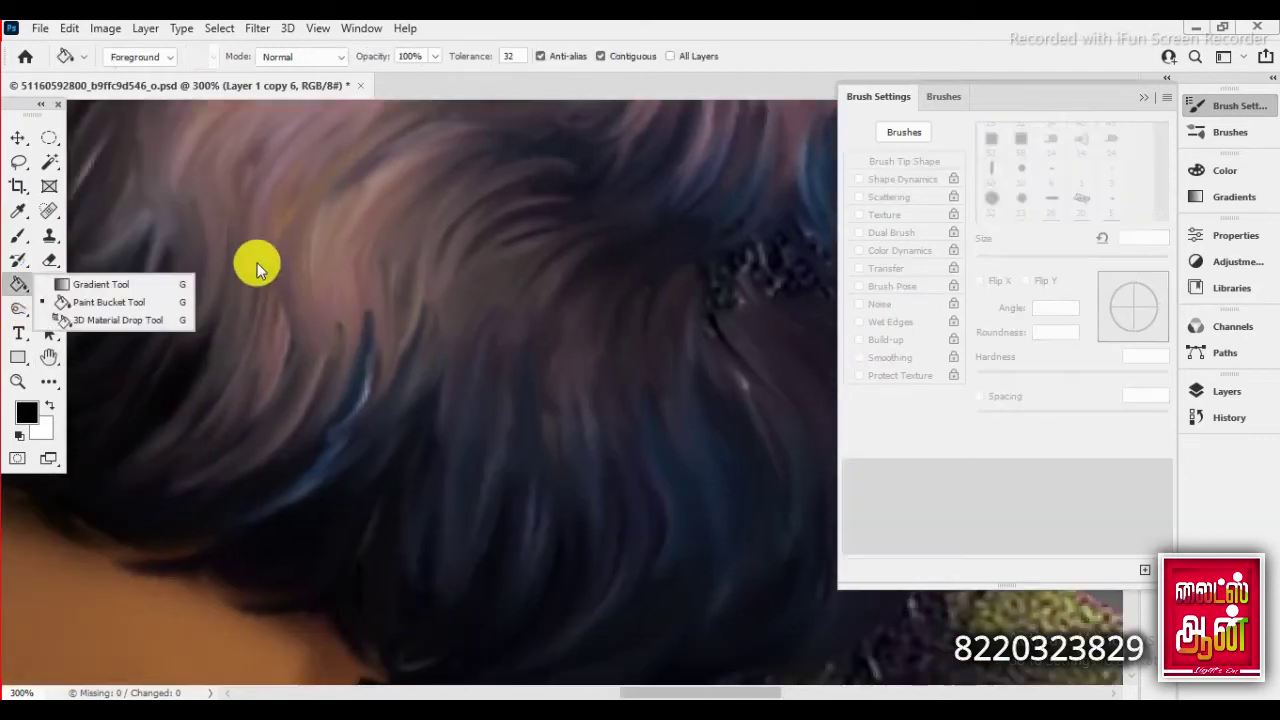
click(49, 284)
key(ctrl+minus)
key(ctrl+minus)
key(ctrl+minus)
- Smear beard hair up into the lip edge and smooth glitter texture into dark strands
scroll(385, 385, up, 2)
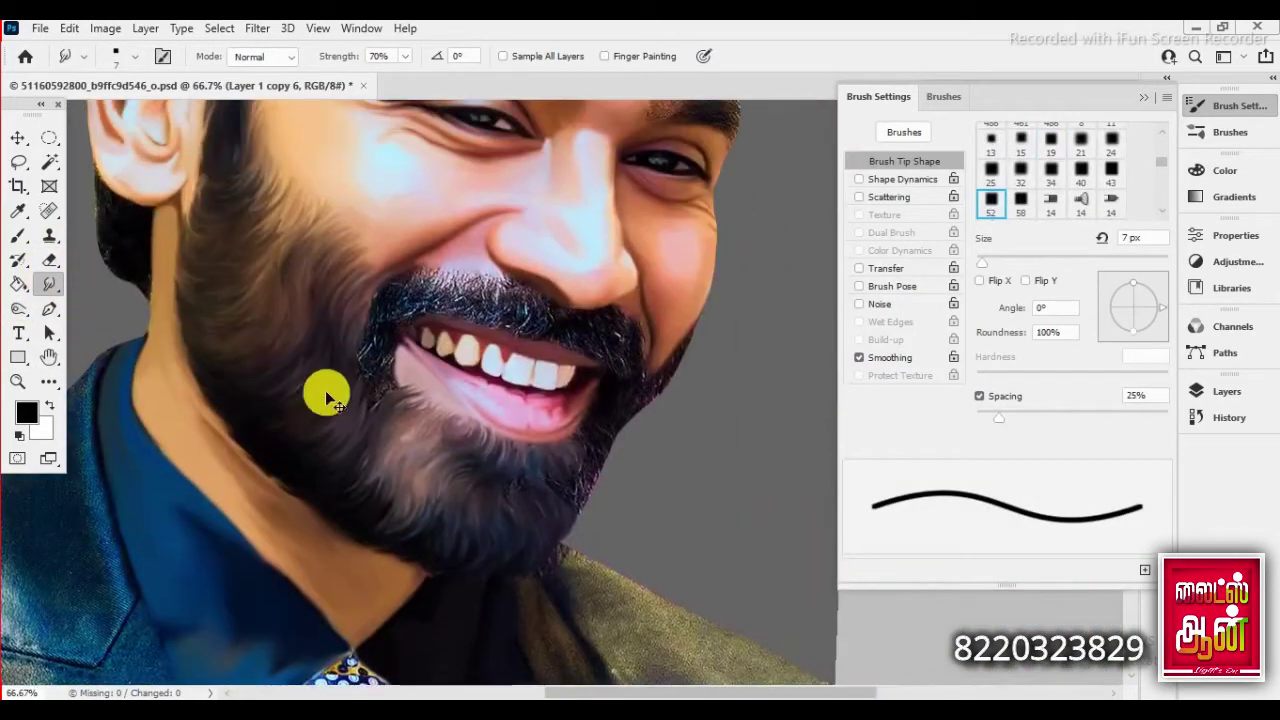
scroll(323, 386, up, 3)
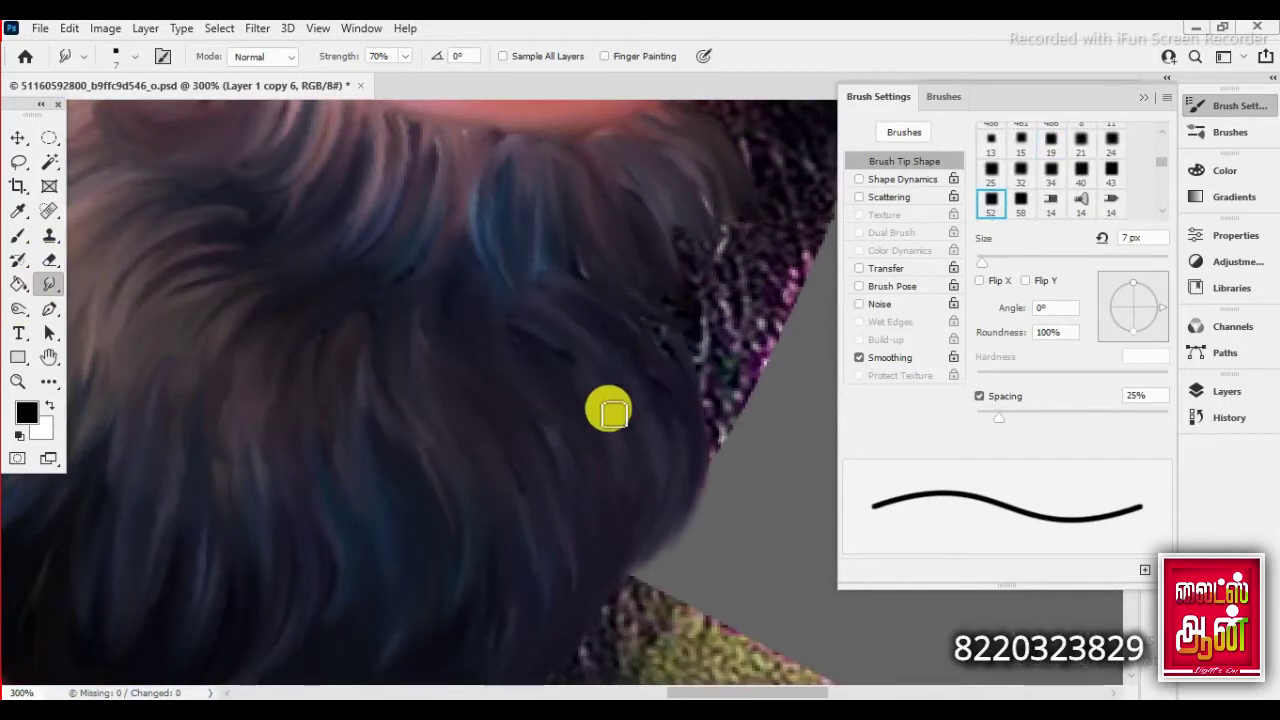
scroll(477, 409, up, 5)
key(r)
key(shift+r)
key(shift+r)
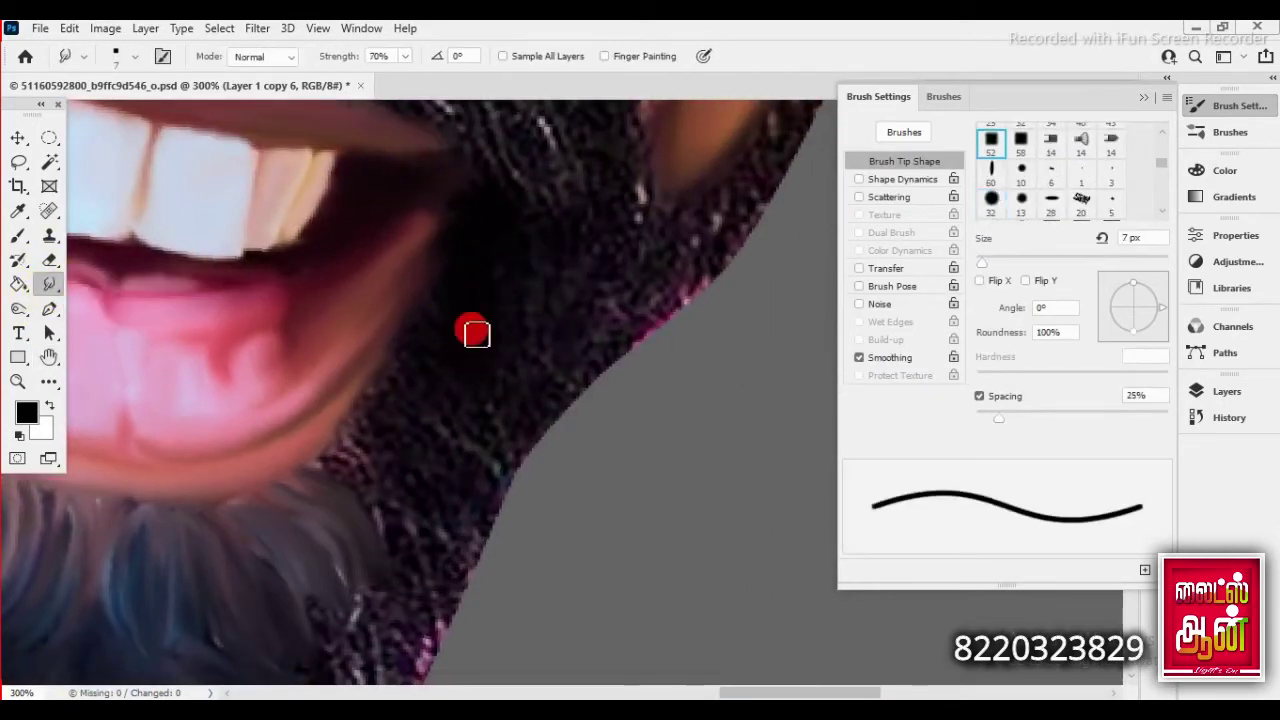
drag(382, 509, 378, 416)
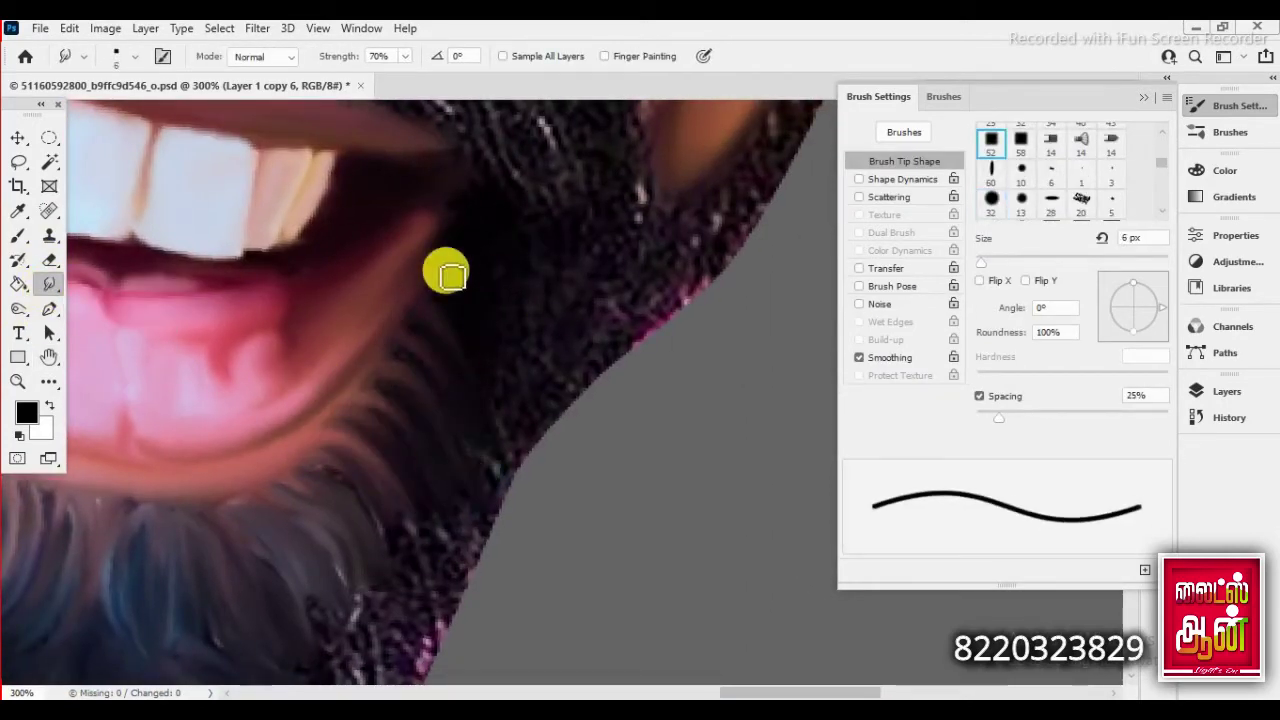
mouse_move(450, 275)
mouse_down()
mouse_move(474, 429)
mouse_move(393, 517)
mouse_up()
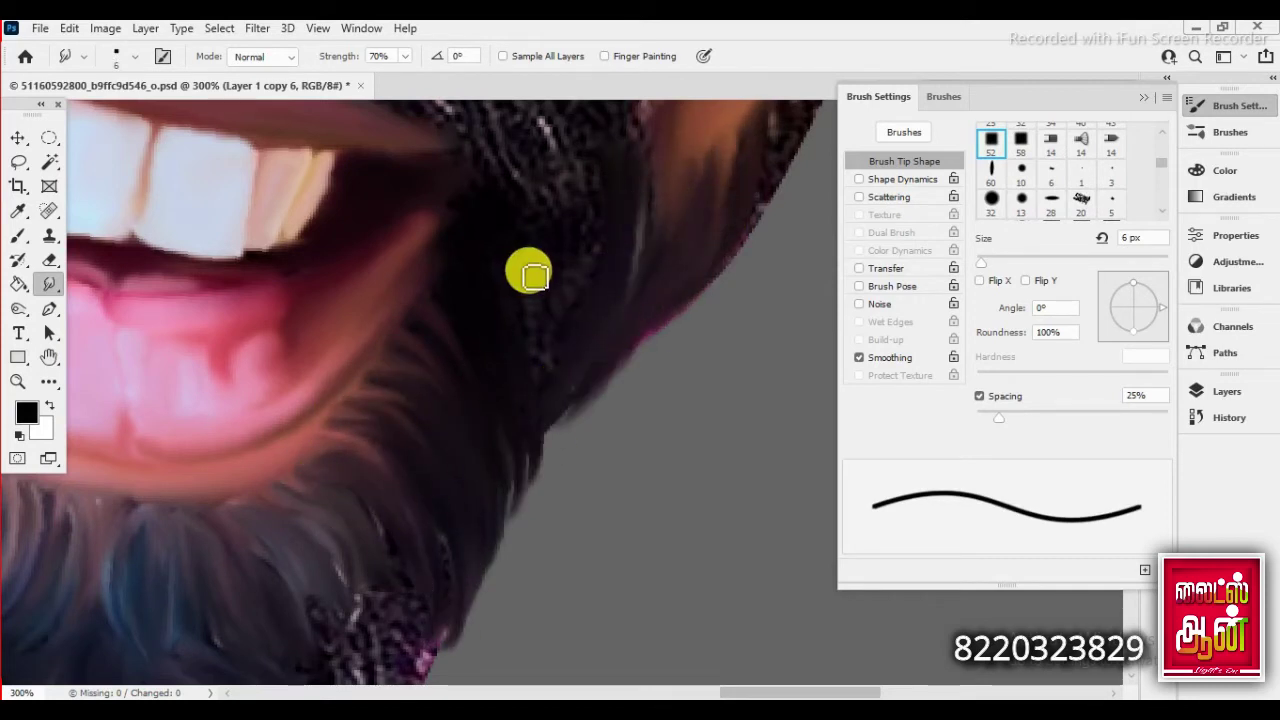
- Streak the beard edge outward into fine strands toward the grey background
key(bracketright)
key(bracketright)
scroll(457, 543, down, 3)
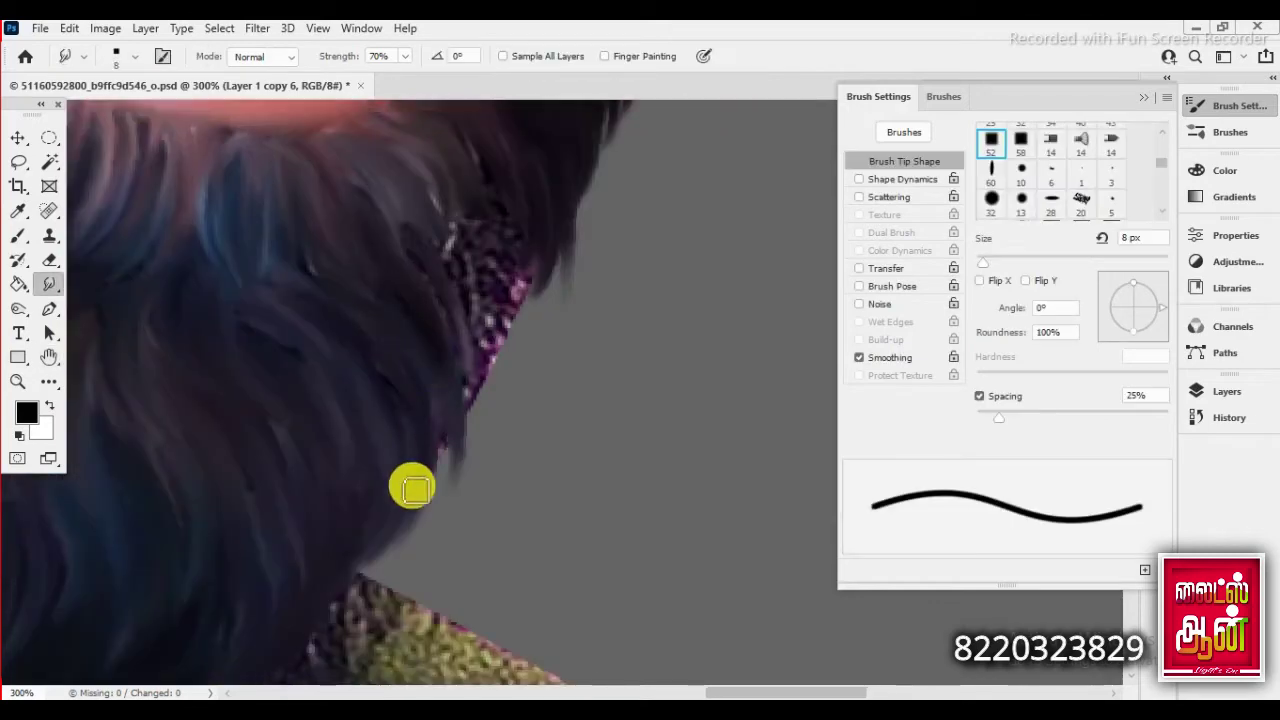
scroll(437, 366, up, 5)
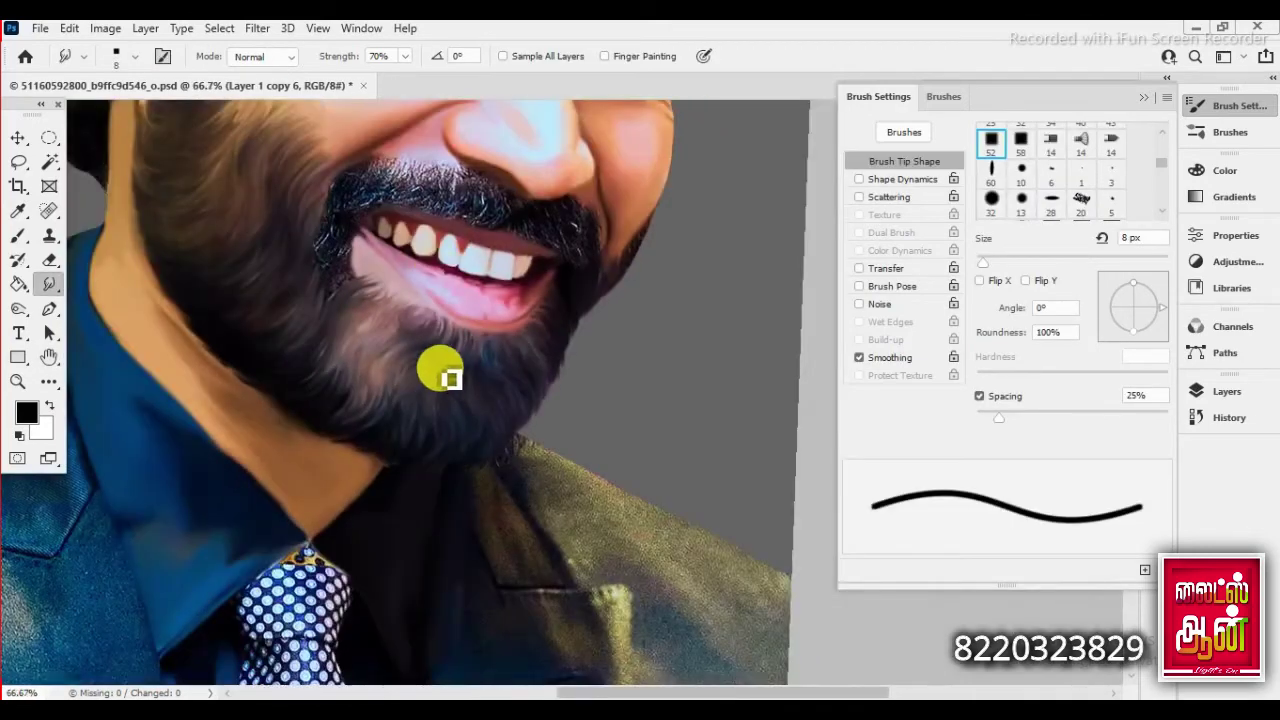
scroll(528, 235, down, 5)
key(bracketleft)
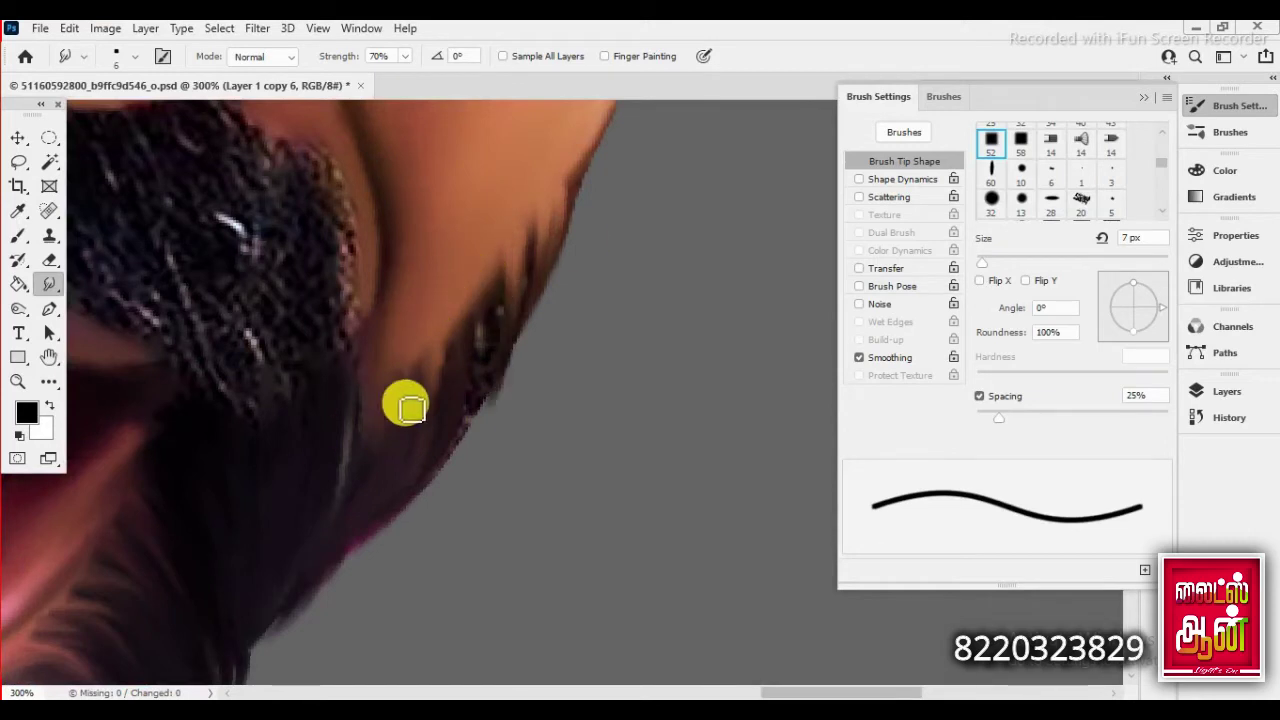
drag(411, 408, 465, 335)
key(bracketleft)
key(bracketleft)
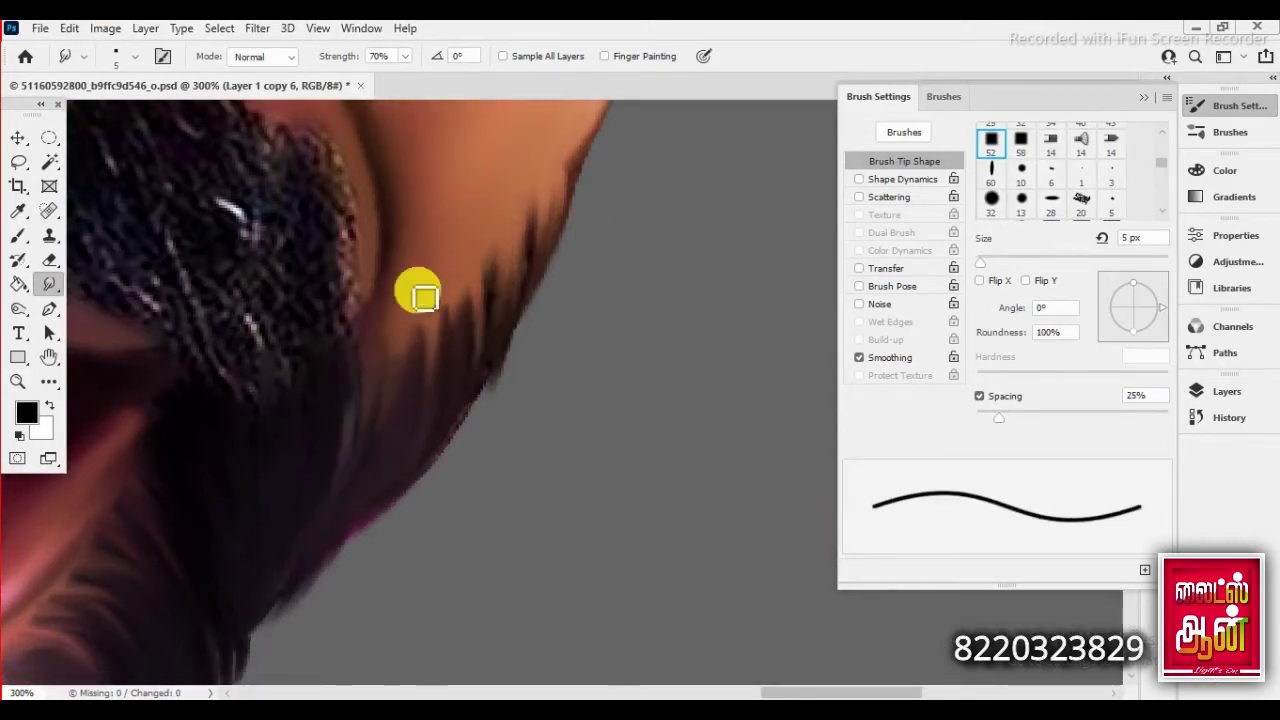
drag(447, 369, 500, 355)
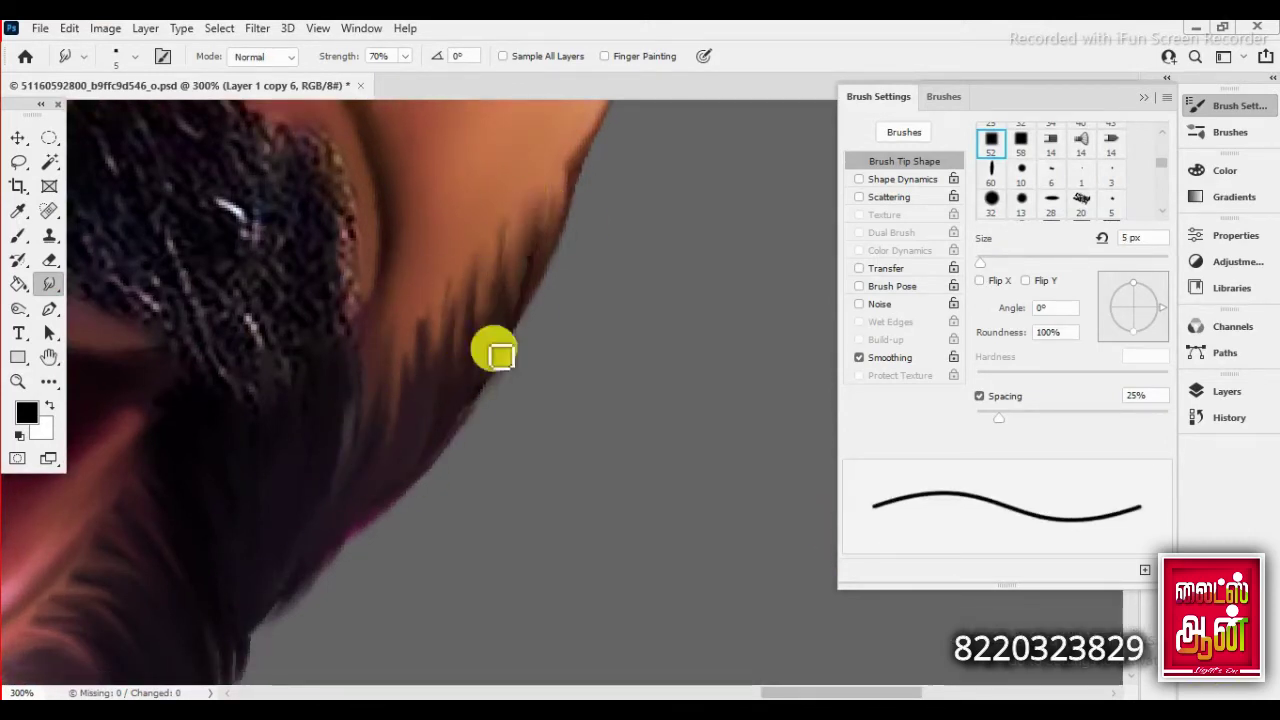
- Push dark beard strands into the pink lip
scroll(372, 368, left, 5)
scroll(357, 471, up, 5)
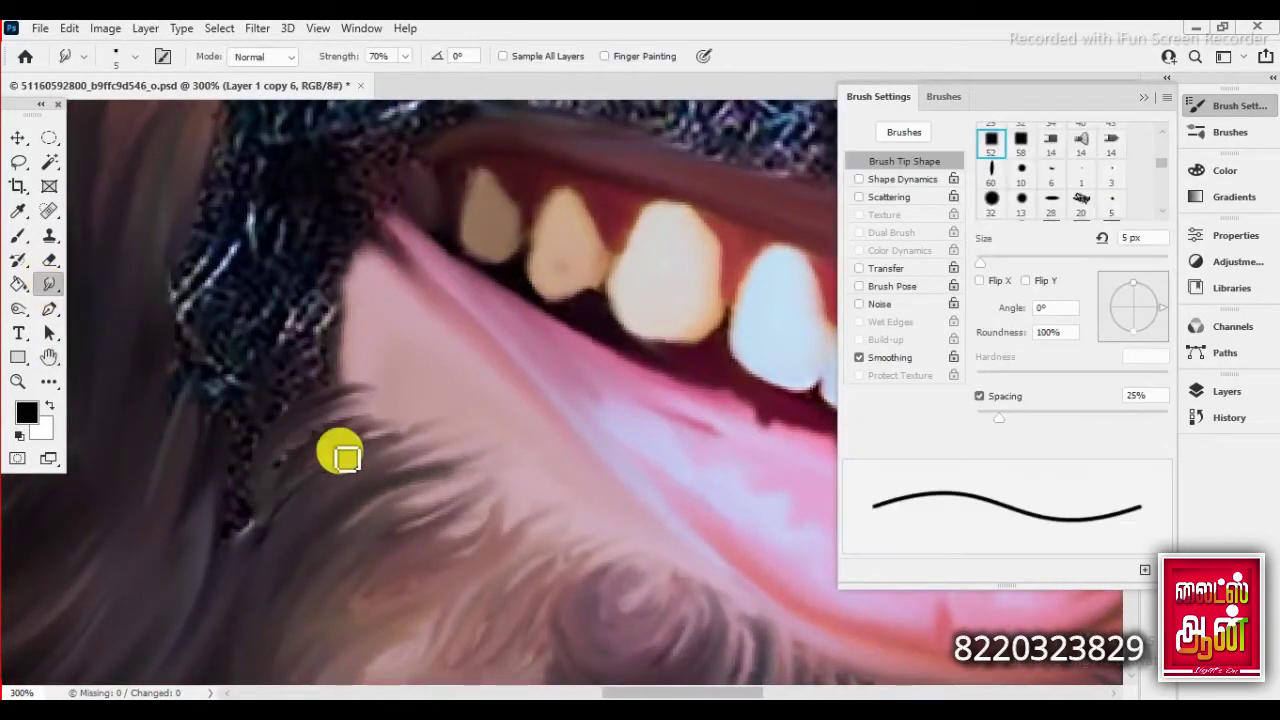
drag(284, 468, 360, 331)
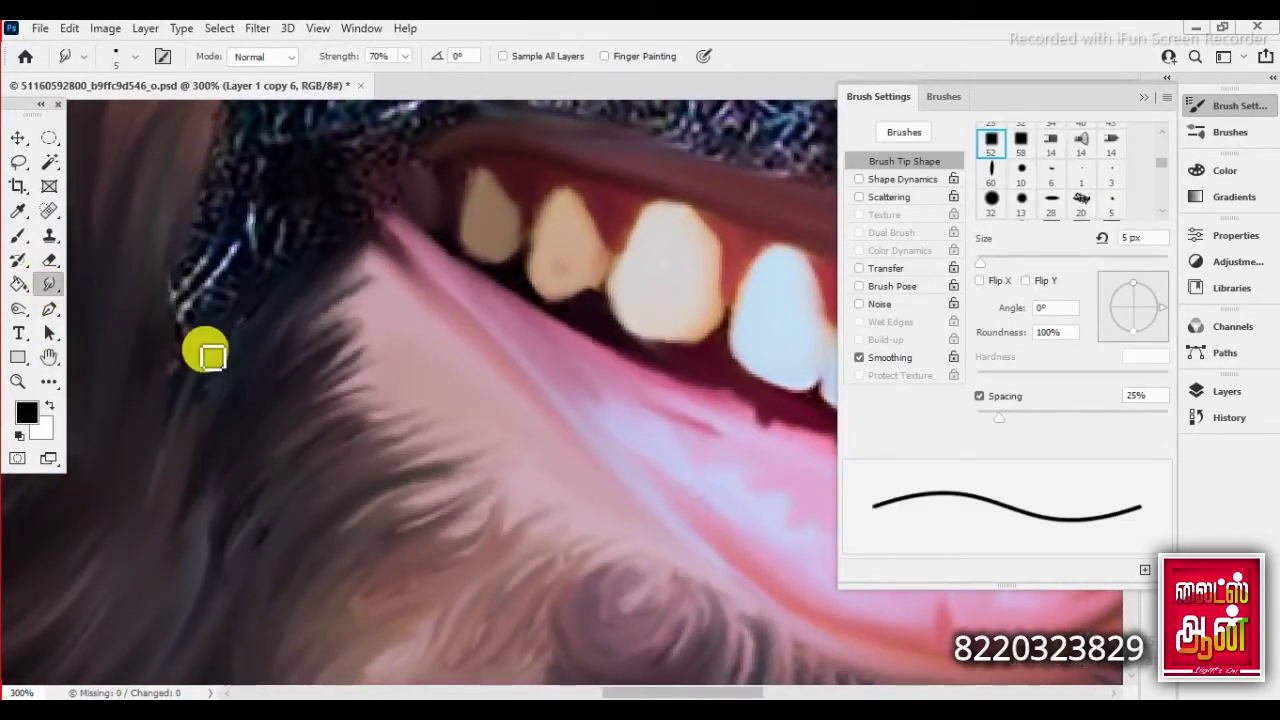
drag(206, 351, 211, 207)
drag(302, 424, 324, 481)
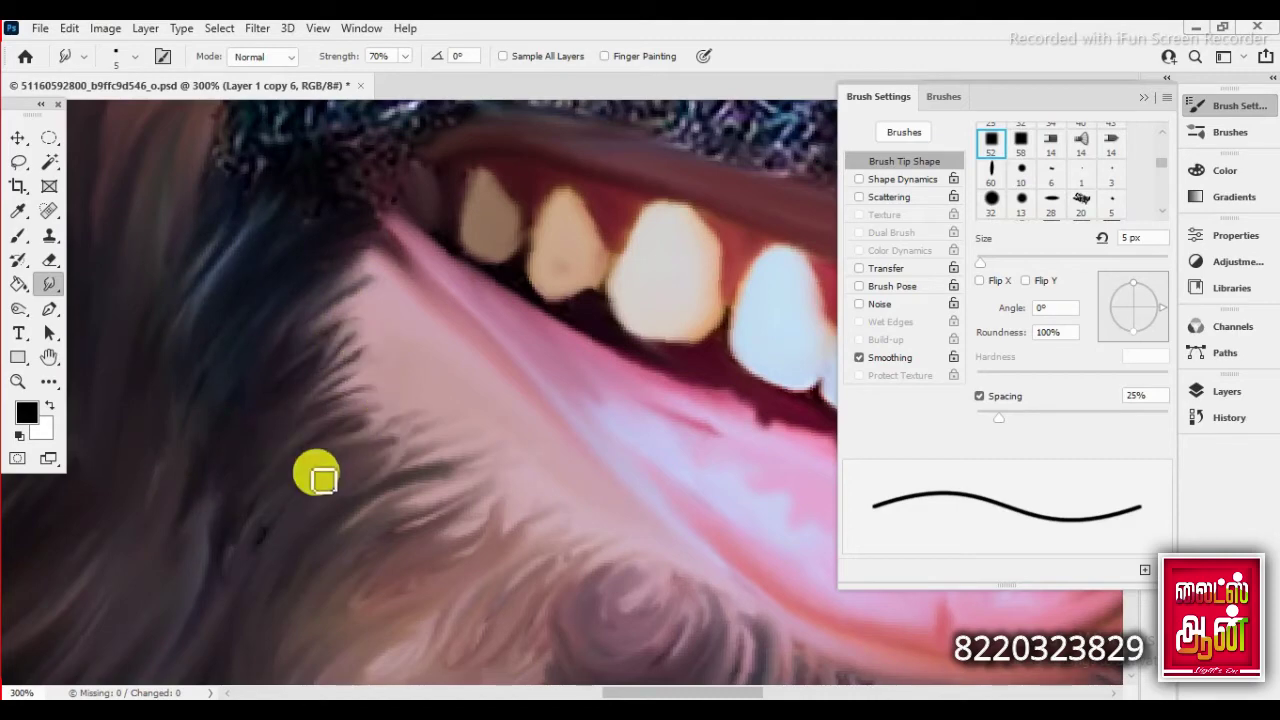
scroll(443, 480, up, 5)
scroll(46, 286, up, 1)
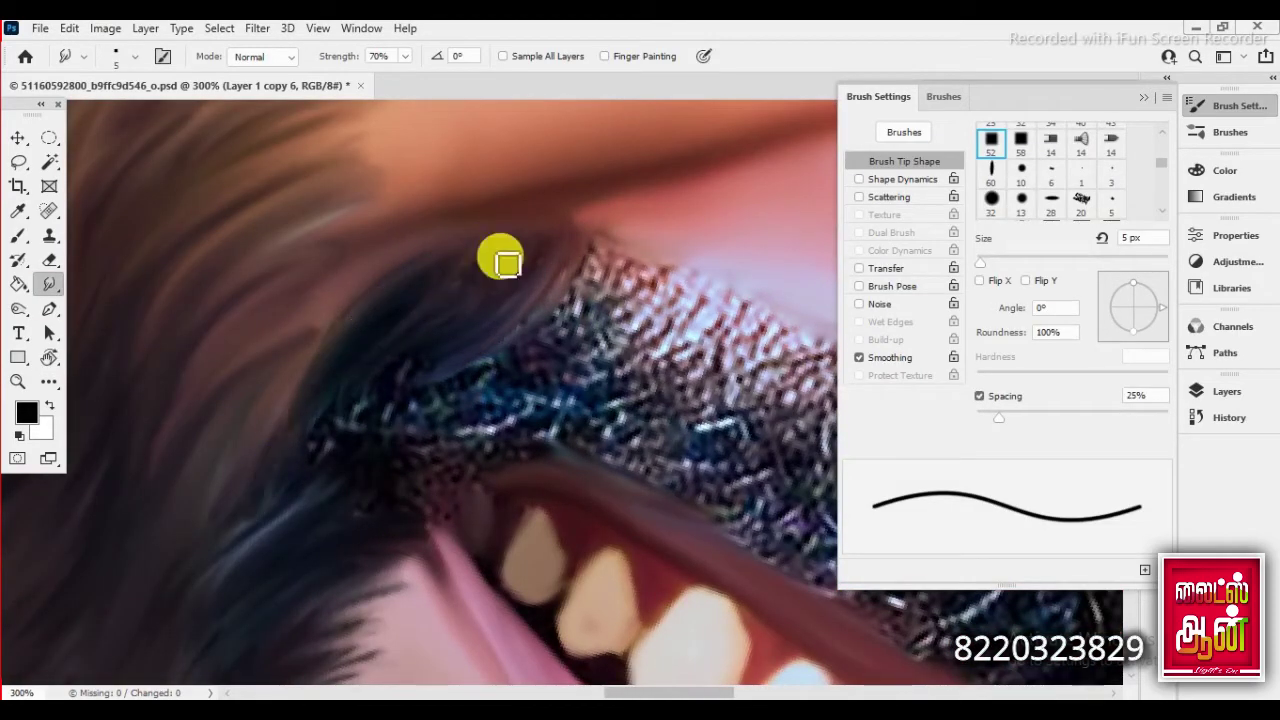
- Push blue-black beard strands over the glitter area
drag(449, 443, 517, 420)
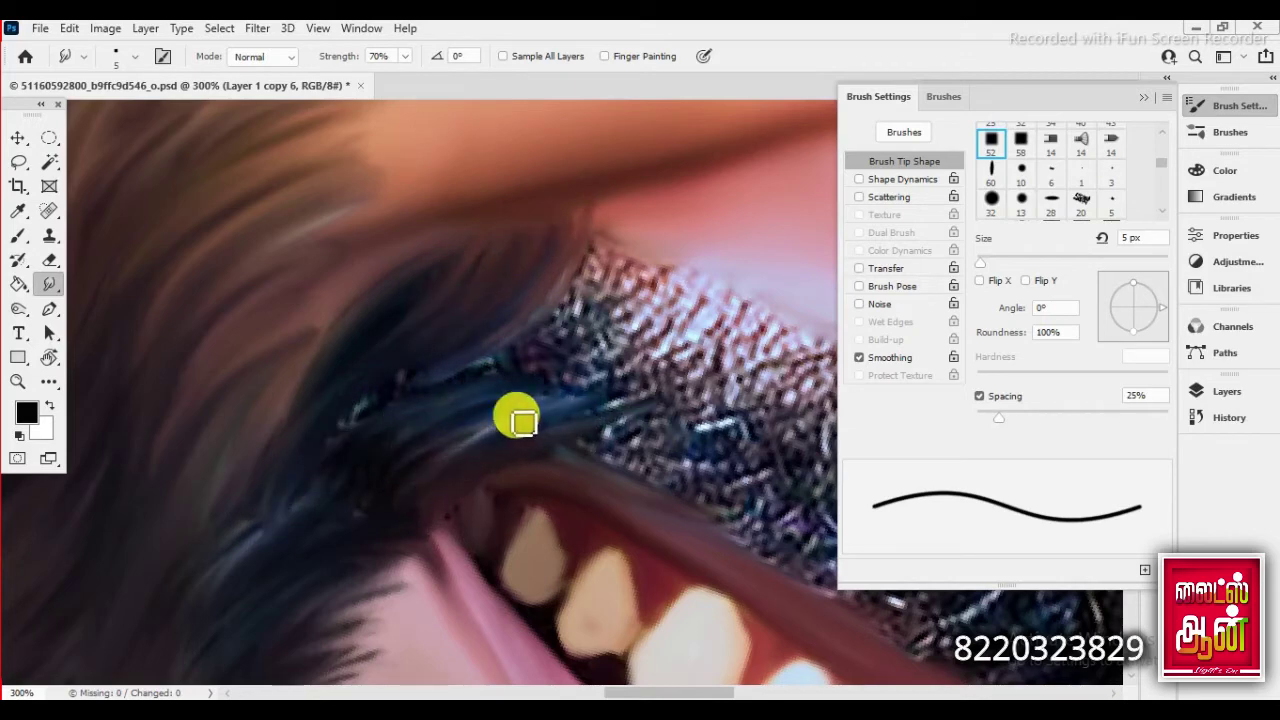
drag(470, 370, 590, 260)
drag(397, 425, 631, 334)
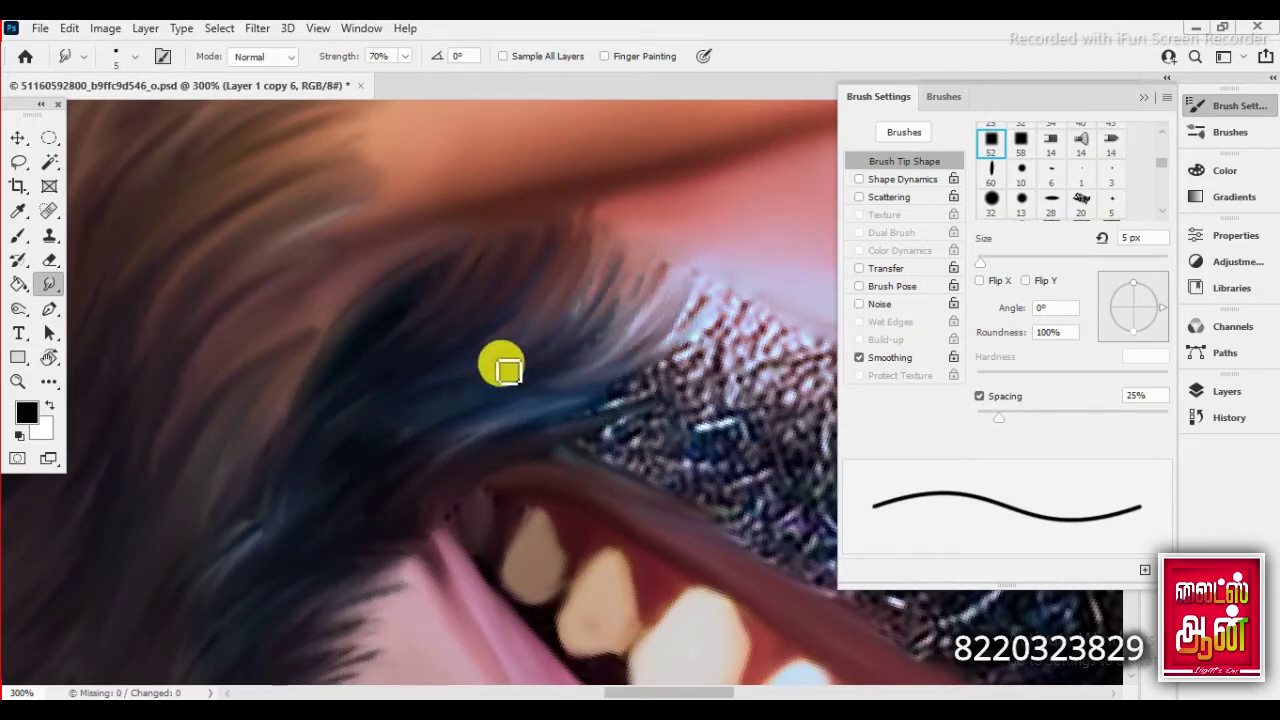
drag(503, 363, 640, 230)
scroll(390, 367, right, 5)
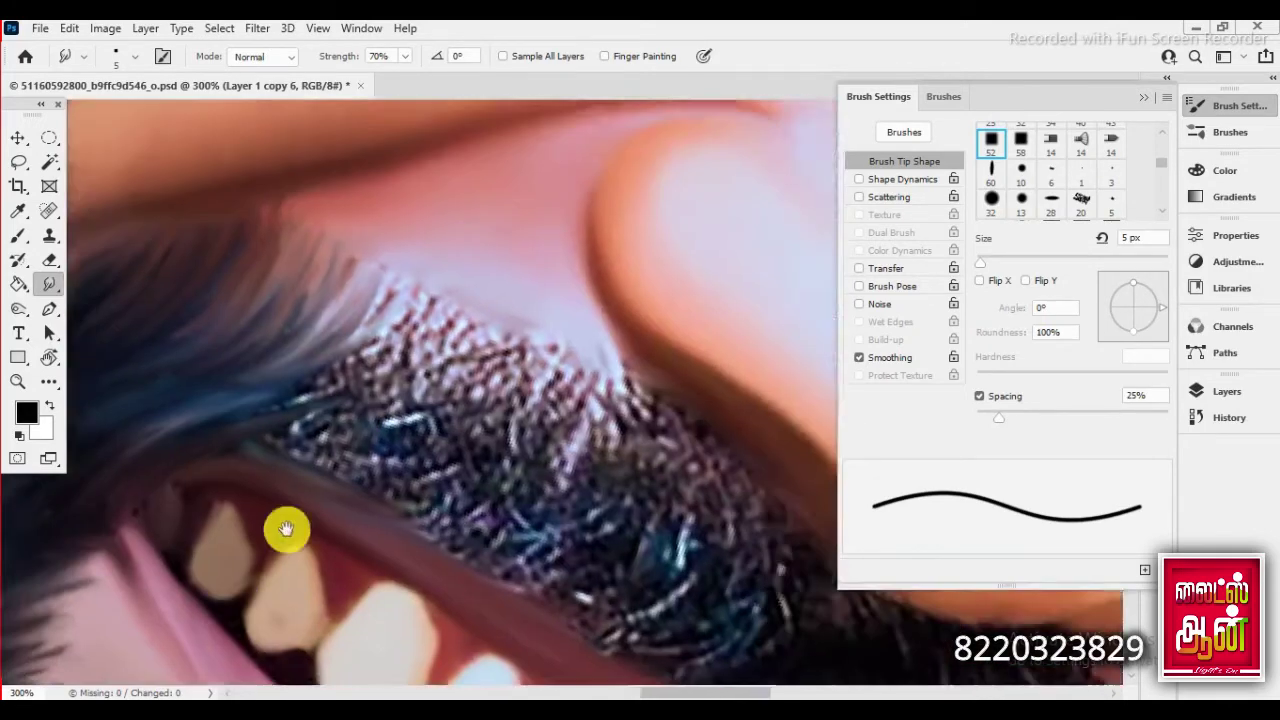
- With the beard rotated vertical, smooth the glittery strand into dark hair and blend the blue hair into the black beard
key(r)
mouse_move(471, 423)
mouse_down()
mouse_move(399, 344)
mouse_move(14, 271)
mouse_up()
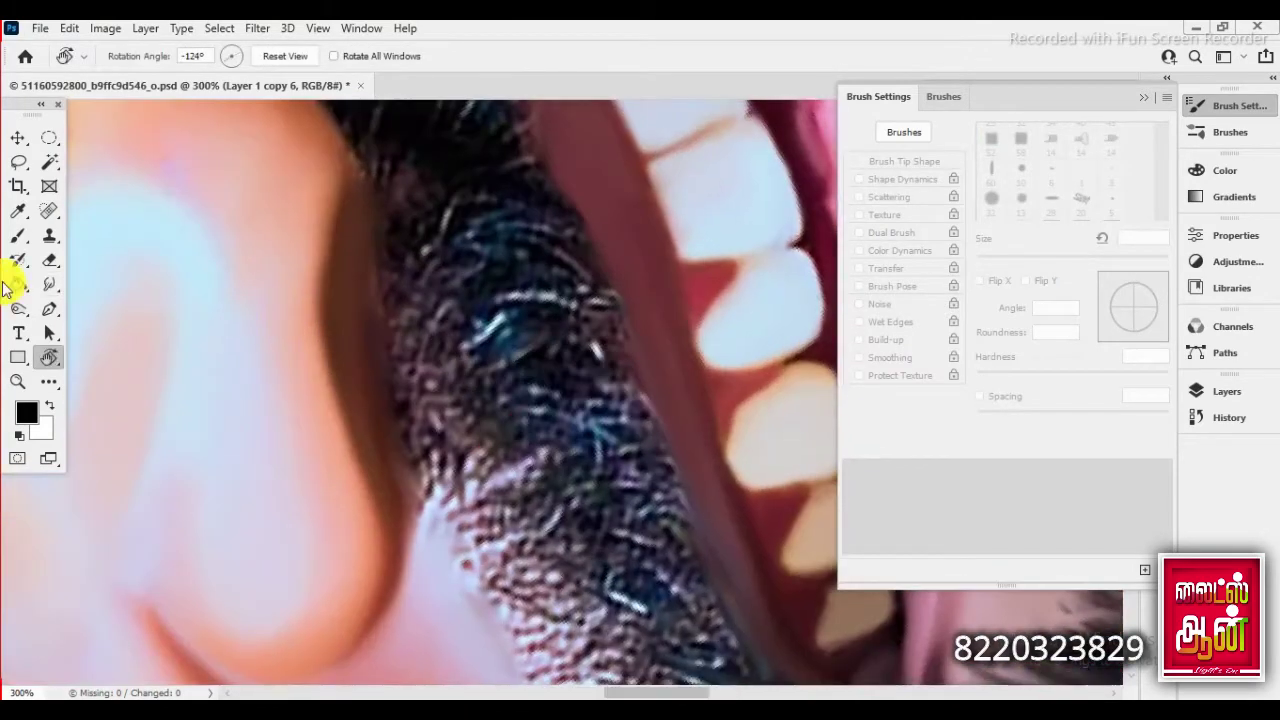
click(49, 284)
drag(640, 400, 430, 330)
mouse_move(424, 440)
mouse_down()
mouse_move(571, 434)
mouse_move(537, 342)
mouse_up()
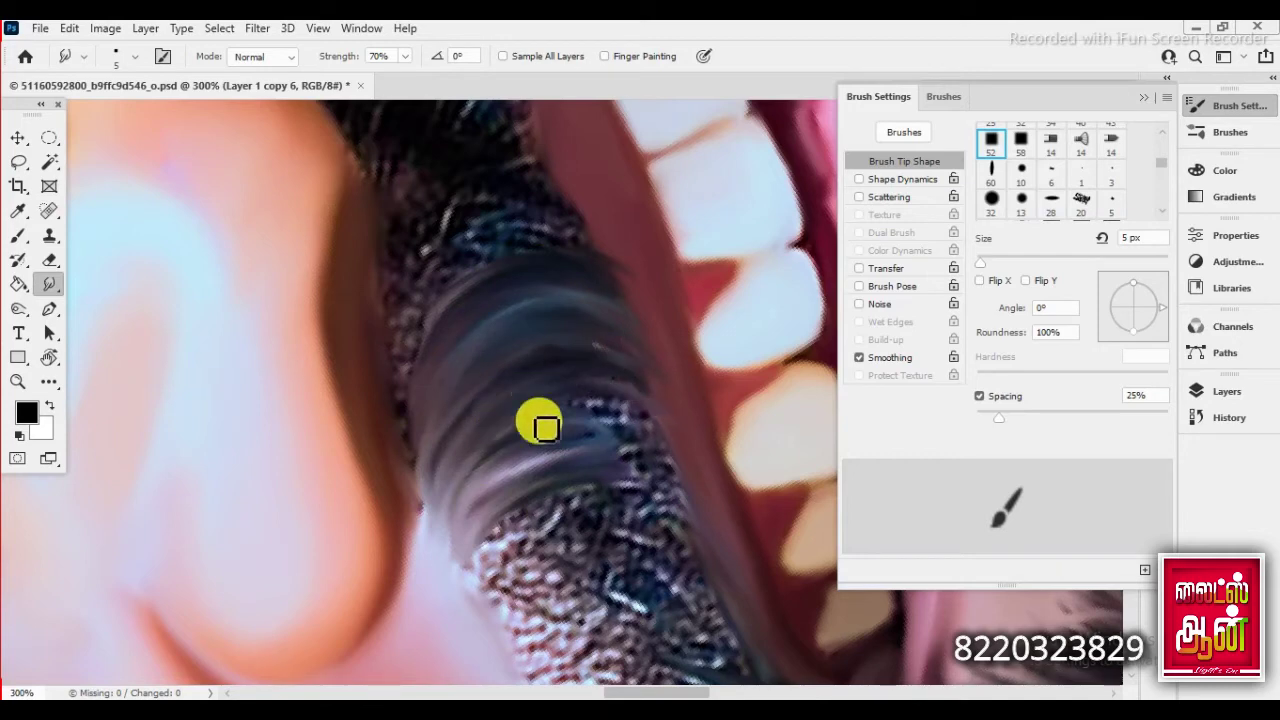
mouse_move(644, 418)
mouse_down()
mouse_move(517, 500)
mouse_move(686, 508)
mouse_move(599, 495)
mouse_up()
scroll(506, 508, up, 5)
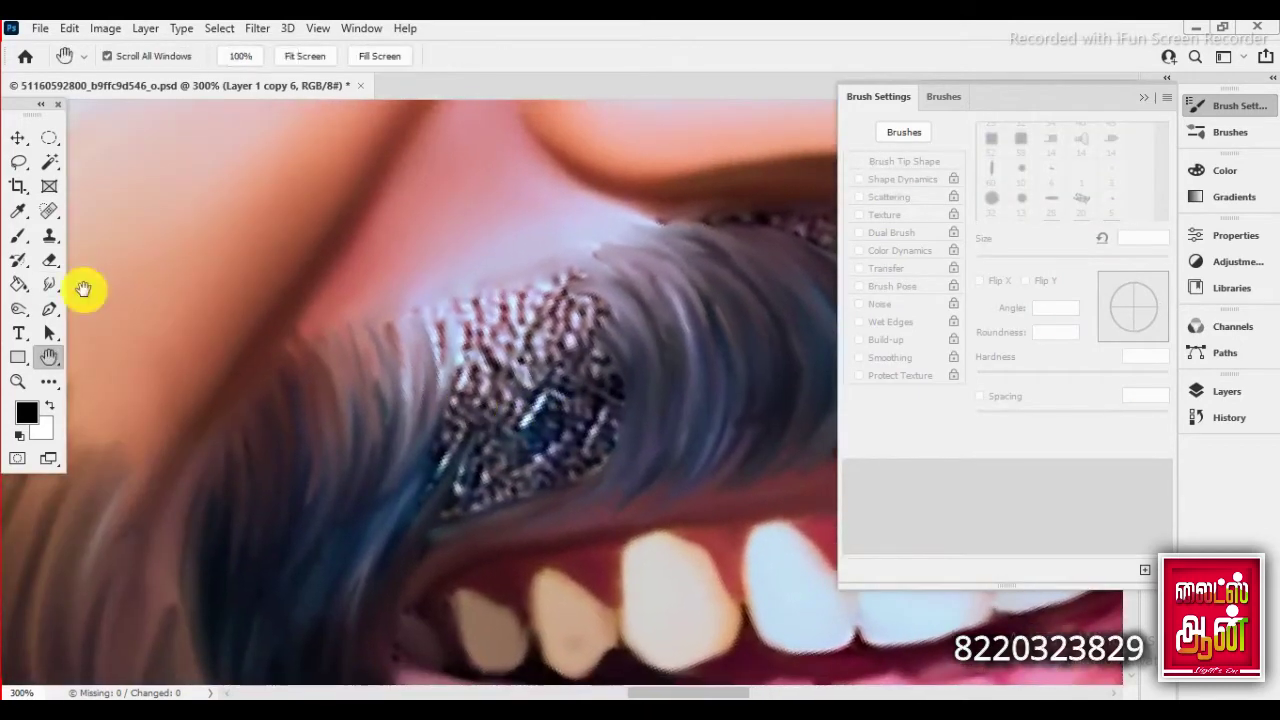
mouse_move(526, 320)
mouse_down()
mouse_move(603, 360)
mouse_move(566, 400)
mouse_move(494, 334)
mouse_move(480, 482)
mouse_move(431, 506)
mouse_move(414, 334)
mouse_move(417, 403)
mouse_up()
scroll(380, 320, right, 5)
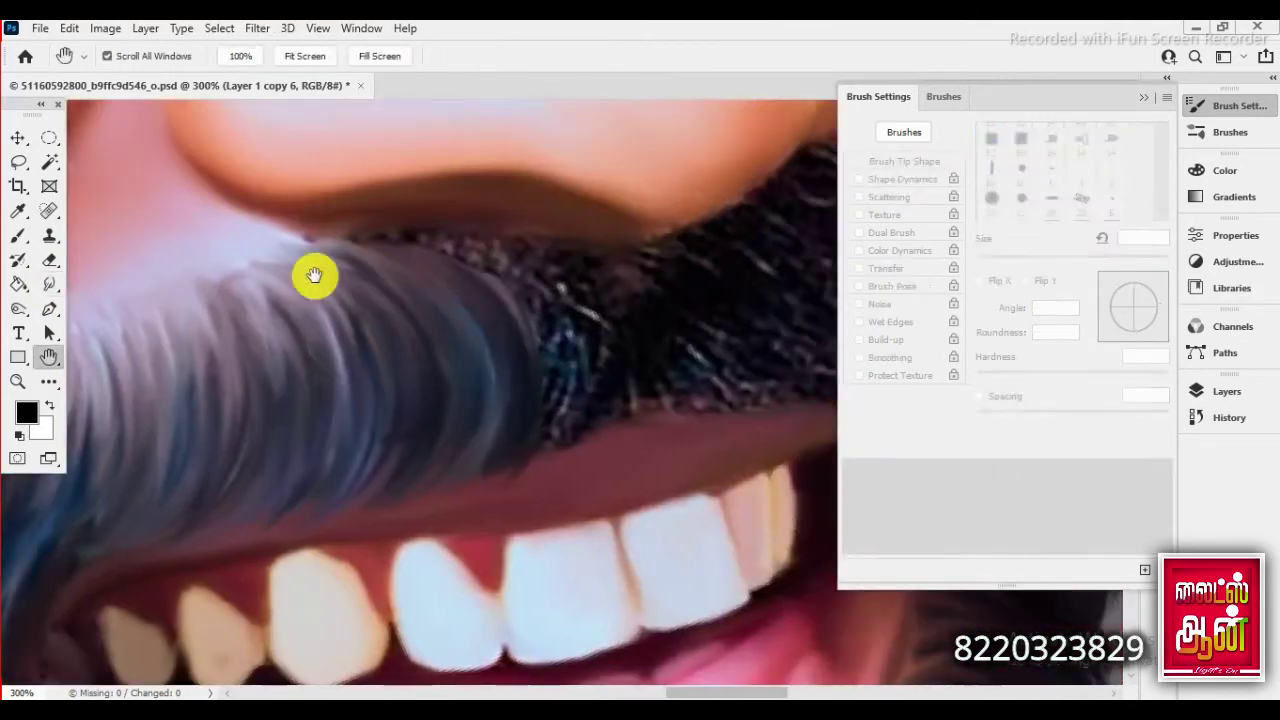
drag(461, 245, 530, 328)
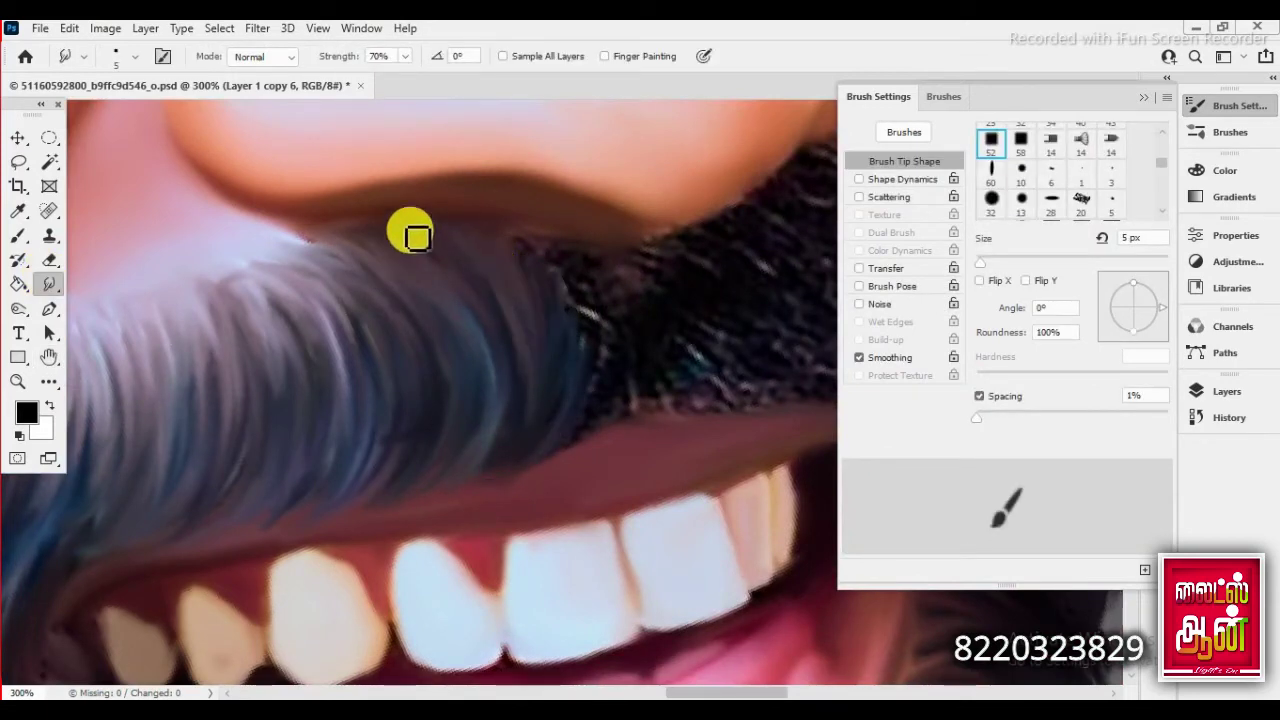
- Smooth the speckled hair higher and lower into dark streaks, then zoom out to the whole face
key(r)
drag(354, 474, 491, 380)
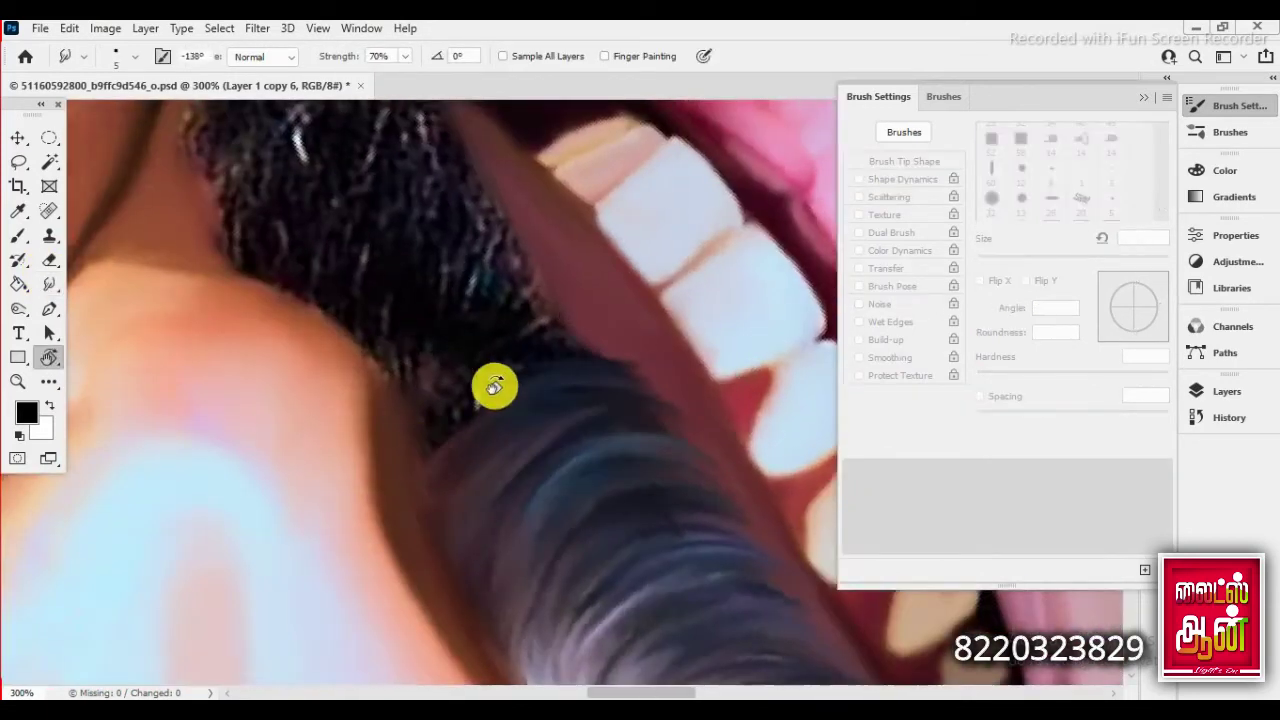
click(45, 287)
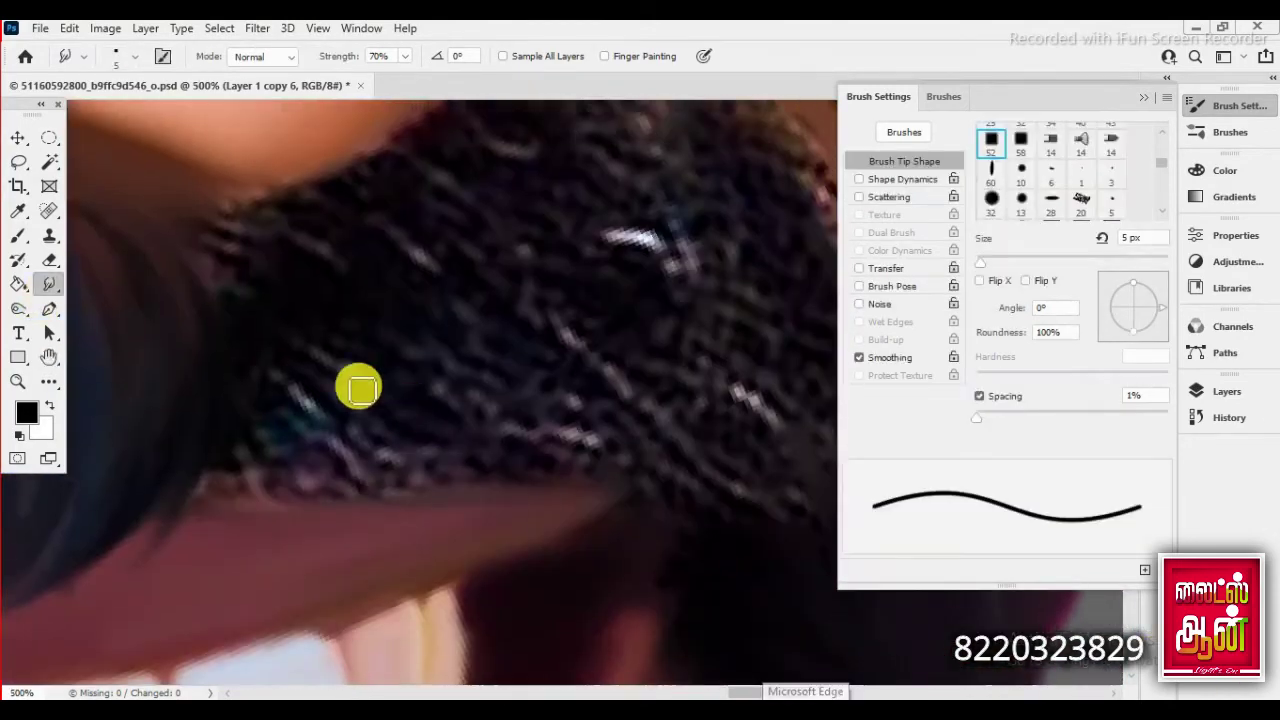
mouse_move(340, 428)
mouse_down()
mouse_move(234, 346)
mouse_move(246, 443)
mouse_move(449, 397)
mouse_move(335, 236)
mouse_move(343, 280)
mouse_move(291, 406)
mouse_move(371, 380)
mouse_up()
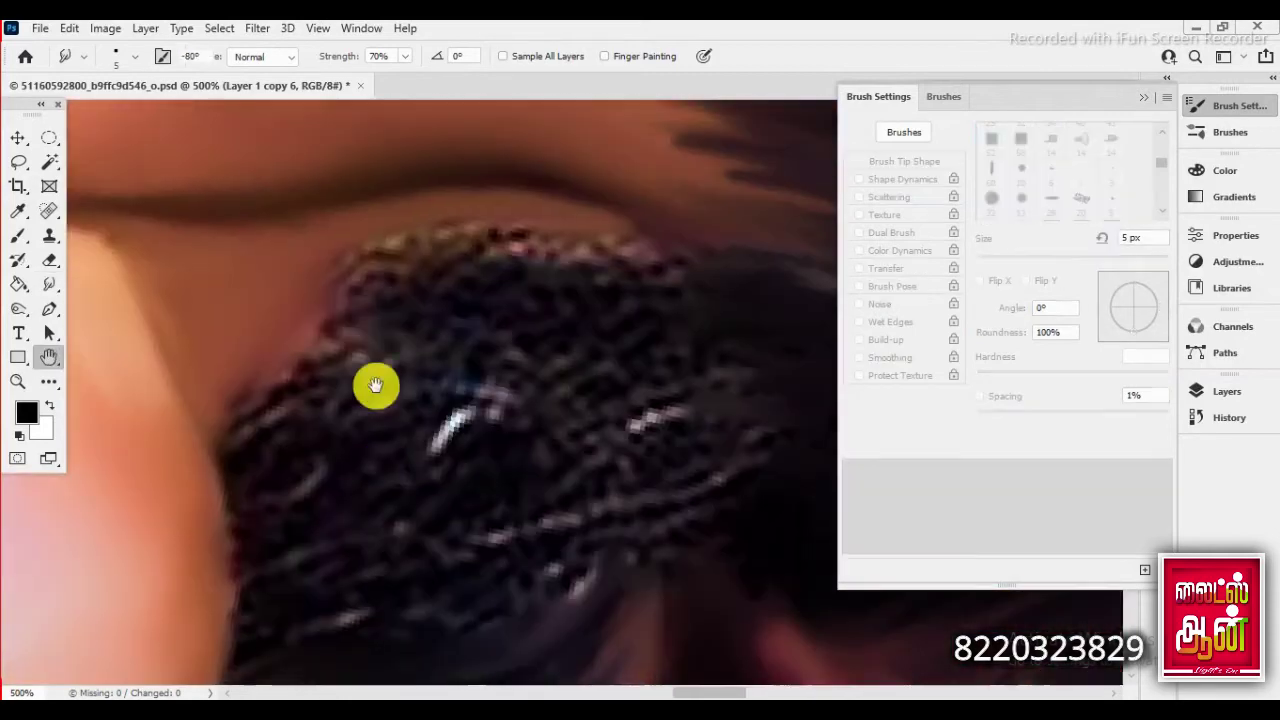
mouse_move(246, 473)
mouse_down()
mouse_move(580, 266)
mouse_move(509, 346)
mouse_move(580, 306)
mouse_up()
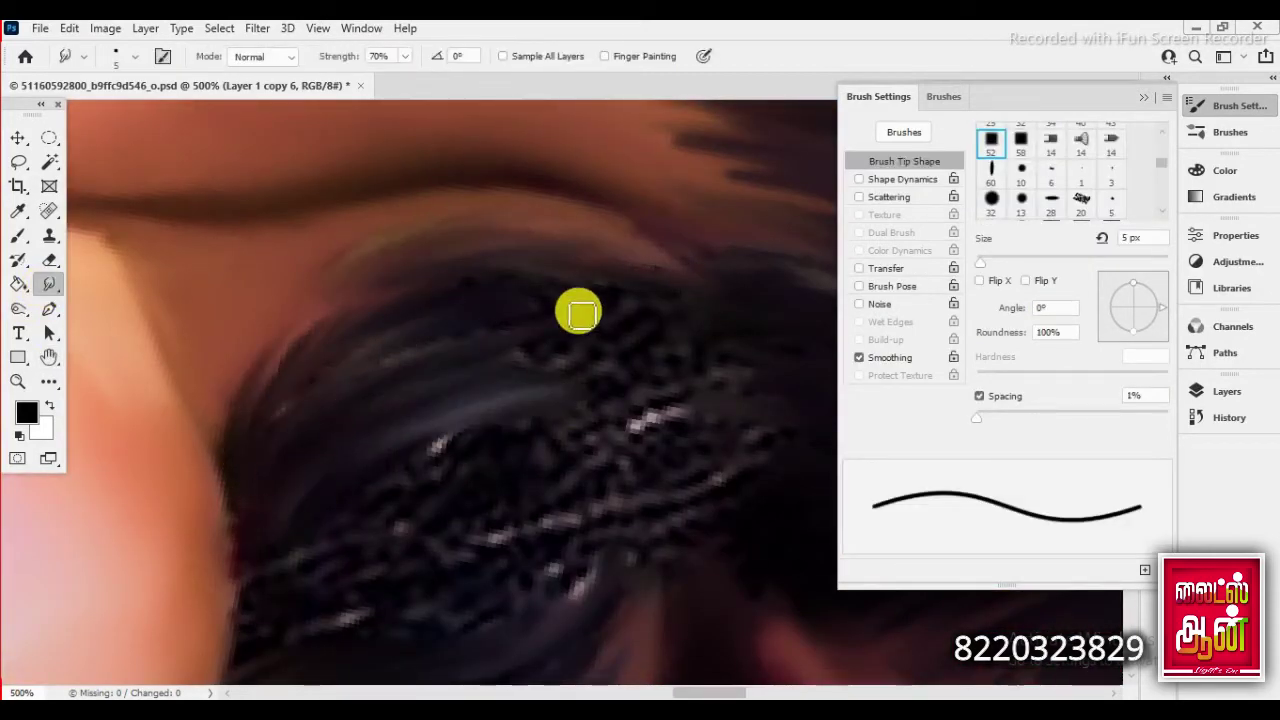
mouse_move(274, 580)
mouse_down()
mouse_move(423, 531)
mouse_move(651, 351)
mouse_move(399, 662)
mouse_move(572, 458)
mouse_up()
mouse_move(330, 483)
mouse_down()
mouse_move(297, 426)
mouse_move(382, 371)
mouse_up()
key(ctrl+minus)
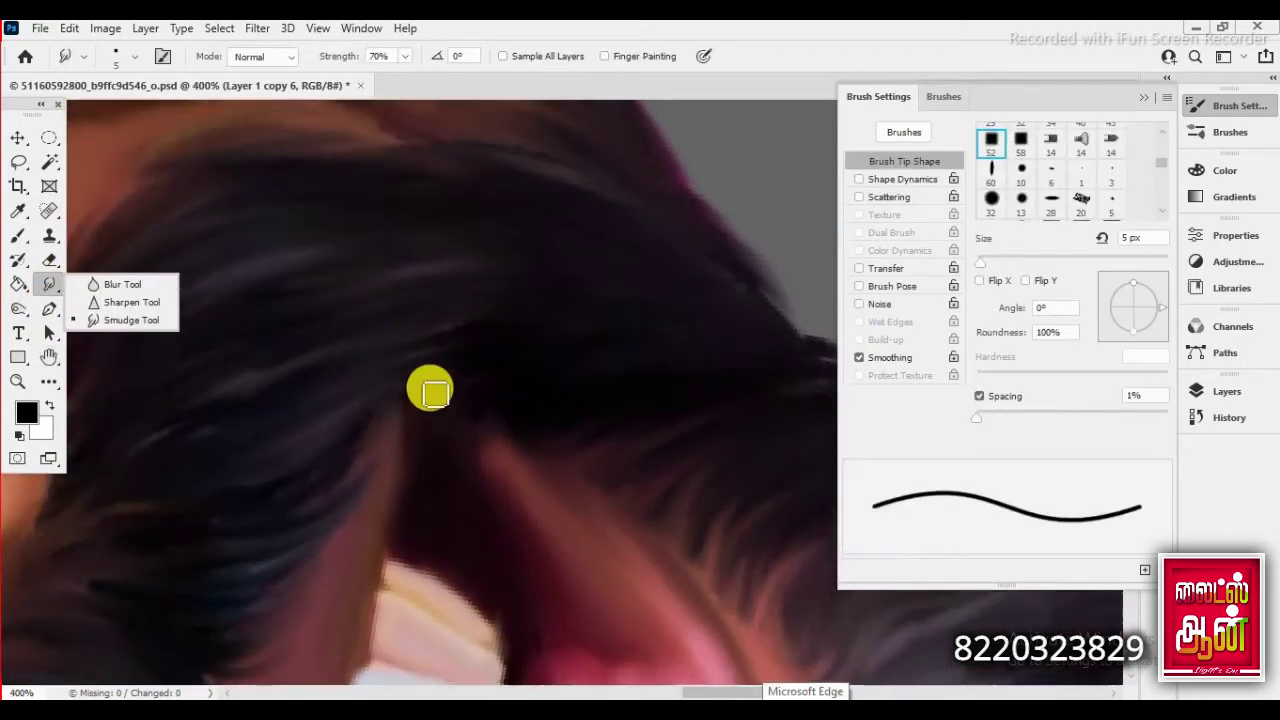
key(ctrl+minus)
key(ctrl+minus)
key(ctrl+minus)
- Tilt the view and smooth the speckled beard texture and its upper edge with a slightly larger smudge brush
key(ctrl+minus)
key(ctrl+minus)
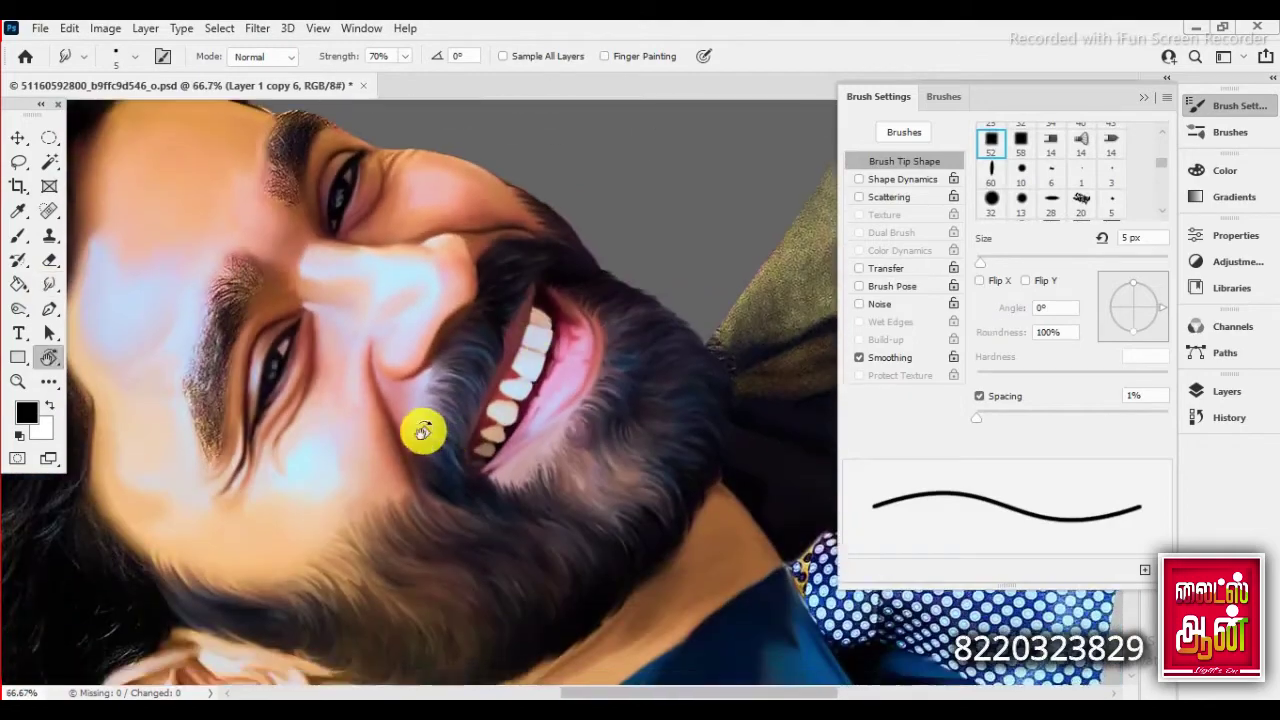
key(r)
drag(403, 343, 370, 320)
key(ctrl+minus)
key(ctrl+minus)
key(ctrl+plus)
key(ctrl+plus)
key(ctrl+plus)
key(ctrl+plus)
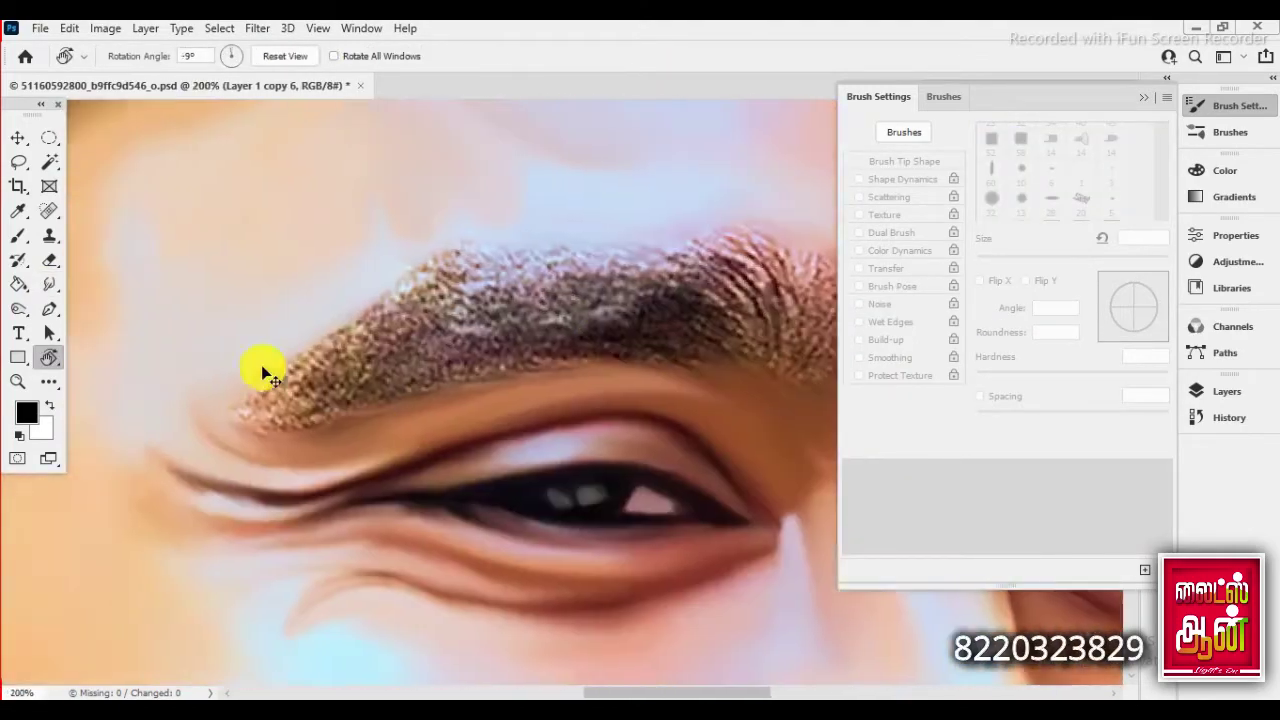
key(ctrl+plus)
key(bracketright)
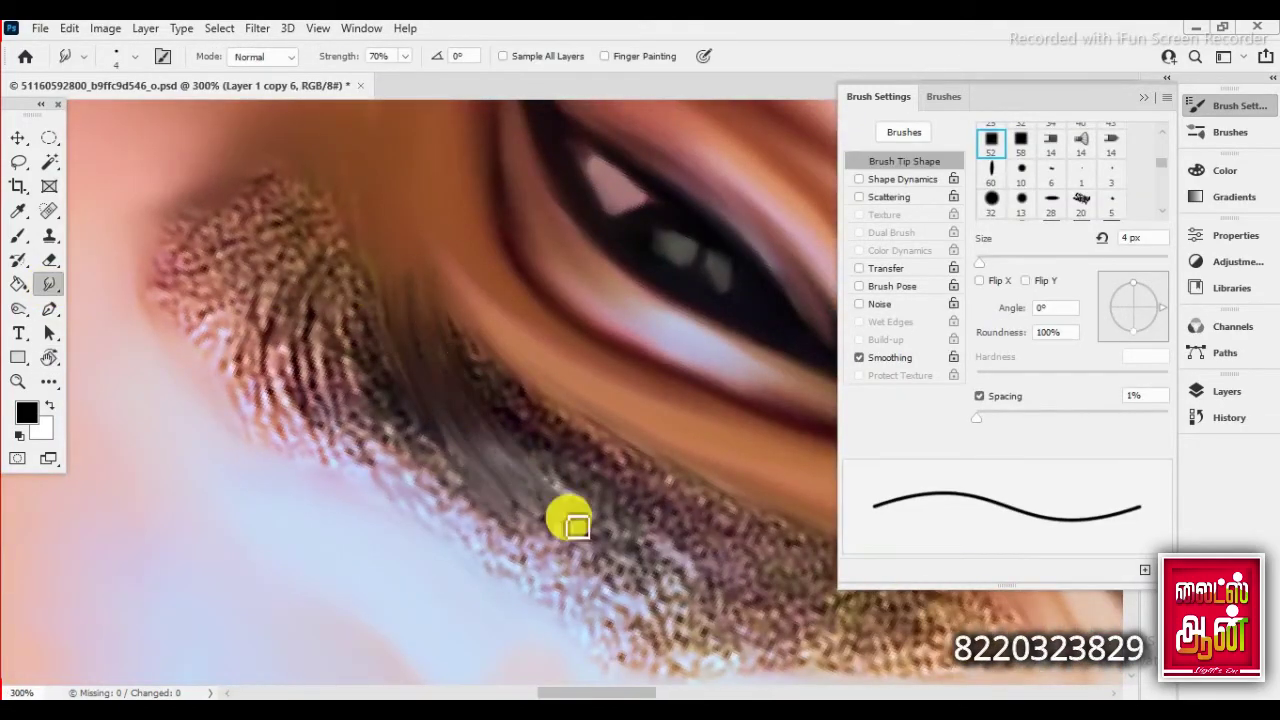
mouse_move(474, 317)
mouse_down()
mouse_move(480, 465)
mouse_move(349, 323)
mouse_move(357, 251)
mouse_move(406, 486)
mouse_move(528, 450)
mouse_up()
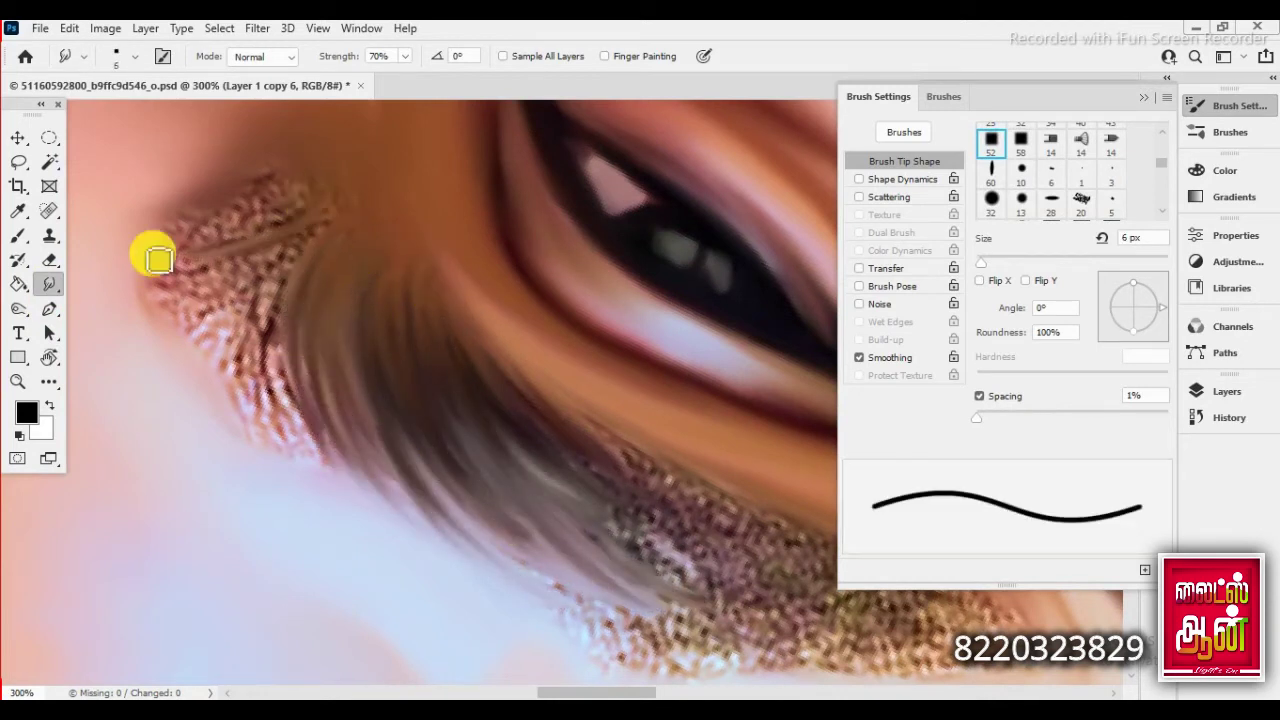
mouse_move(151, 254)
mouse_down()
mouse_move(272, 190)
mouse_move(351, 463)
mouse_move(239, 289)
mouse_up()
- With a smaller smudge brush, soften the speckled edge above the eye, then rotate toward the eyebrow
key(bracketleft)
mouse_move(320, 285)
mouse_down()
mouse_move(400, 343)
mouse_move(400, 314)
mouse_move(286, 391)
mouse_move(207, 545)
mouse_move(171, 509)
mouse_move(370, 347)
mouse_up()
drag(420, 228, 322, 220)
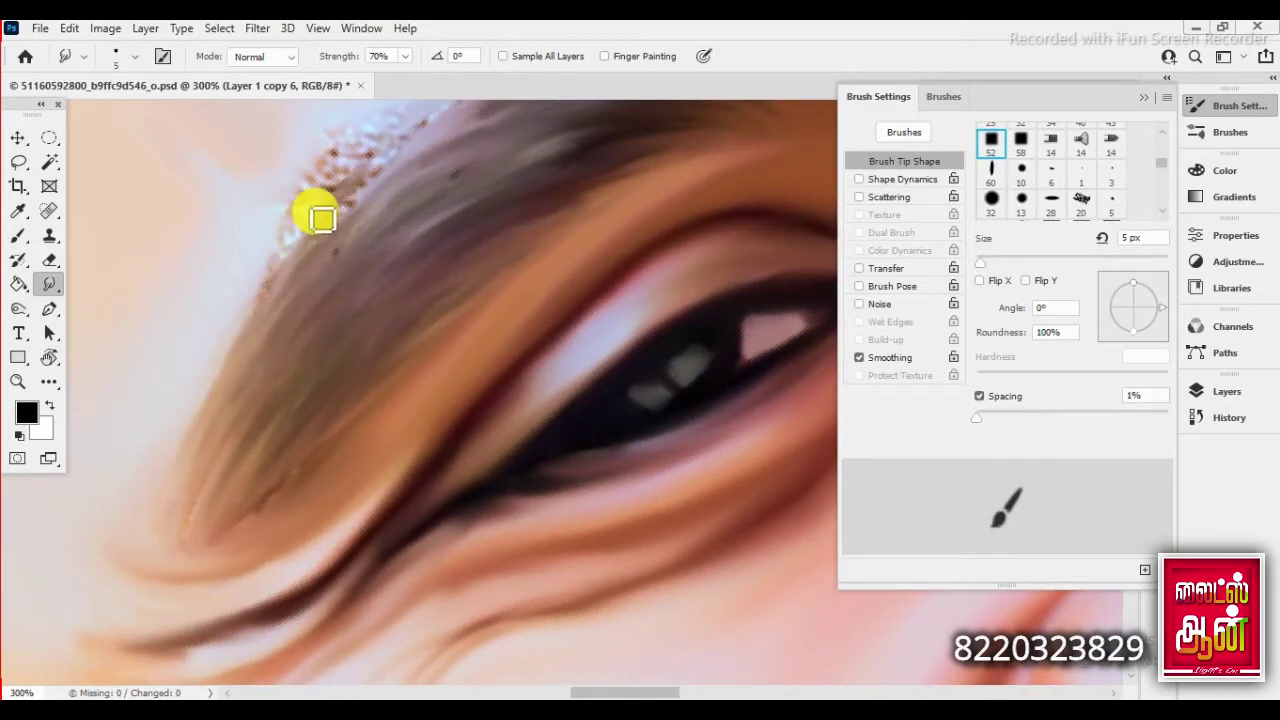
drag(447, 230, 177, 309)
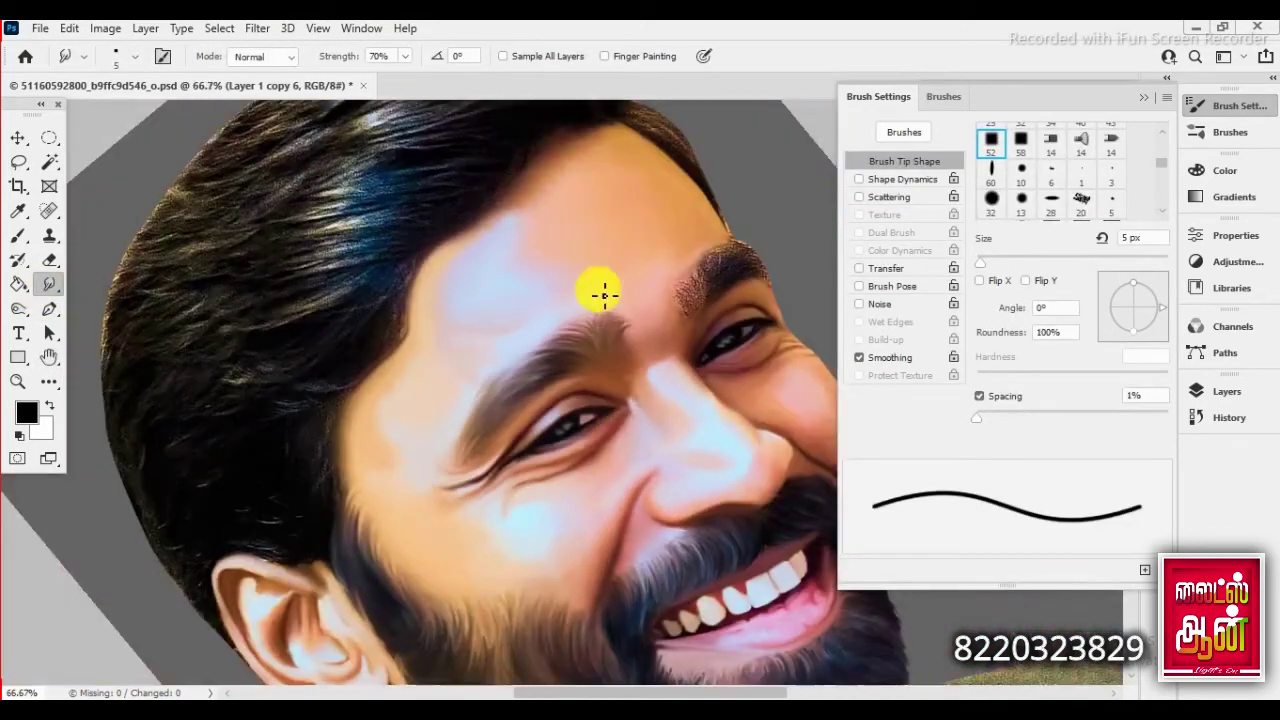
drag(488, 297, 634, 357)
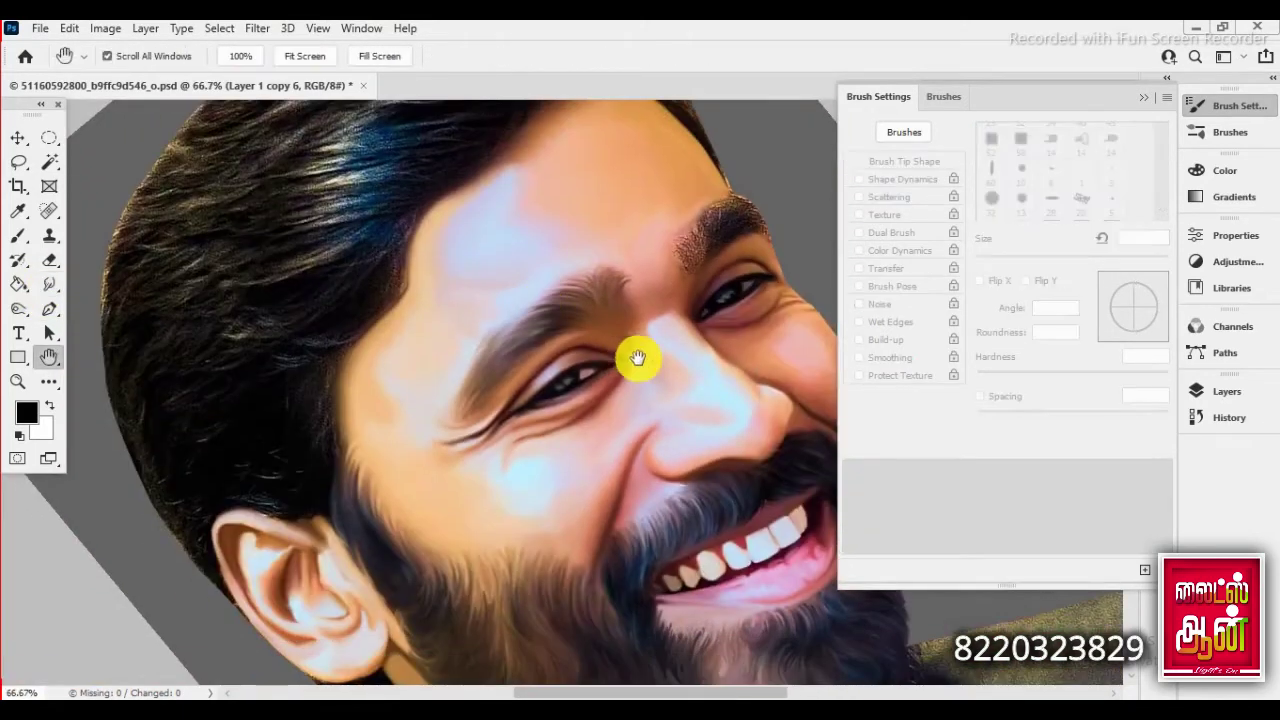
key(r)
mouse_move(309, 514)
mouse_down()
mouse_move(370, 483)
mouse_move(86, 286)
mouse_up()
click(49, 284)
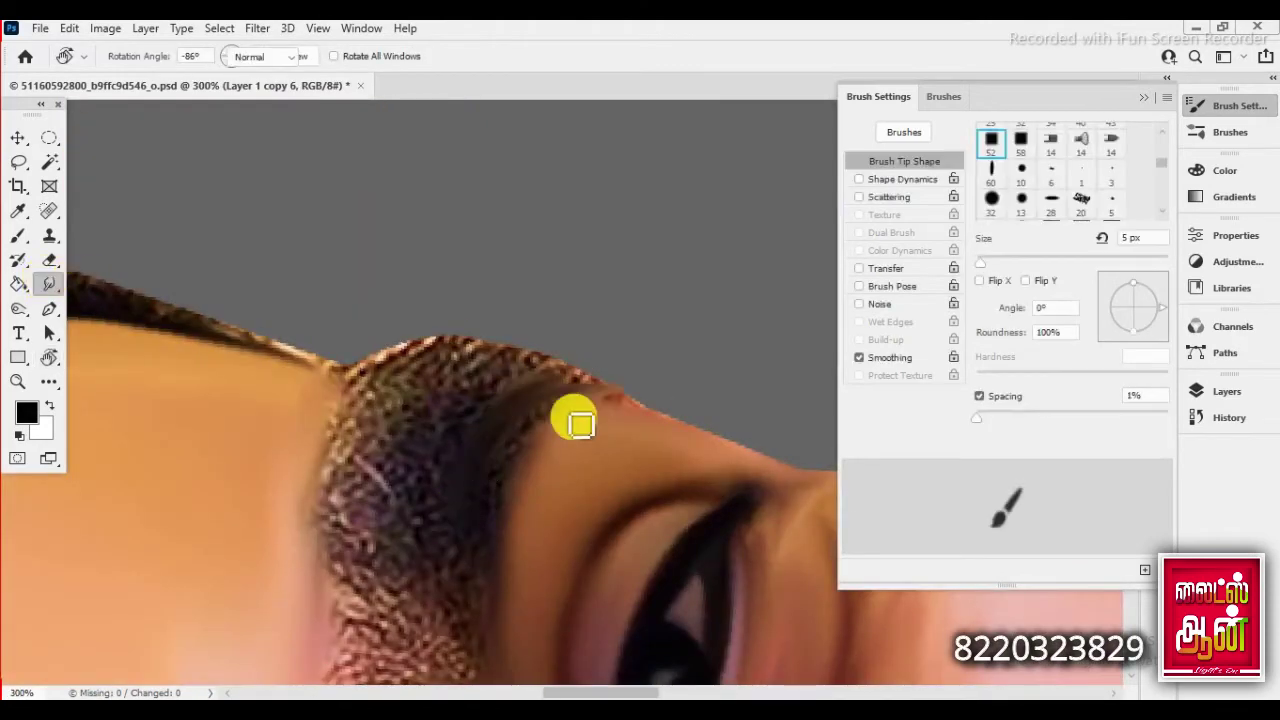
- Smudge both eyebrows from edge to tail into soft, smooth dark strands
drag(350, 560, 390, 385)
mouse_move(390, 435)
mouse_down()
mouse_move(380, 500)
mouse_move(340, 563)
mouse_move(370, 572)
mouse_up()
drag(470, 548, 619, 425)
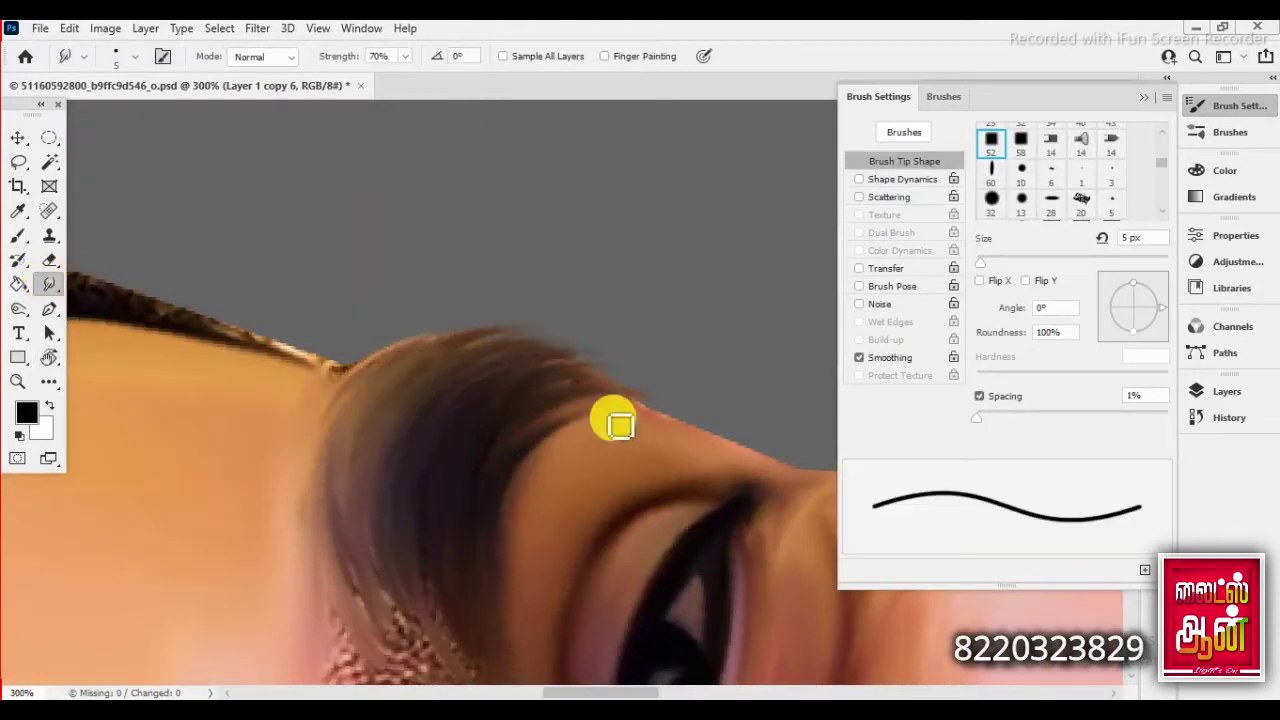
drag(449, 648, 343, 520)
click(49, 284)
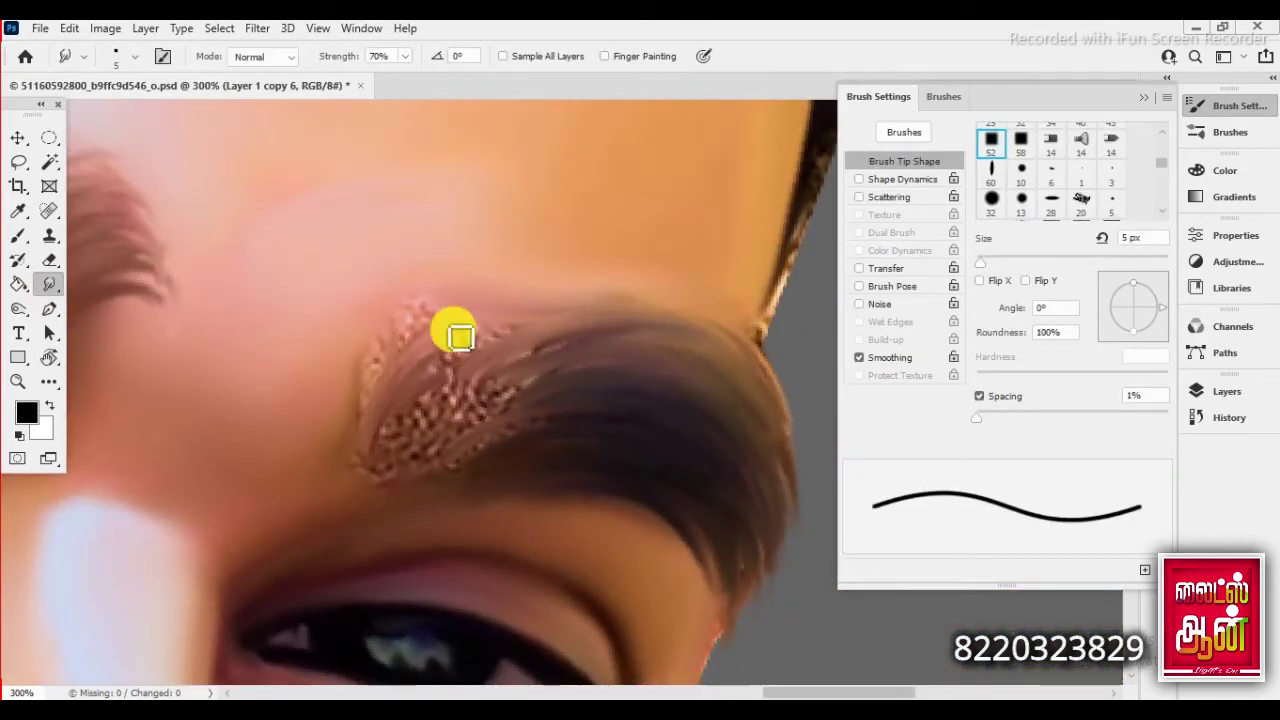
drag(451, 334, 555, 440)
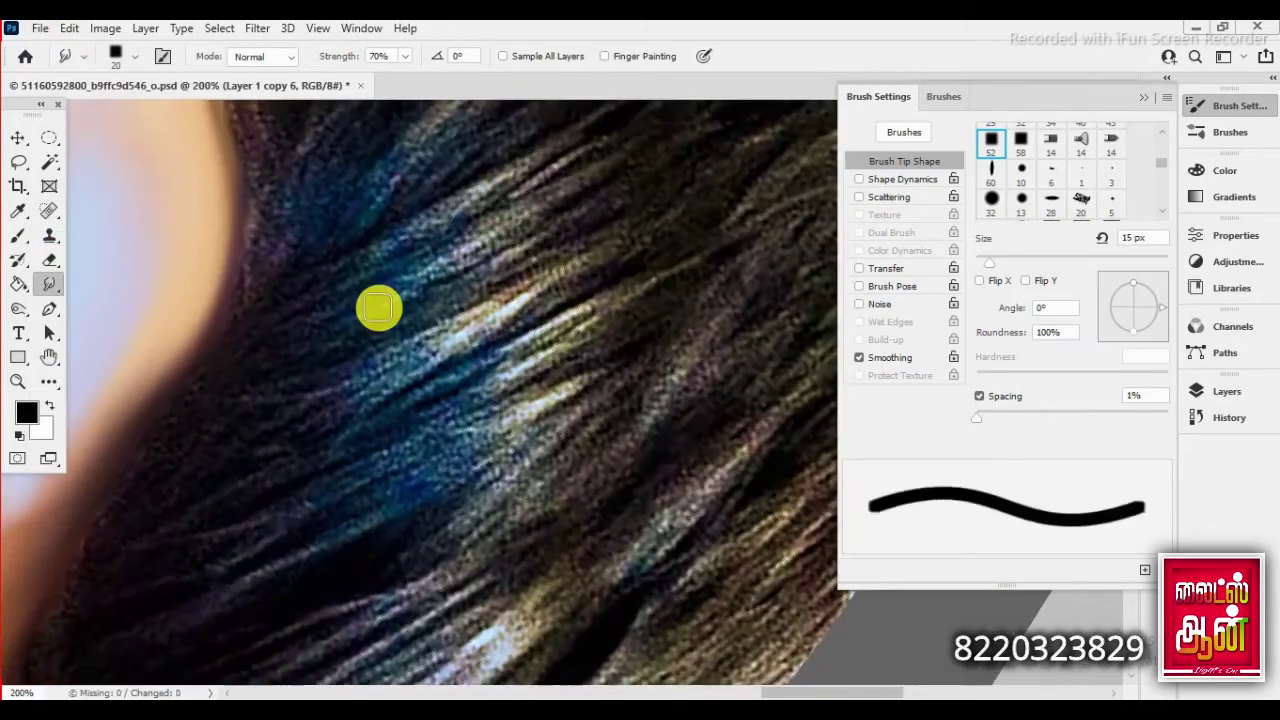
- Rotate and zoom the view, then smudge the lower hair and its top edge into flowing strands
mouse_move(378, 309)
mouse_down()
mouse_move(251, 383)
mouse_move(634, 297)
mouse_move(629, 406)
mouse_up()
key(ctrl+minus)
key(ctrl+minus)
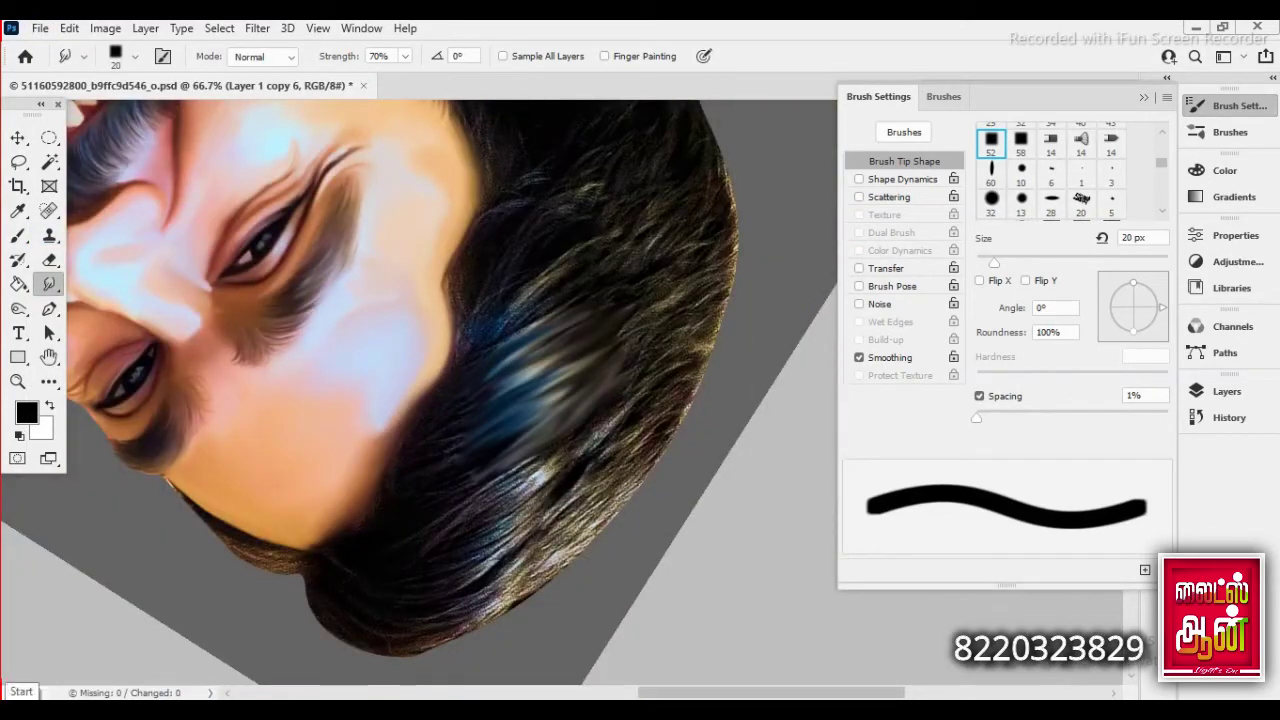
key(r)
mouse_move(274, 448)
mouse_down()
mouse_move(457, 614)
mouse_move(297, 357)
mouse_up()
key(ctrl+plus)
key(ctrl+plus)
key(h)
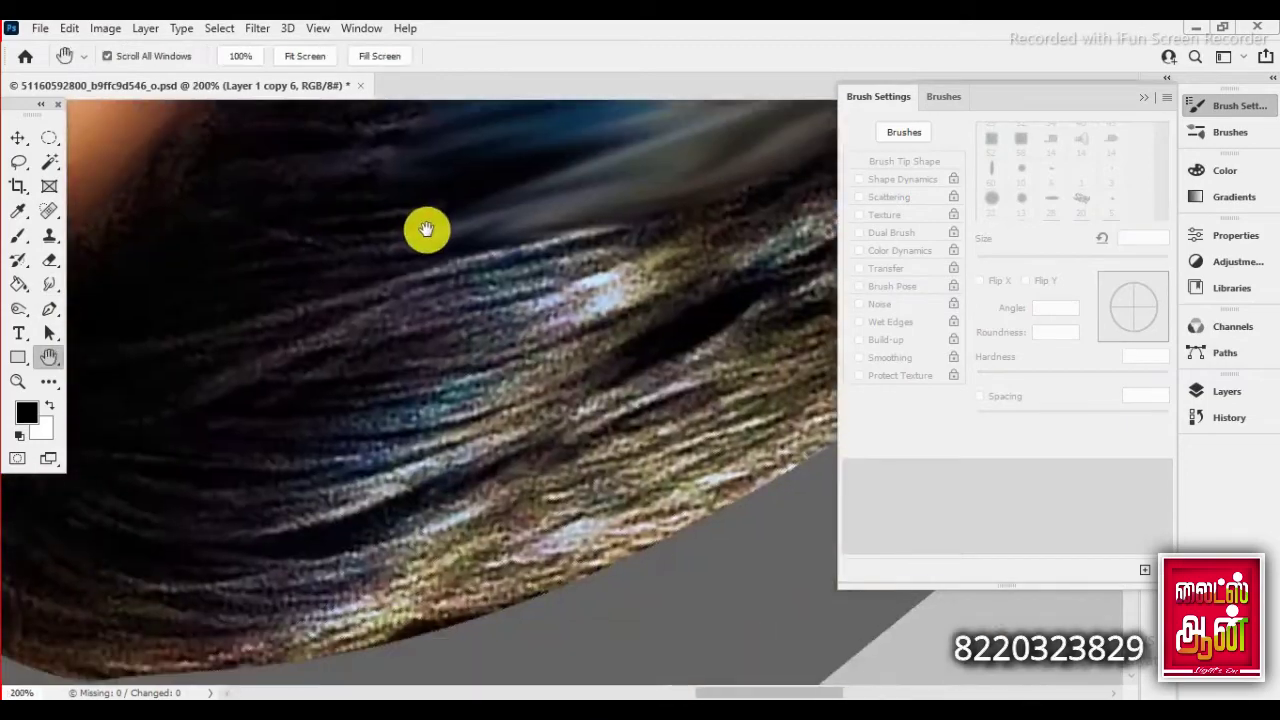
mouse_move(571, 329)
mouse_down()
mouse_move(414, 371)
mouse_move(517, 386)
mouse_move(390, 405)
mouse_up()
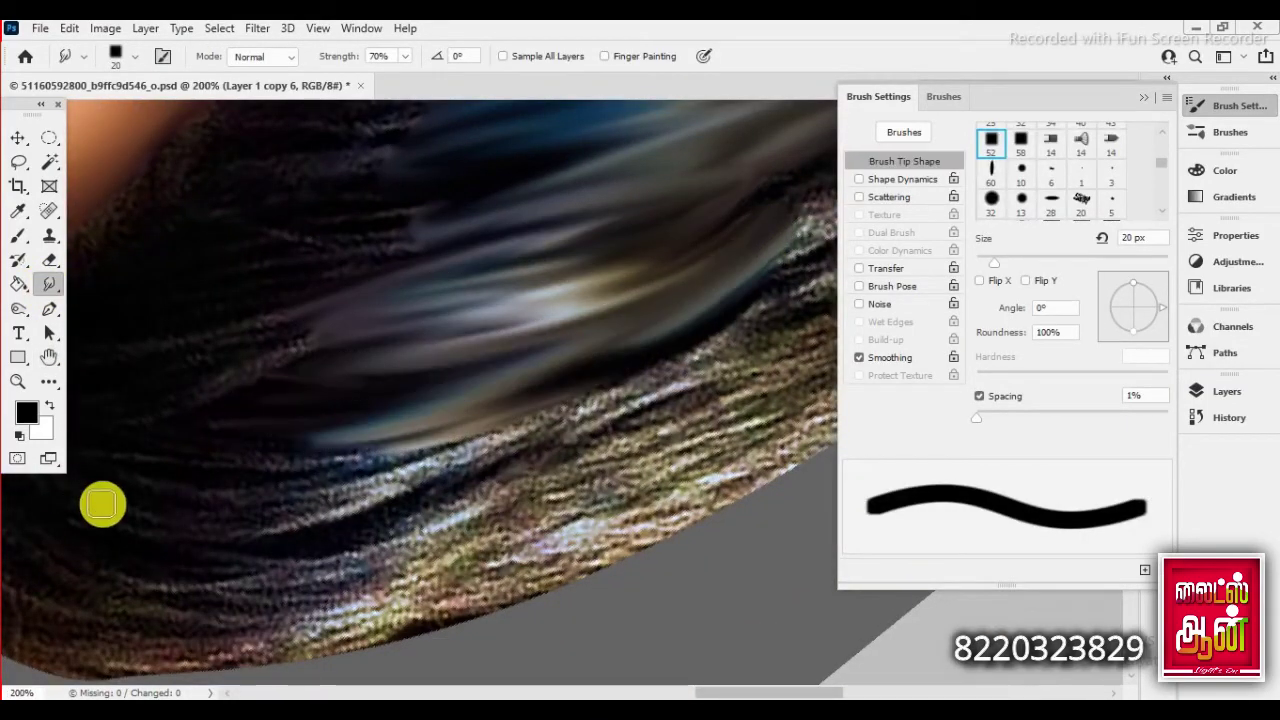
drag(269, 489, 443, 209)
mouse_move(471, 277)
mouse_down()
mouse_move(356, 266)
mouse_move(286, 437)
mouse_move(363, 409)
mouse_up()
- Fine-tune the smudge brush size and zoom out to review the whole head
key(bracketleft)
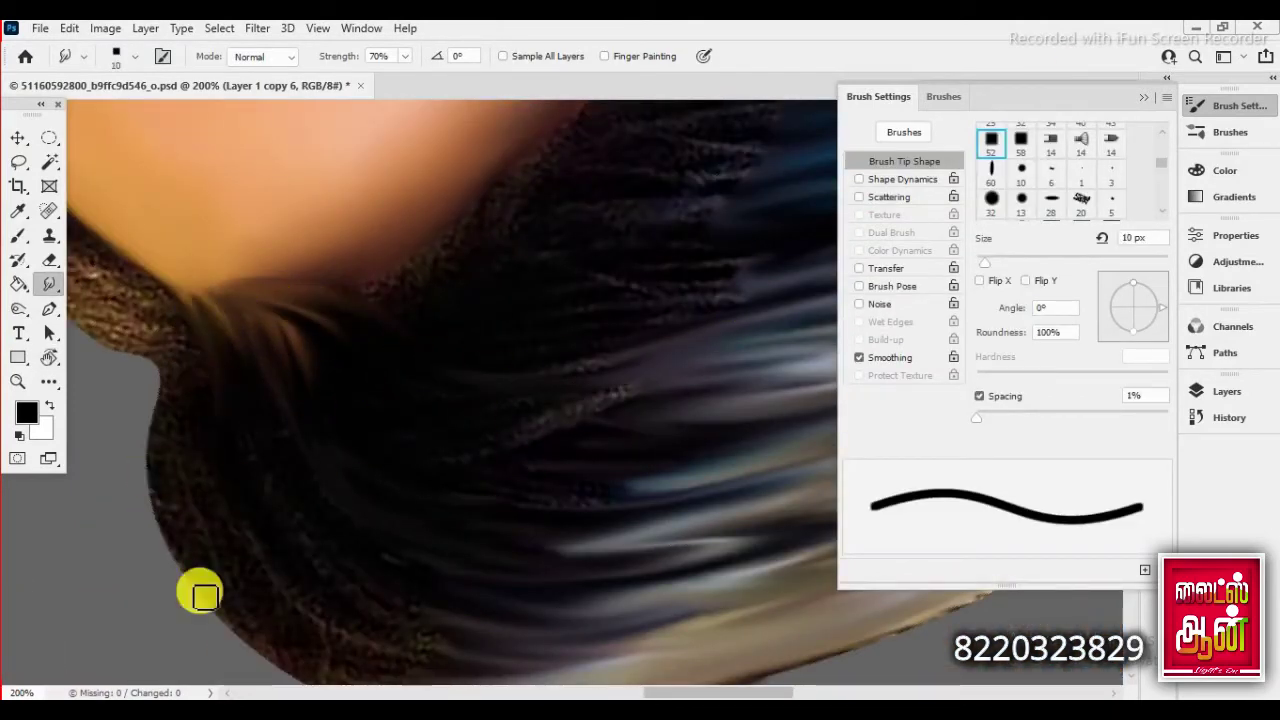
key(bracketright)
scroll(320, 471, down, 3)
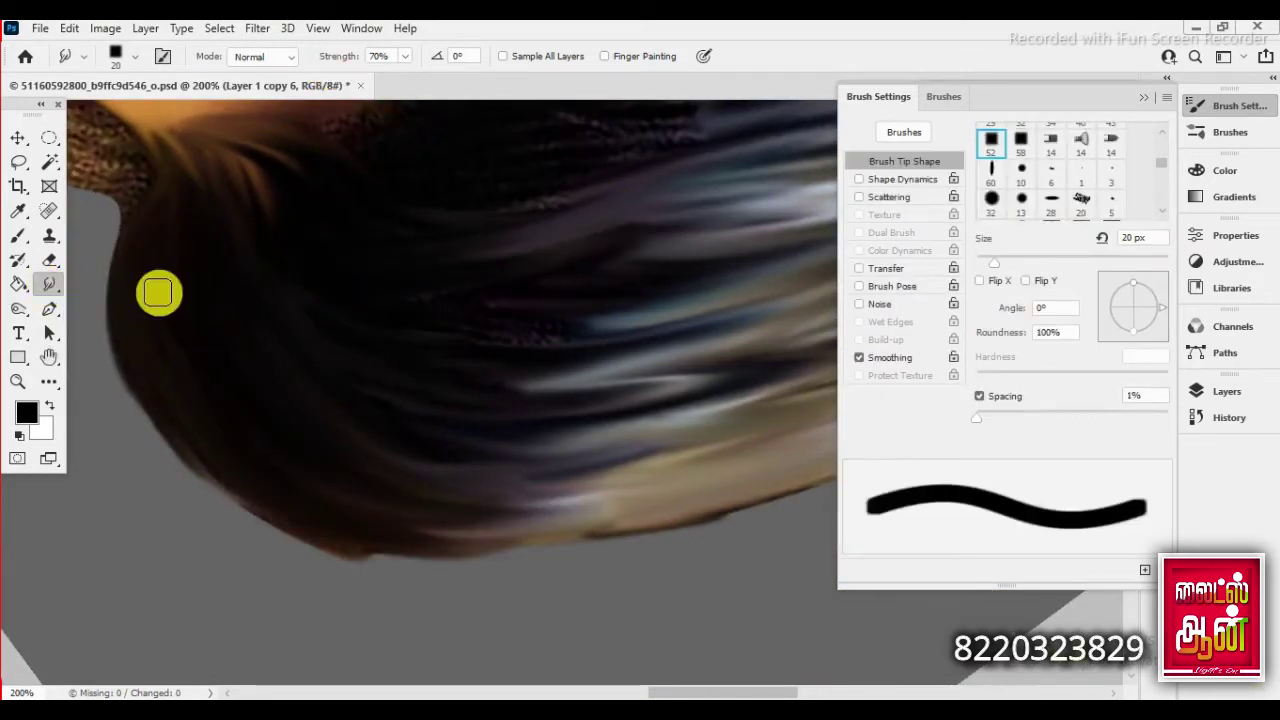
scroll(405, 437, up, 3)
key(bracketleft)
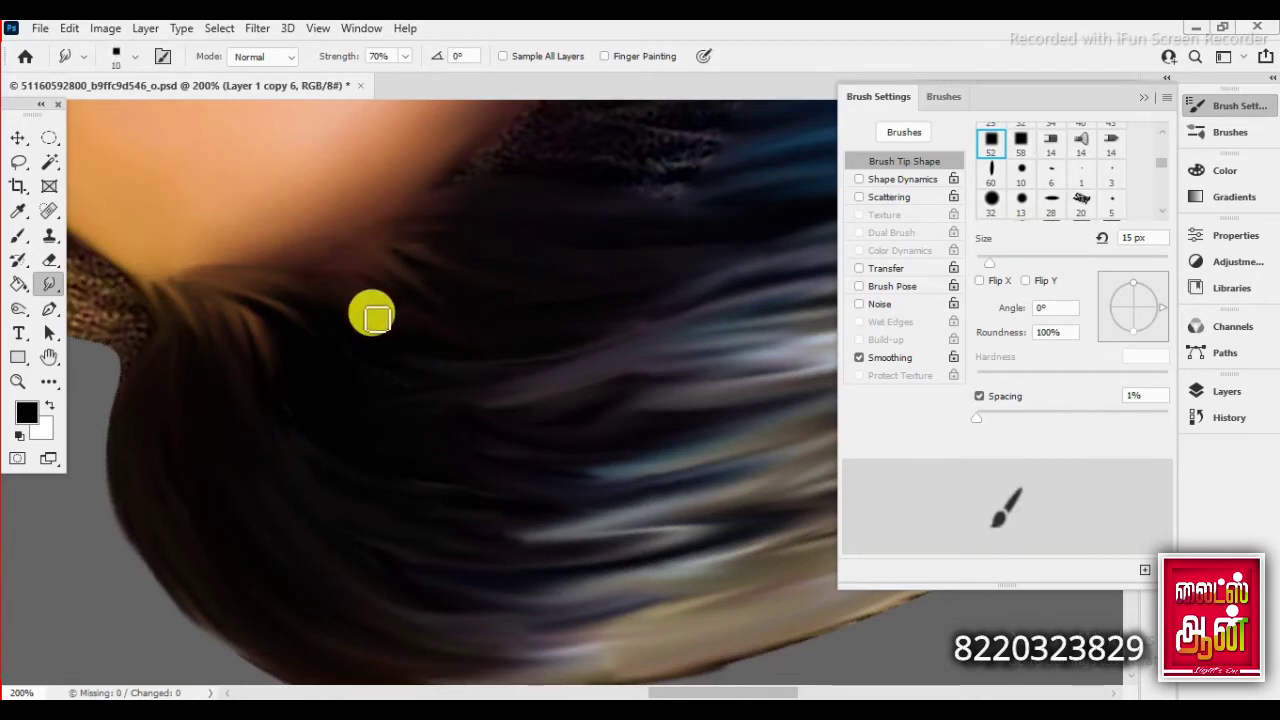
key(ctrl+minus)
- Outline the hair with a Pen path, convert it to a selection and feather it
key(v)
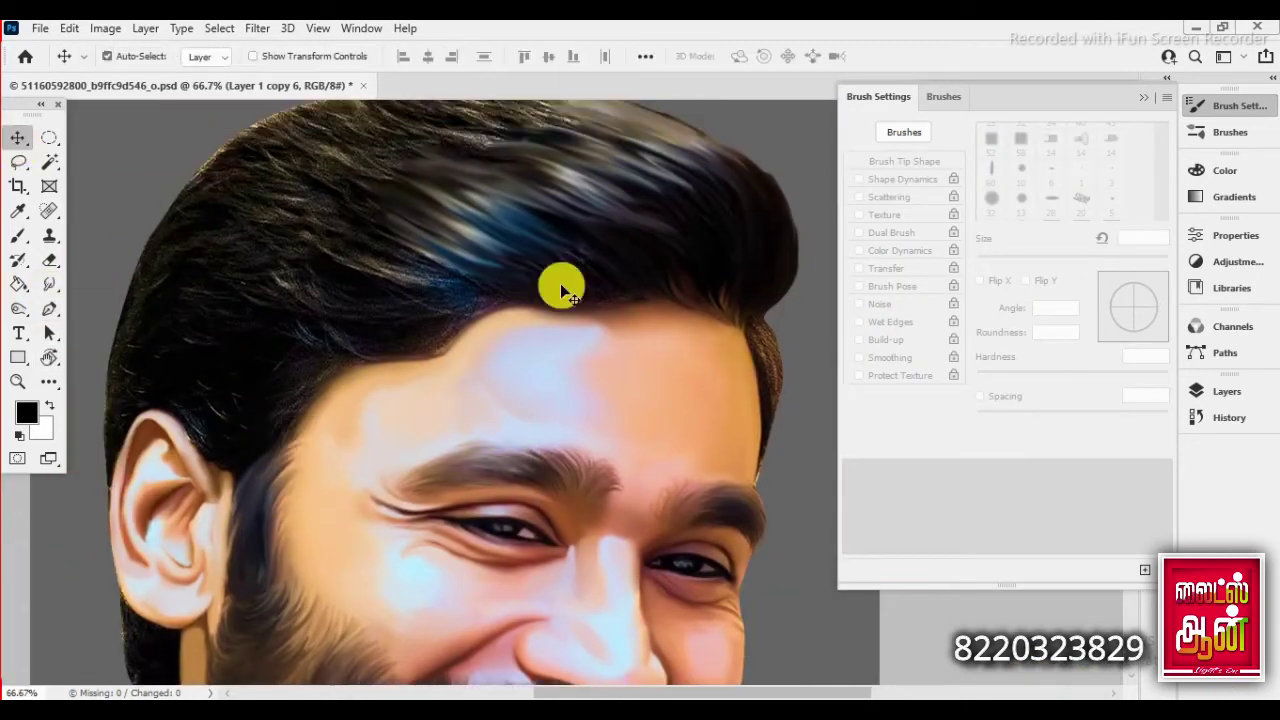
scroll(440, 287, up, 1)
key(p)
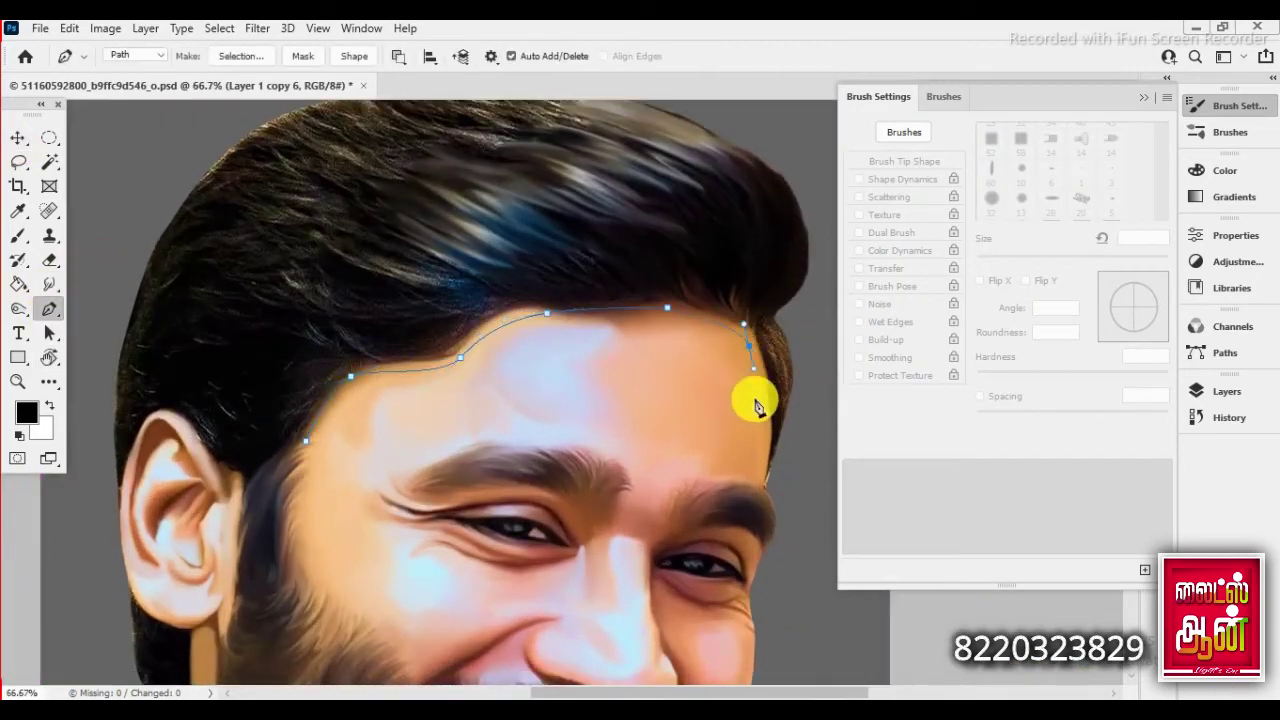
scroll(205, 640, down, 2)
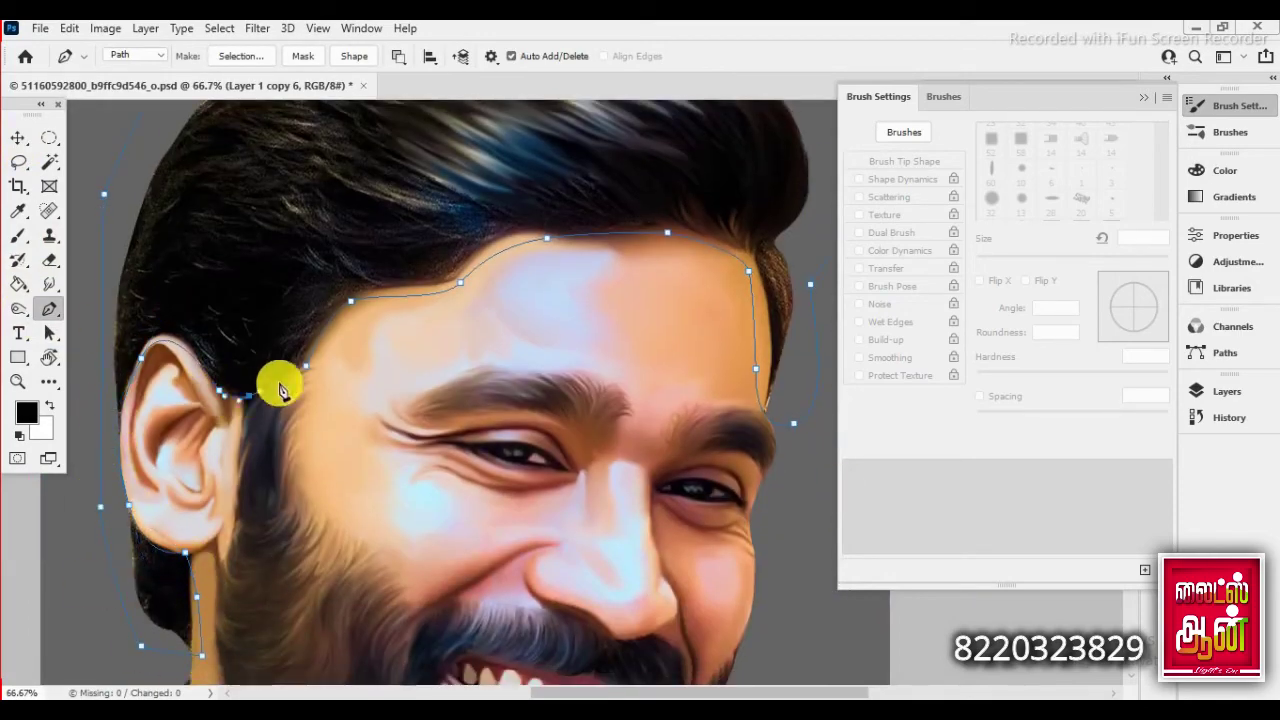
key(ctrl+Return)
scroll(371, 223, up, 2)
key(shift+F6)
key(Return)
- Copy the hair onto a new Layer 2 and darken it with Hue/Saturation Lightness -79
key(F7)
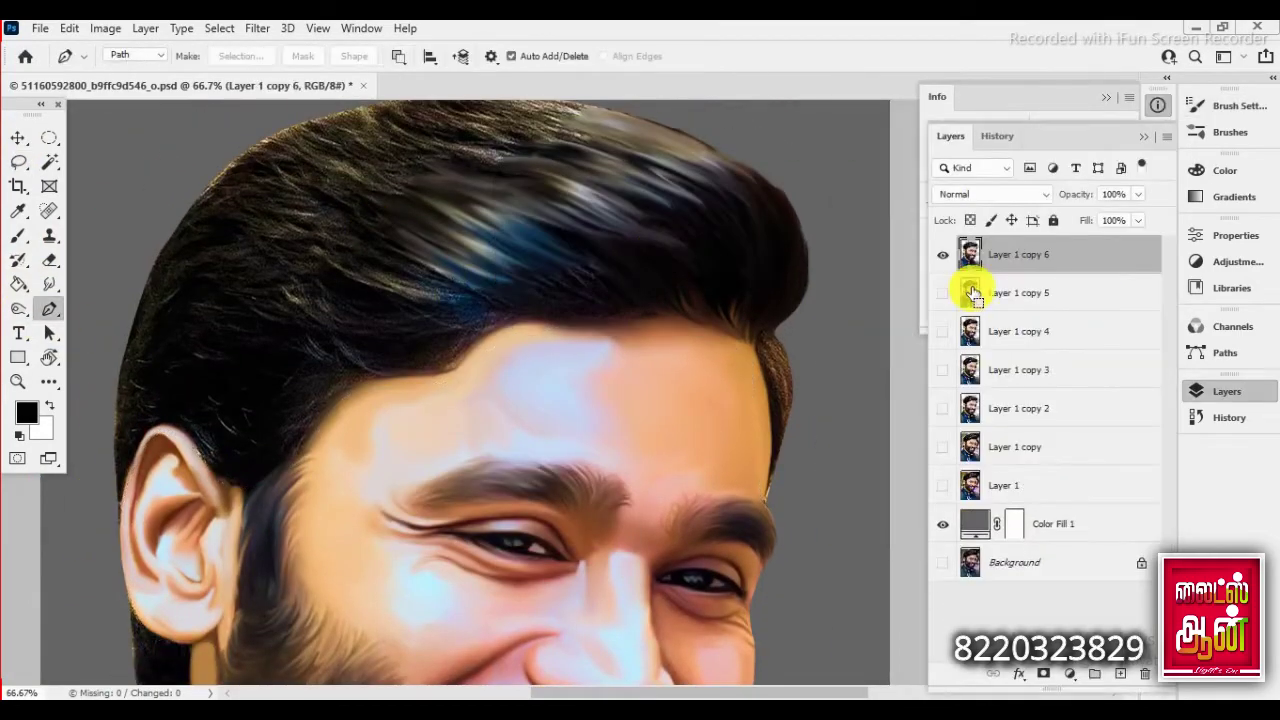
key(ctrl+j)
key(ctrl+minus)
click(105, 28)
click(337, 177)
drag(1003, 300, 933, 313)
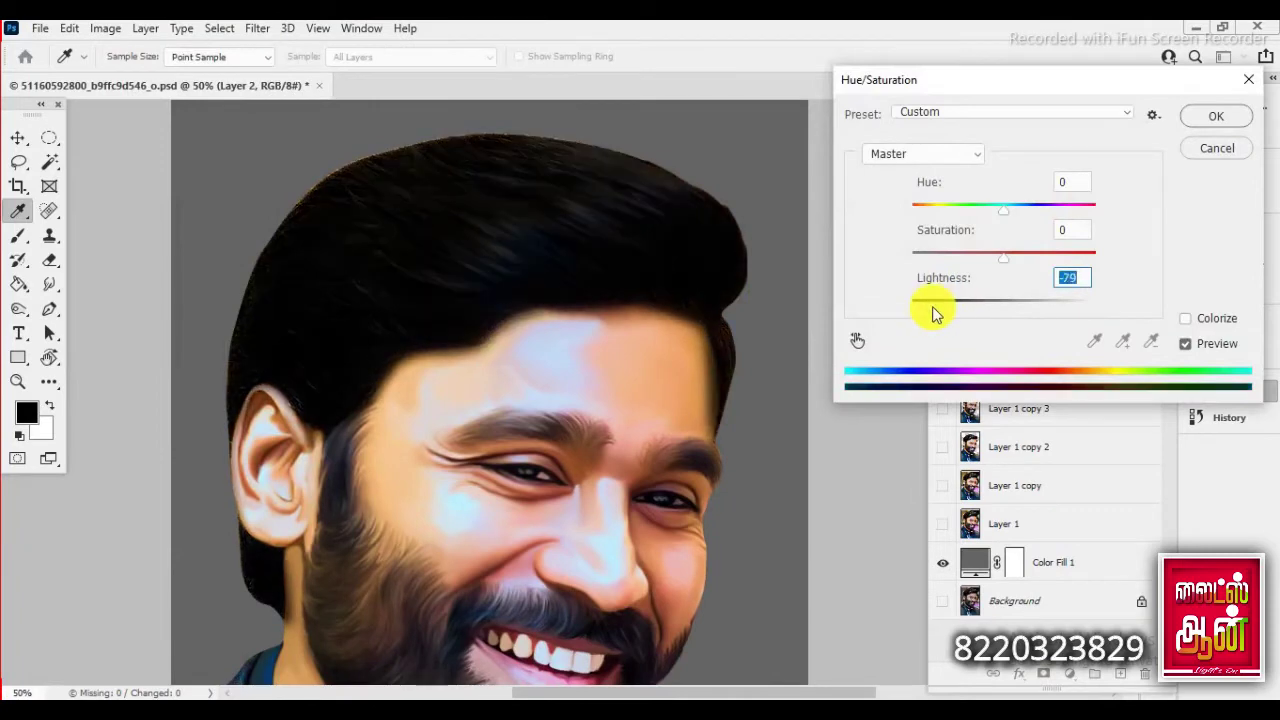
key(Return)
- Switch to the Eraser and zoom in on the ear and forehead to clean up dark spill
key(ctrl+plus)
key(e)
key(ctrl+plus)
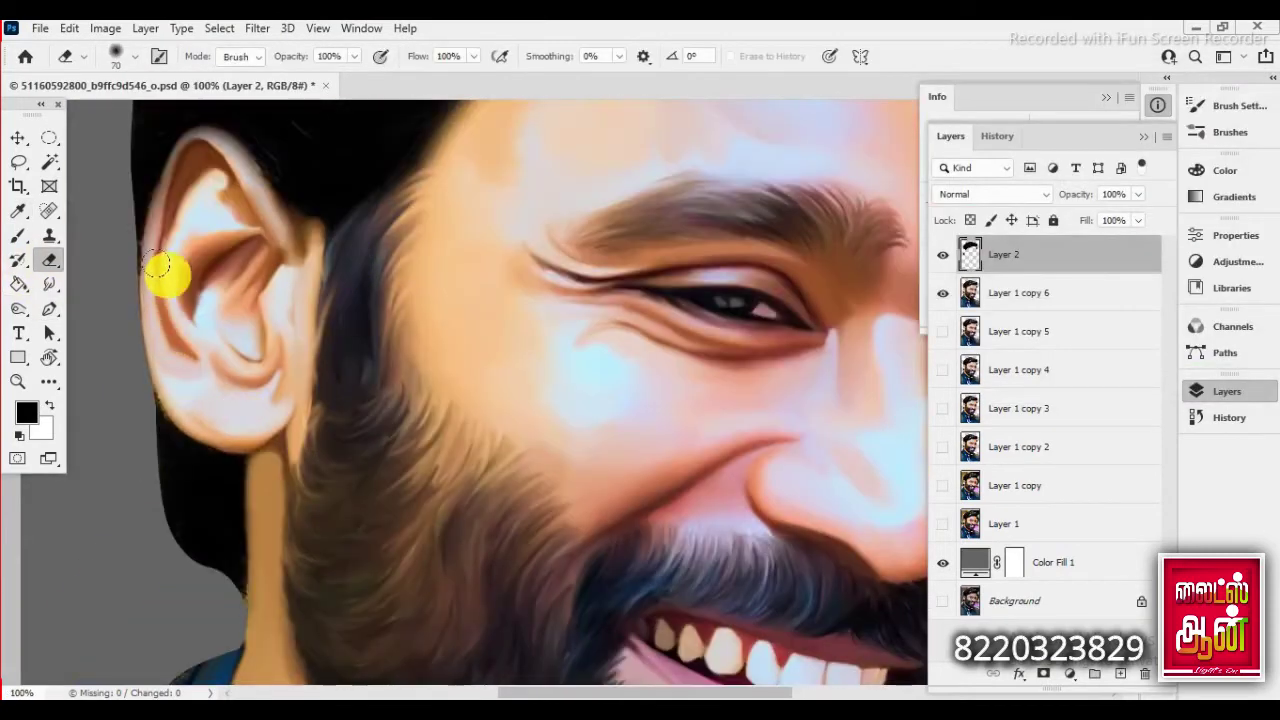
scroll(160, 268, up, 2)
scroll(251, 323, right, 4)
scroll(646, 277, up, 3)
scroll(480, 314, right, 4)
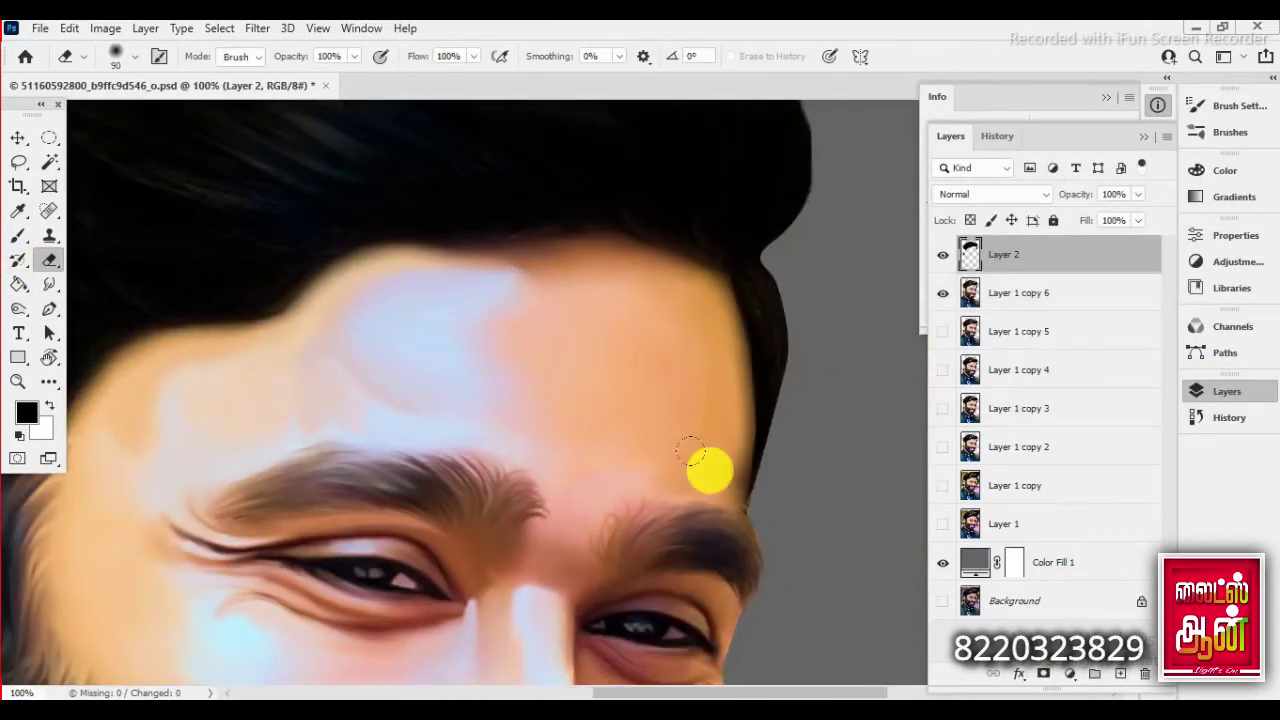
key(ctrl+minus)
key(ctrl+minus)
key(ctrl+plus)
key(ctrl+plus)
key(ctrl+plus)
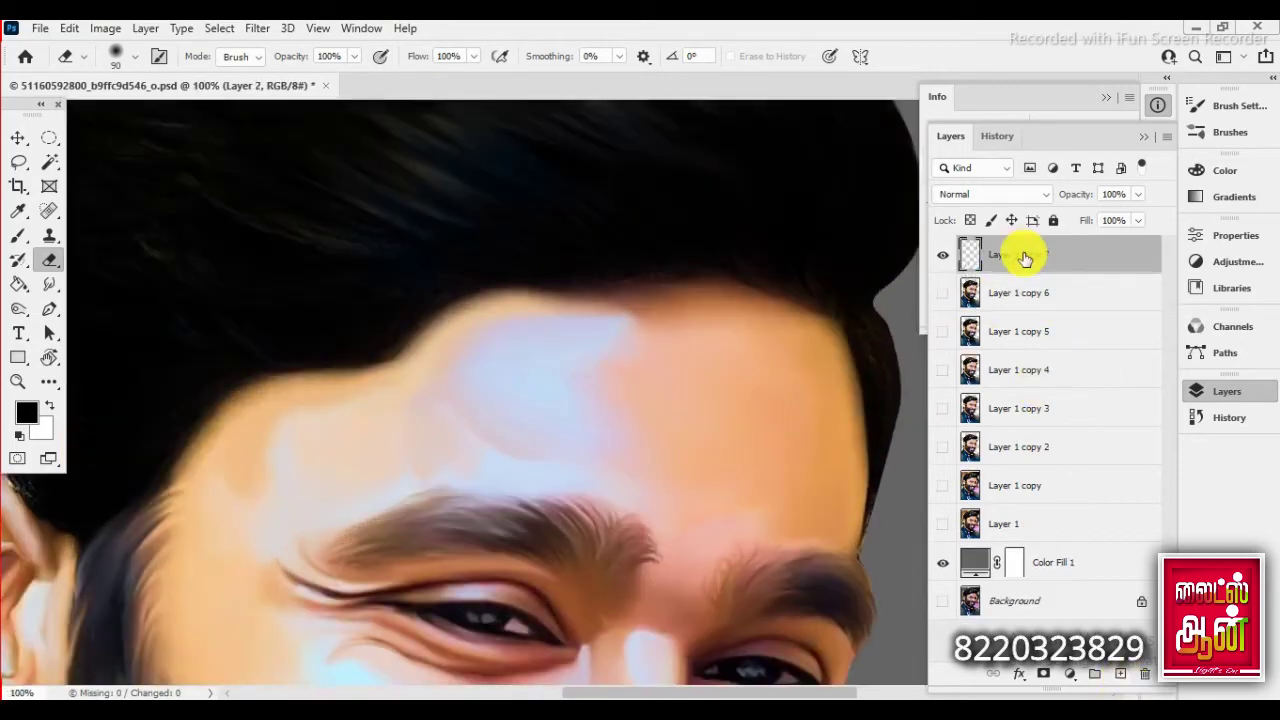
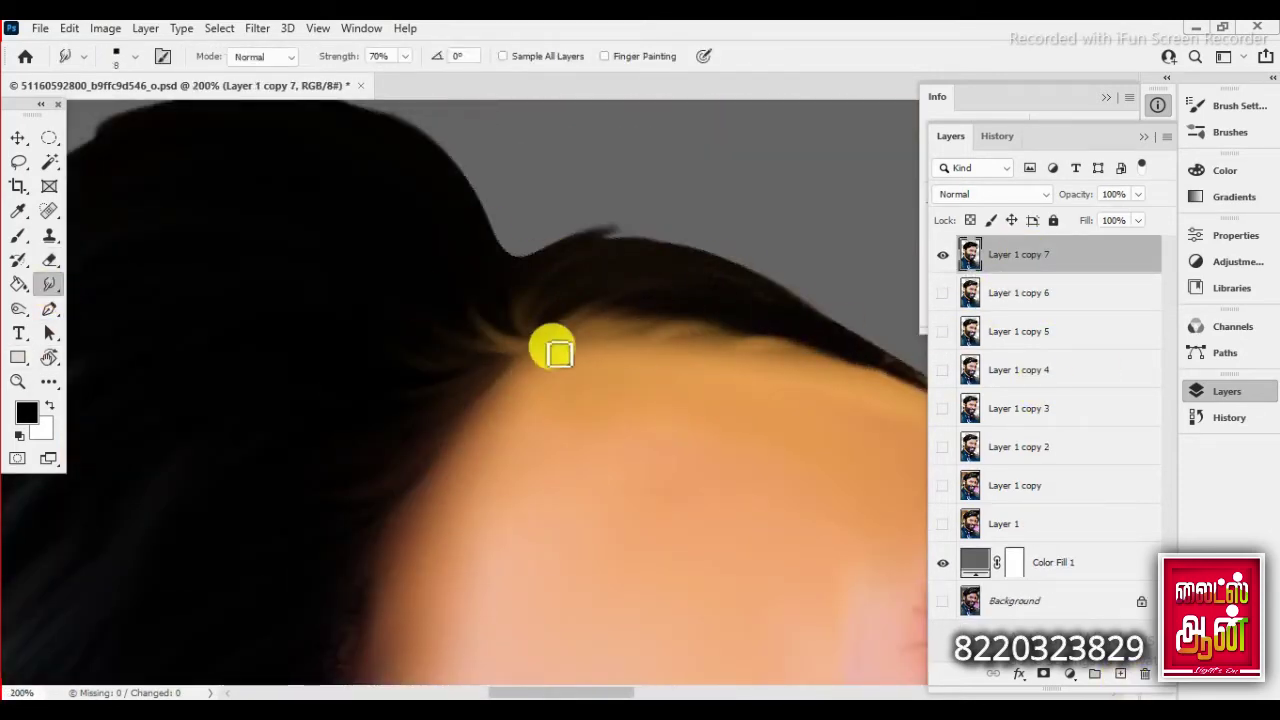
- Smudge dark hair streaks into the forehead and temple skin edge at 70% strength on Layer 1 copy 7
key(h)
mouse_move(363, 429)
mouse_down()
mouse_move(606, 329)
mouse_move(628, 590)
mouse_move(668, 520)
mouse_up()
key(r)
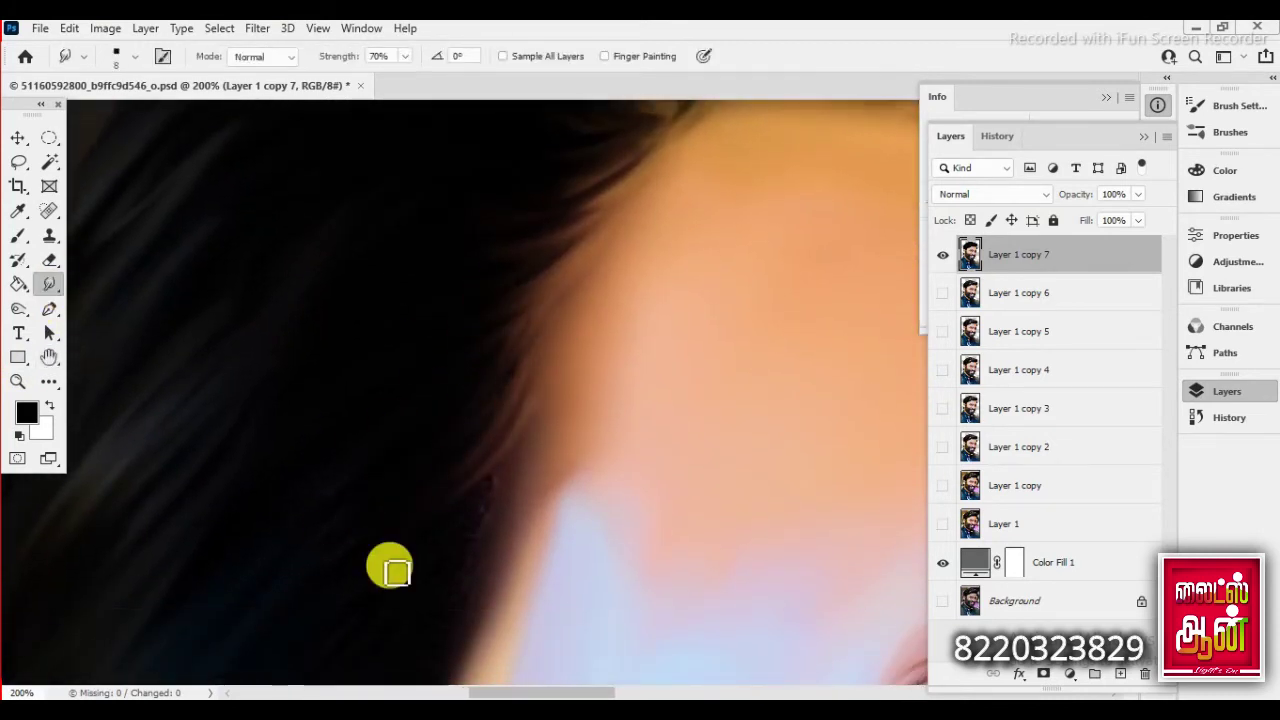
drag(429, 557, 443, 343)
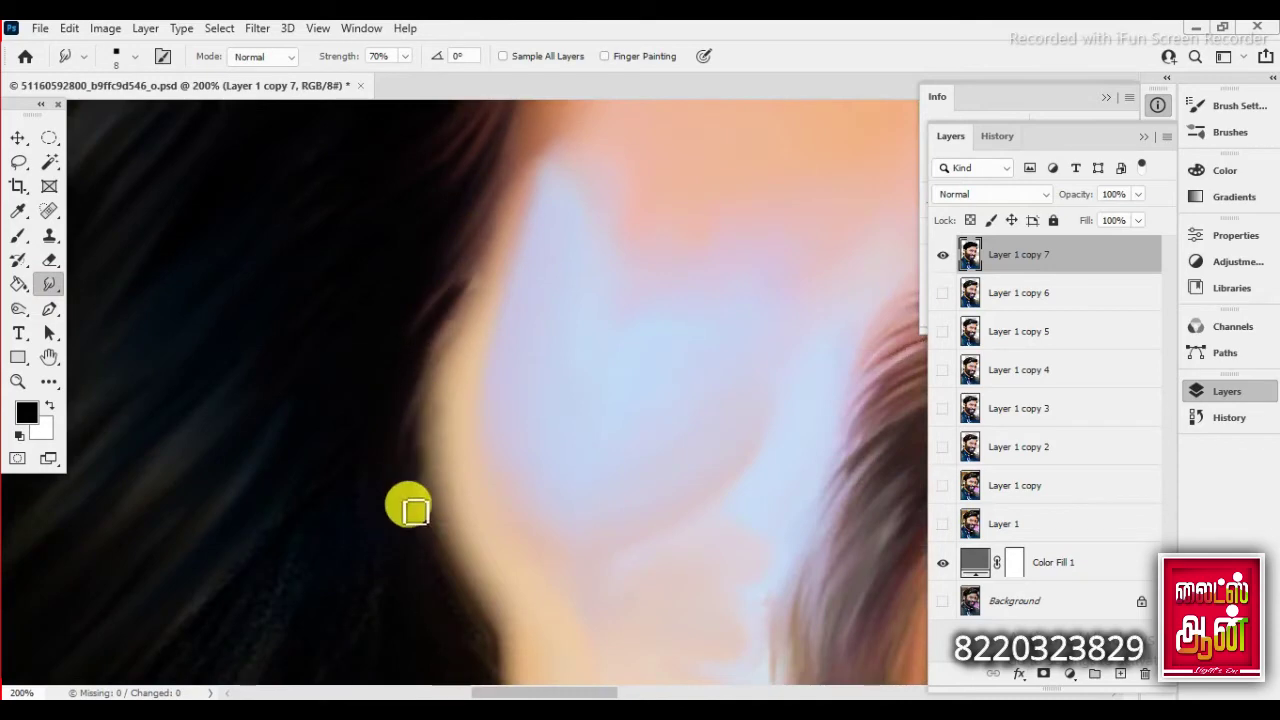
drag(413, 510, 410, 376)
drag(431, 574, 61, 287)
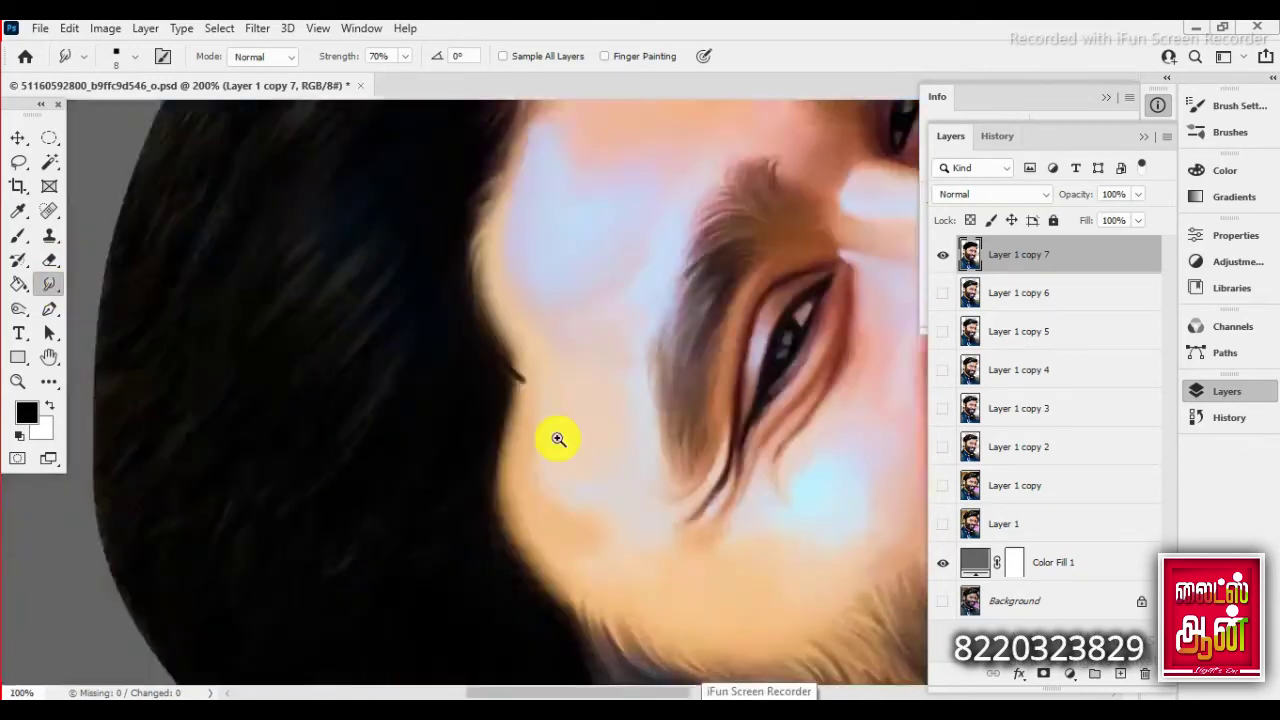
drag(557, 437, 547, 357)
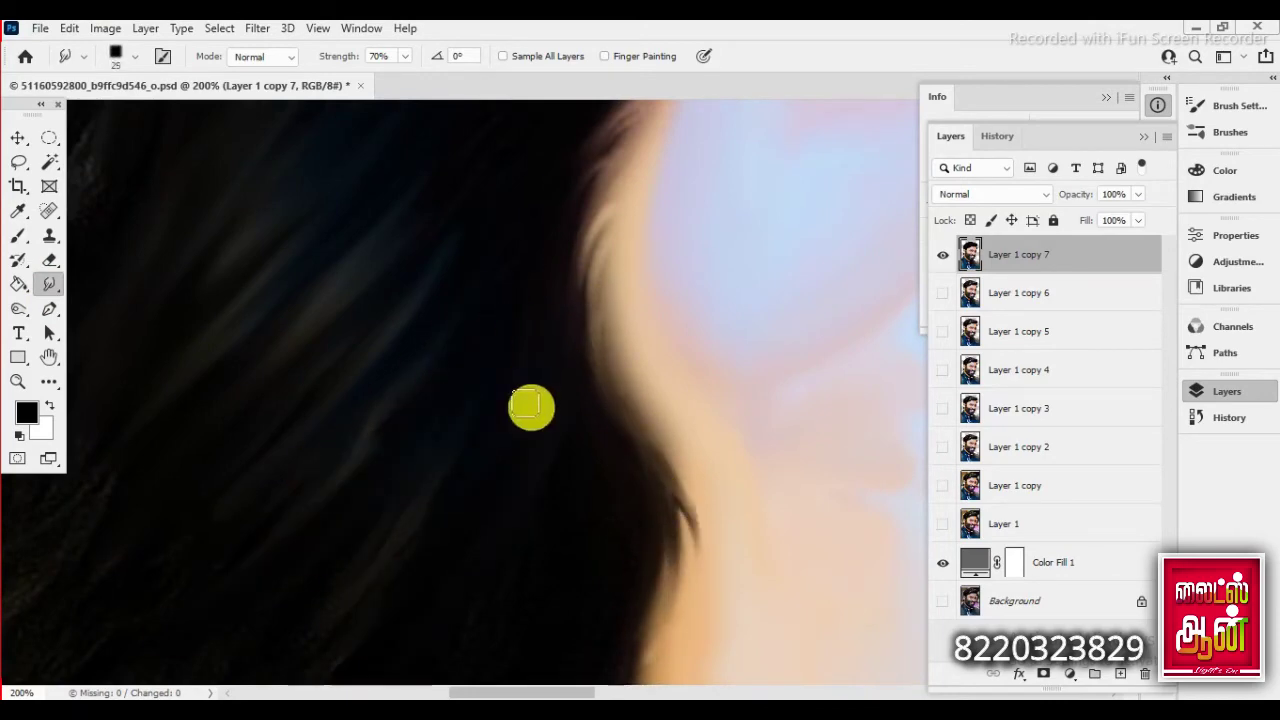
scroll(531, 407, down, 2)
scroll(555, 579, up, 2)
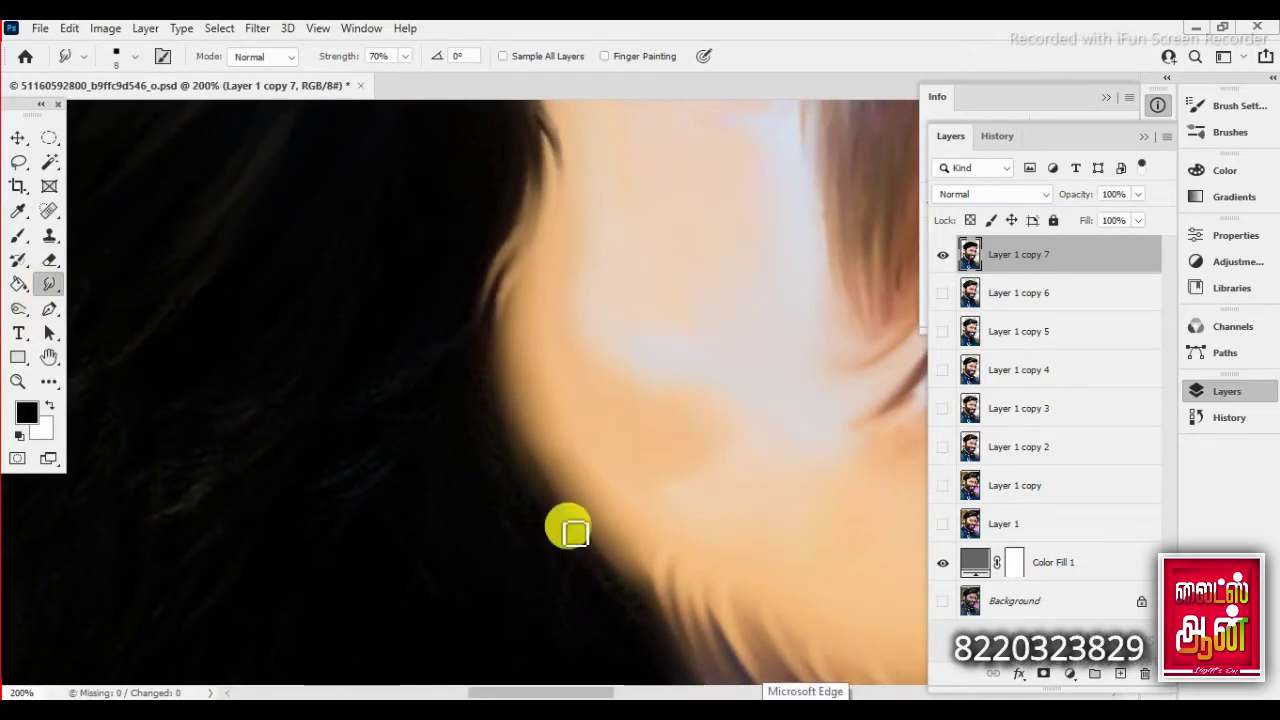
scroll(531, 434, down, 1)
scroll(463, 466, down, 1)
- Select the earlier Layer 1 copies and collect them into Group 1
scroll(397, 399, down, 1)
key(r)
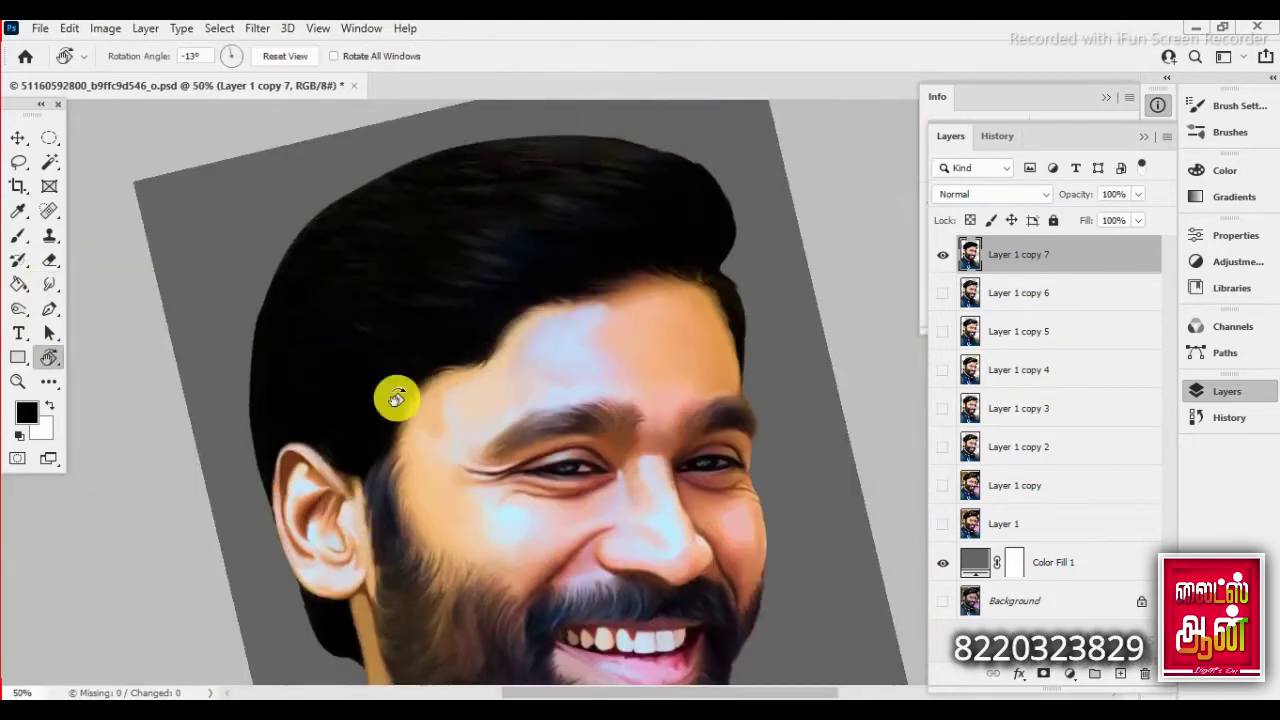
scroll(397, 399, up, 1)
key(ctrl+j)
shift+click(1057, 563)
- Stamp the visible image into Layer 1 copy 8 above the group and try the Dodge tool
key(ctrl+g)
scroll(383, 308, up, 1)
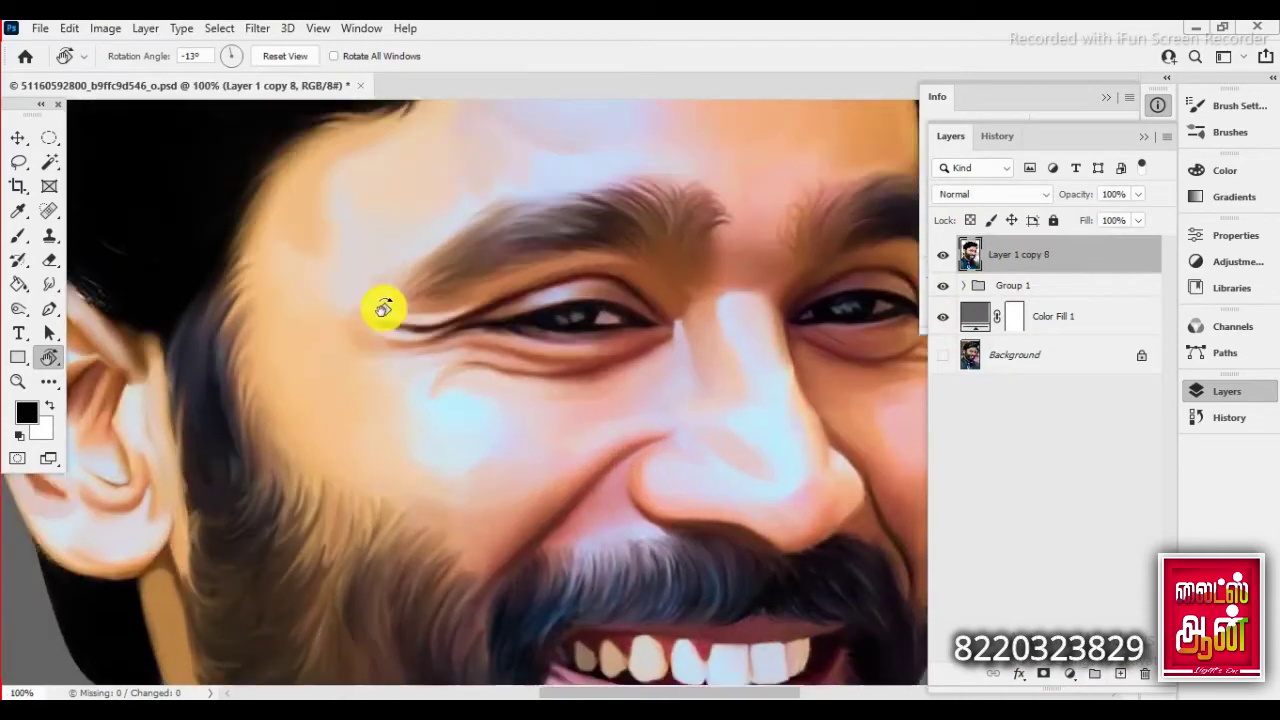
scroll(383, 308, down, 1)
scroll(306, 297, up, 1)
scroll(337, 334, down, 1)
click(18, 308)
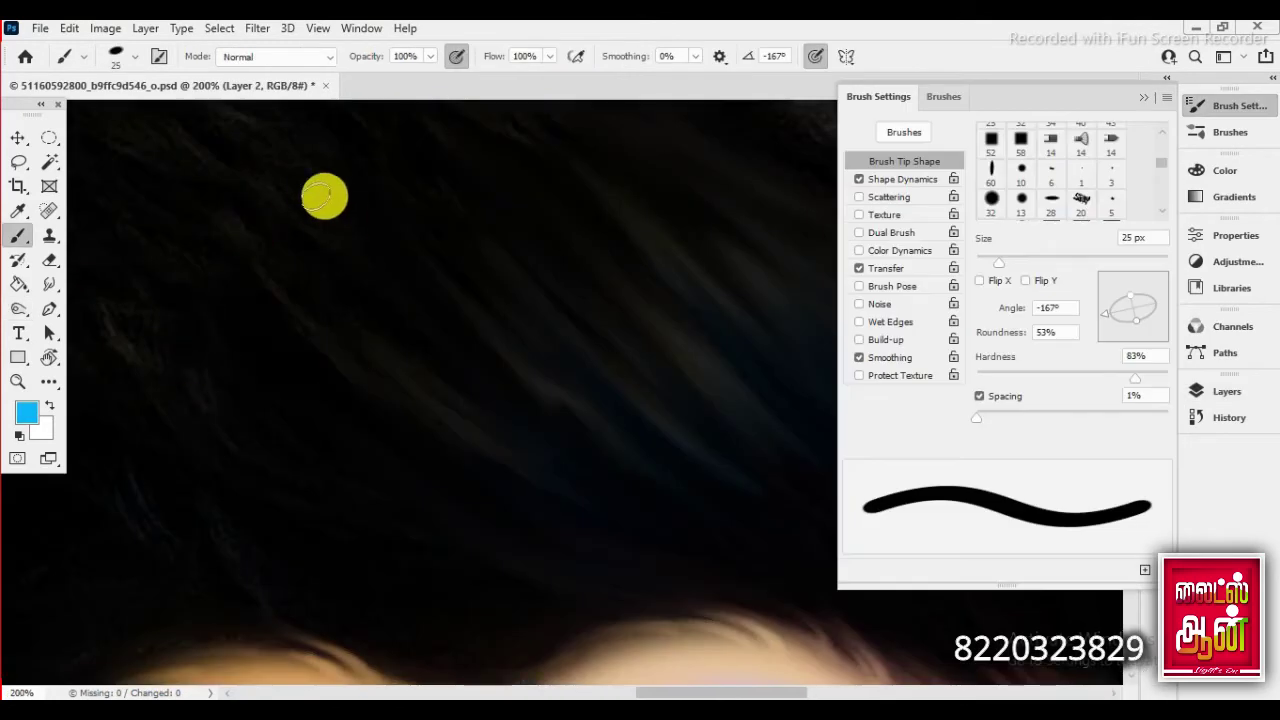
- Paint a lock of long parallel blue strands, redoing the first stroke
drag(318, 200, 443, 414)
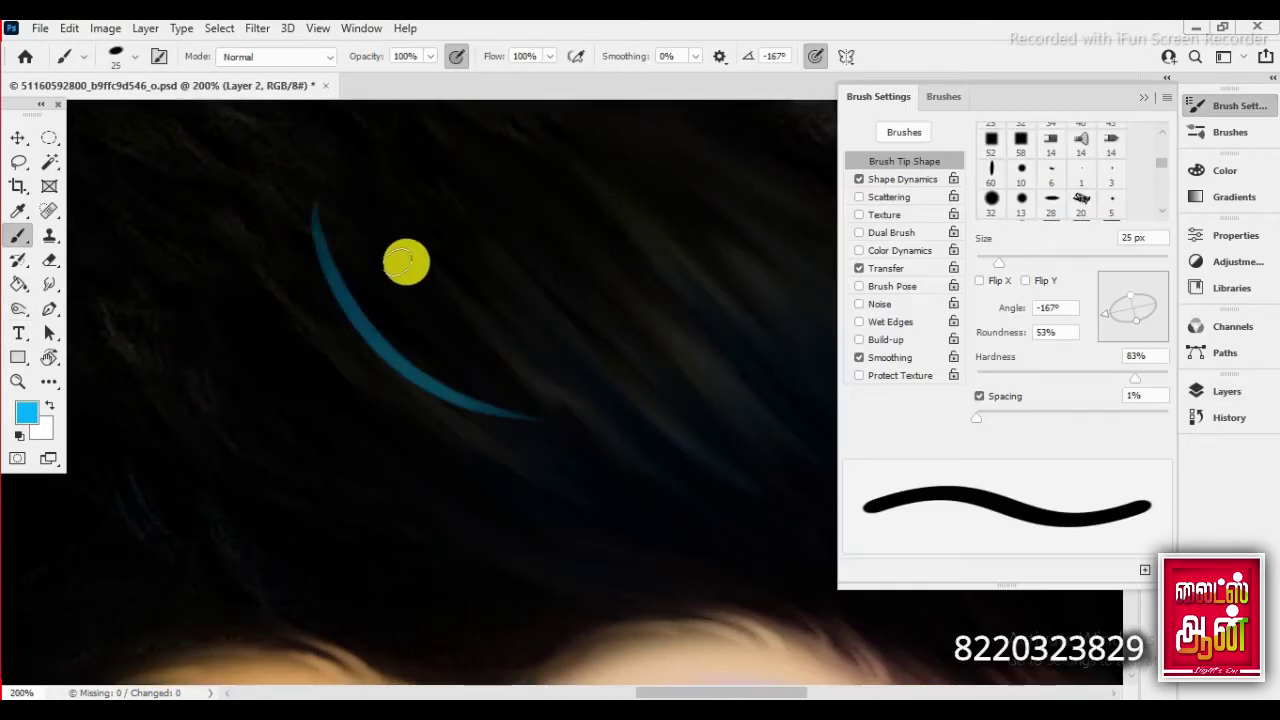
key(ctrl+z)
drag(369, 300, 243, 229)
drag(245, 172, 458, 448)
drag(279, 187, 515, 445)
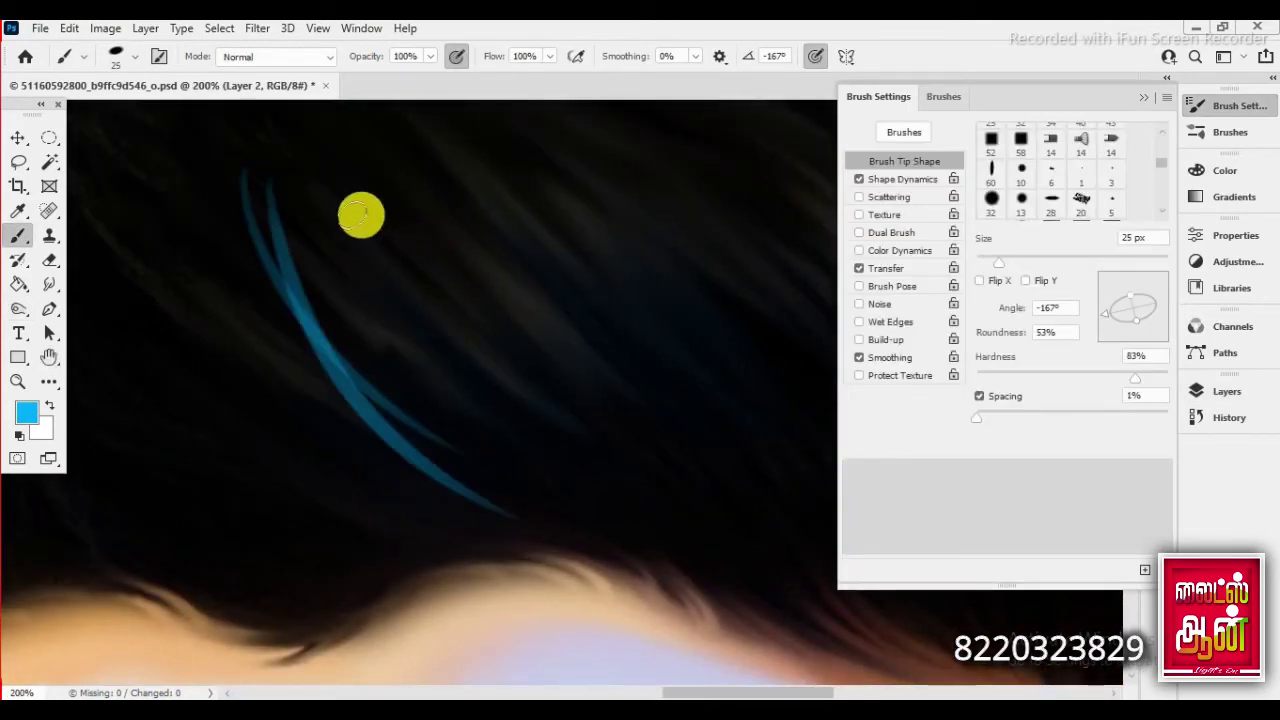
drag(320, 217, 540, 455)
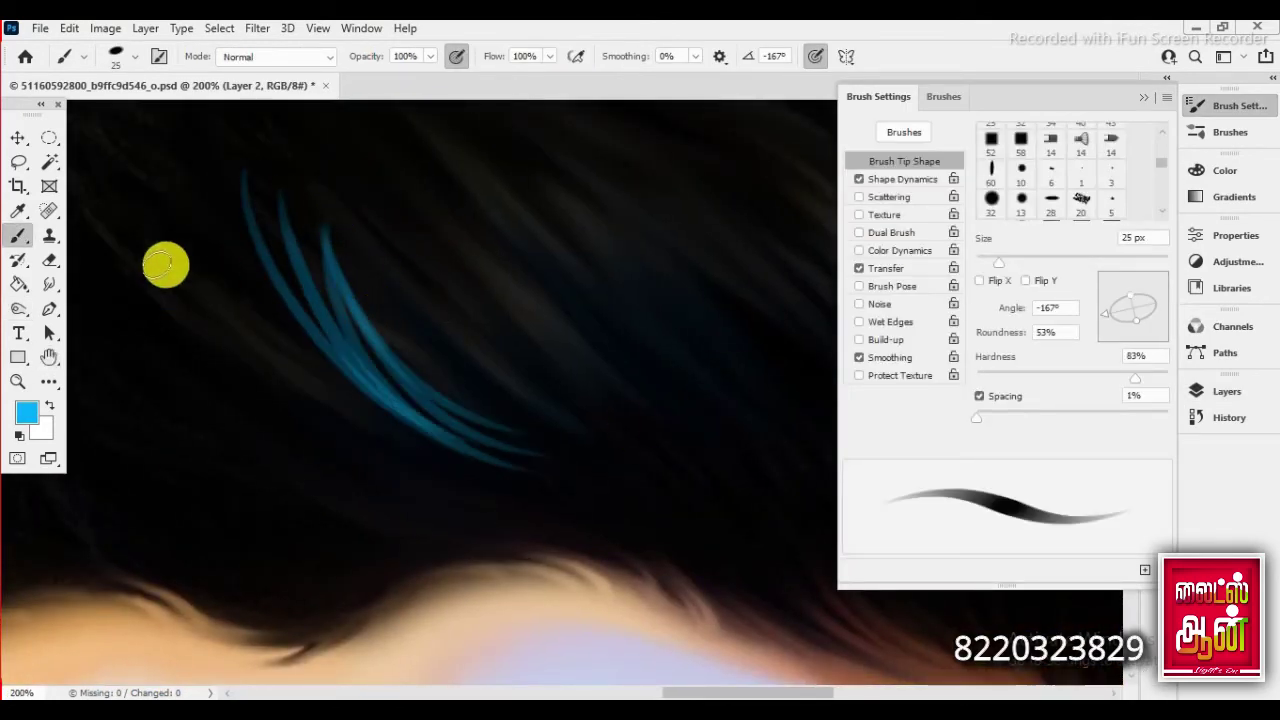
drag(163, 263, 440, 470)
drag(186, 240, 540, 460)
- Add curving blue strands beside the lock, in the middle lock and on the left side
drag(650, 455, 400, 200)
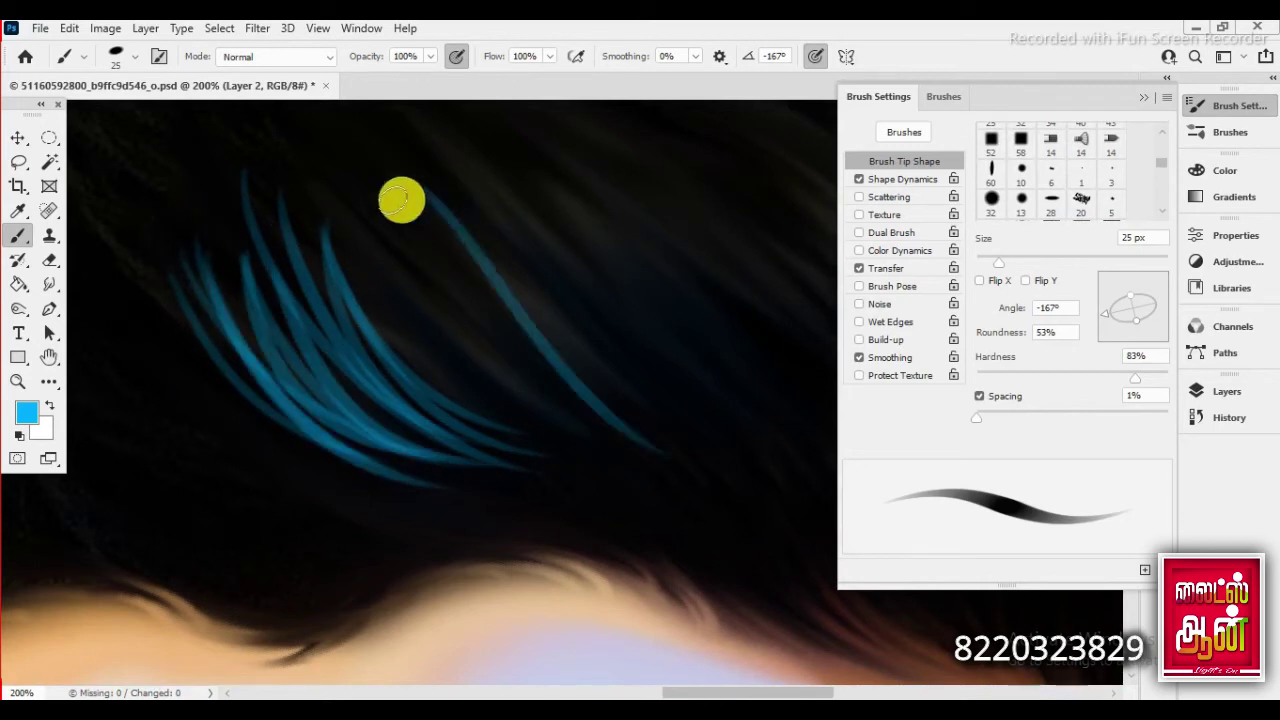
drag(670, 478, 406, 183)
drag(710, 490, 392, 250)
drag(470, 380, 372, 236)
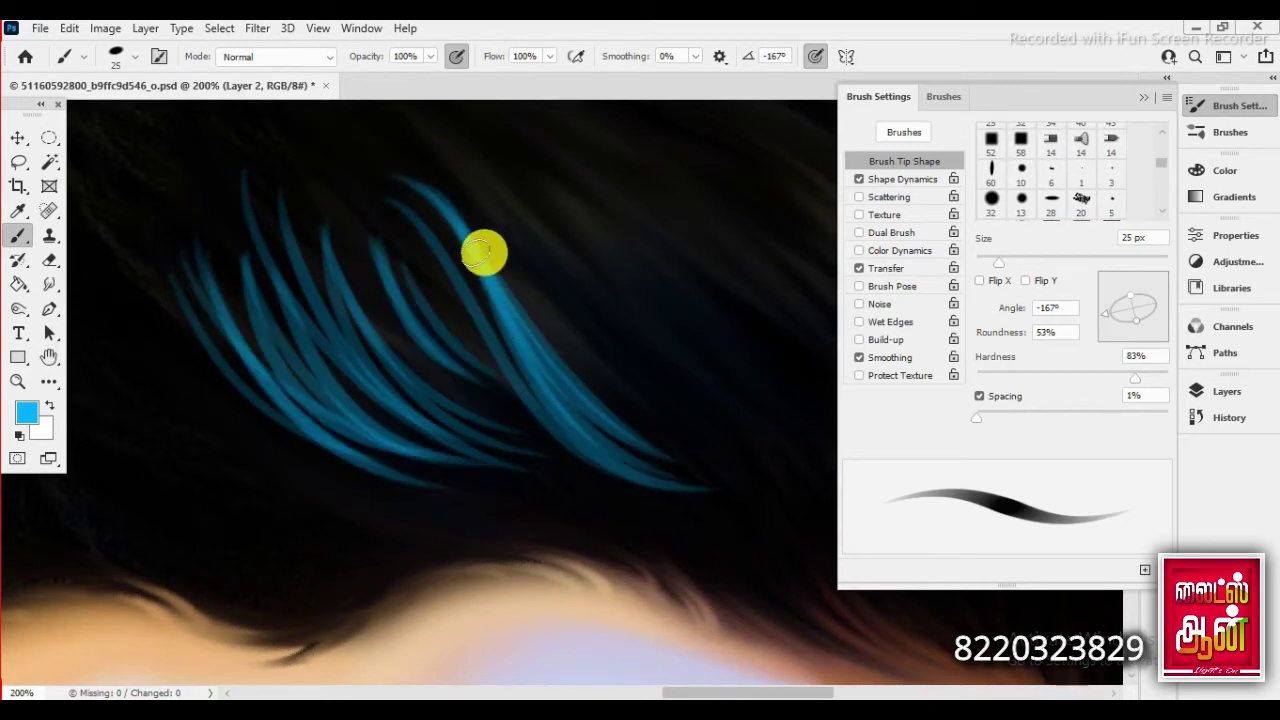
drag(110, 285, 288, 476)
drag(148, 292, 345, 505)
drag(162, 332, 340, 486)
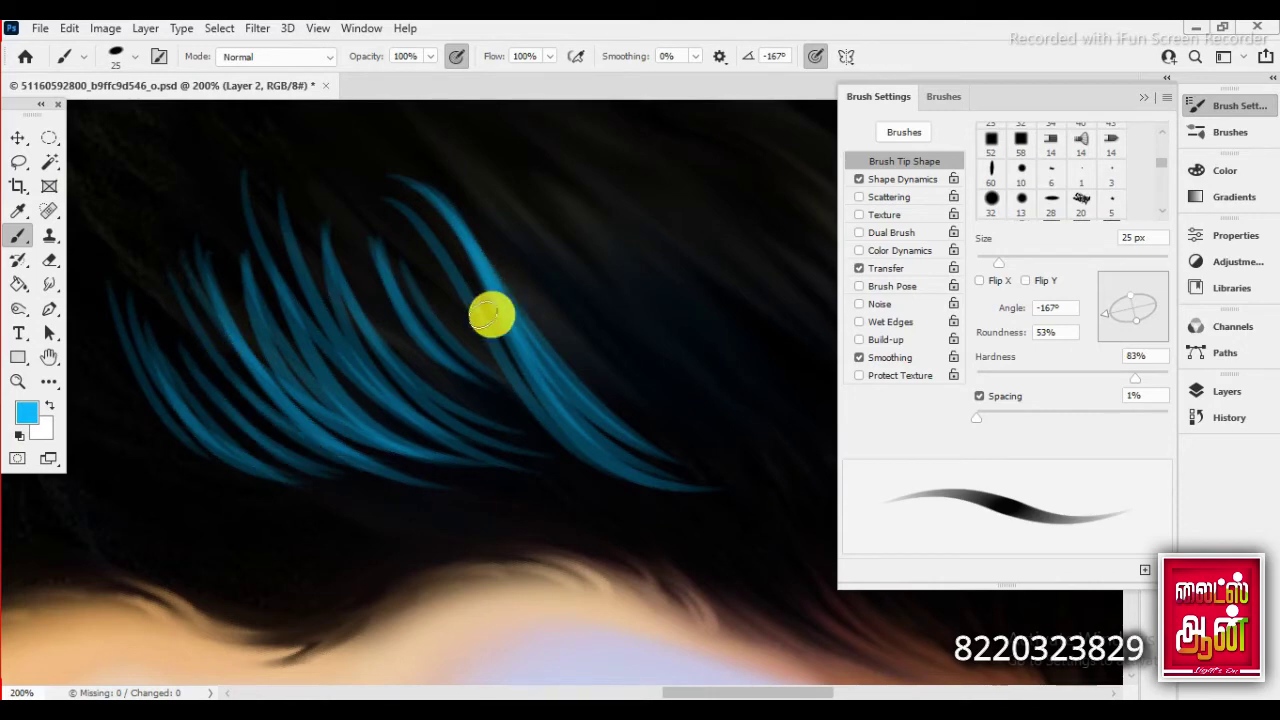
- Paint blue strands near the upper-left lock and through the central lock
drag(490, 315, 271, 294)
drag(490, 448, 226, 263)
drag(540, 488, 276, 262)
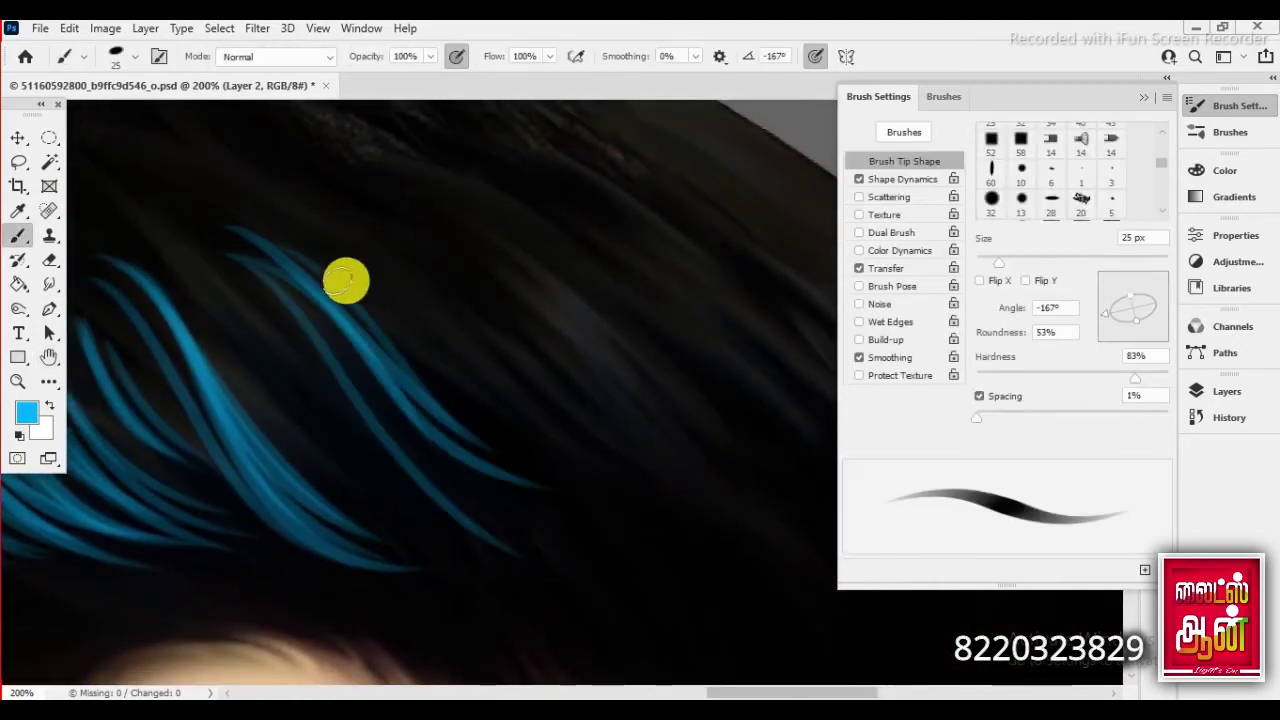
drag(345, 281, 530, 490)
drag(417, 554, 234, 289)
drag(406, 506, 210, 262)
- Paint three more blue hair strands, then rotate the view to follow the hair direction
key(space)
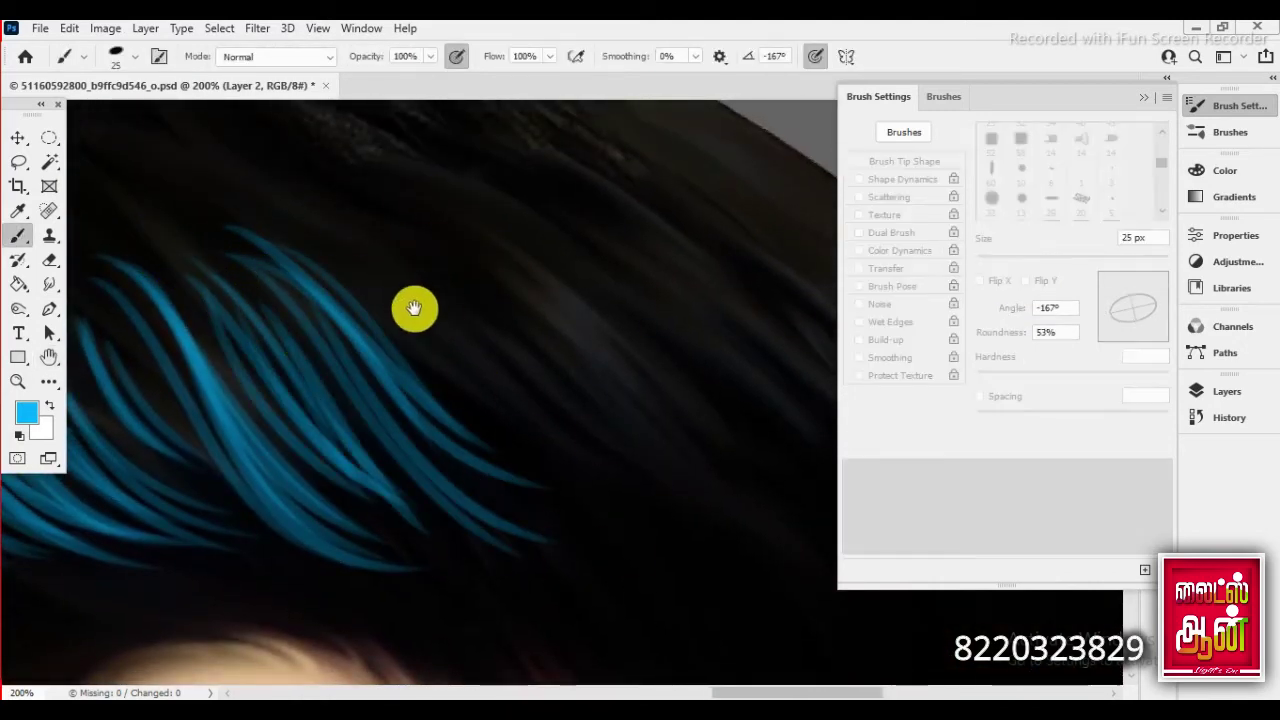
drag(414, 308, 191, 206)
drag(405, 390, 237, 257)
drag(464, 490, 354, 323)
drag(420, 505, 130, 230)
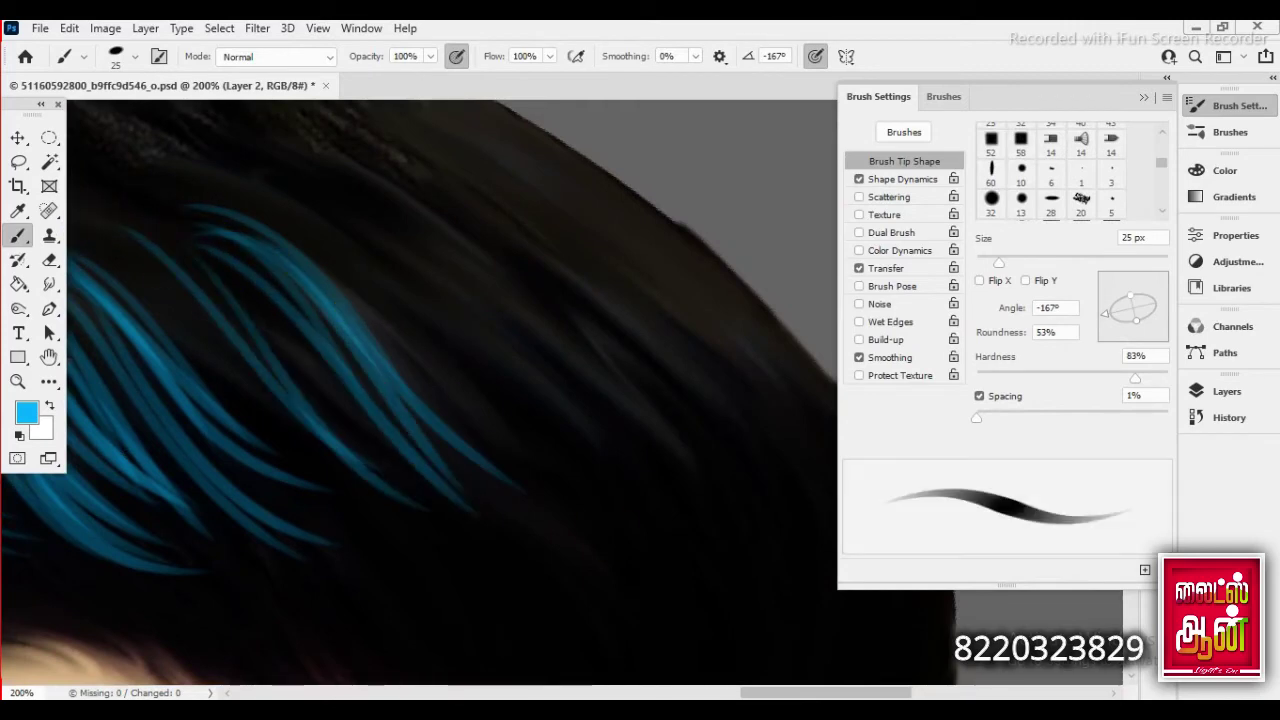
key(r)
mouse_move(443, 271)
mouse_down()
mouse_move(383, 415)
mouse_move(413, 421)
mouse_move(283, 194)
mouse_up()
scroll(376, 387, down, 3)
scroll(391, 414, up, 3)
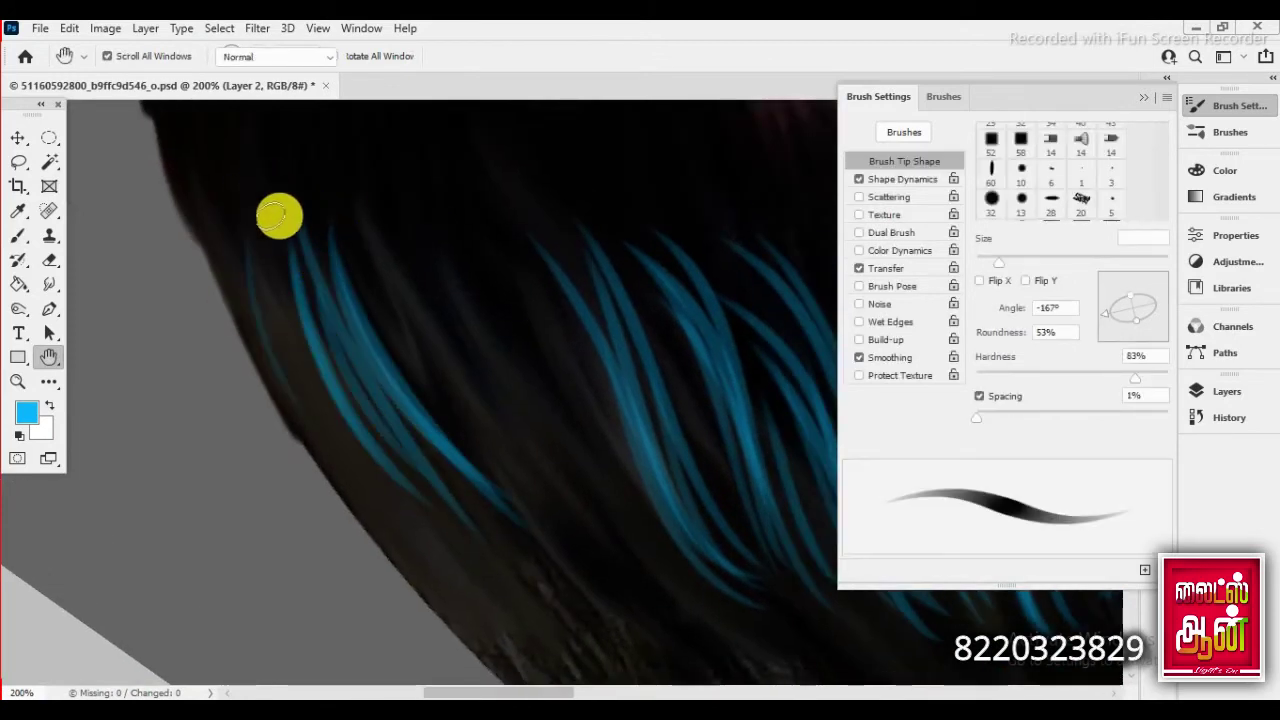
- Add a few more blue strands along the hair, then zoom out and turn the view roughly upside-down
key(b)
mouse_move(407, 189)
mouse_down()
mouse_move(431, 306)
mouse_move(549, 400)
mouse_move(509, 237)
mouse_up()
drag(610, 470, 567, 303)
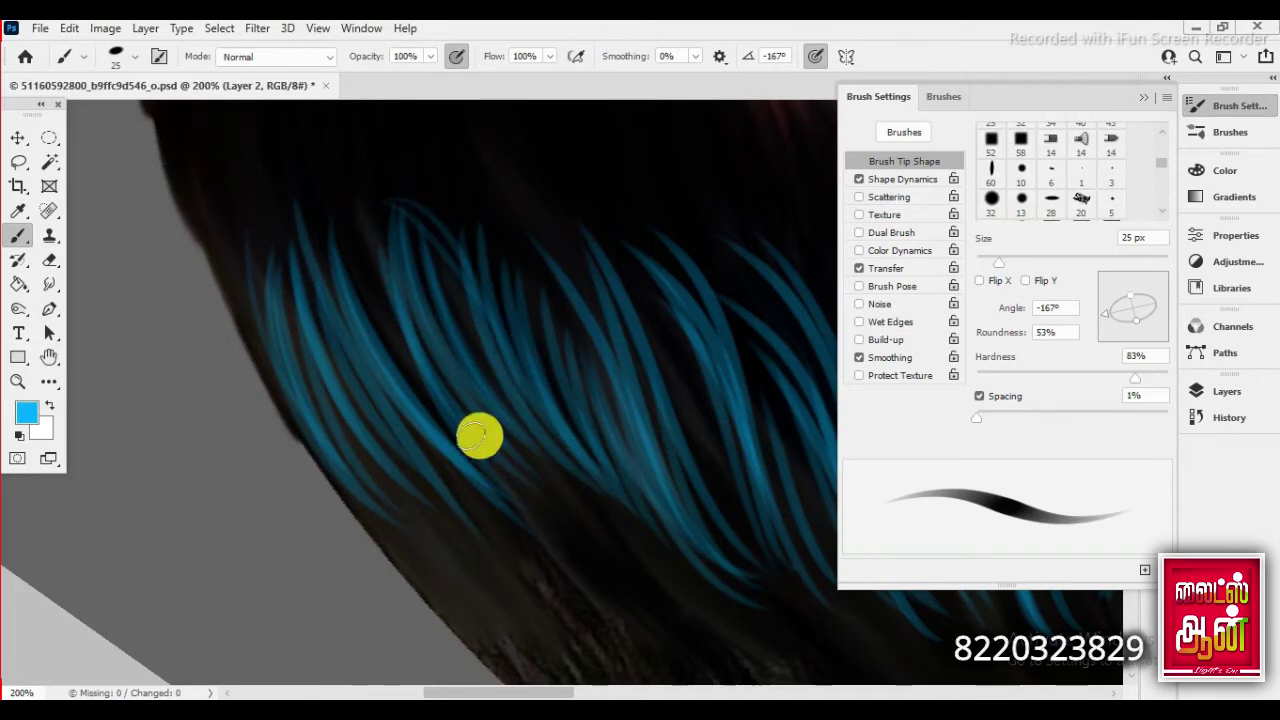
key(ctrl+minus)
key(r)
key(ctrl+minus)
mouse_move(497, 491)
mouse_down()
mouse_move(494, 508)
mouse_move(420, 349)
mouse_up()
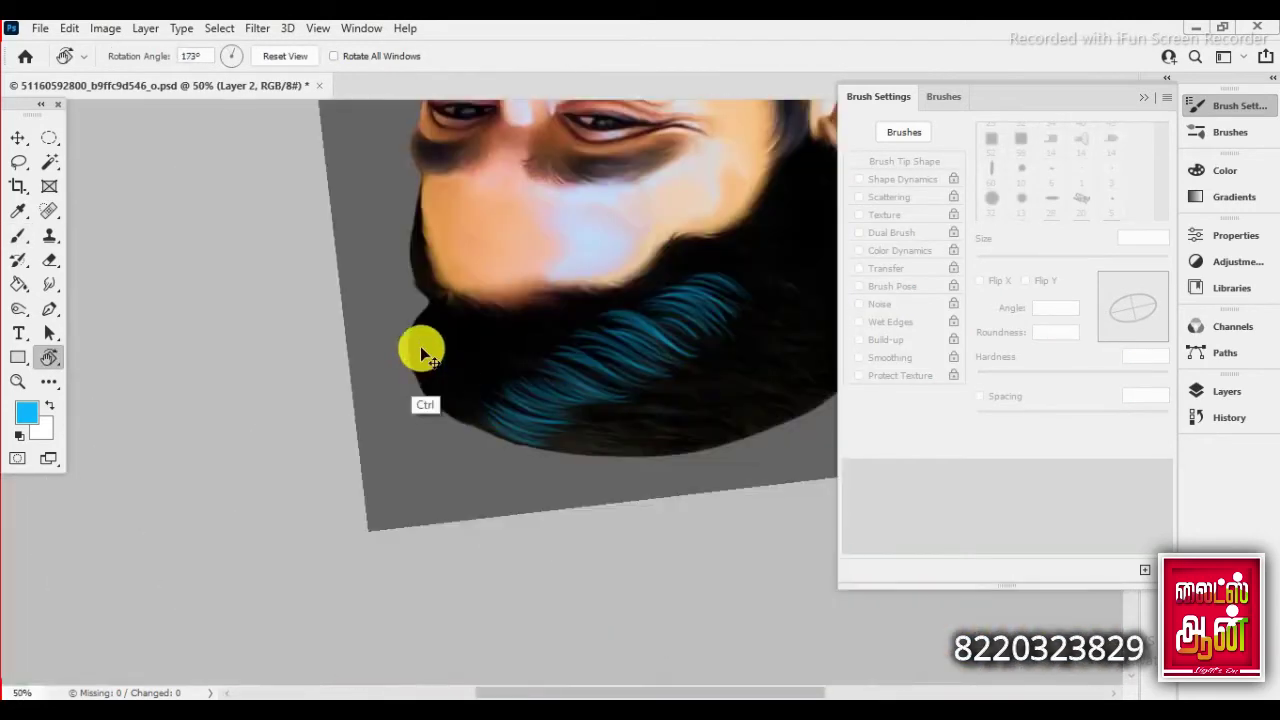
- Paint blue strands along the left hair edge, the lower hair curve and the centre
key(ctrl+plus)
key(ctrl+plus)
key(ctrl+plus)
key(b)
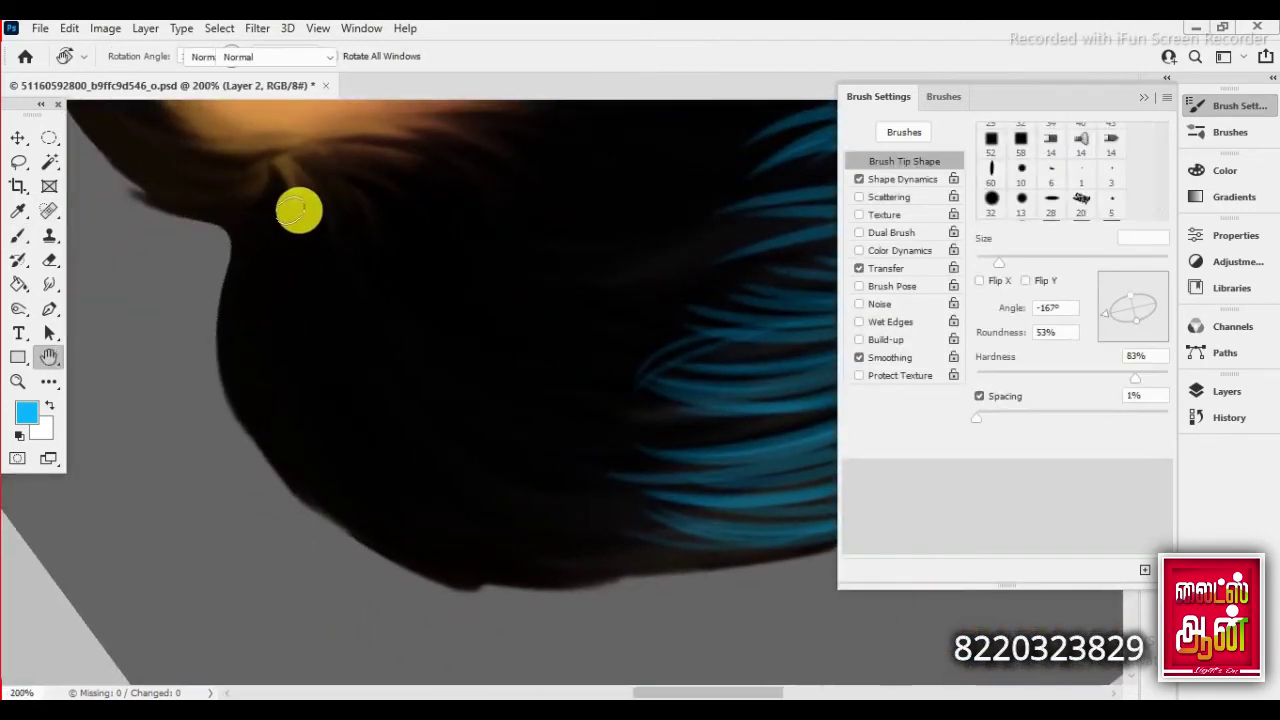
drag(297, 206, 430, 545)
drag(266, 300, 420, 540)
drag(320, 260, 386, 471)
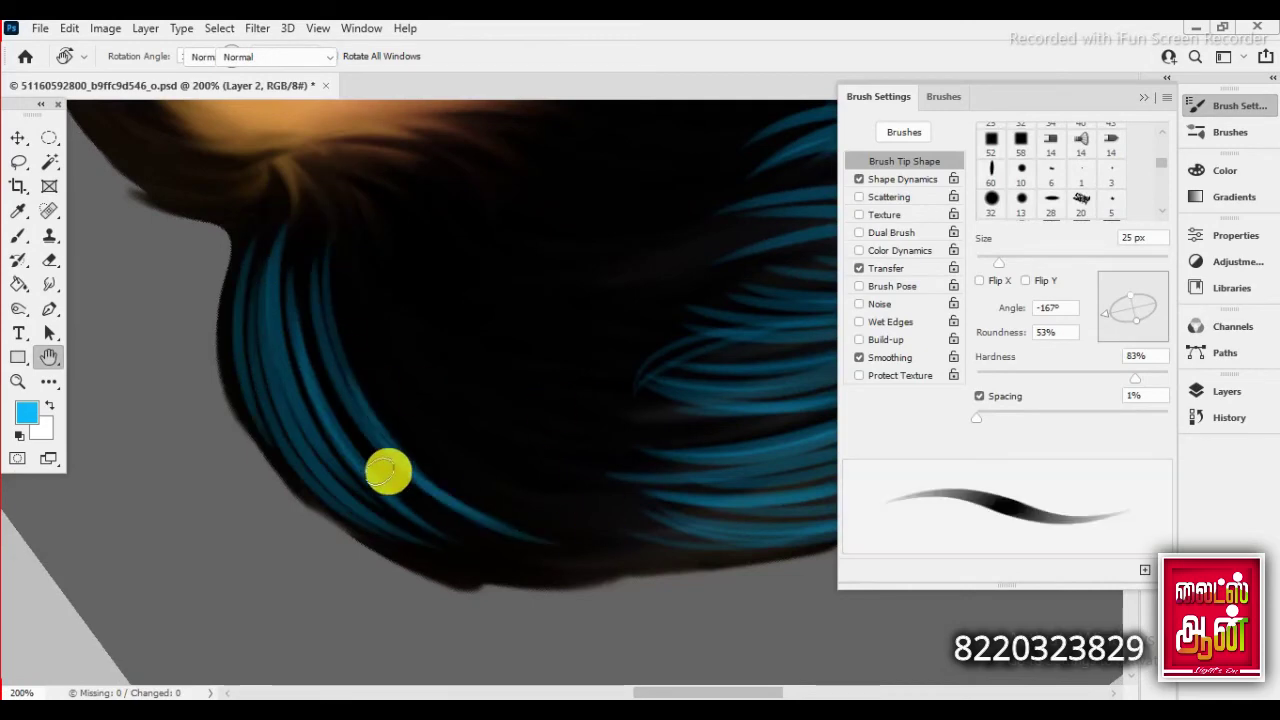
drag(620, 565, 434, 394)
drag(394, 491, 574, 590)
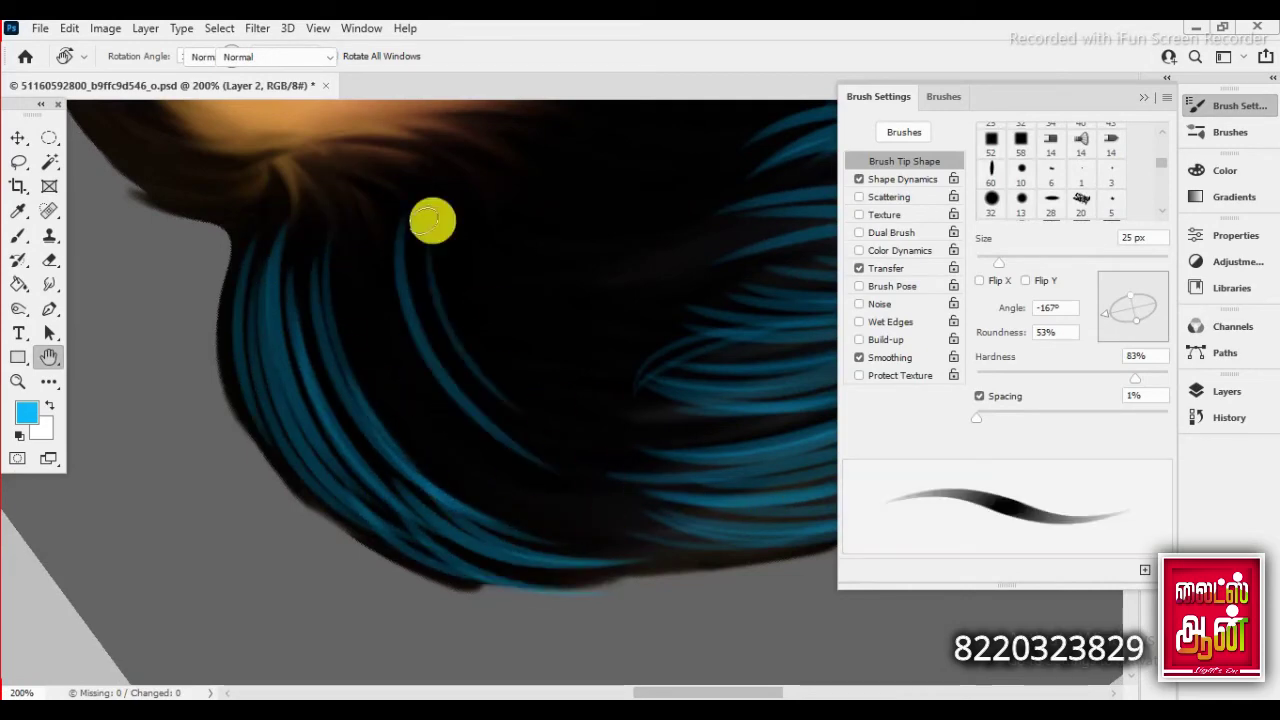
drag(431, 220, 556, 440)
mouse_move(397, 277)
mouse_down()
mouse_move(531, 374)
mouse_move(511, 597)
mouse_move(514, 260)
mouse_move(220, 449)
mouse_up()
- Paint two curved blue strands on another part of the hair after re-angling the view
key(r)
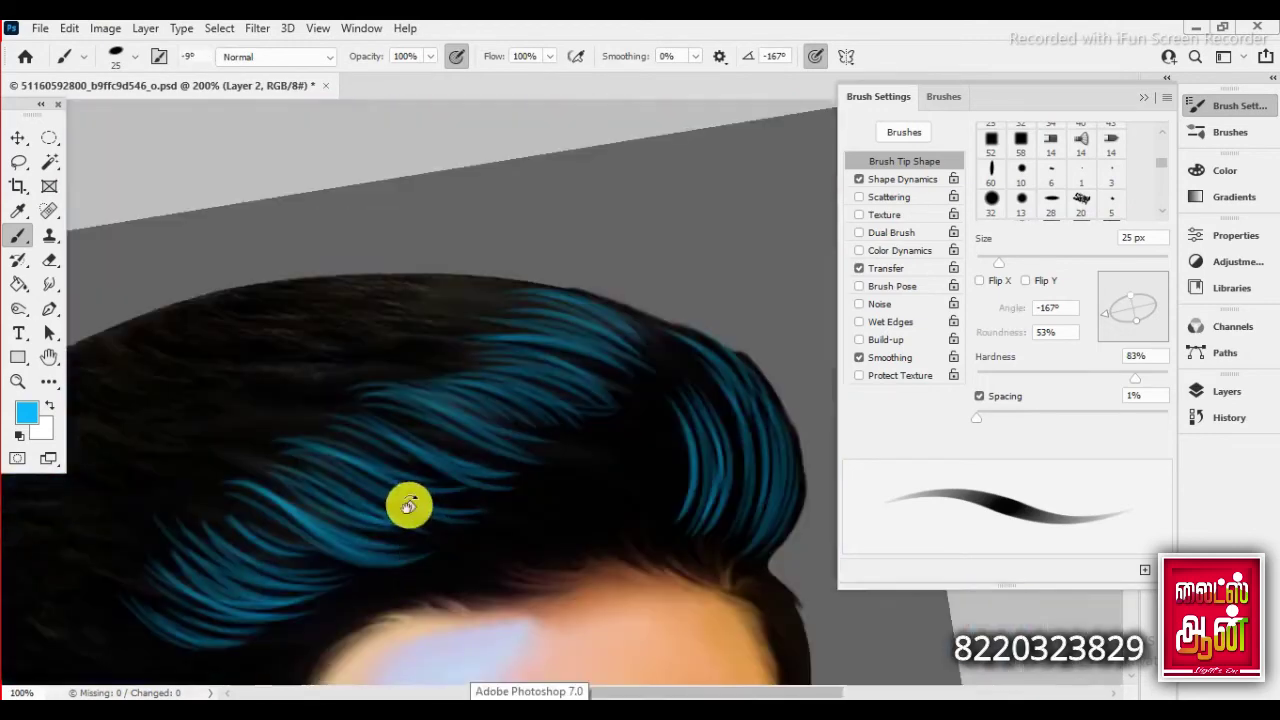
key(h)
mouse_move(409, 507)
mouse_down()
mouse_move(313, 390)
mouse_move(460, 417)
mouse_move(340, 397)
mouse_up()
key(r)
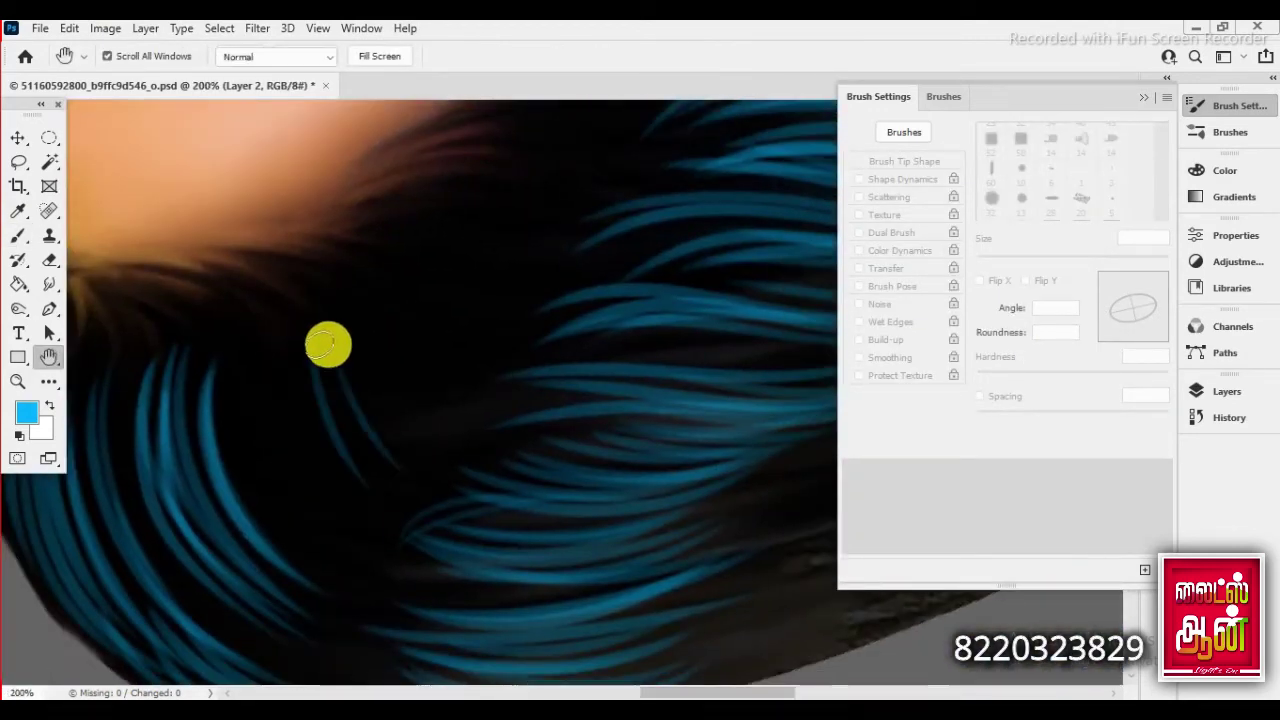
key(b)
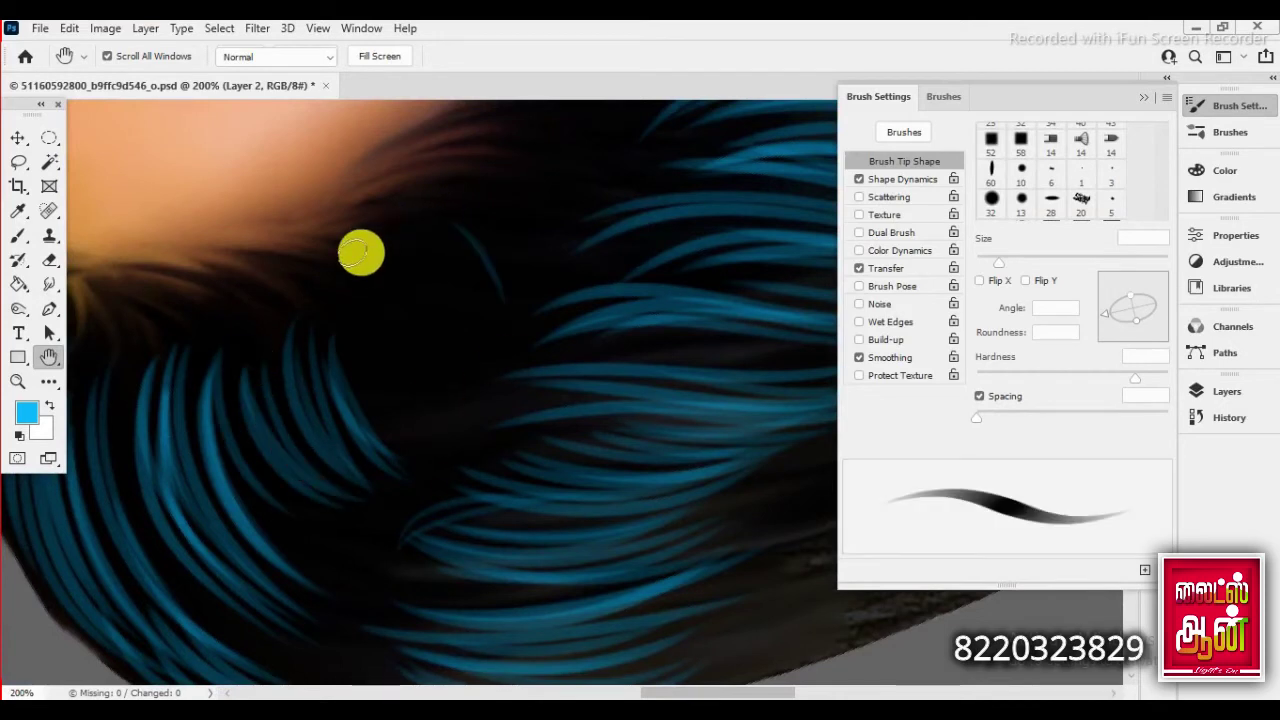
drag(360, 251, 520, 295)
drag(378, 295, 445, 440)
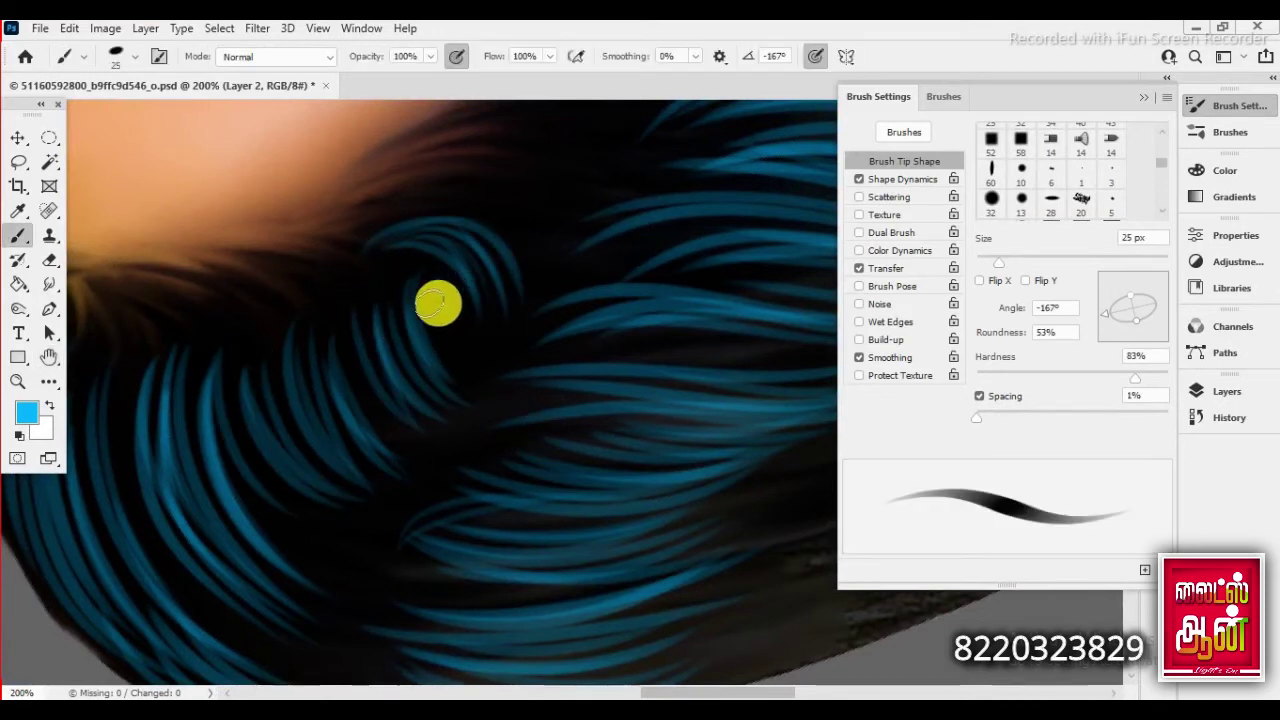
- Turn the canvas, undo and restore the last stroke, and paint new blue strands on the left
key(r)
mouse_move(438, 303)
mouse_down()
mouse_move(497, 686)
mouse_move(434, 449)
mouse_move(363, 380)
mouse_move(418, 419)
mouse_move(209, 329)
mouse_up()
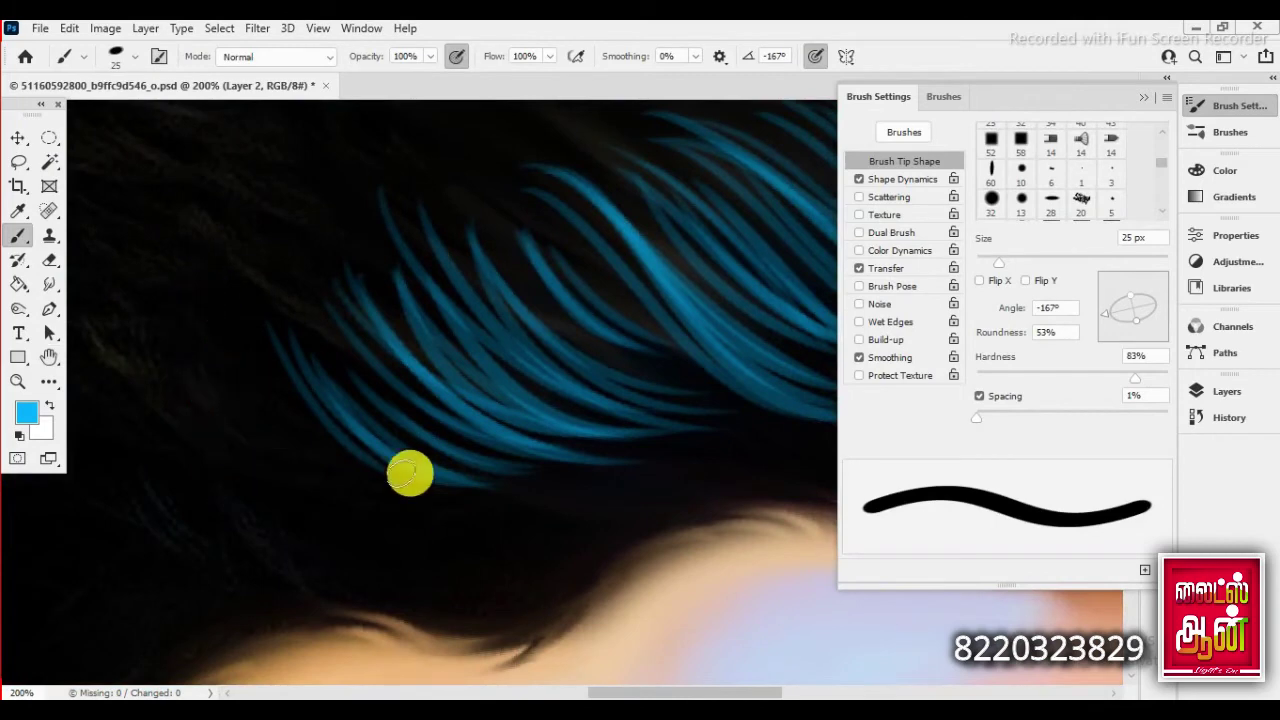
key(ctrl+z)
key(ctrl+shift+z)
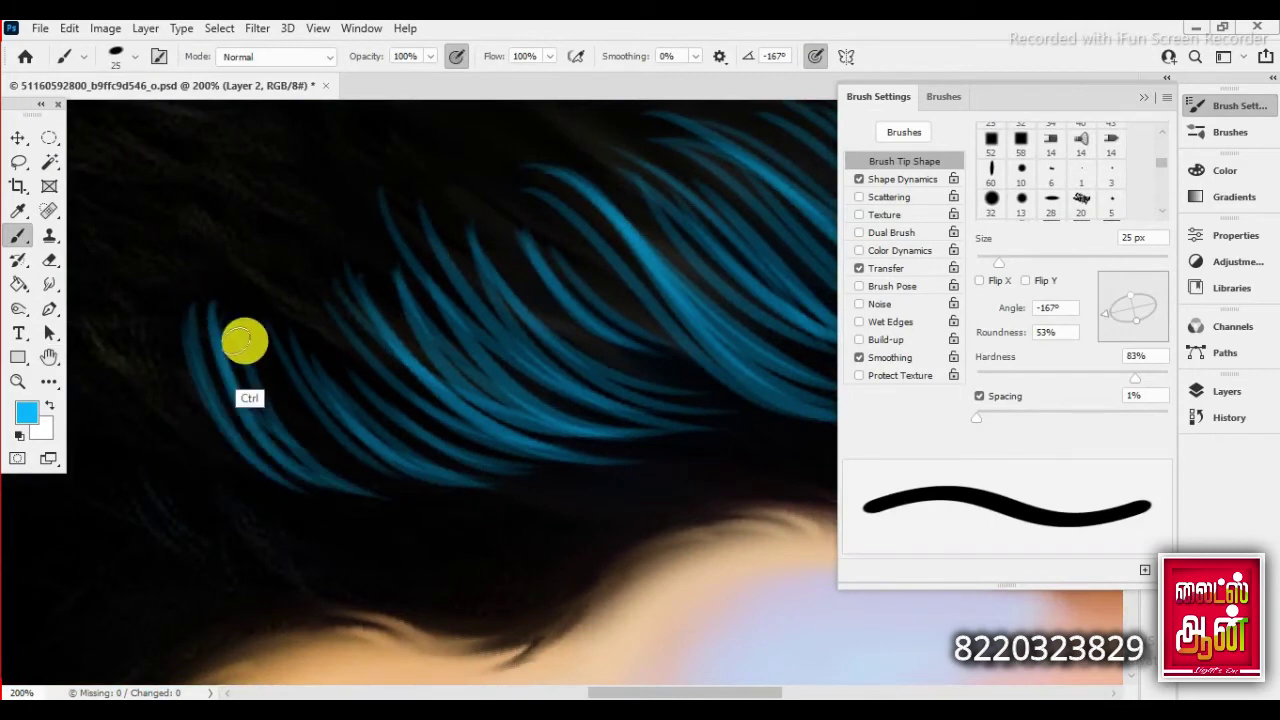
drag(155, 315, 295, 505)
- Rotate the view about 45° and paint blue strands above the ear and in the dark hair
key(r)
drag(375, 466, 460, 294)
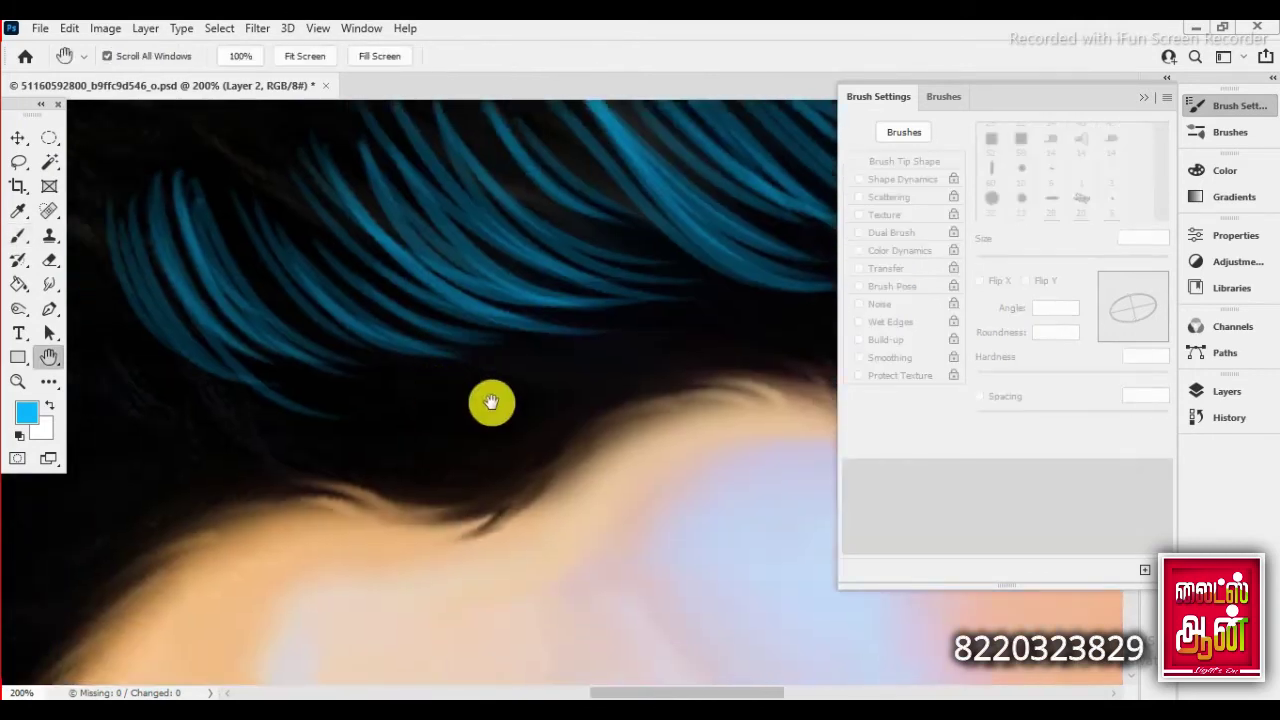
drag(240, 372, 329, 306)
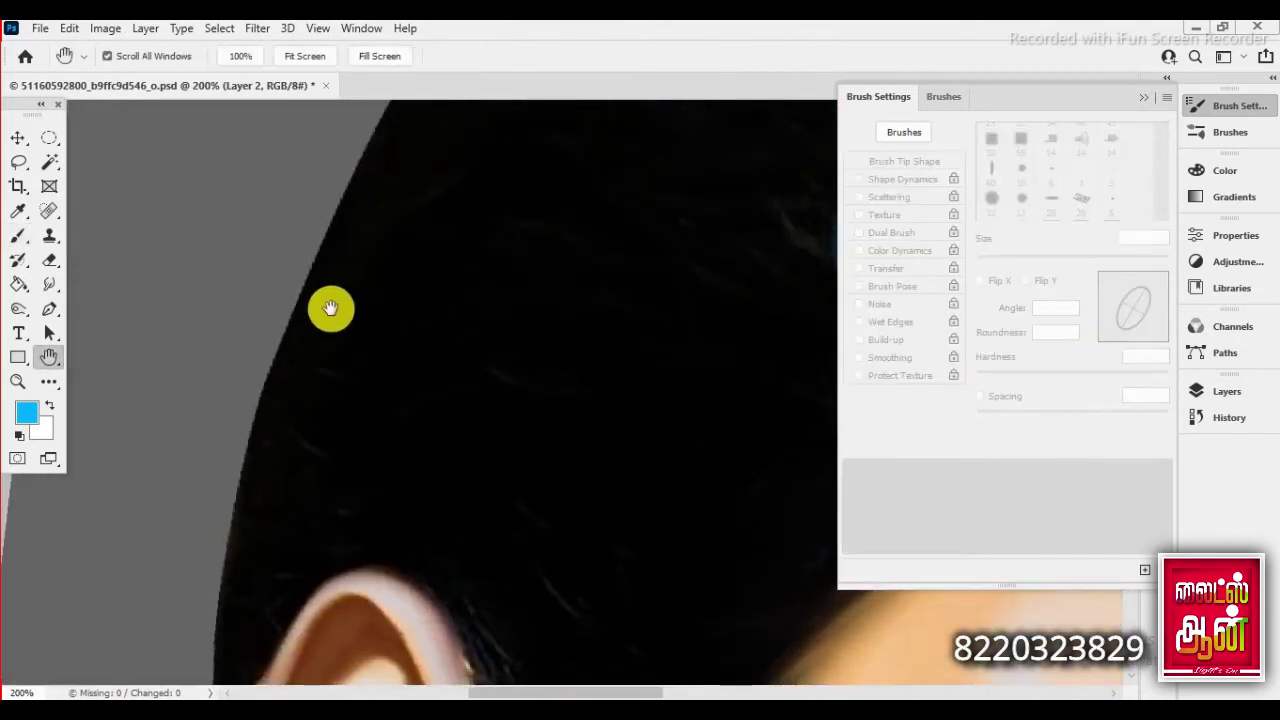
drag(276, 385, 396, 379)
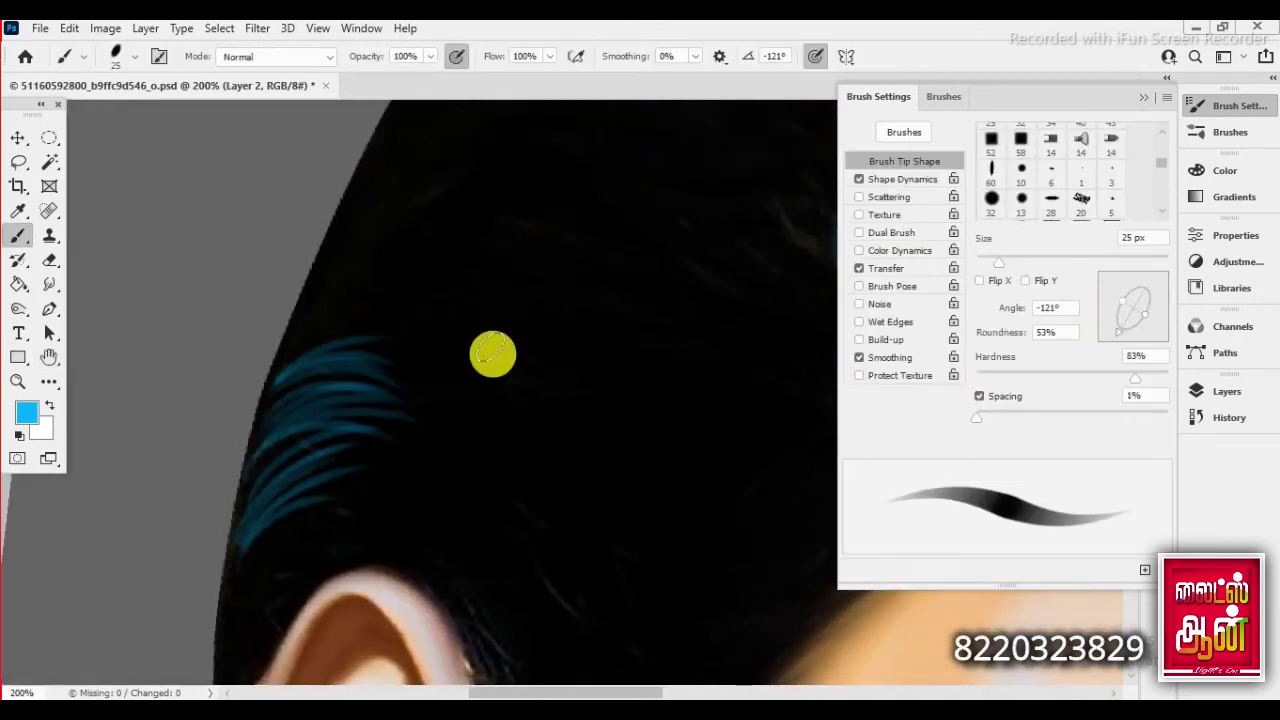
drag(468, 324, 632, 410)
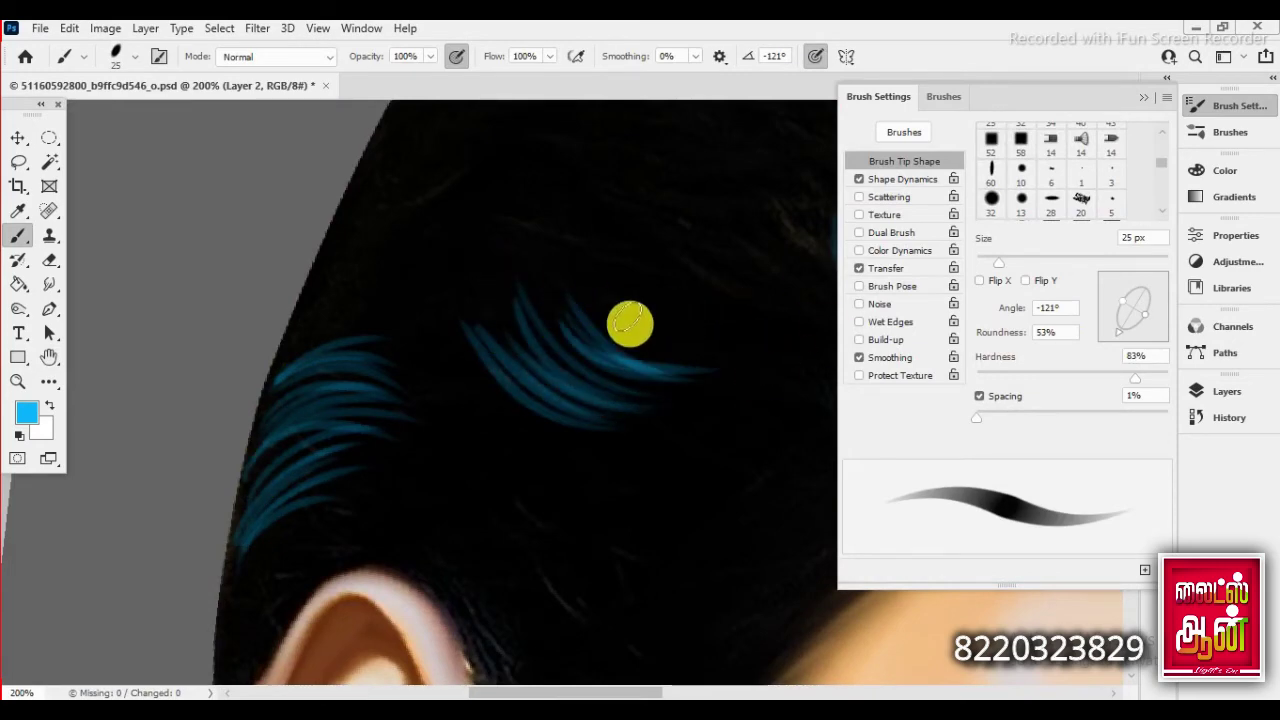
mouse_move(630, 323)
mouse_down()
mouse_move(474, 366)
mouse_move(343, 466)
mouse_move(615, 378)
mouse_up()
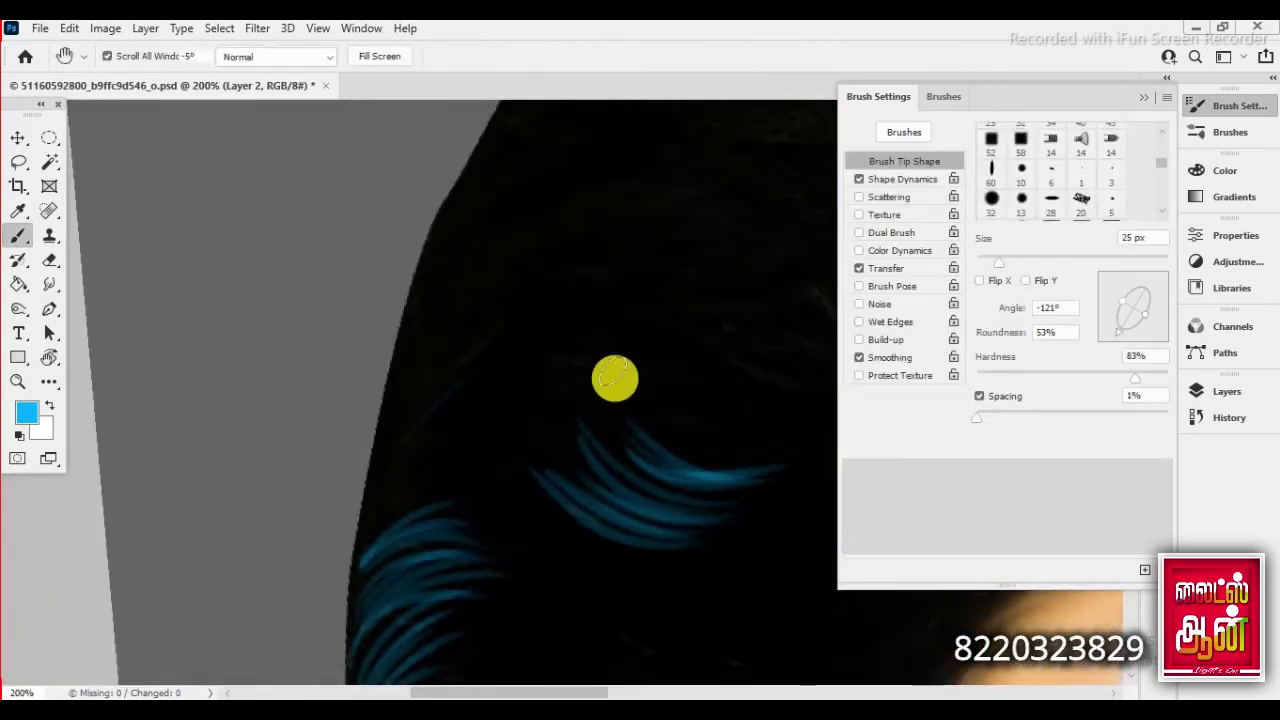
- Rotate the canvas about 21° and paint blue strands near the top and diagonally across the hair
key(r)
mouse_move(666, 323)
mouse_down()
mouse_move(349, 306)
mouse_move(414, 281)
mouse_up()
key(b)
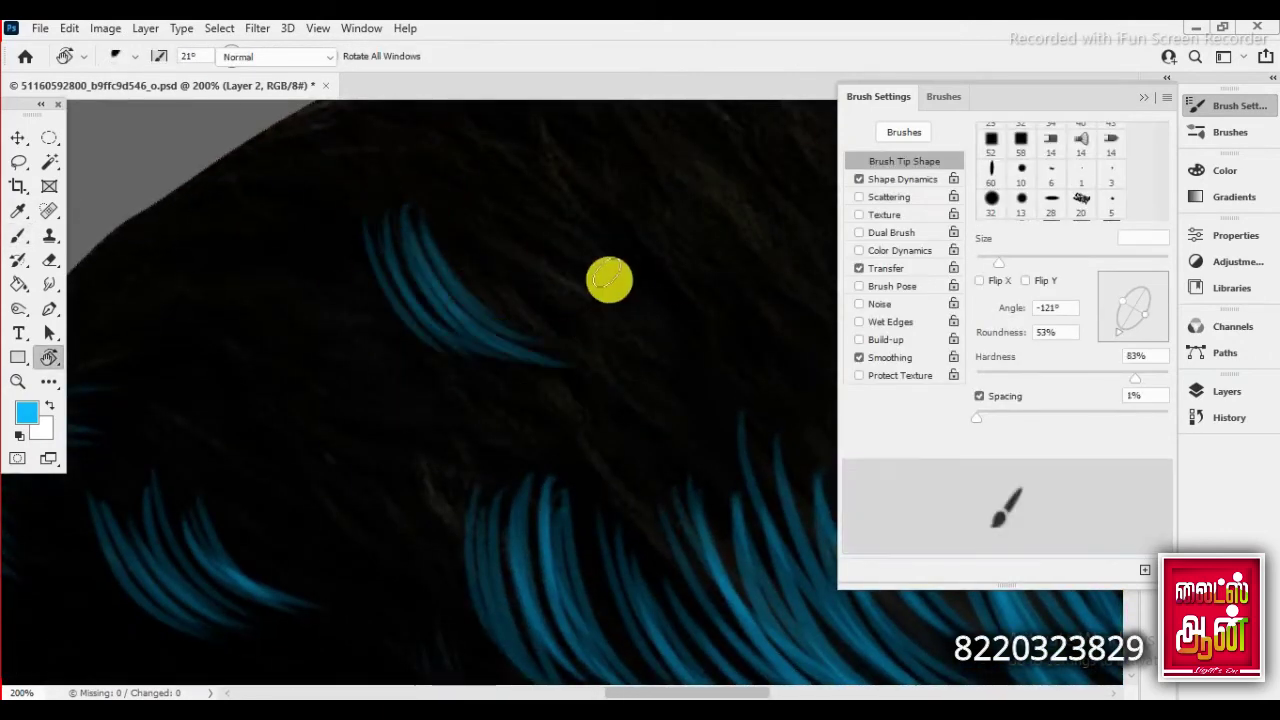
drag(608, 277, 448, 283)
mouse_move(274, 171)
mouse_down()
mouse_move(474, 240)
mouse_move(398, 153)
mouse_up()
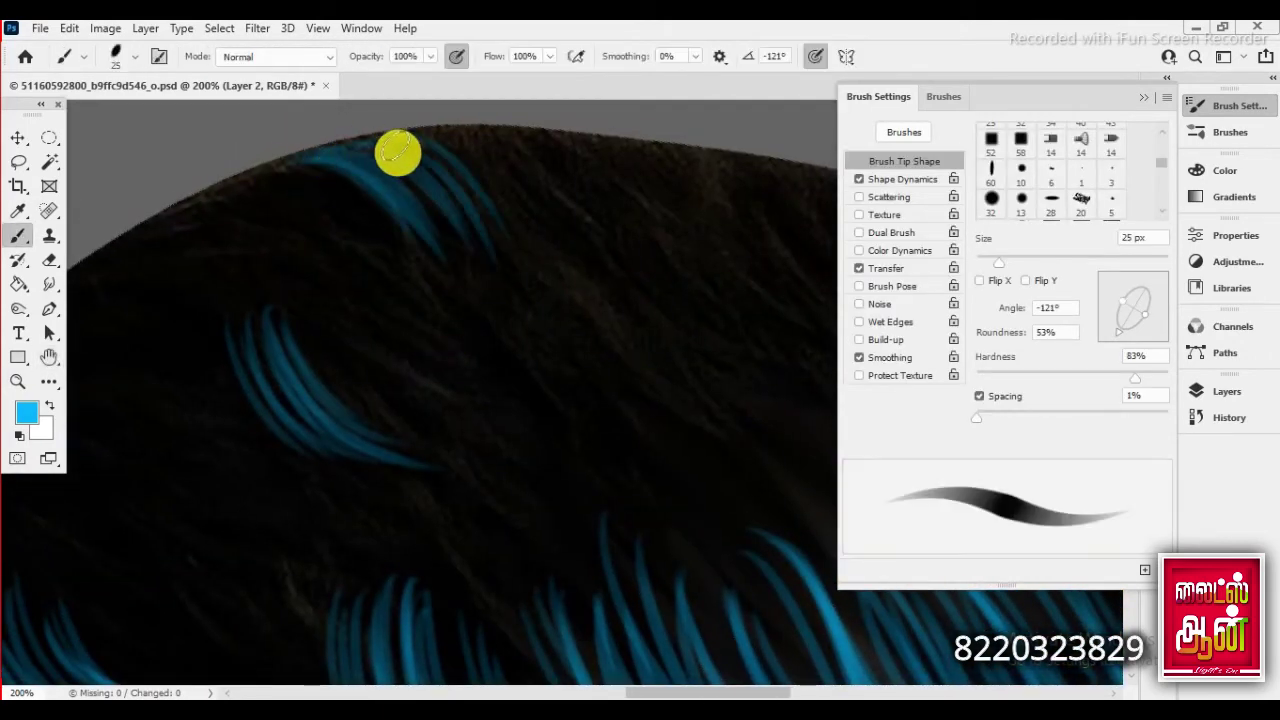
drag(597, 251, 705, 435)
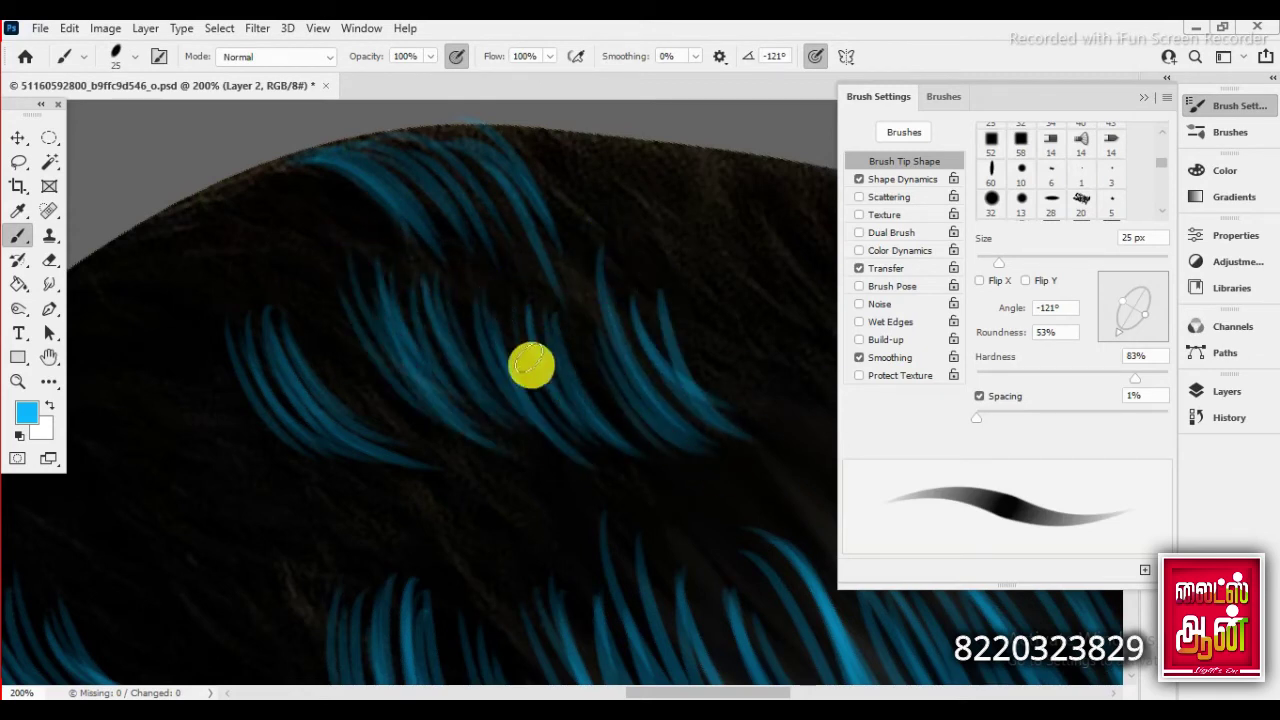
mouse_move(569, 297)
mouse_down()
mouse_move(486, 394)
mouse_move(328, 252)
mouse_move(530, 345)
mouse_up()
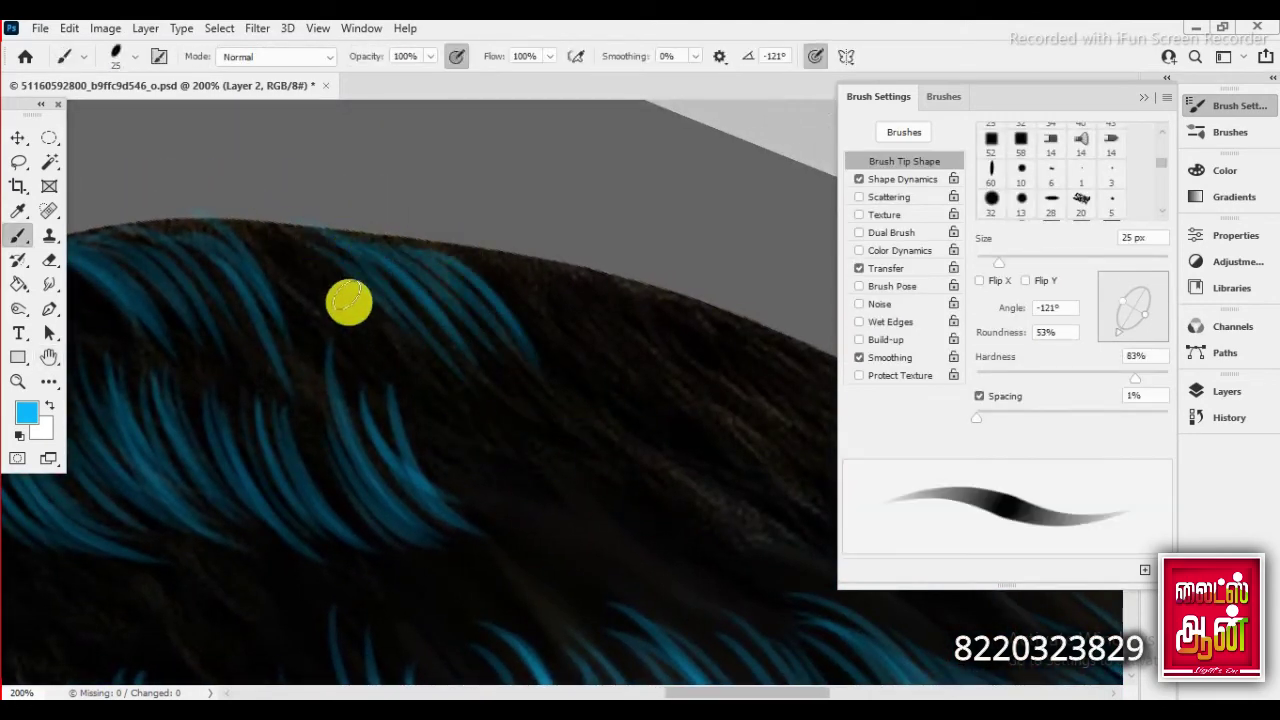
drag(351, 343, 371, 232)
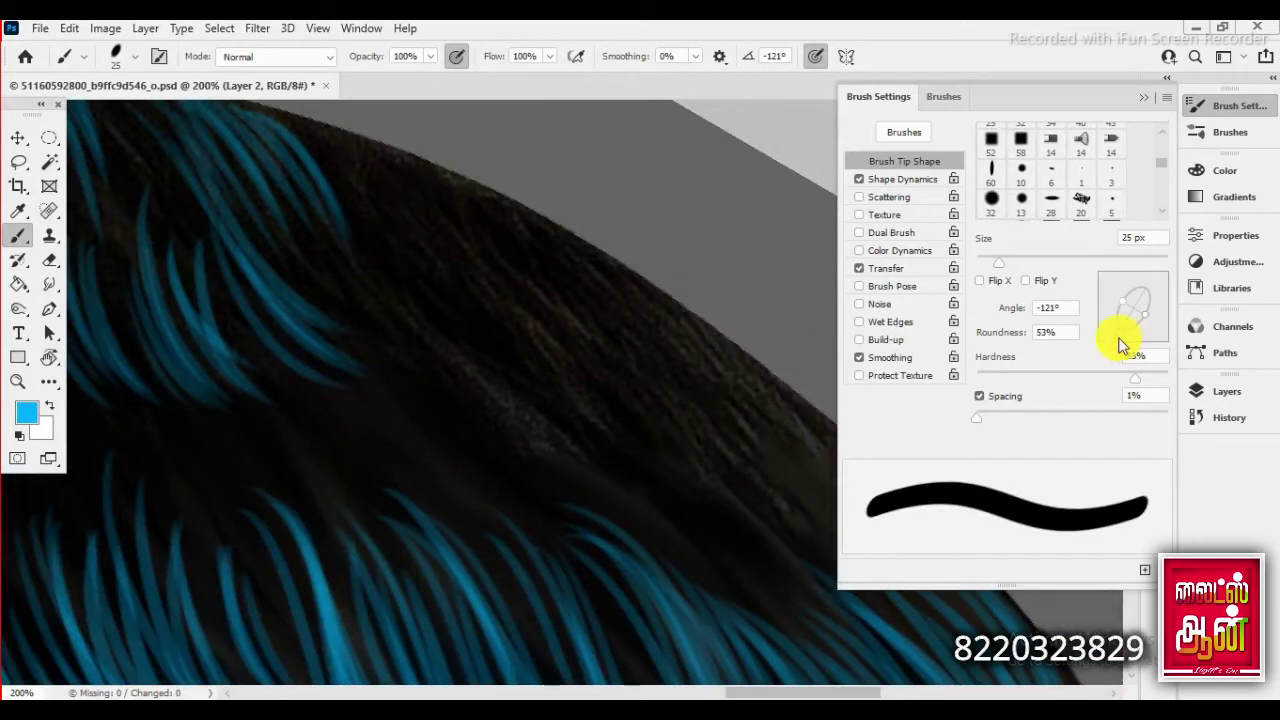
- Set the brush tip angle to -163° and paint blue strands curving down from the crown
drag(1120, 343, 1096, 316)
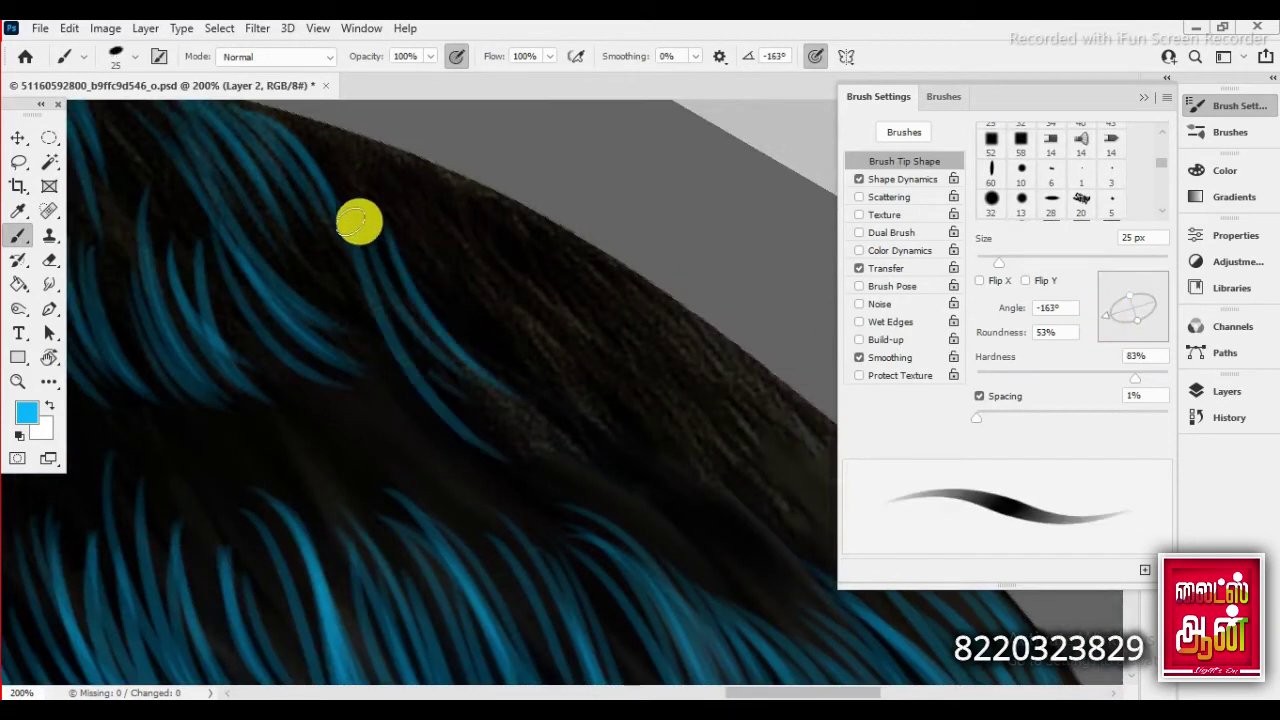
drag(330, 237, 550, 435)
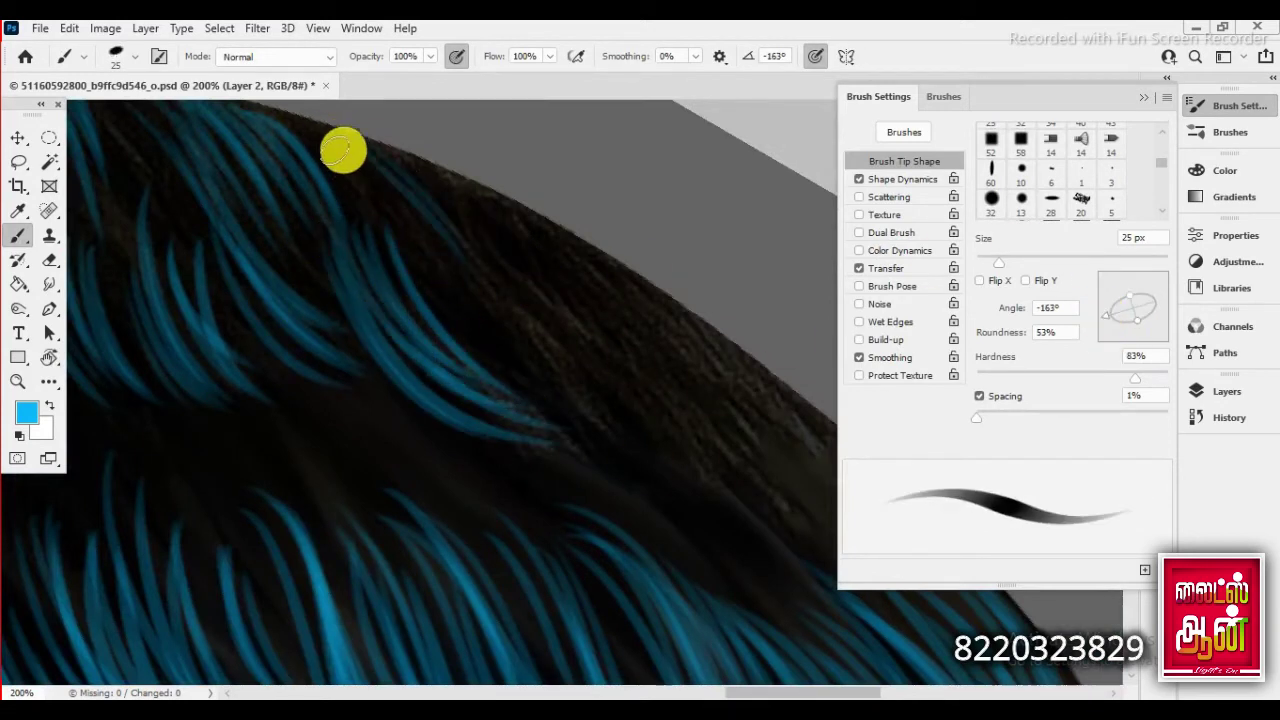
mouse_move(343, 150)
mouse_down()
mouse_move(530, 360)
mouse_move(560, 320)
mouse_up()
drag(386, 157, 640, 450)
drag(485, 189, 650, 400)
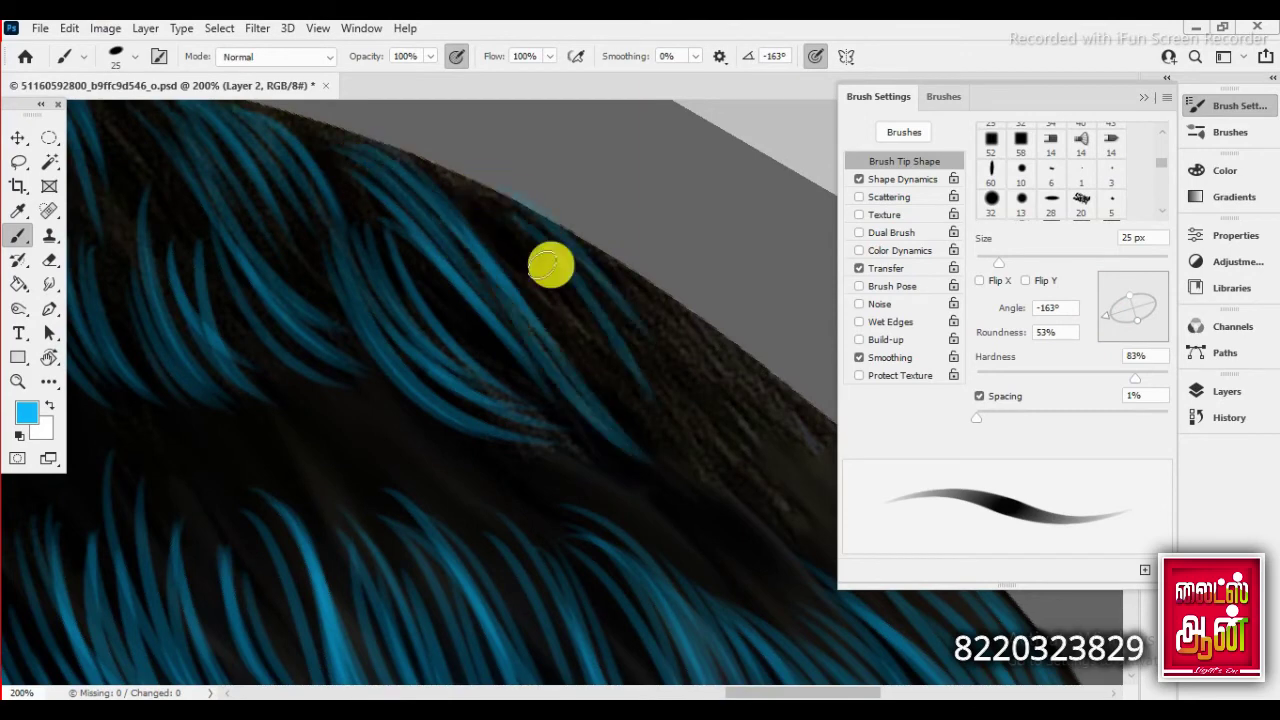
drag(470, 222, 663, 395)
key(r)
mouse_move(497, 316)
mouse_down()
mouse_move(354, 197)
mouse_move(408, 366)
mouse_up()
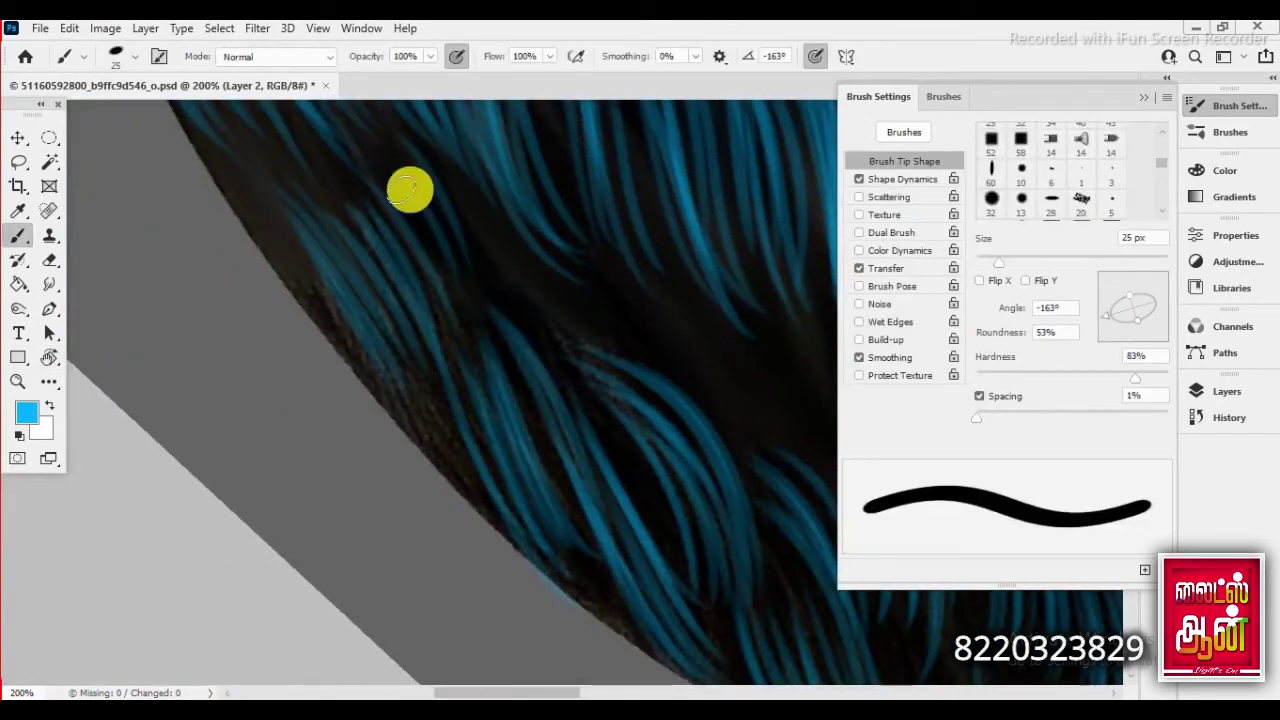
key(r)
mouse_move(563, 403)
mouse_down()
mouse_move(420, 346)
mouse_move(178, 518)
mouse_move(177, 457)
mouse_move(390, 255)
mouse_move(295, 406)
mouse_move(371, 449)
mouse_up()
- Paint blue strands on the left of the hair and across it, curving up to the right
key(h)
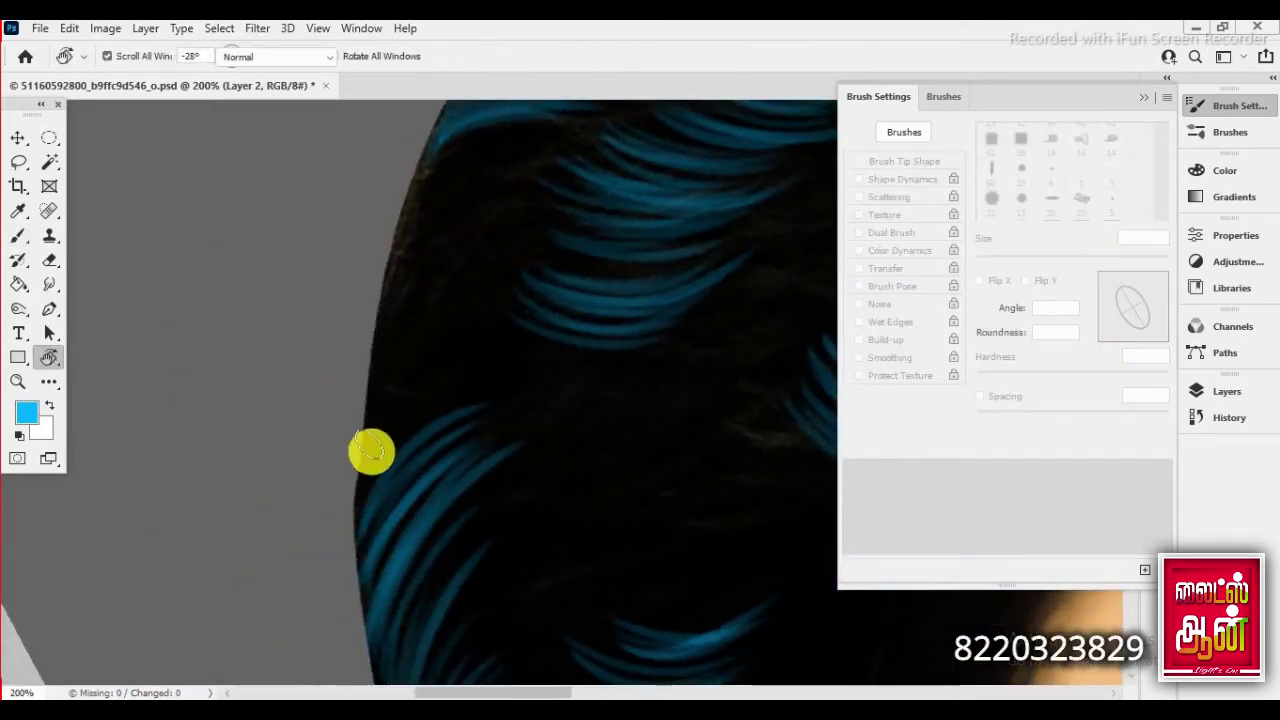
key(b)
drag(469, 234, 411, 366)
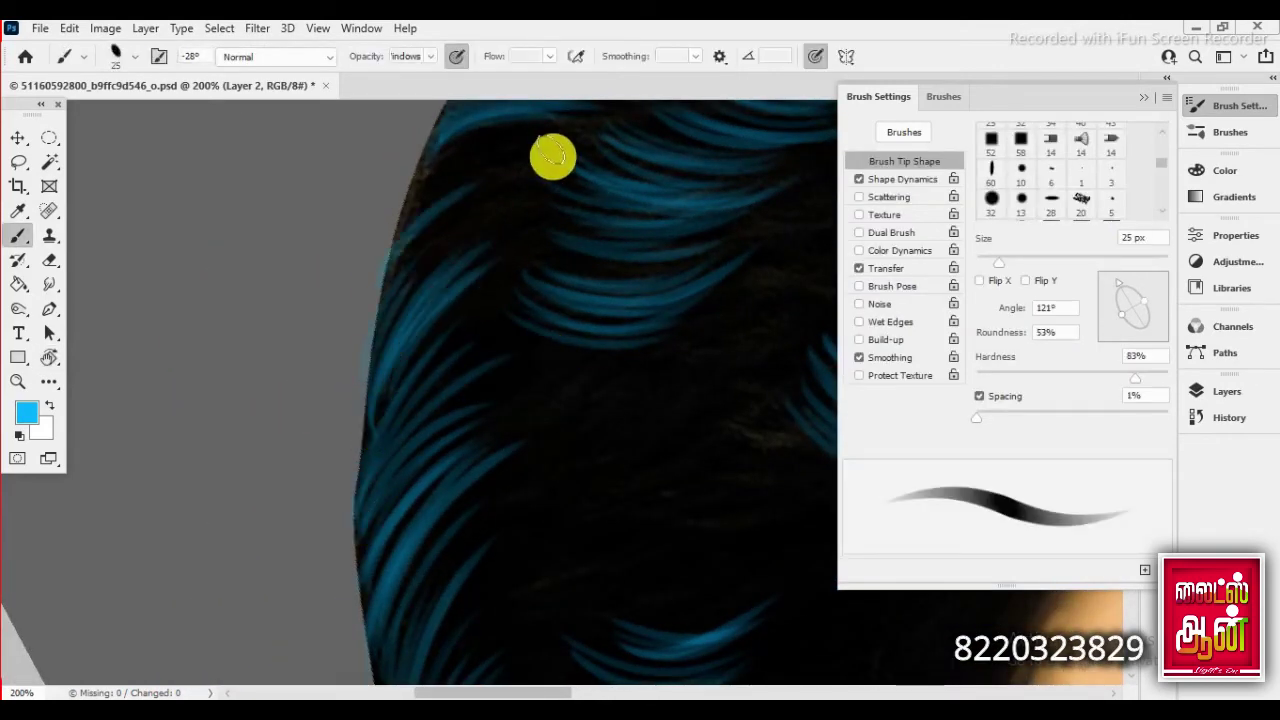
key(h)
drag(540, 437, 399, 341)
key(b)
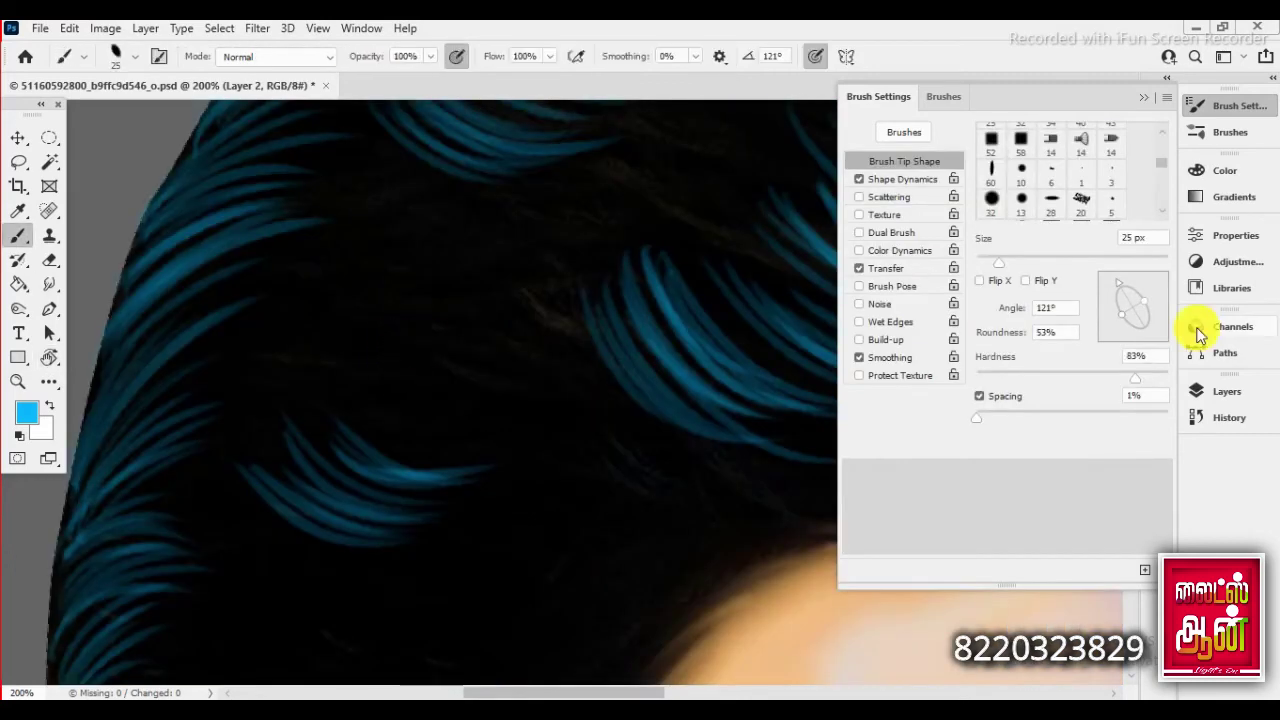
drag(247, 370, 430, 322)
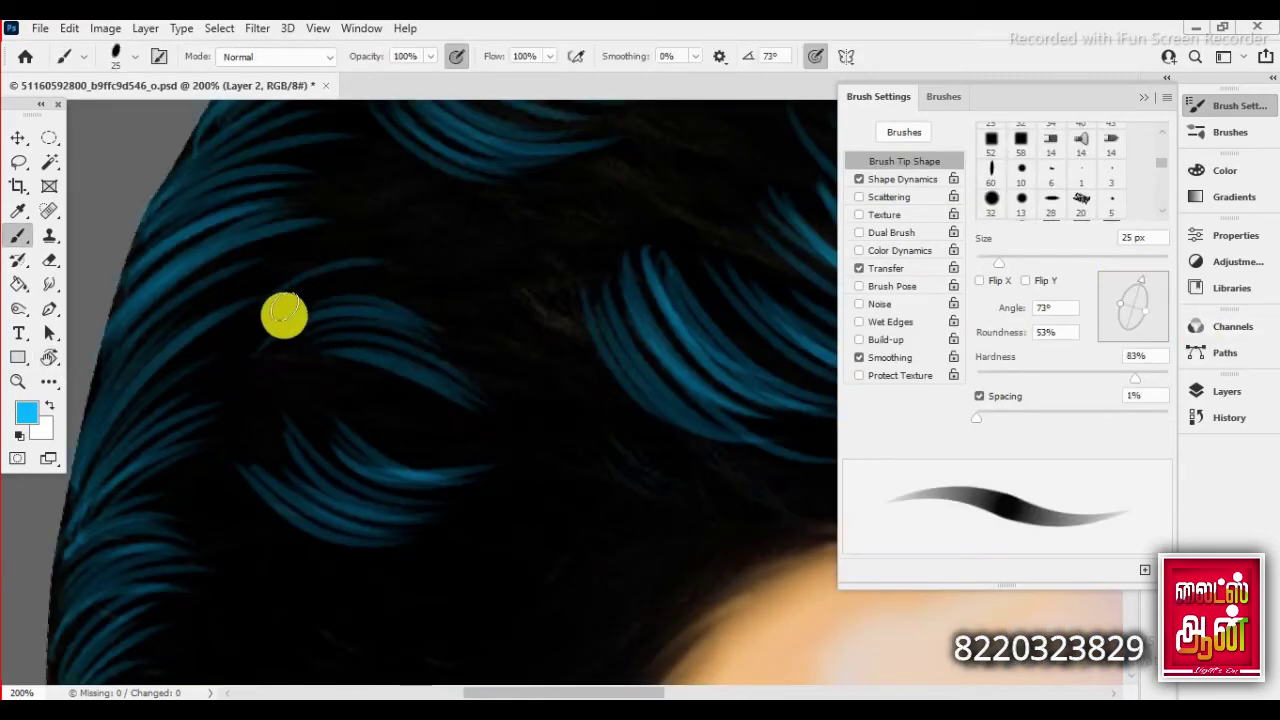
drag(278, 263, 490, 288)
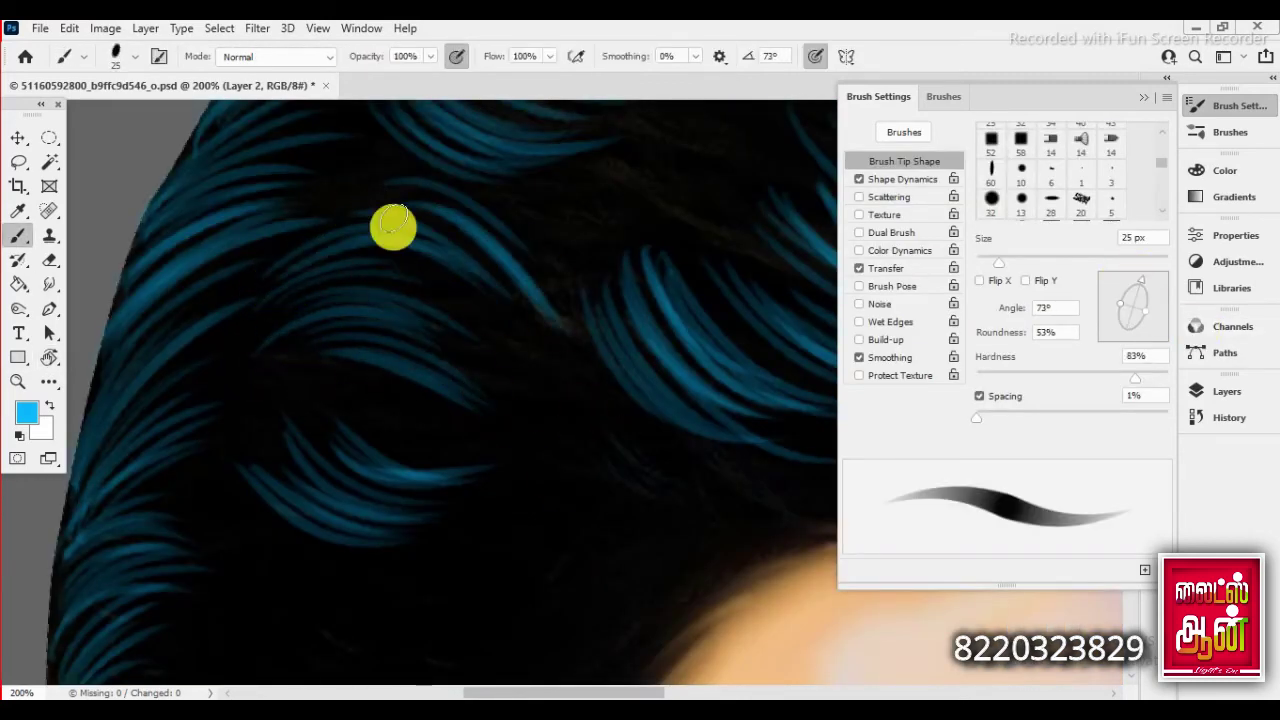
- Paint curved blue strands on the right and above the ear with a turned, slightly larger brush
drag(557, 363, 671, 423)
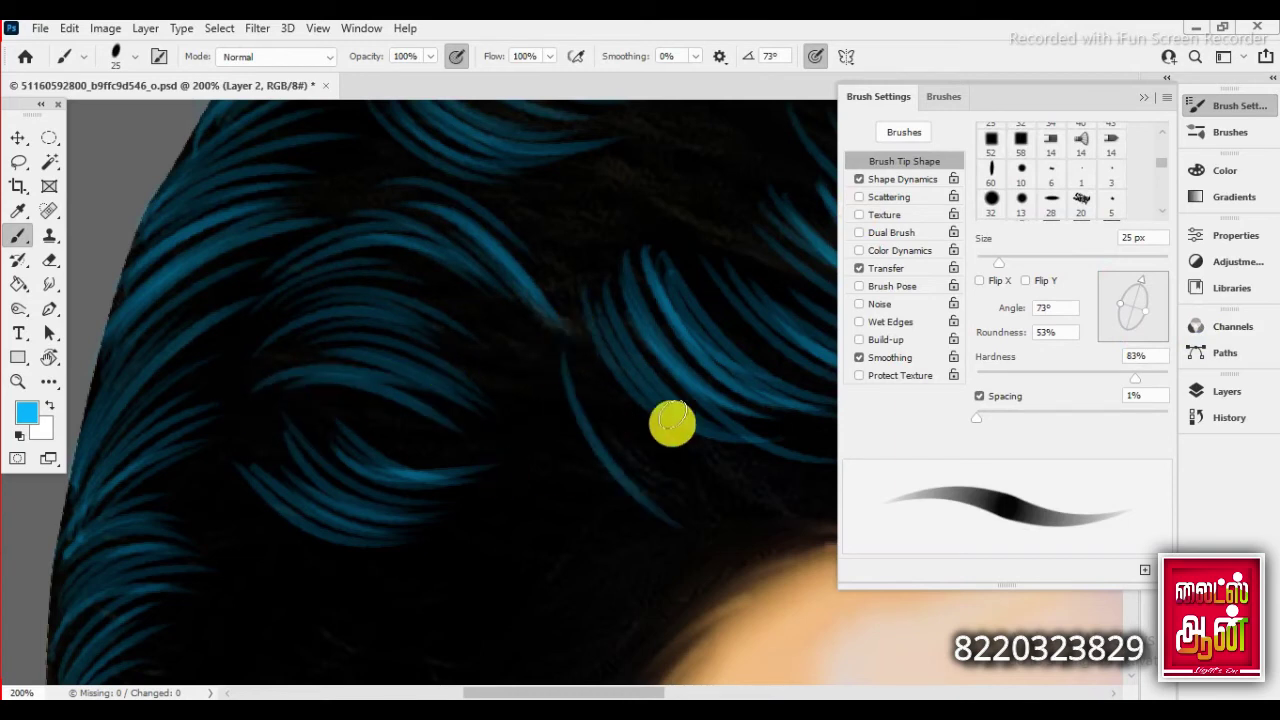
drag(569, 349, 691, 423)
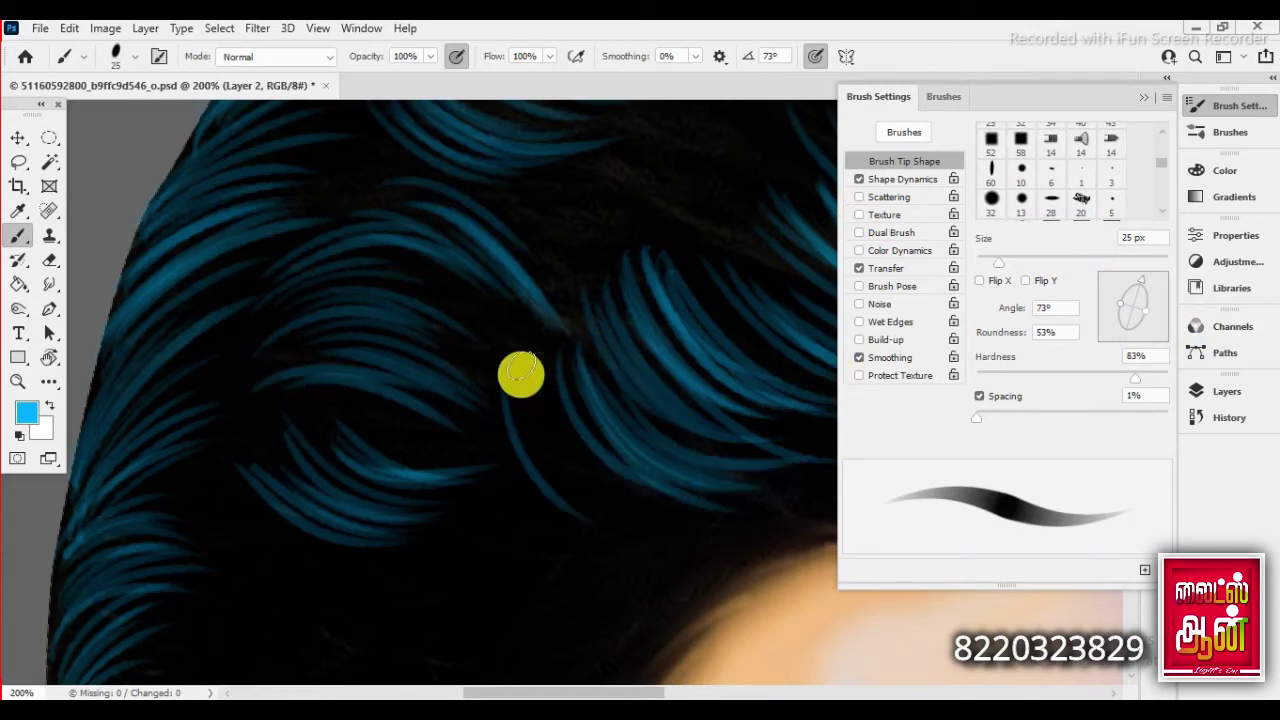
mouse_move(521, 375)
mouse_down()
mouse_move(763, 520)
mouse_move(668, 455)
mouse_up()
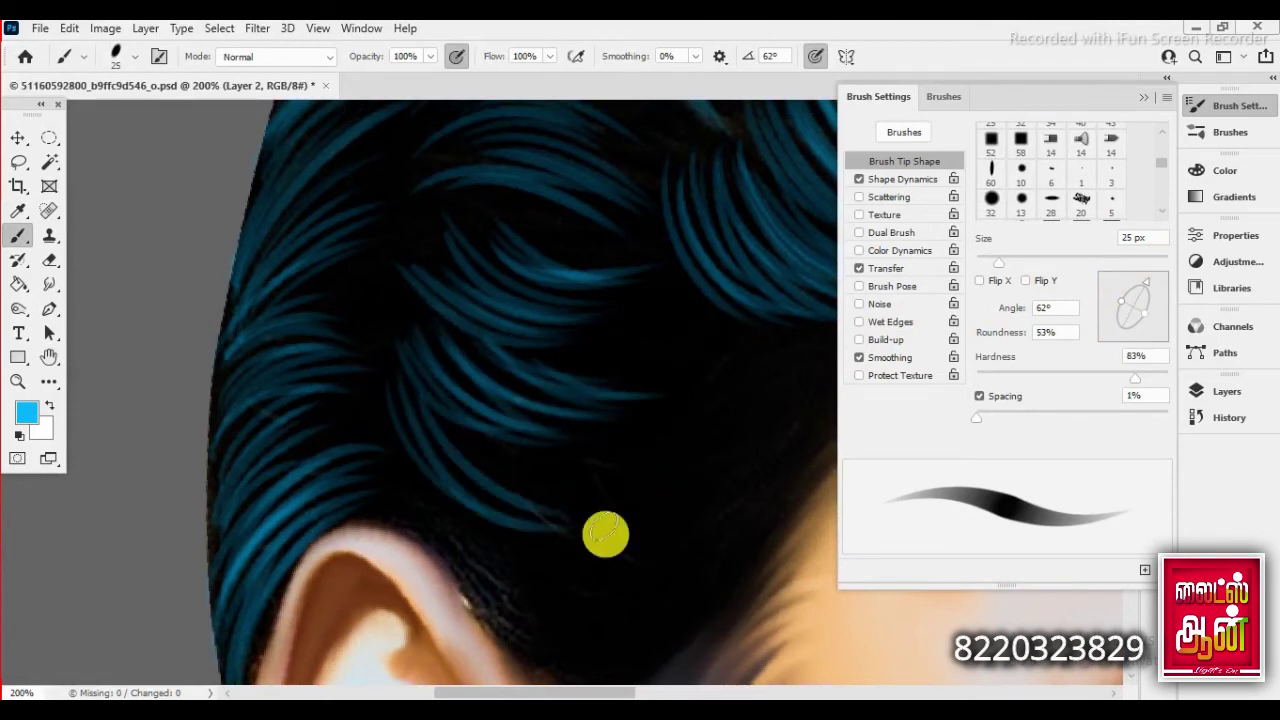
drag(605, 535, 463, 445)
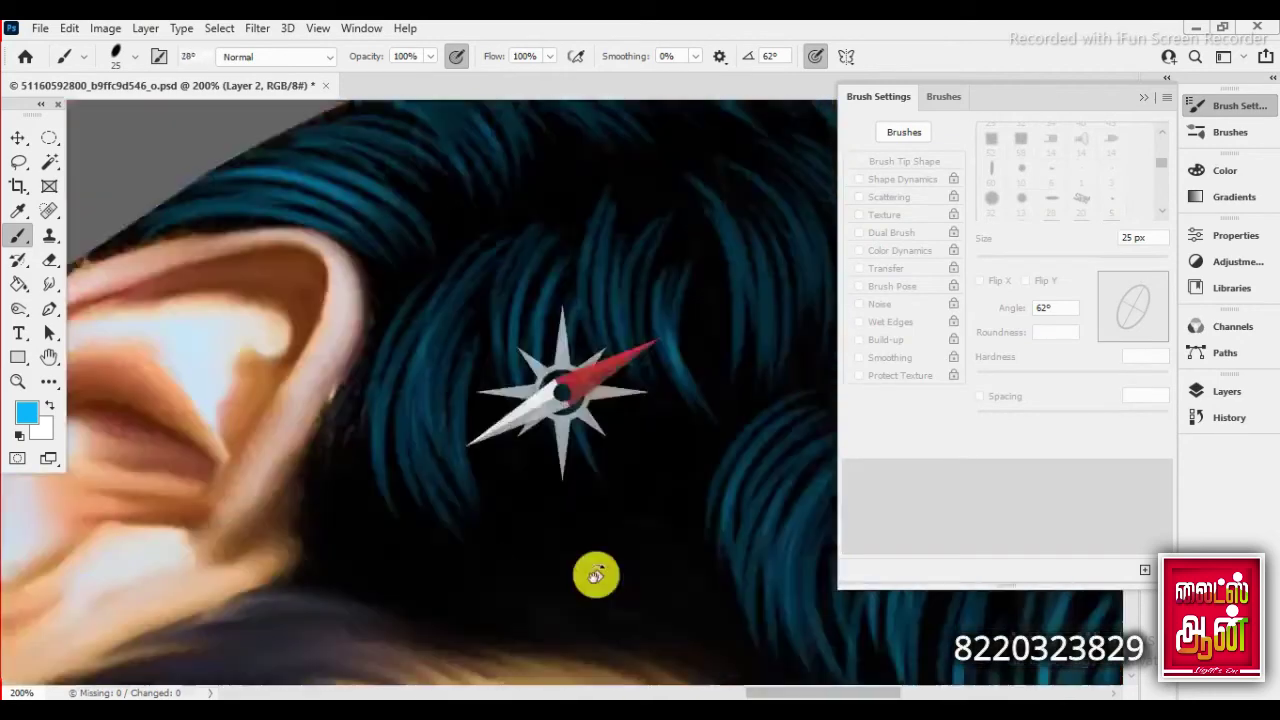
mouse_move(636, 376)
mouse_down()
mouse_move(340, 370)
mouse_move(402, 365)
mouse_up()
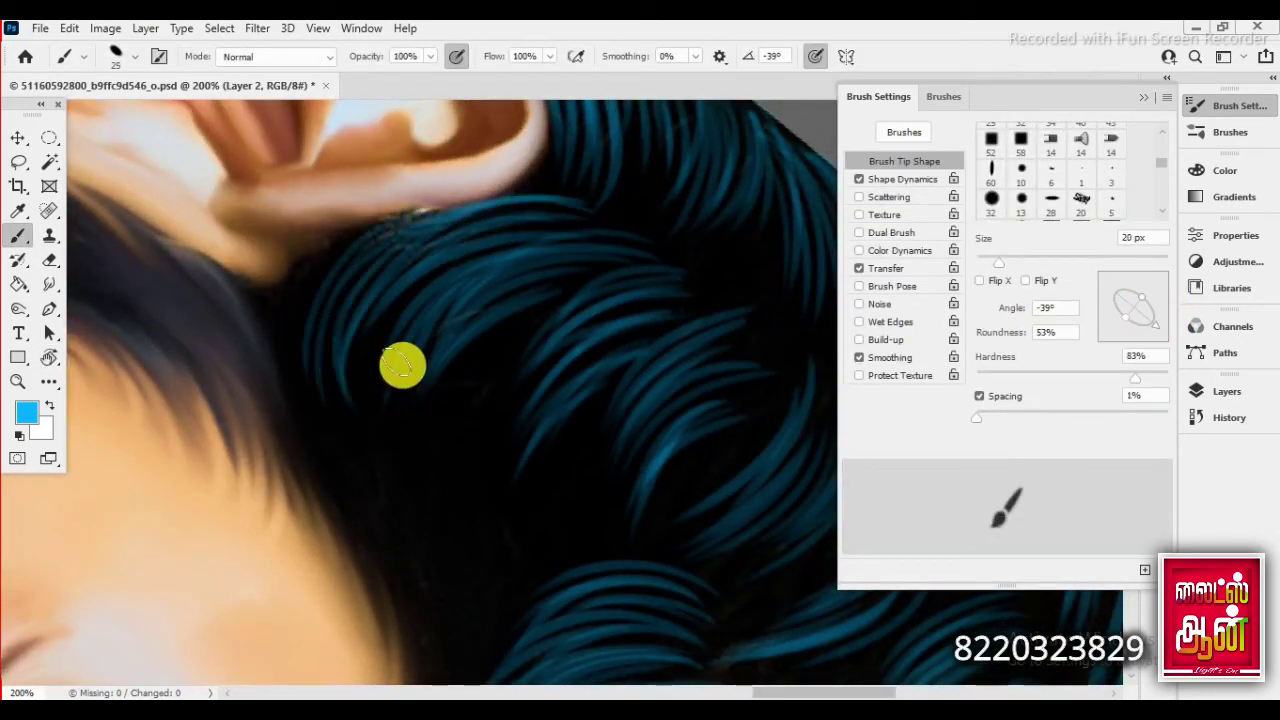
key(bracketright)
drag(500, 398, 543, 323)
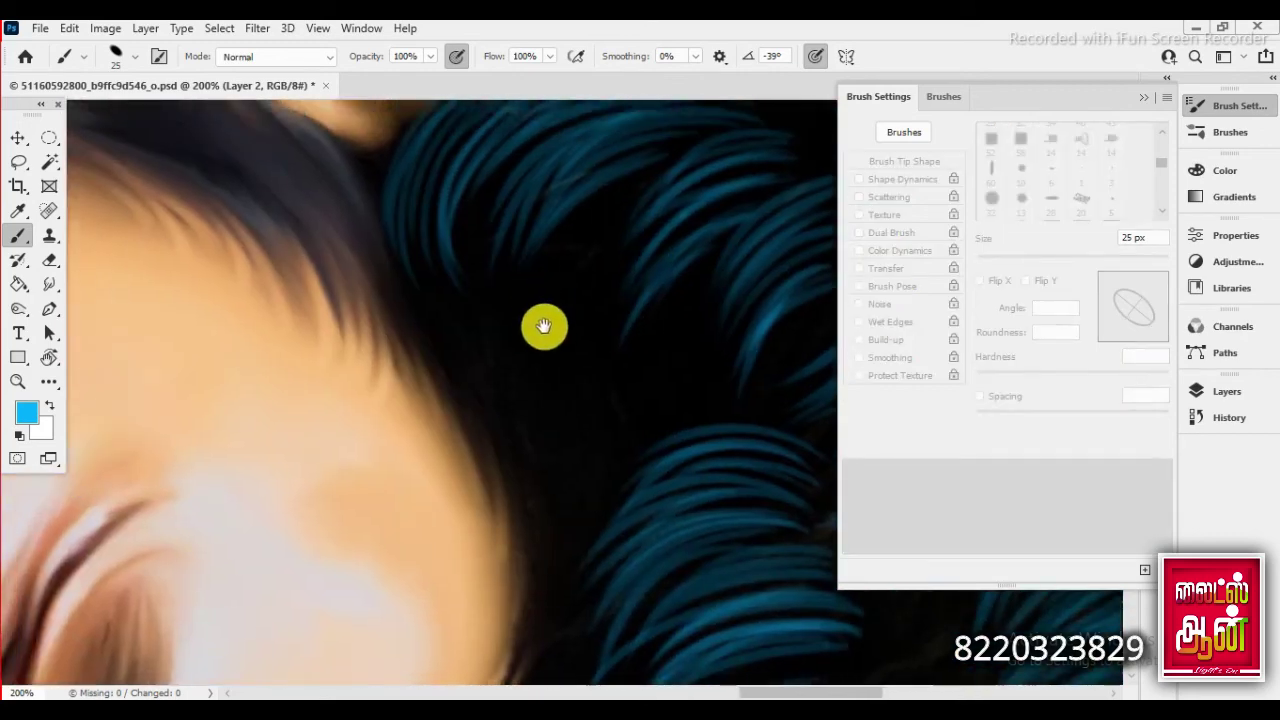
drag(514, 455, 529, 246)
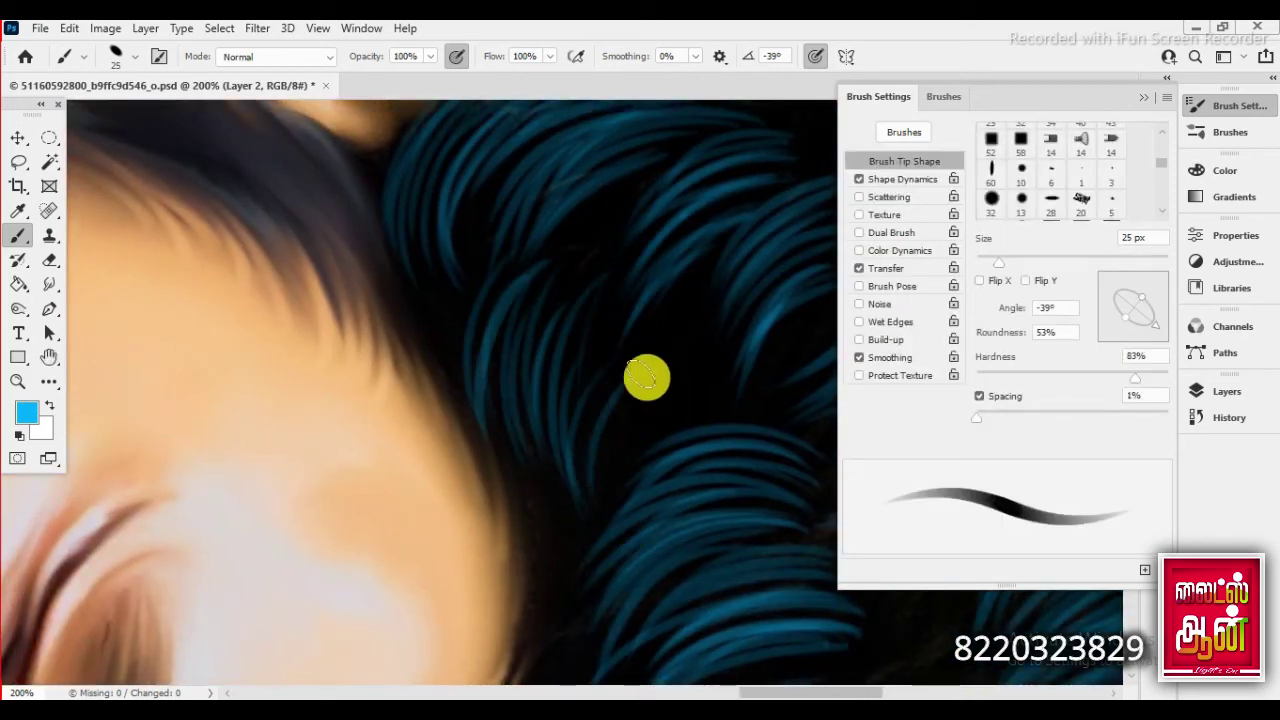
key(ctrl+minus)
key(ctrl+minus)
key(ctrl+minus)
- Zoom in on the forehead hairline and angle the brush tip to follow the hair curve
key(r)
drag(866, 200, 935, 171)
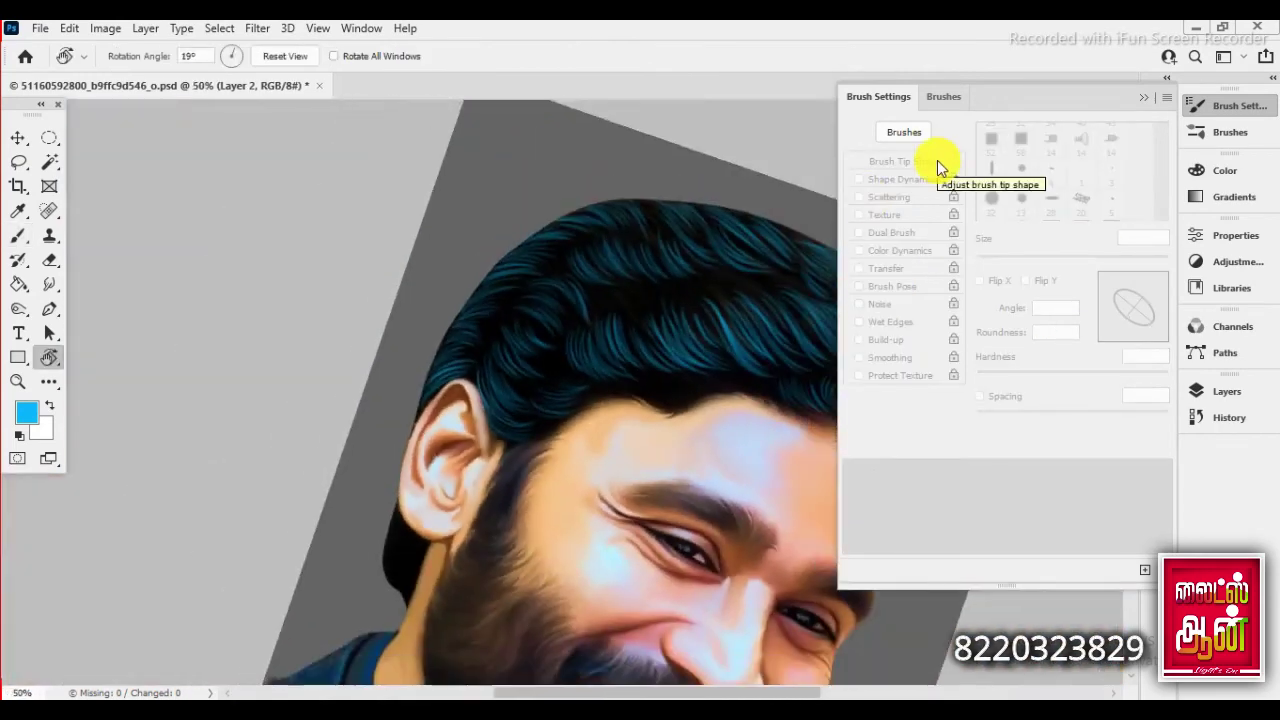
key(Escape)
key(ctrl+plus)
key(ctrl+plus)
key(ctrl+plus)
key(b)
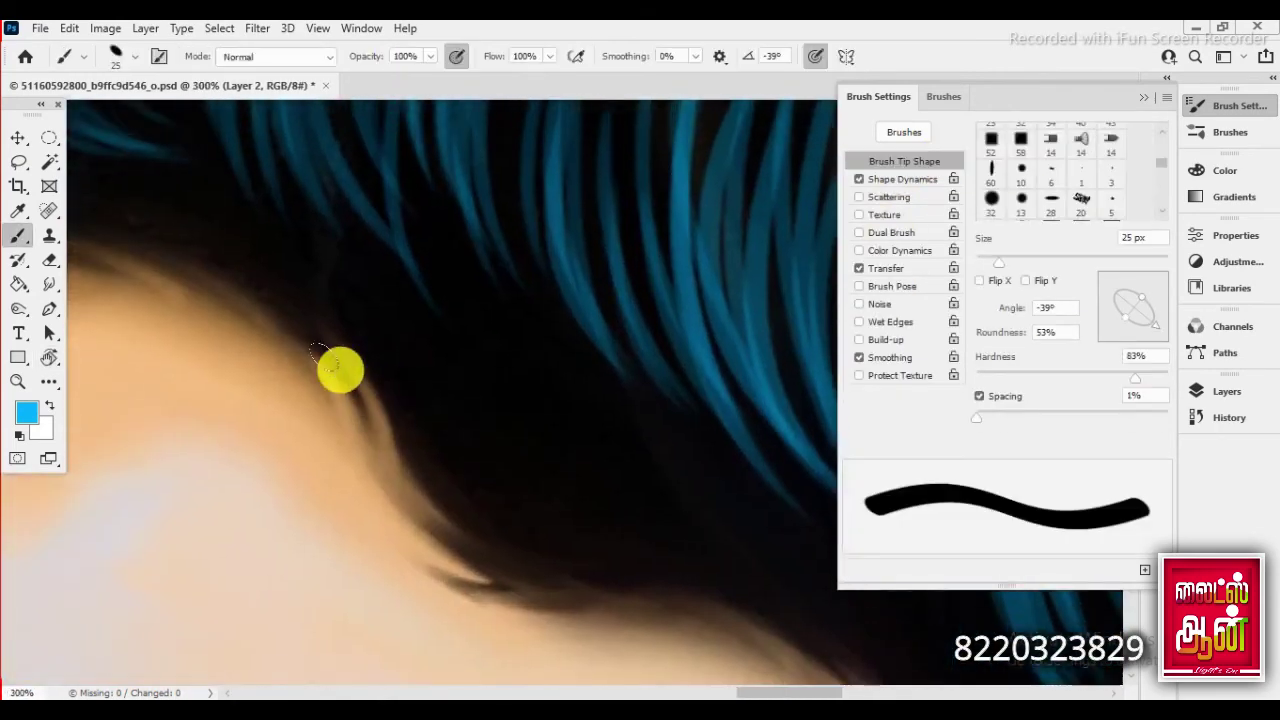
drag(1155, 330, 1150, 285)
- Paint thin blue strands along the forehead hairline and across the hair above it
drag(304, 287, 546, 434)
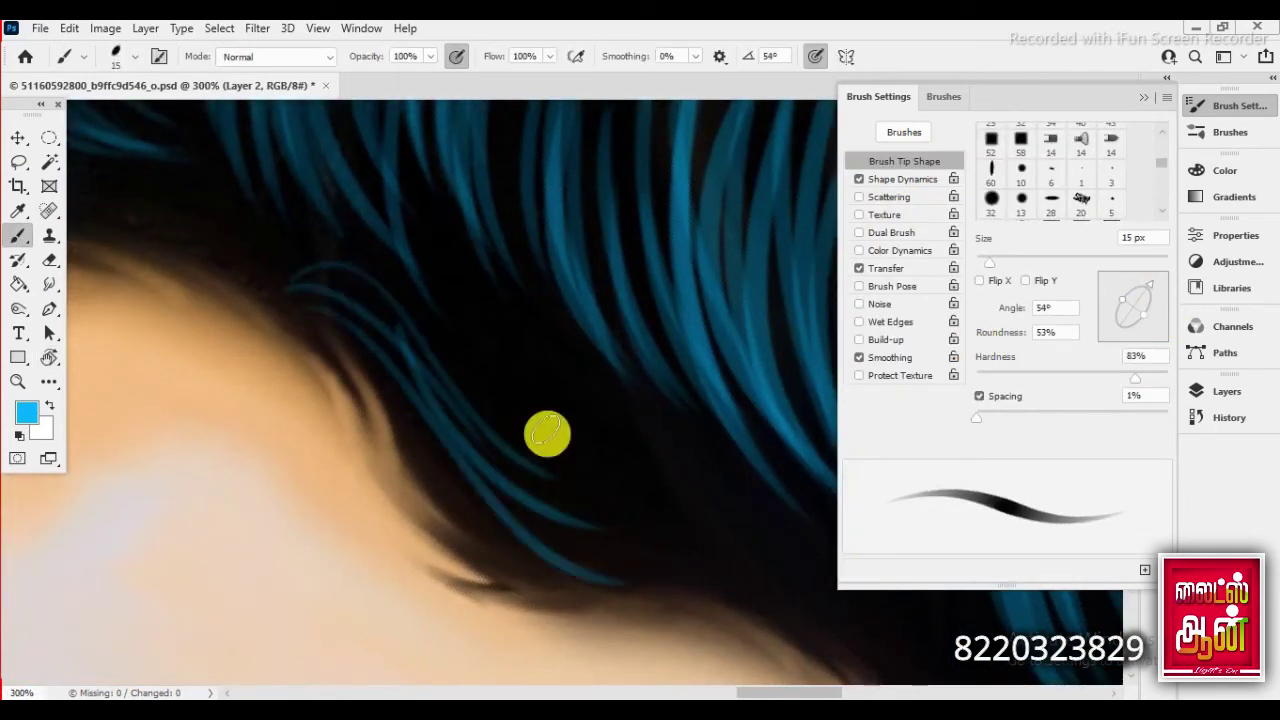
drag(467, 233, 610, 470)
drag(481, 228, 600, 377)
key(ctrl+z)
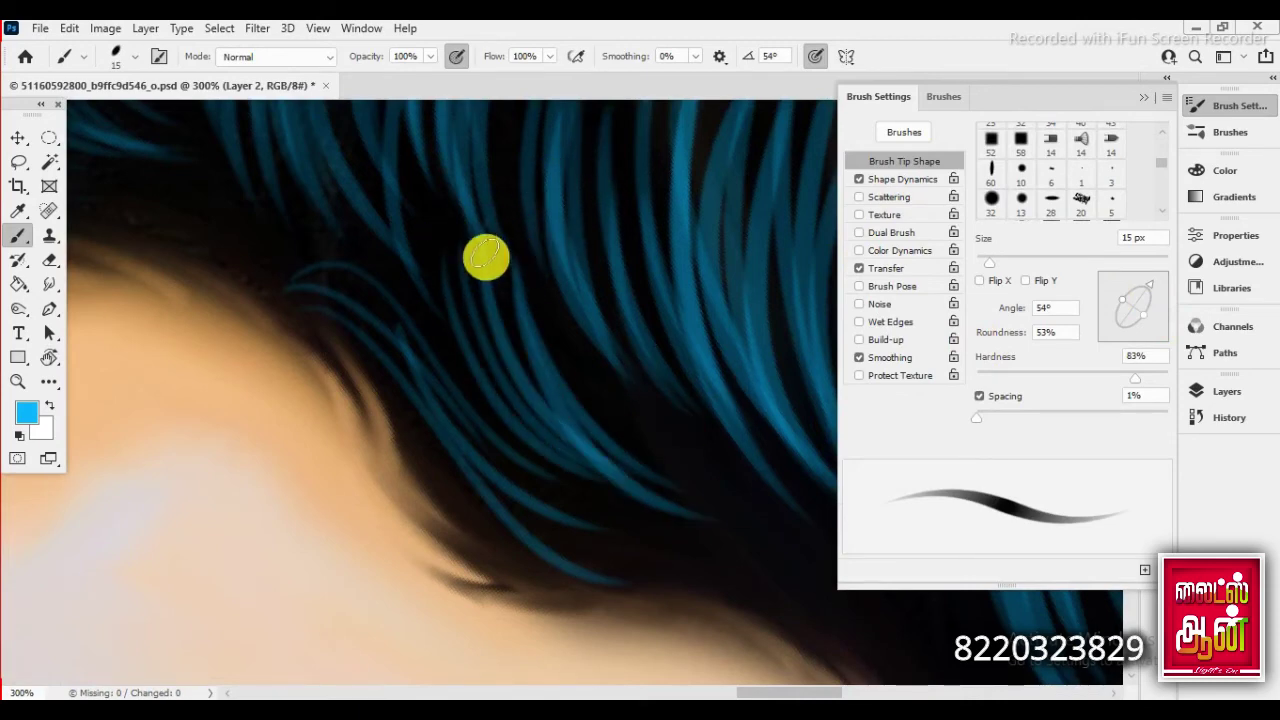
mouse_move(486, 257)
mouse_down()
mouse_move(597, 349)
mouse_move(430, 218)
mouse_up()
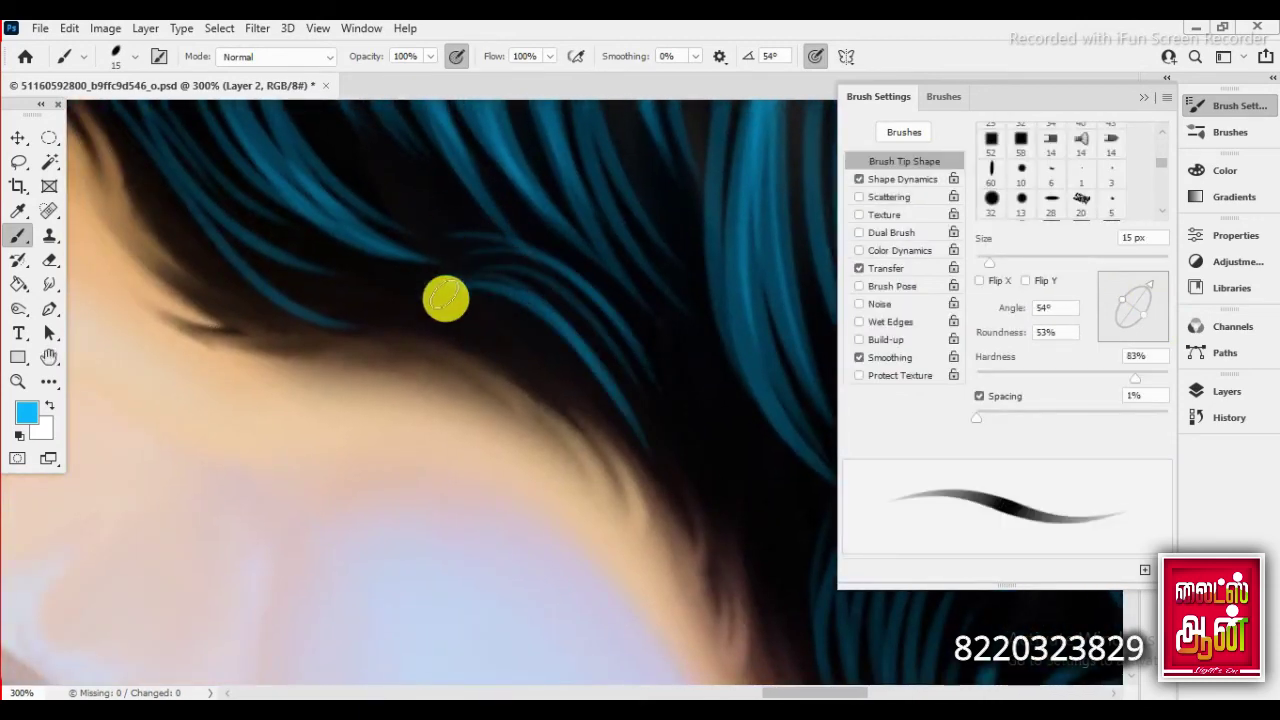
drag(443, 289, 675, 378)
- Rotate the view toward the hair below the ear and paint blue strands along that edge
key(r)
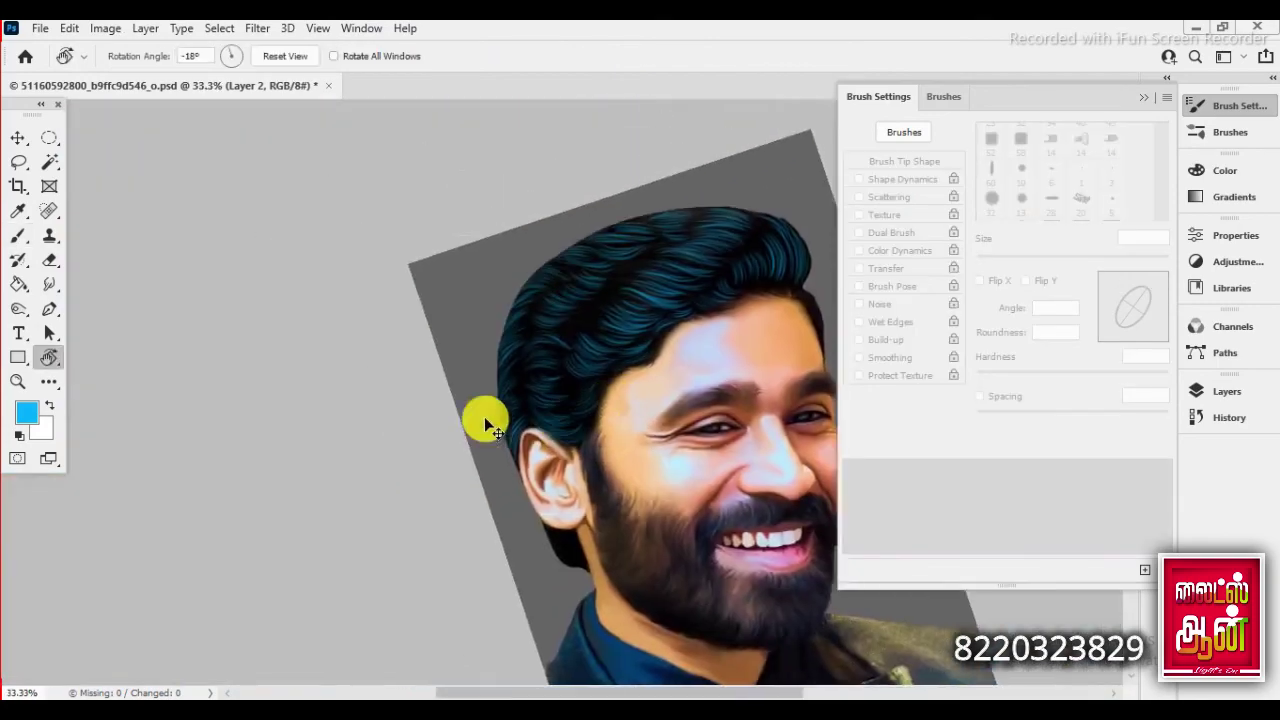
mouse_move(486, 420)
mouse_down()
mouse_move(293, 290)
mouse_move(263, 223)
mouse_up()
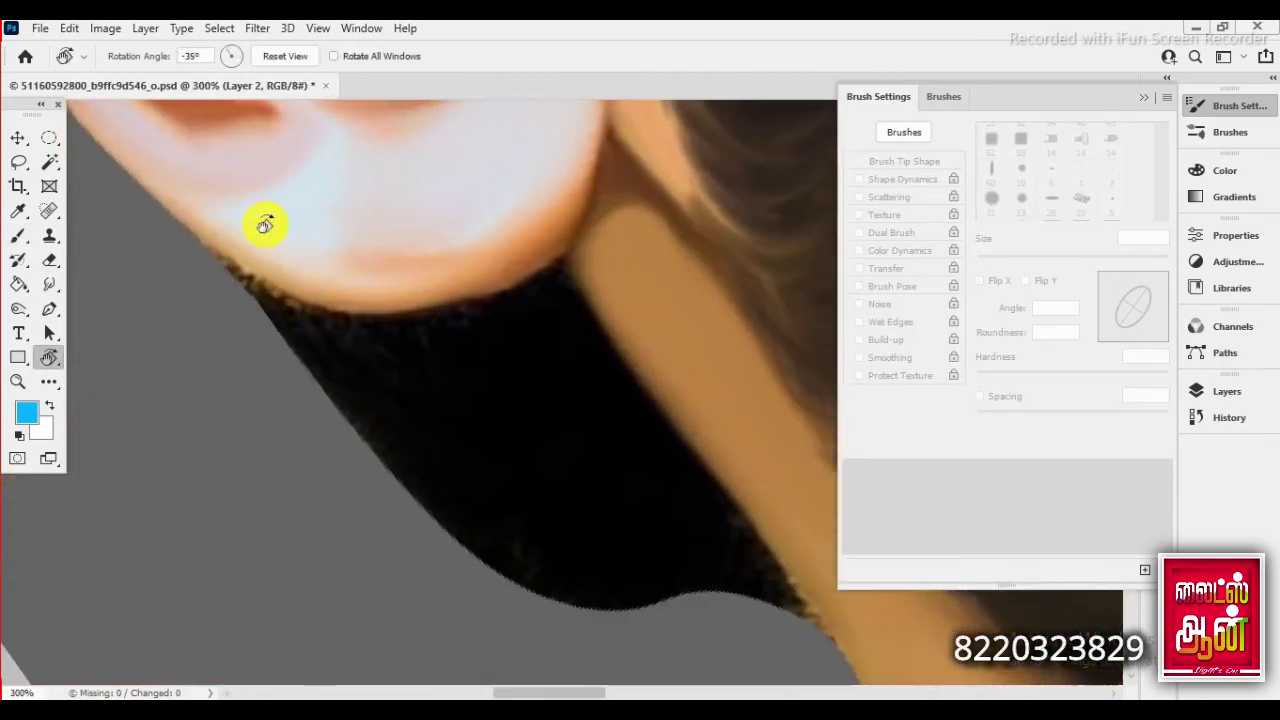
key(b)
key(ctrl+plus)
mouse_move(310, 265)
mouse_down()
mouse_move(560, 460)
mouse_move(600, 465)
mouse_up()
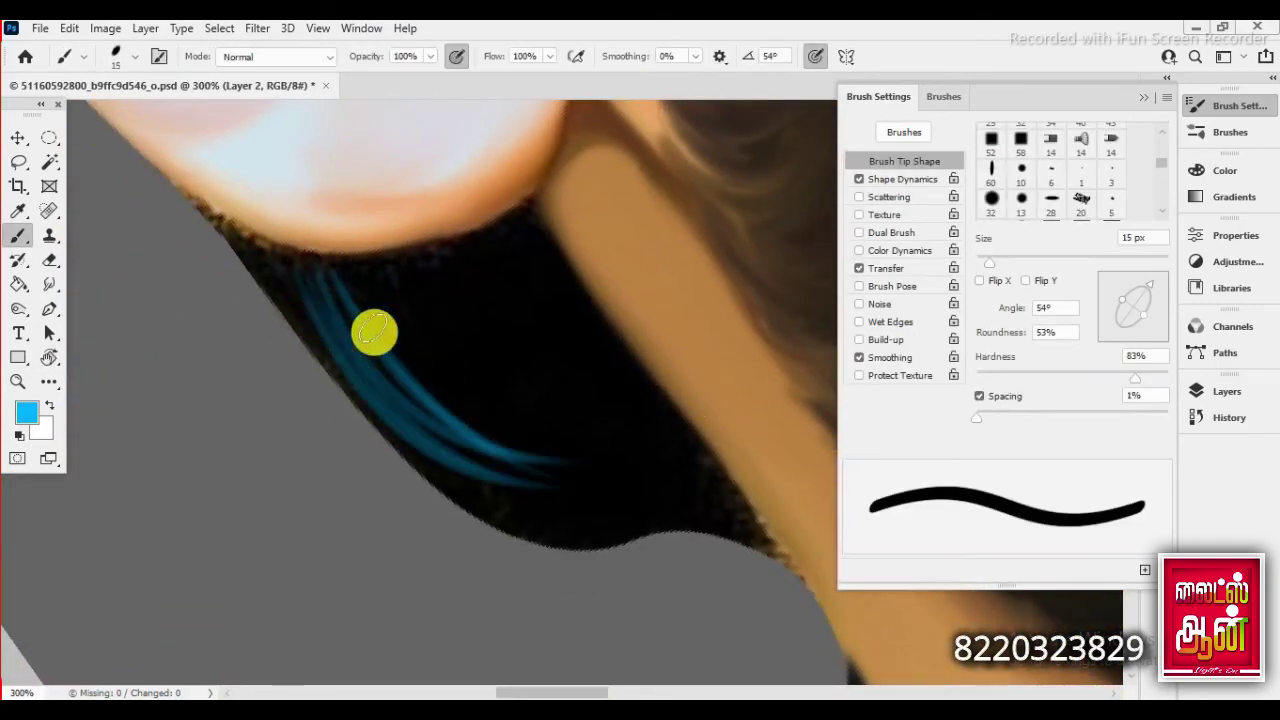
mouse_move(340, 280)
mouse_down()
mouse_move(610, 470)
mouse_move(459, 479)
mouse_move(697, 394)
mouse_move(549, 251)
mouse_move(563, 252)
mouse_move(429, 246)
mouse_move(486, 283)
mouse_up()
- Return to the forehead hairline and add more blue strands along the hair edge
drag(569, 371, 326, 288)
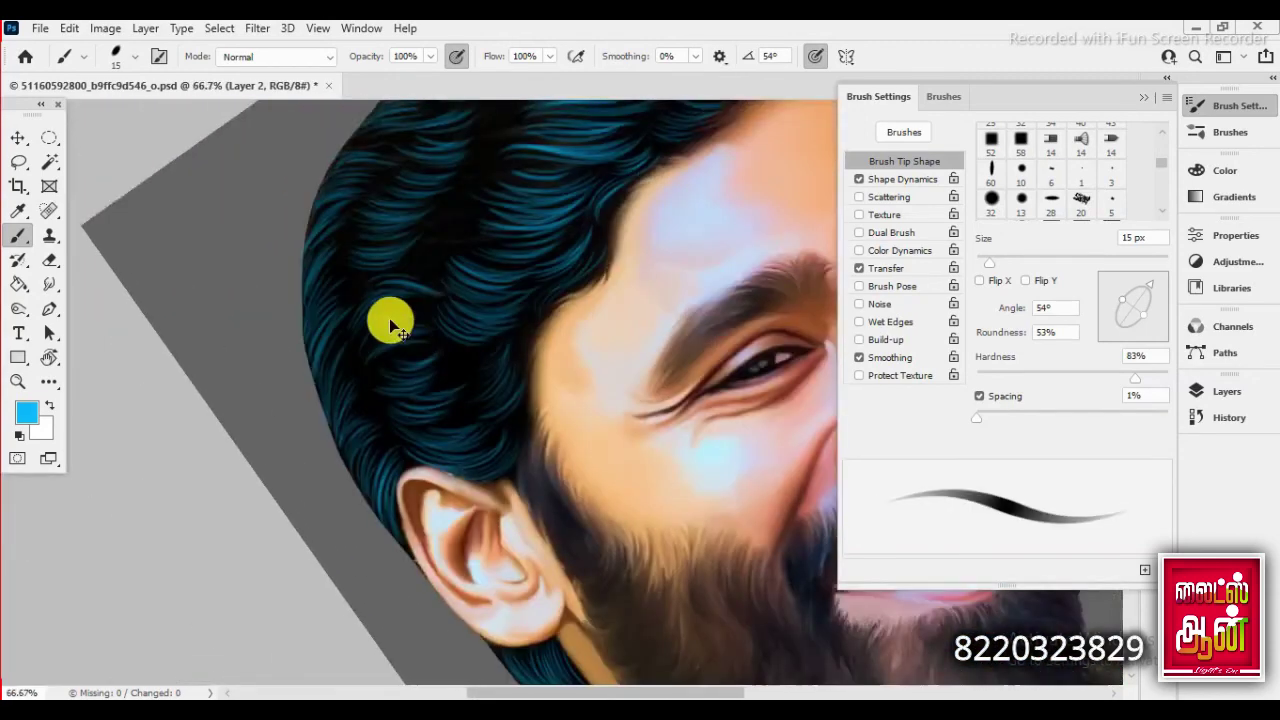
scroll(326, 290, up, 1)
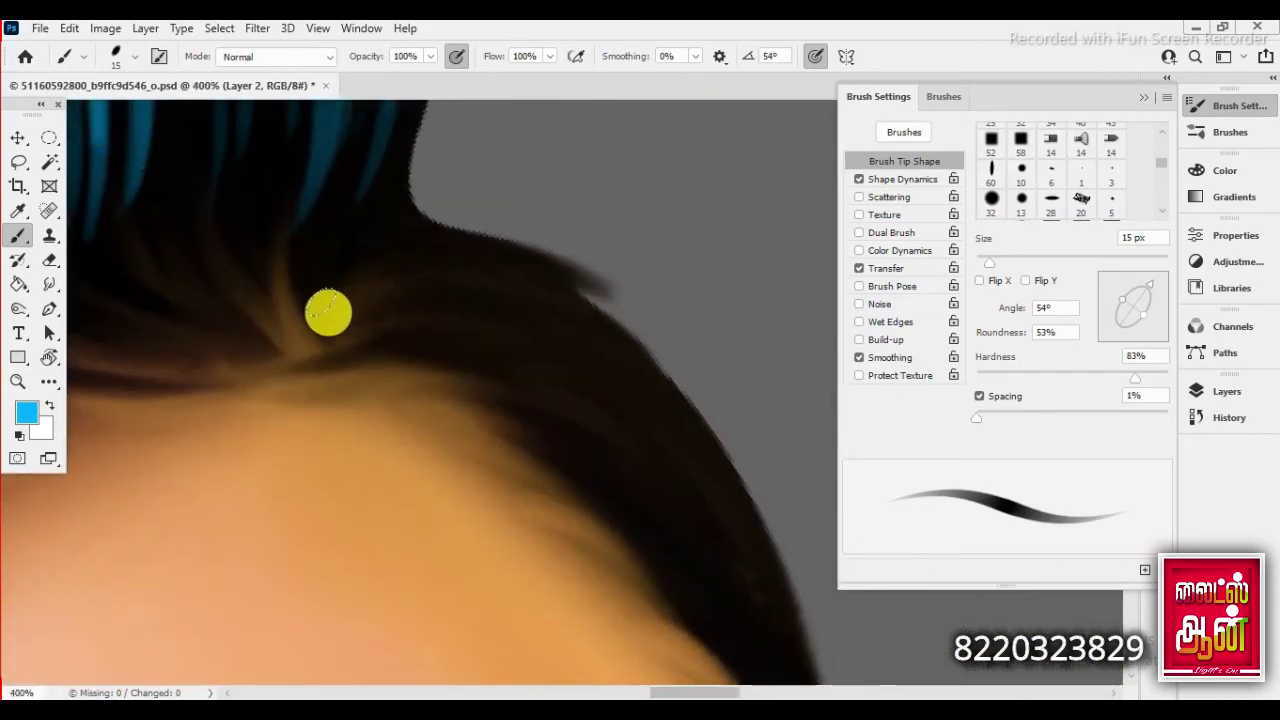
mouse_move(423, 334)
mouse_down()
mouse_move(708, 477)
mouse_move(420, 357)
mouse_up()
drag(400, 285, 591, 529)
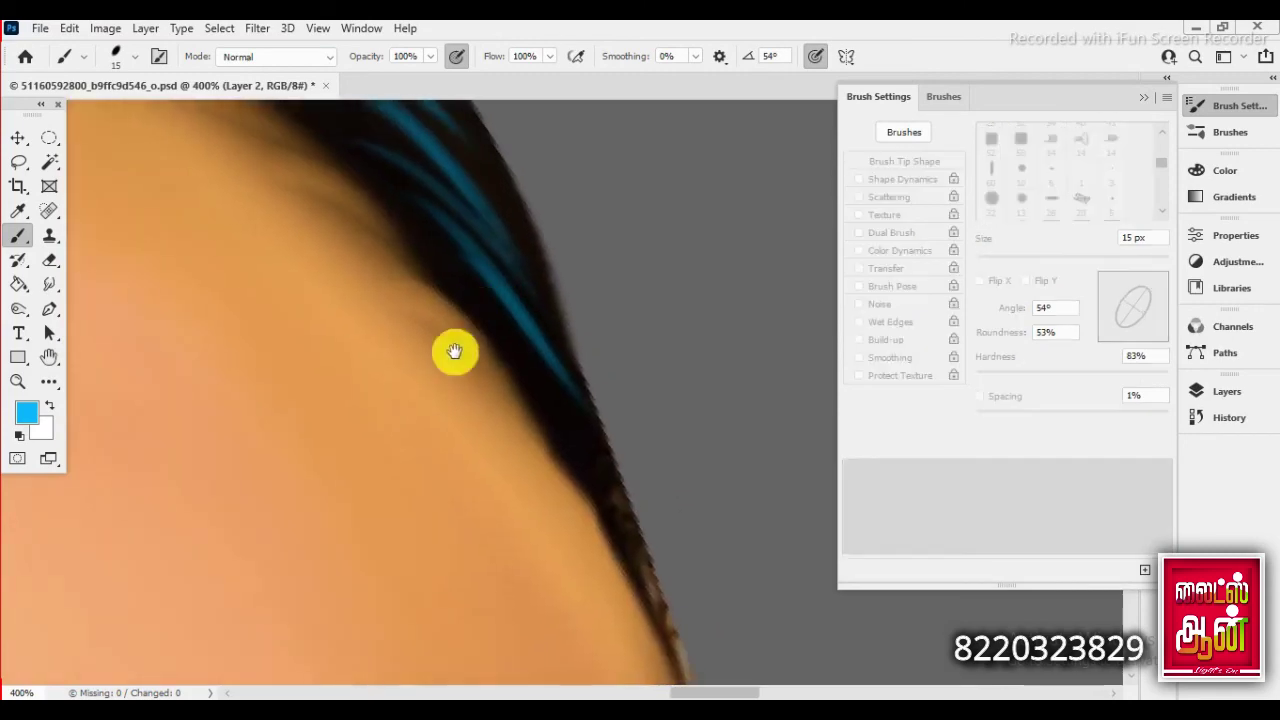
drag(505, 340, 634, 600)
scroll(392, 462, down, 4)
scroll(390, 460, down, 1)
- Select Layer 3 and set the foreground colour to black (#000000)
key(r)
click(1143, 96)
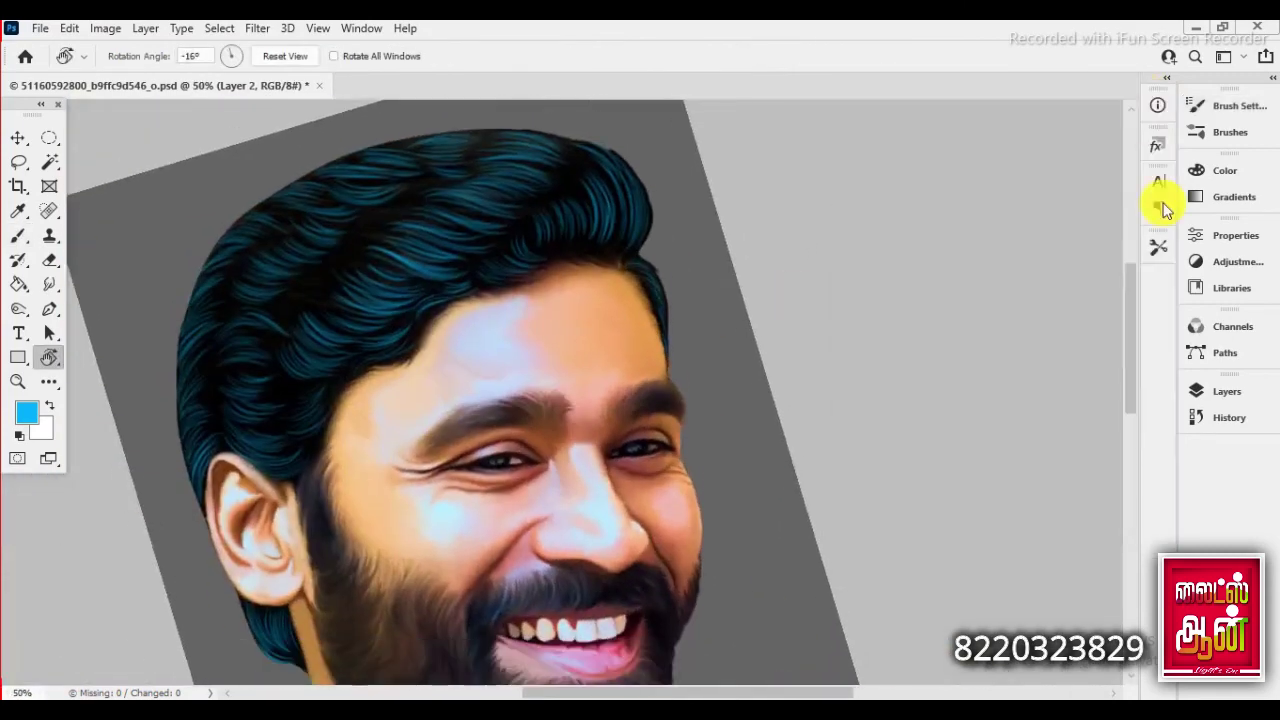
click(1134, 234)
click(1120, 673)
scroll(486, 337, up, 1)
scroll(486, 337, up, 2)
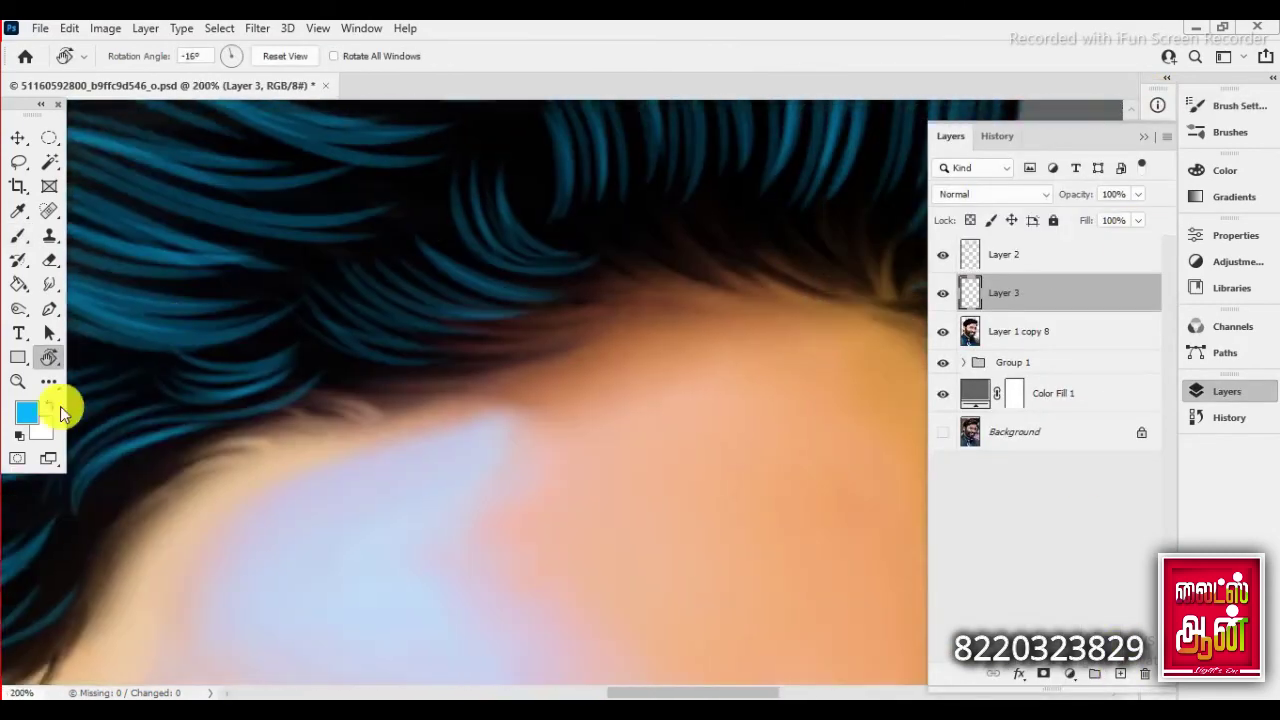
click(26, 411)
text(000000)
key(Return)
- Shrink the brush and paint fine black strands along the hairline and over the forehead
key(Escape)
key(b)
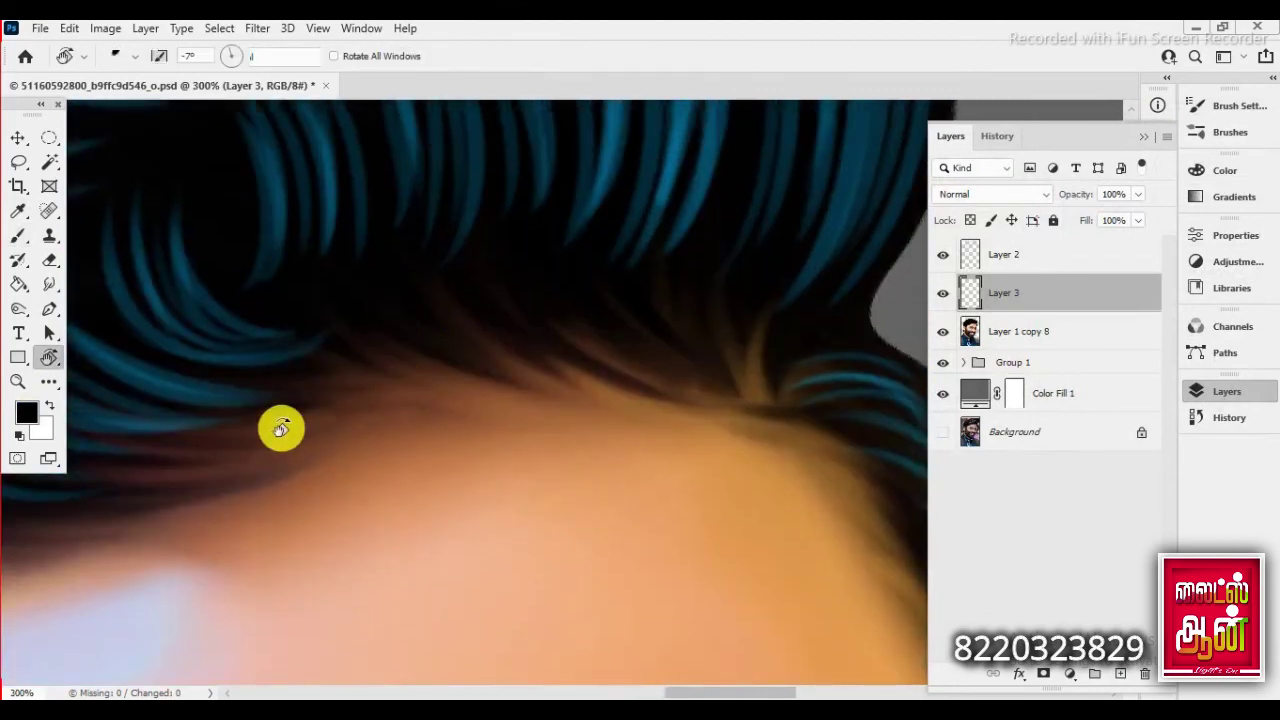
scroll(280, 429, up, 1)
key(bracketleft)
key(bracketleft)
drag(400, 278, 570, 395)
drag(480, 310, 636, 448)
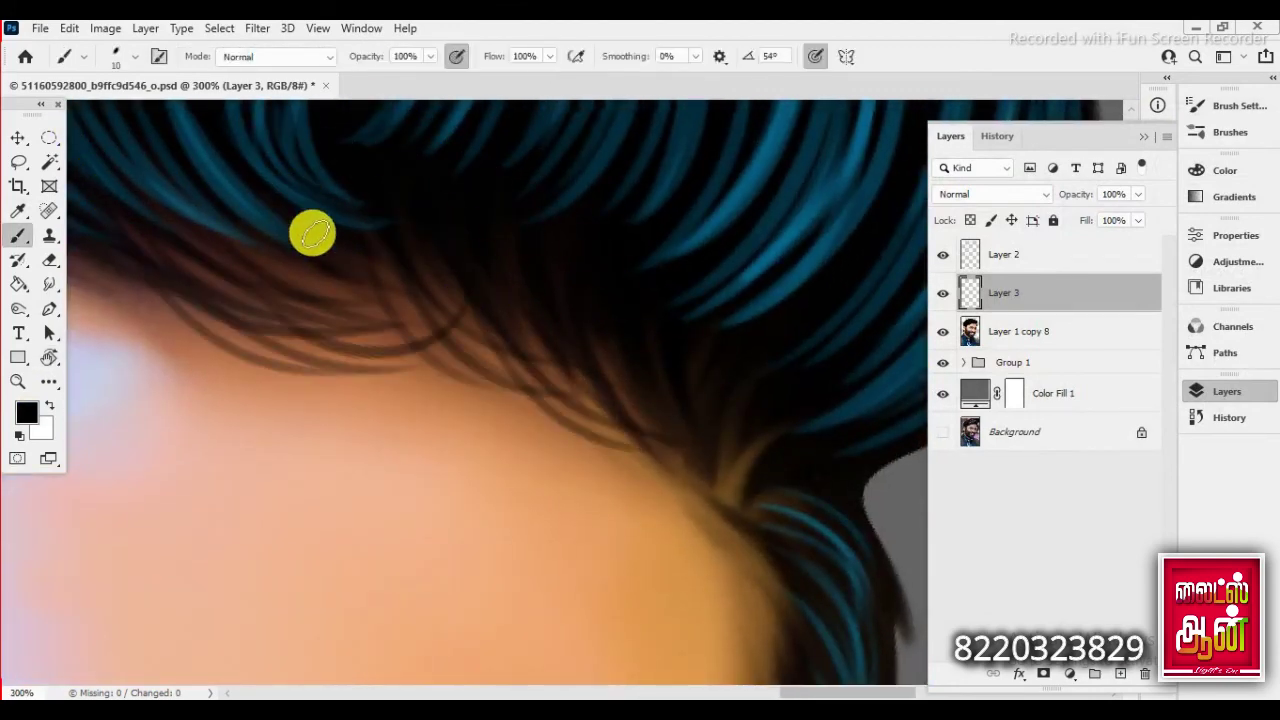
mouse_move(309, 231)
mouse_down()
mouse_move(491, 279)
mouse_move(354, 309)
mouse_up()
- Rotate the view, paint dark strands above the forehead, and adjust the brush tip angle
key(r)
drag(480, 351, 323, 374)
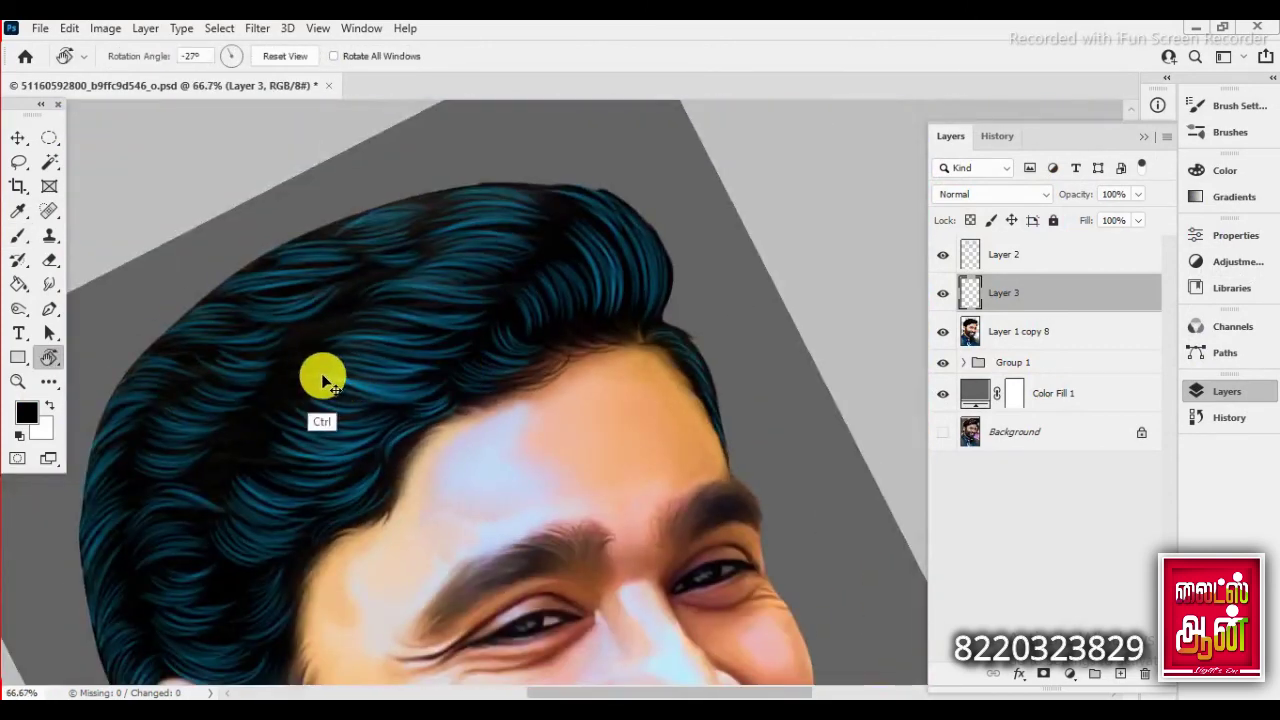
scroll(333, 378, up, 2)
key(Escape)
key(b)
mouse_move(200, 360)
mouse_down()
mouse_move(460, 335)
mouse_move(185, 358)
mouse_up()
mouse_move(295, 312)
mouse_down()
mouse_move(520, 323)
mouse_move(380, 423)
mouse_move(614, 320)
mouse_move(537, 314)
mouse_up()
key(F5)
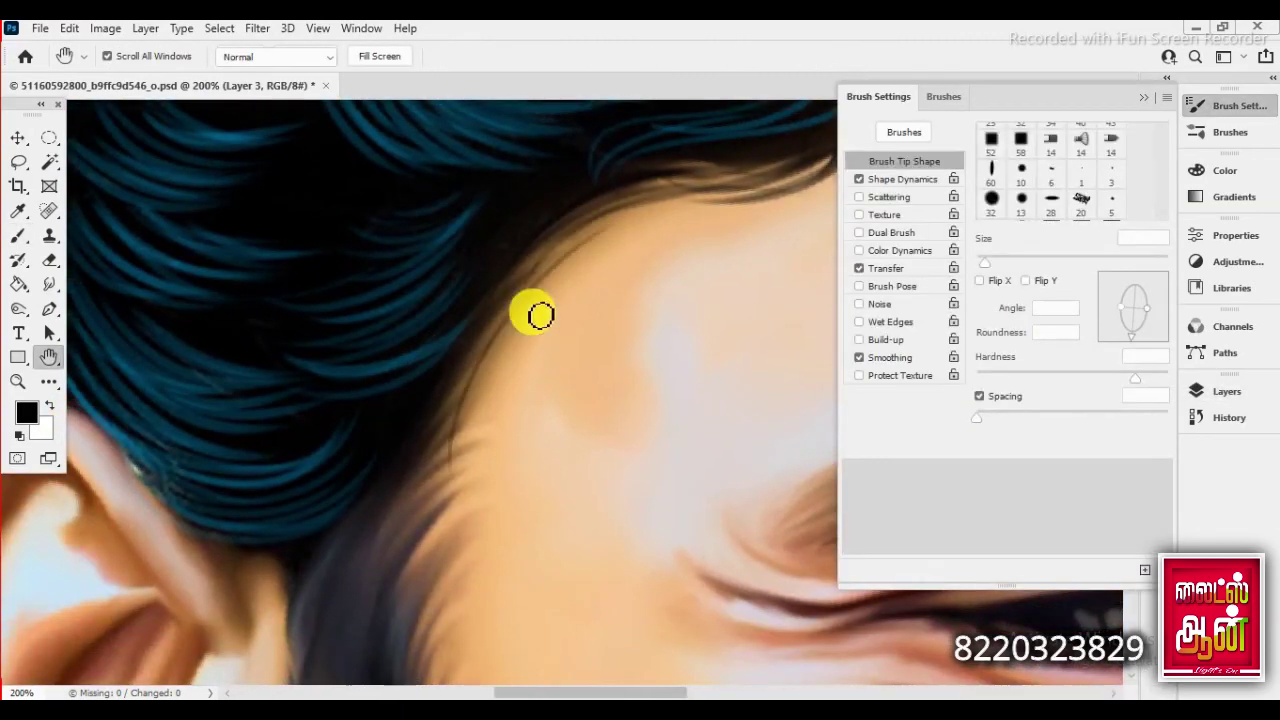
- Paint curved dark strands across the hairline, then thinner ones over the forehead
key(bracketright)
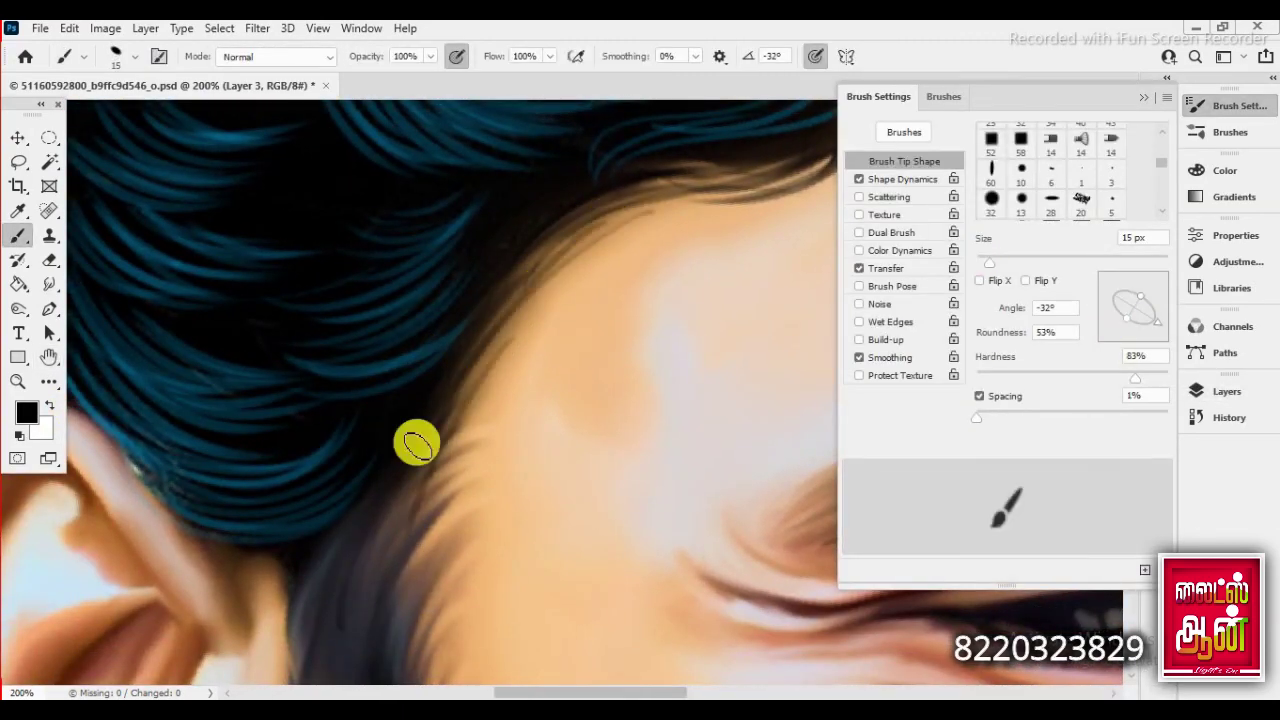
scroll(434, 394, up, 2)
drag(323, 368, 271, 457)
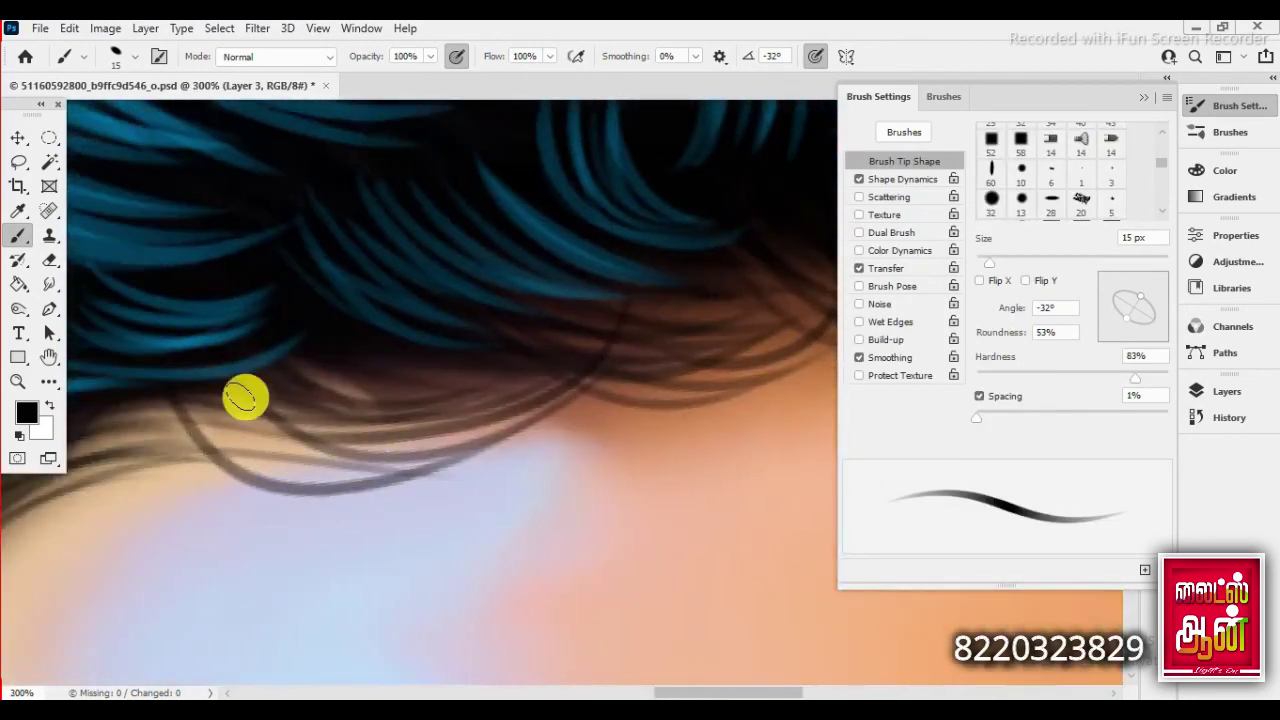
drag(160, 410, 440, 515)
drag(686, 257, 380, 506)
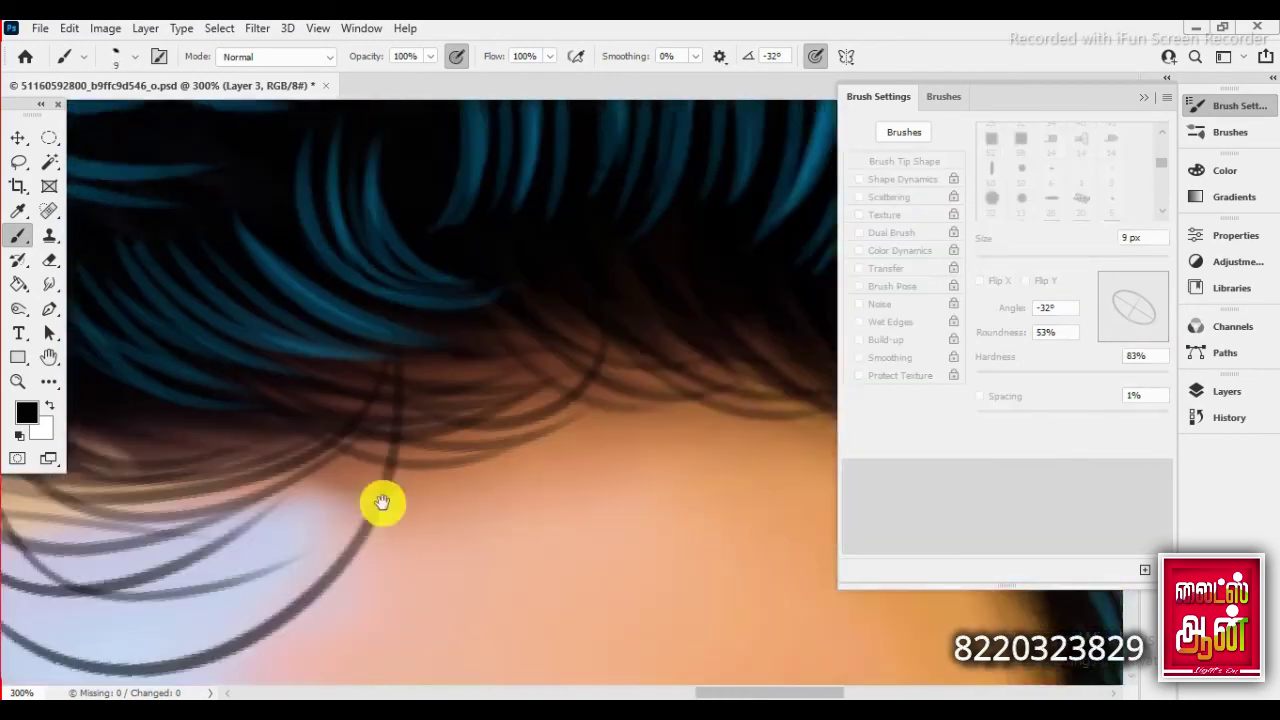
key(bracketleft)
key(bracketleft)
drag(551, 337, 501, 410)
drag(660, 377, 391, 369)
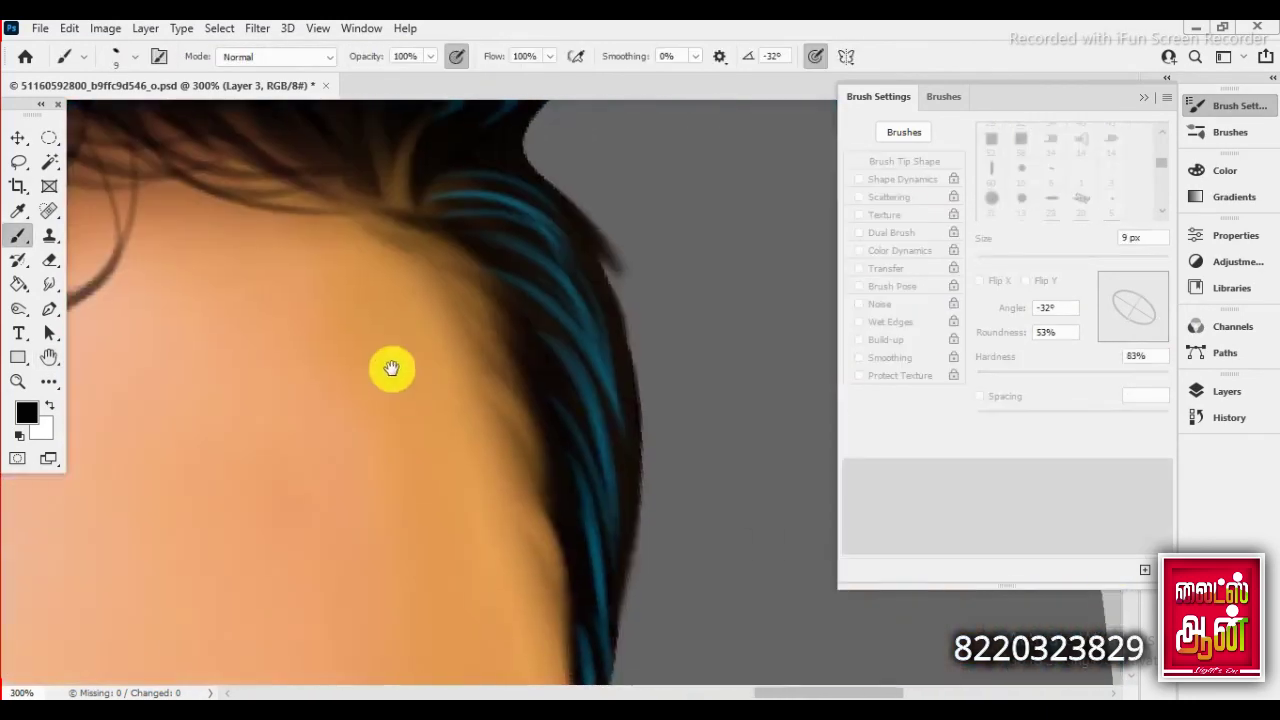